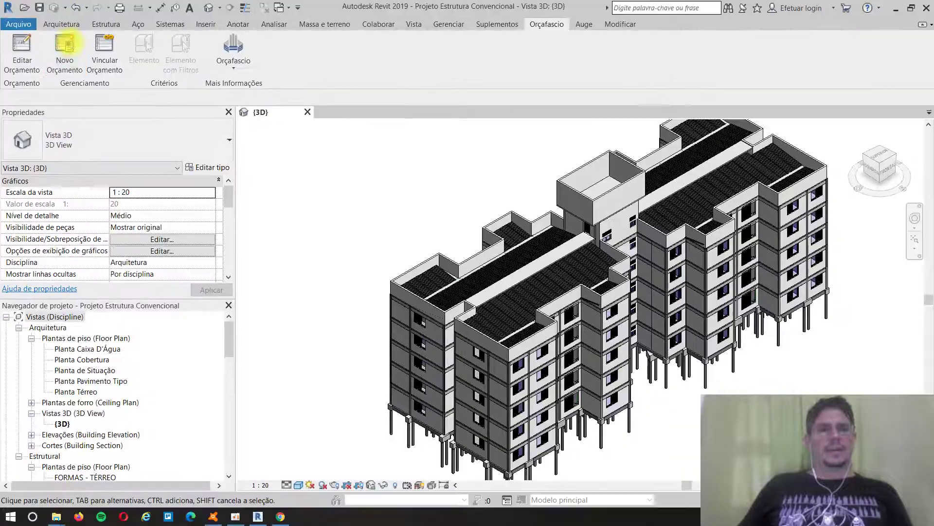
- Start a new budget despite the one already associated with the project, and clear its prefilled code
{"action": "left_click", "coordinate": [71, 43]}
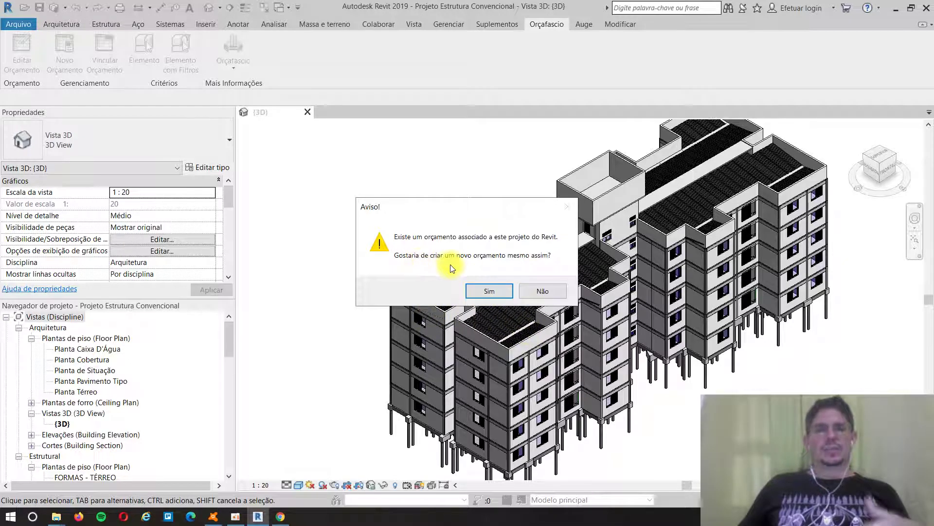
{"action": "left_click", "coordinate": [488, 290]}
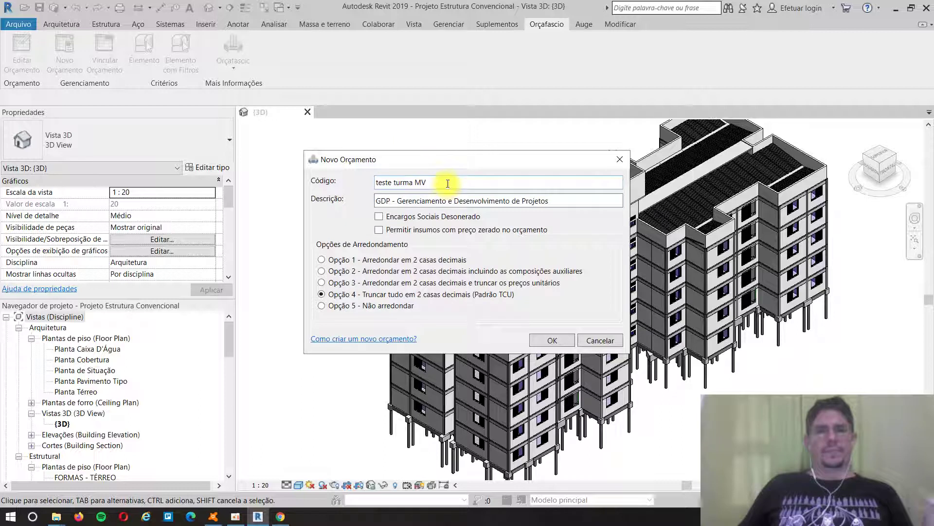
{"action": "left_click_drag", "start_coordinate": [446, 184], "coordinate": [291, 174]}
{"action": "key", "text": "BackSpace"}
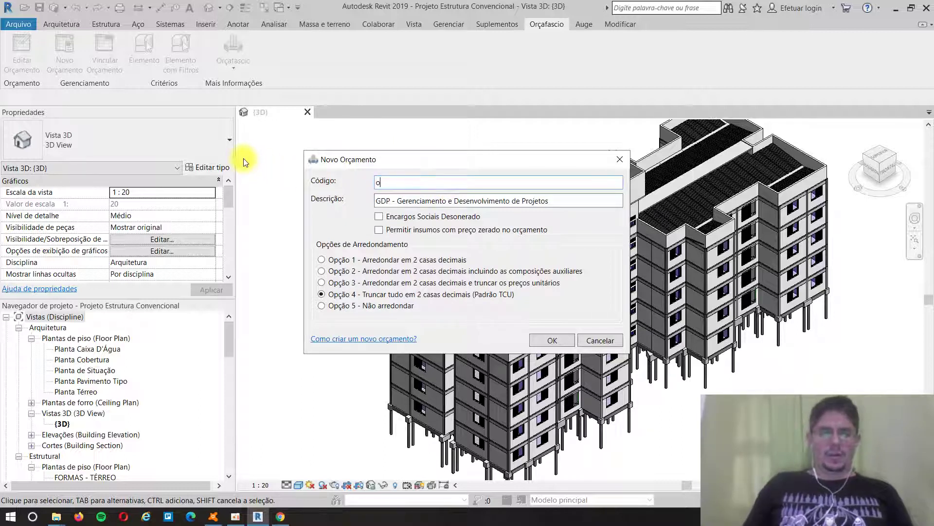
{"action": "type", "text": "Orç"}
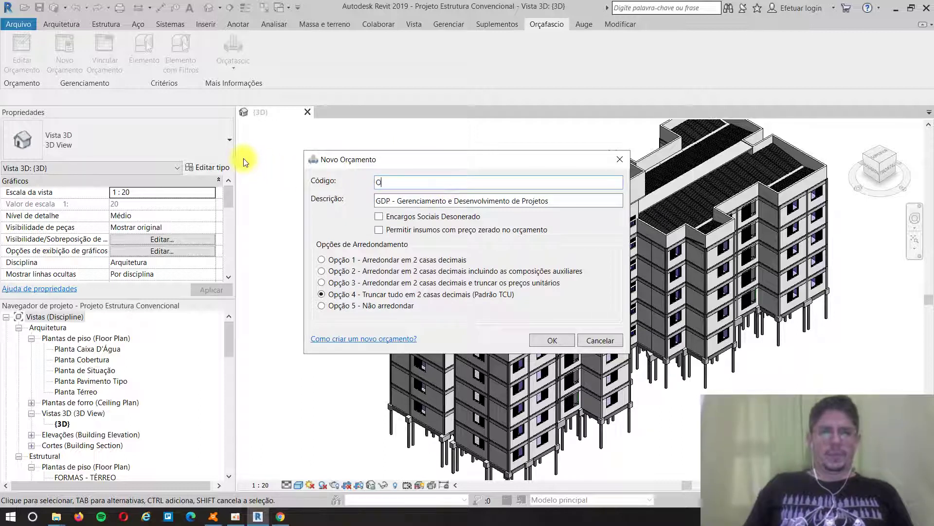
{"action": "type", "text": "nto"}
{"action": "key", "text": "BackSpace"}
{"action": "key", "text": "BackSpace"}
{"action": "key", "text": "BackSpace"}
{"action": "key", "text": "BackSpace"}
{"action": "key", "text": "BackSpace"}
{"action": "key", "text": "BackSpace"}
{"action": "key", "text": "BackSpace"}
{"action": "key", "text": "BackSpace"}
{"action": "key", "text": "BackSpace"}
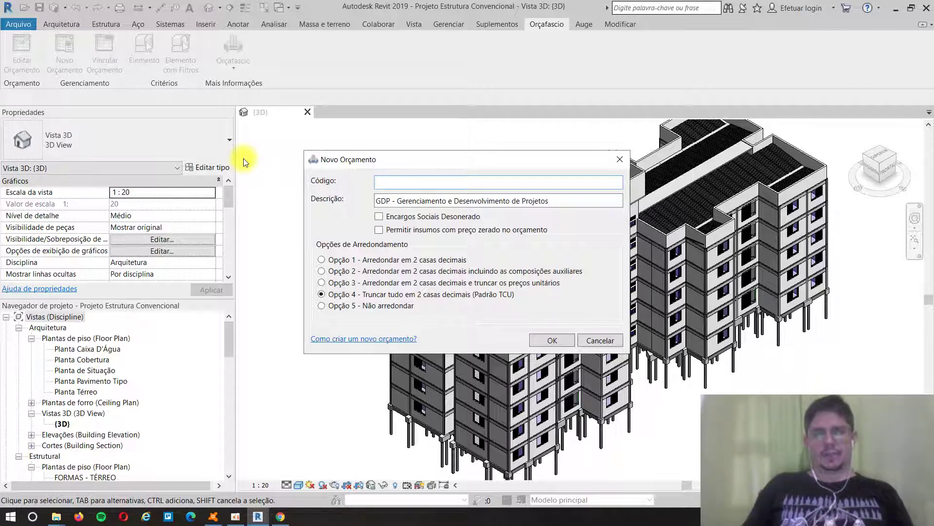
- Create the budget with code TESTE 1 and description CONSTRUÇÃO DE 40 UNIDADES HABITACIONAIS
{"action": "type", "text": "TEST"}
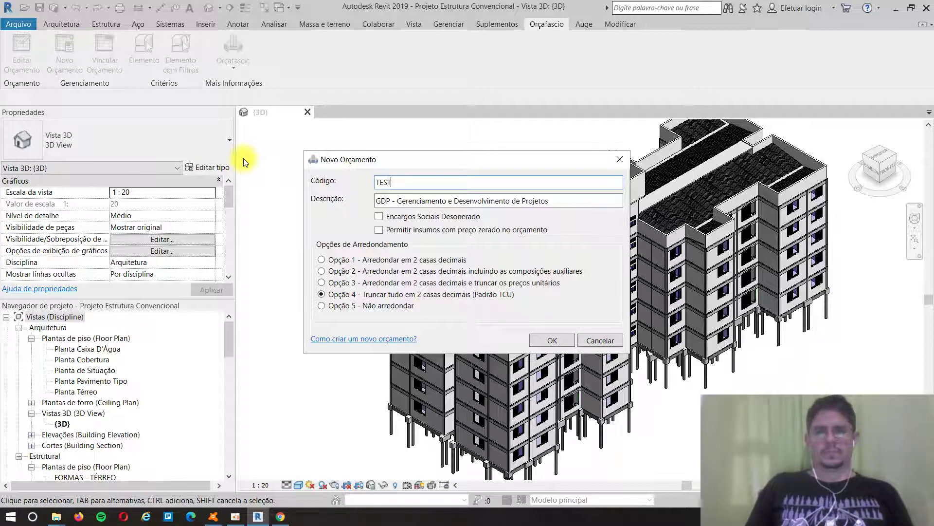
{"action": "type", "text": "E 1"}
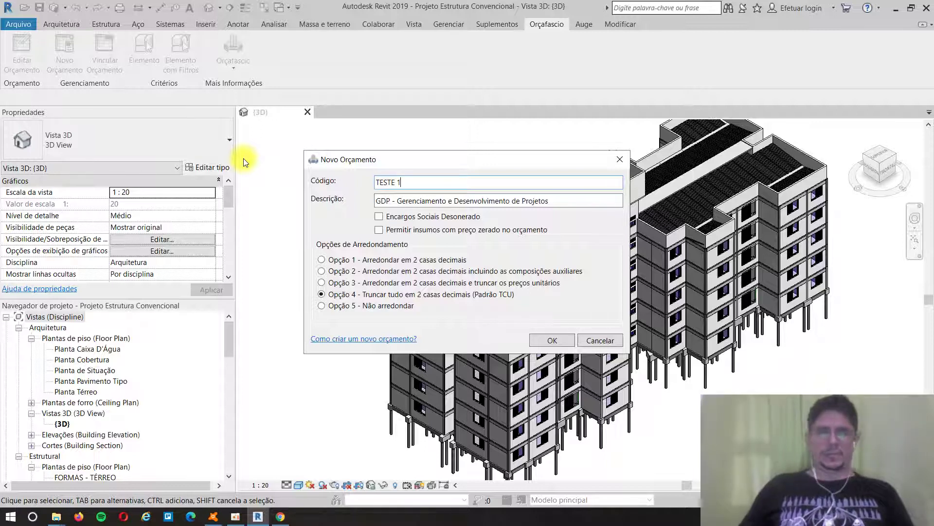
{"action": "left_click_drag", "start_coordinate": [555, 199], "coordinate": [240, 174]}
{"action": "type", "text": "CONS"}
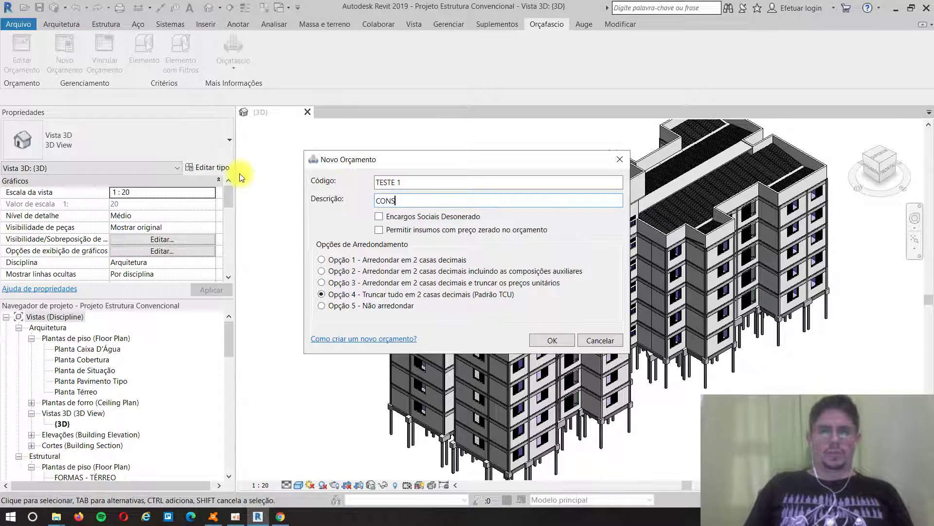
{"action": "type", "text": "TRUÇÃO DE "}
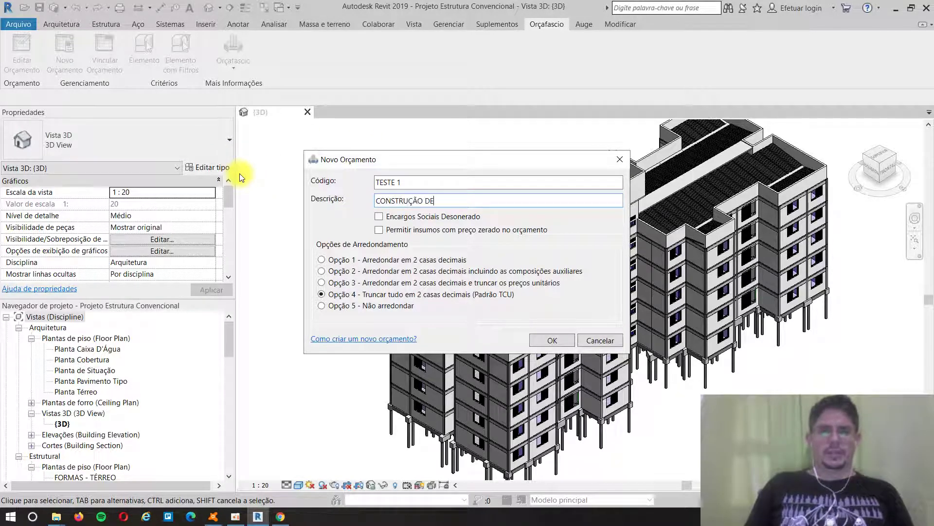
{"action": "type", "text": "40 "}
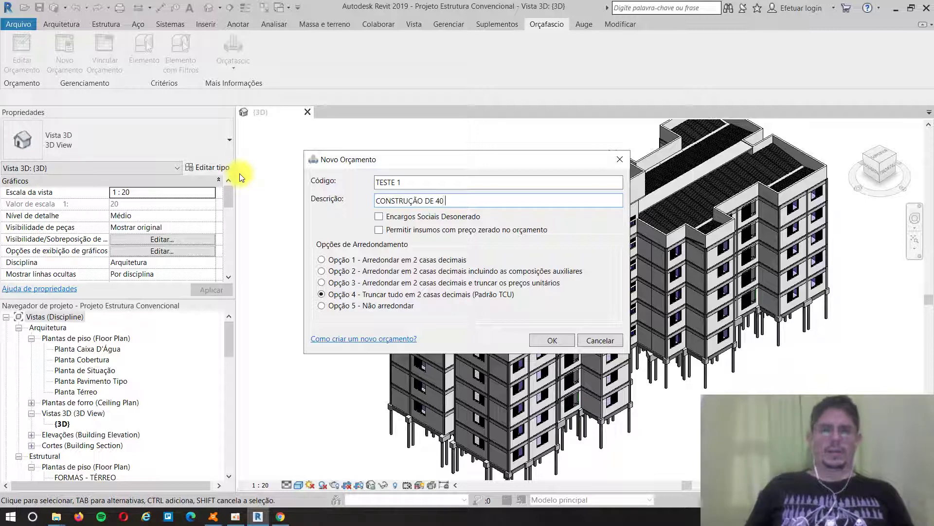
{"action": "type", "text": "UNIDADES "}
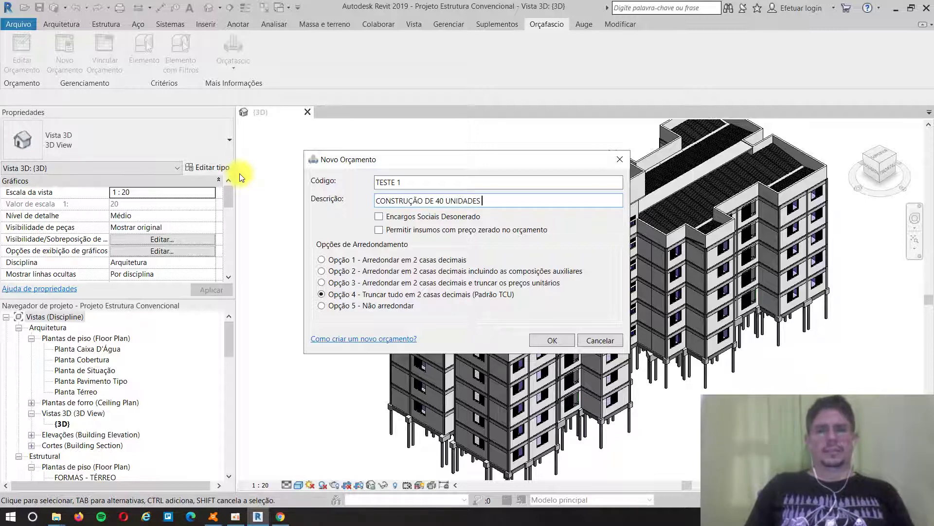
{"action": "type", "text": "HABITACI"}
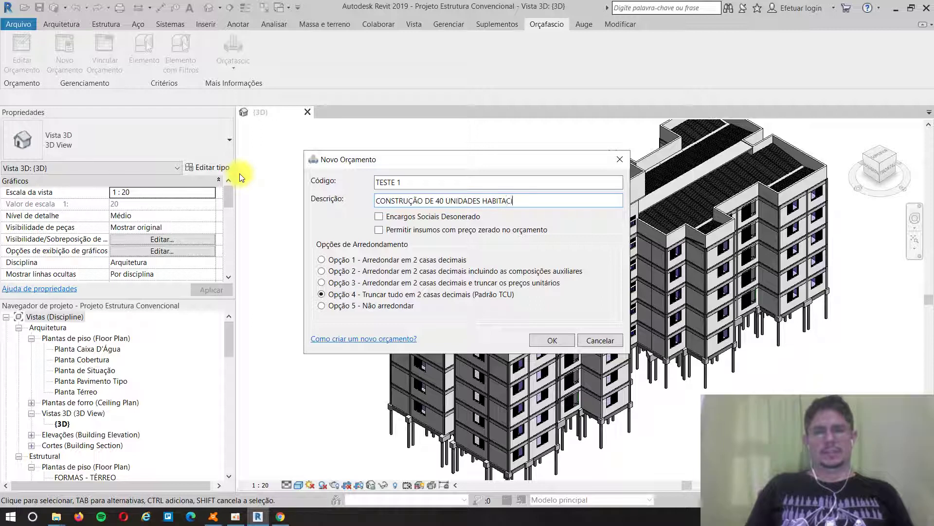
{"action": "type", "text": "ONAIS"}
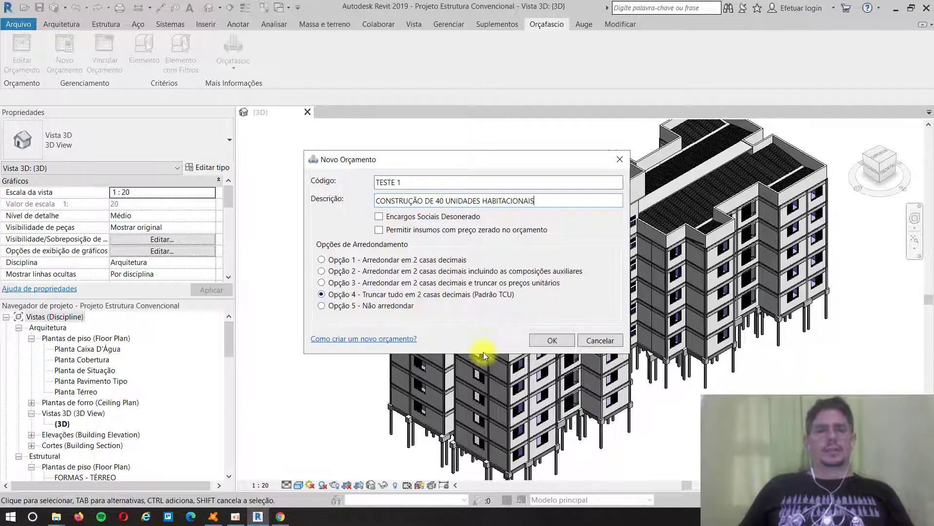
{"action": "left_click", "coordinate": [540, 340]}
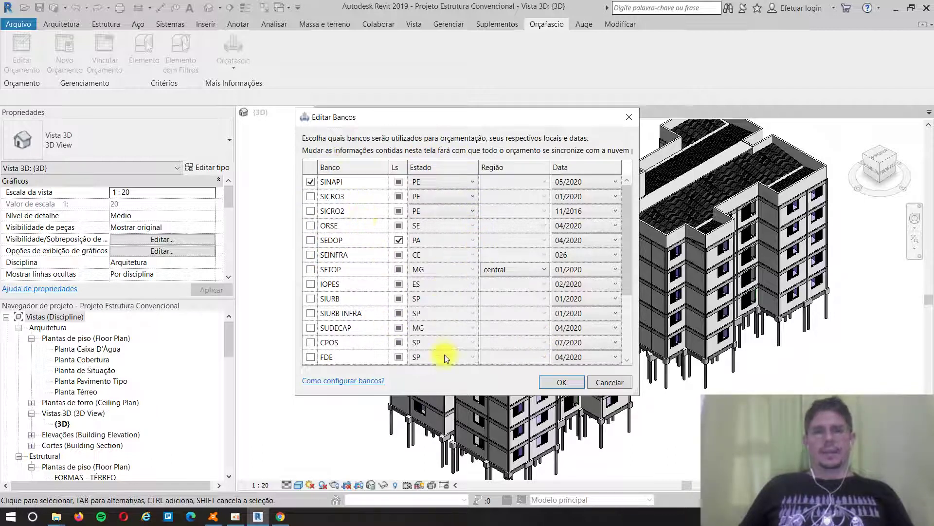
- Enable the SICRO3 and SBC price banks for the new budget
{"action": "left_click", "coordinate": [310, 196]}
{"action": "scroll", "coordinate": [329, 211], "scroll_direction": "down", "scroll_amount": 3}
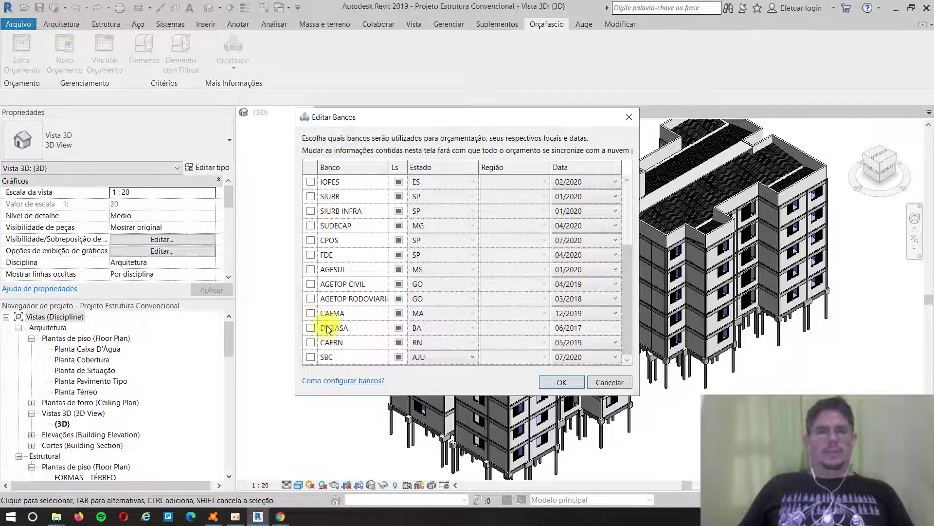
{"action": "left_click", "coordinate": [325, 357]}
{"action": "left_click", "coordinate": [311, 357]}
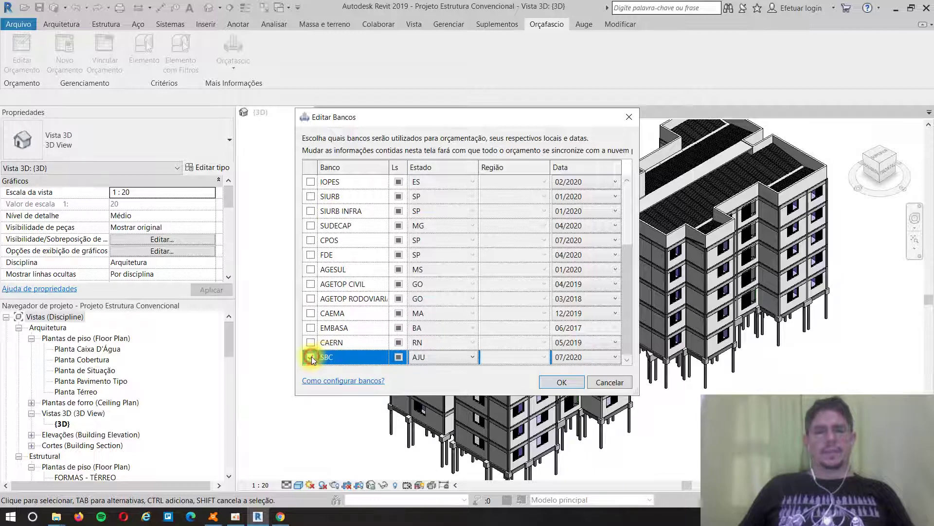
{"action": "scroll", "coordinate": [450, 258], "scroll_direction": "up", "scroll_amount": 3}
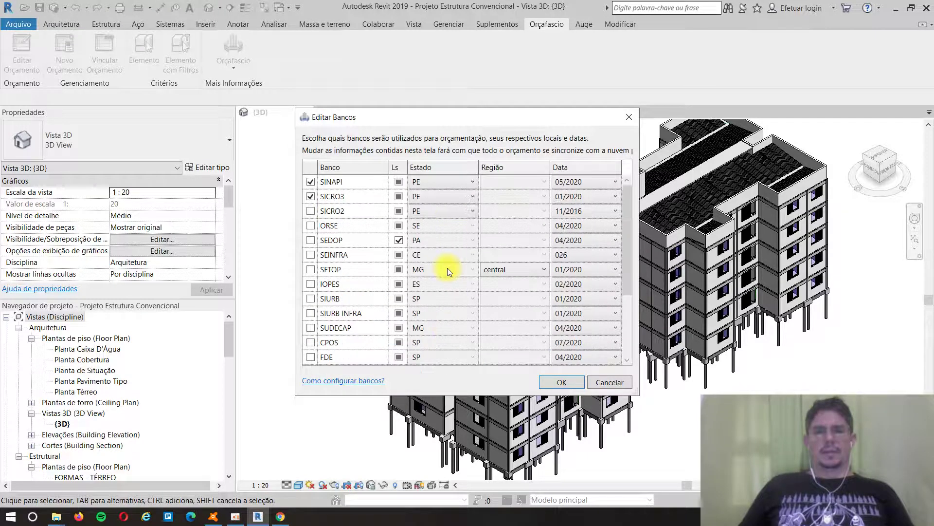
{"action": "scroll", "coordinate": [450, 249], "scroll_direction": "down", "scroll_amount": 3}
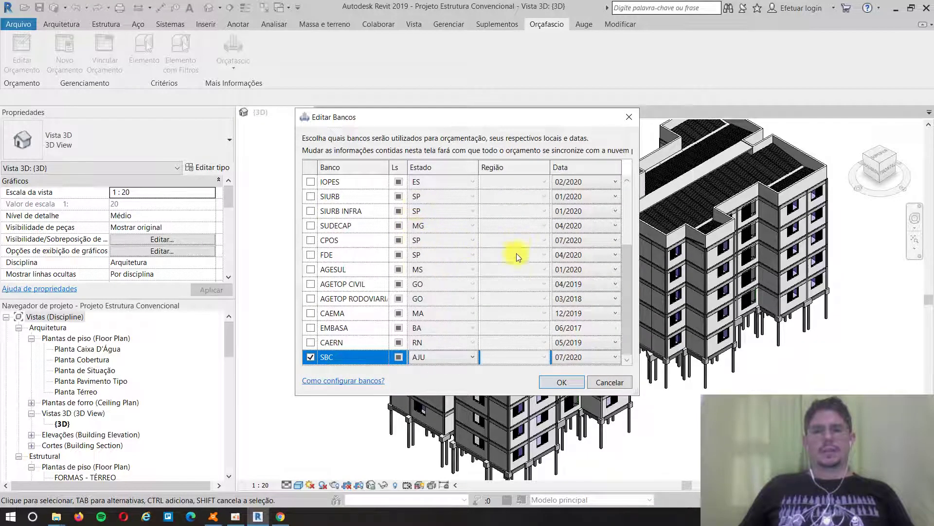
{"action": "scroll", "coordinate": [484, 287], "scroll_direction": "up", "scroll_amount": 3}
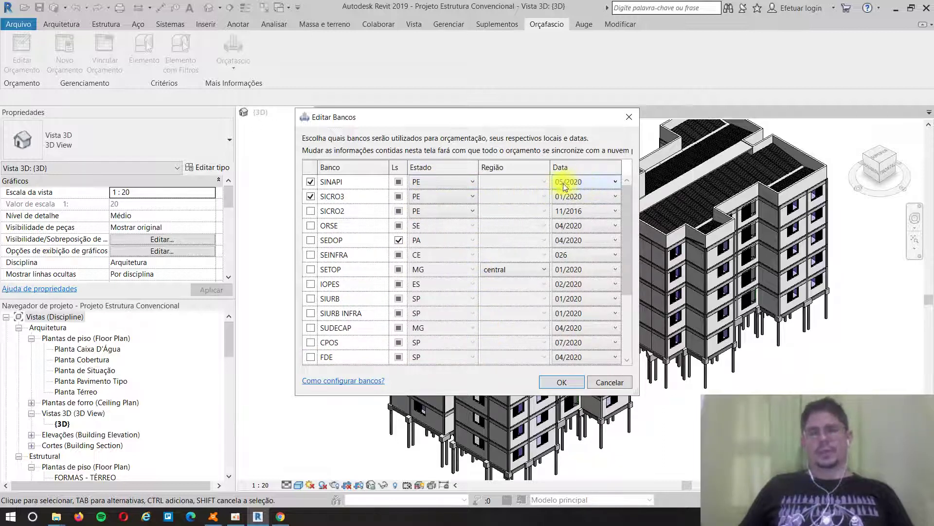
- Set the SBC bank's date to 05/2020 and its state to RCE, and accept the bank selection
{"action": "scroll", "coordinate": [504, 206], "scroll_direction": "down", "scroll_amount": 3}
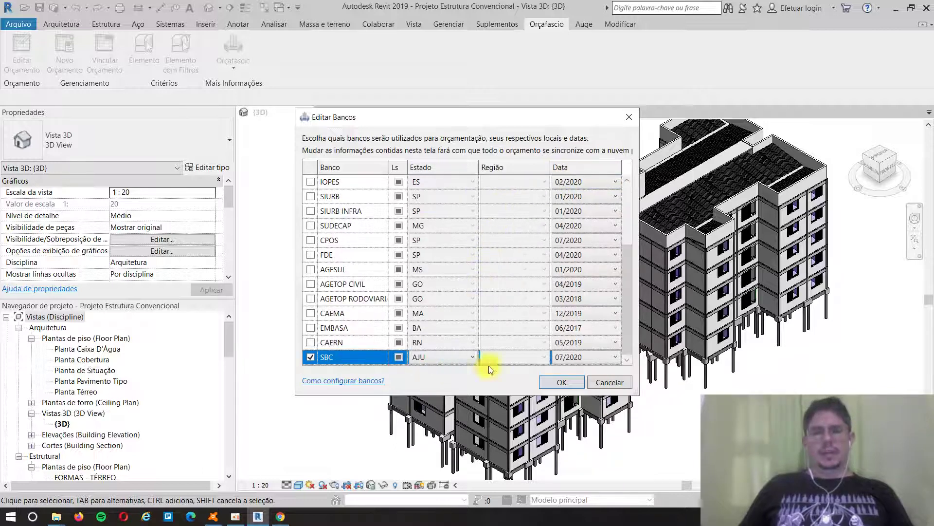
{"action": "left_click", "coordinate": [614, 357]}
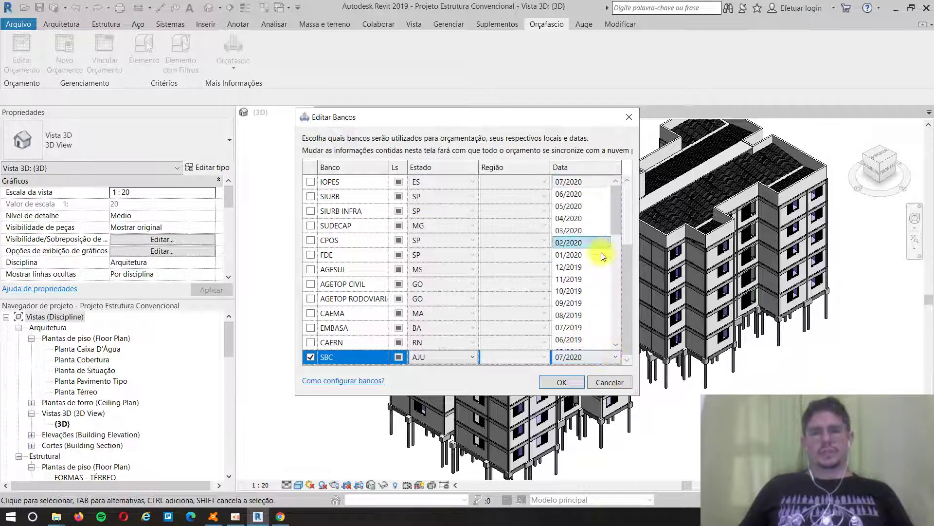
{"action": "left_click", "coordinate": [593, 207]}
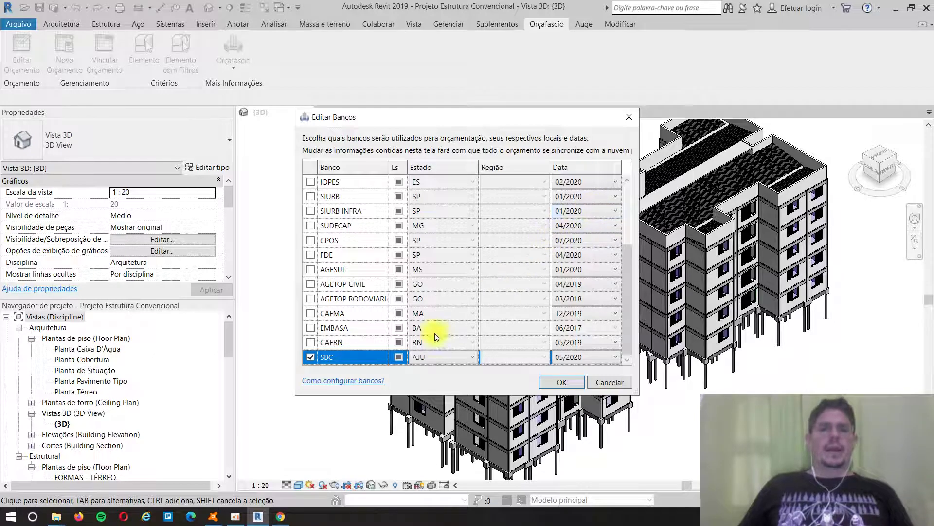
{"action": "left_click", "coordinate": [474, 356]}
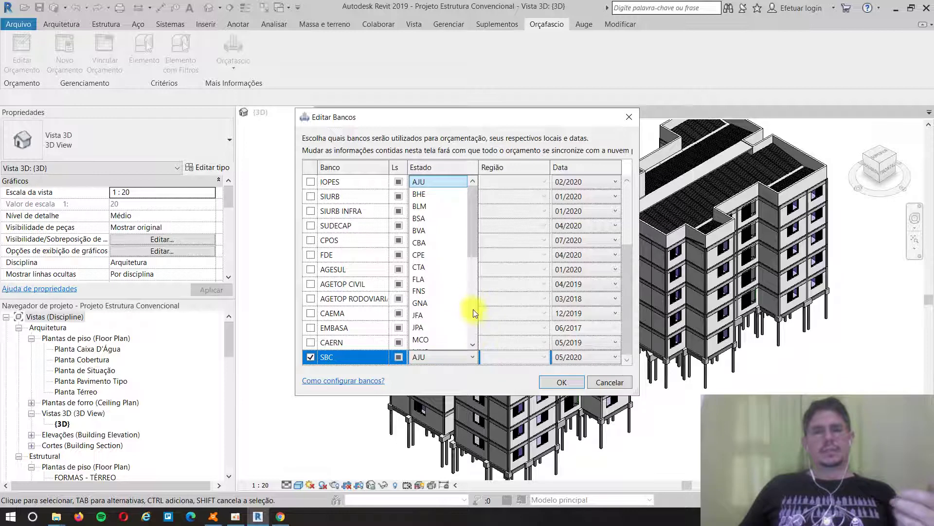
{"action": "left_click_drag", "start_coordinate": [472, 230], "coordinate": [471, 305]}
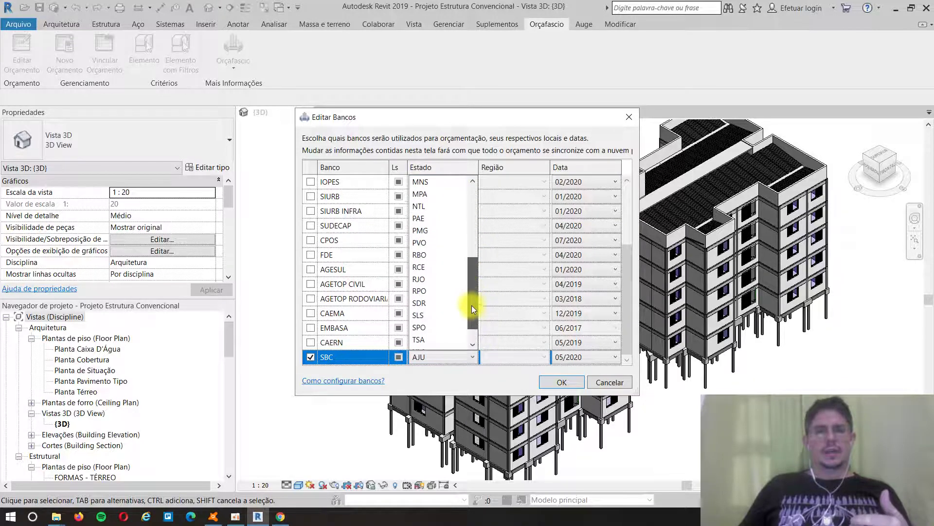
{"action": "left_click", "coordinate": [425, 267]}
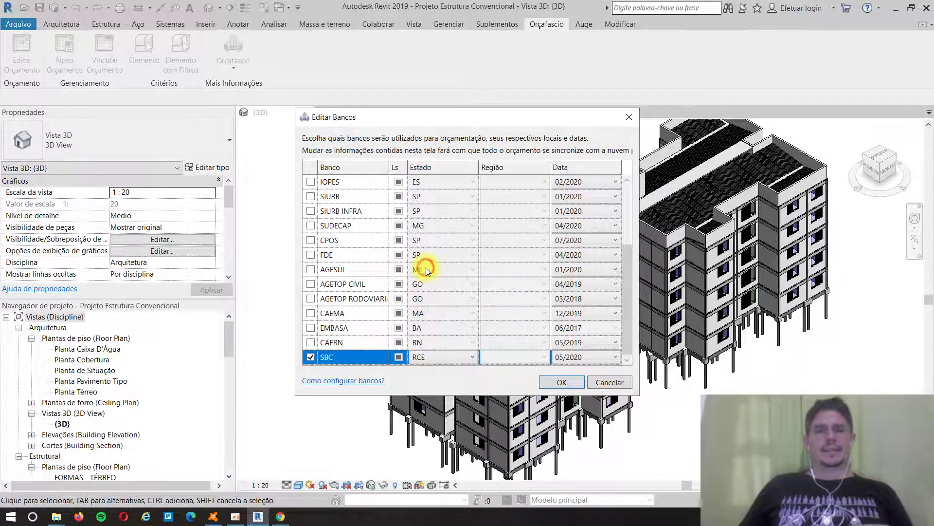
{"action": "left_click", "coordinate": [562, 382]}
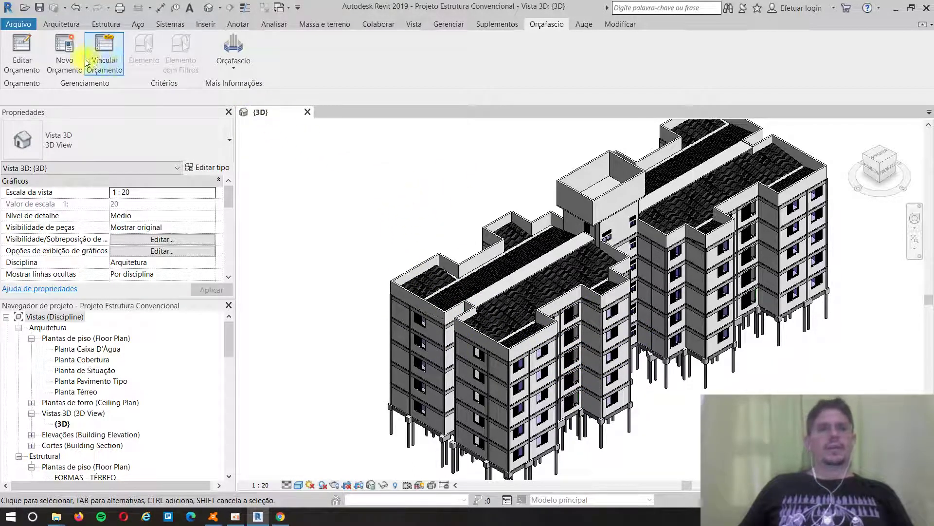
- Open the new budget for editing and add a first stage described as SERVIÇOS INICIAIS
{"action": "left_click", "coordinate": [28, 47]}
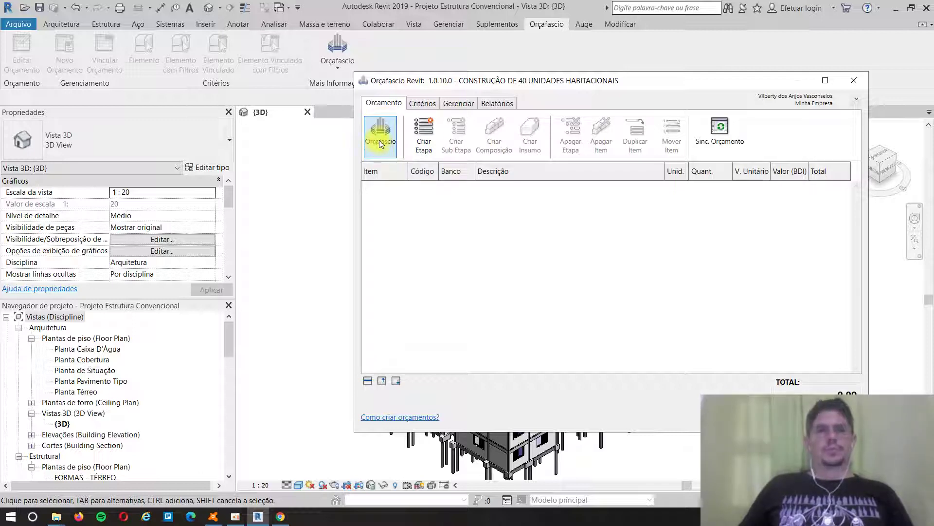
{"action": "left_click", "coordinate": [426, 129]}
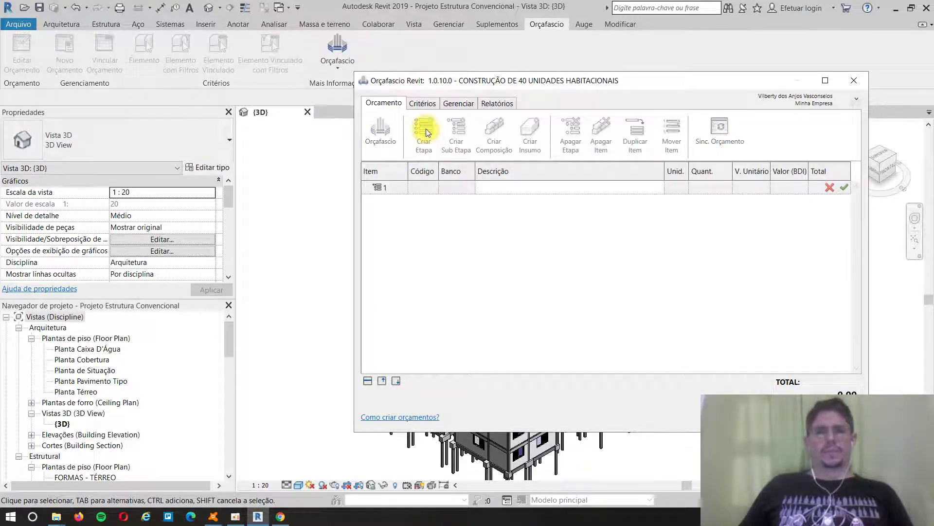
{"action": "left_click", "coordinate": [491, 187]}
{"action": "type", "text": "SERVIÇOS INICIAIS"}
{"action": "left_click", "coordinate": [481, 183]}
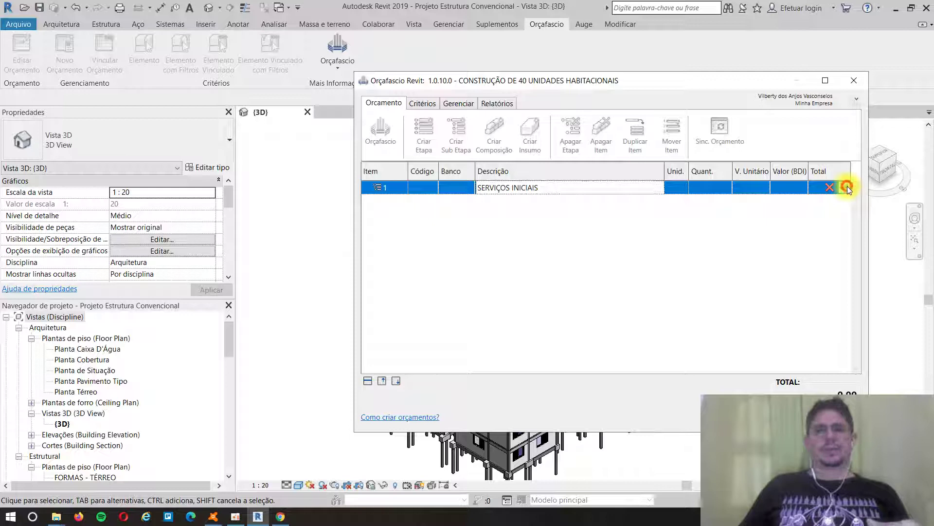
{"action": "left_click", "coordinate": [847, 187]}
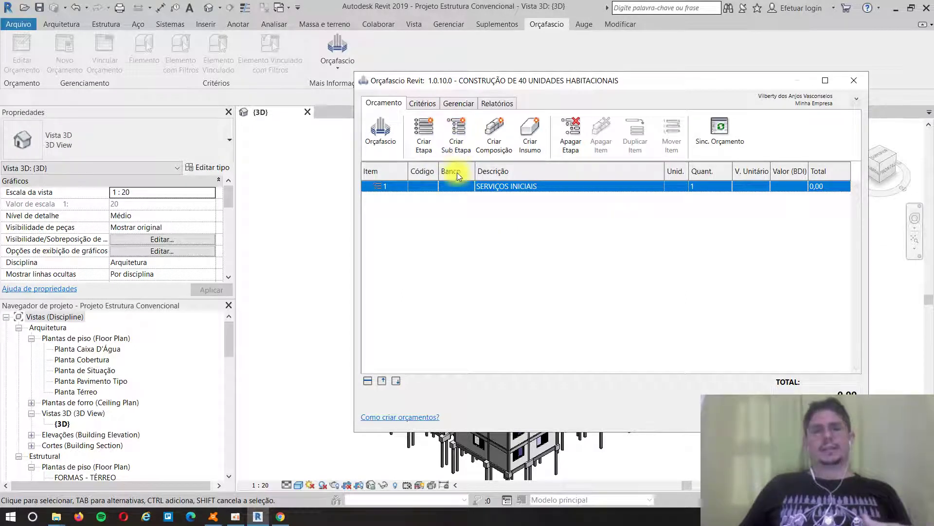
- Add a sub-stage described as ADMINISTRAÇÃO LOCAL under the SERVIÇOS INICIAIS stage and save it
{"action": "left_click", "coordinate": [457, 135]}
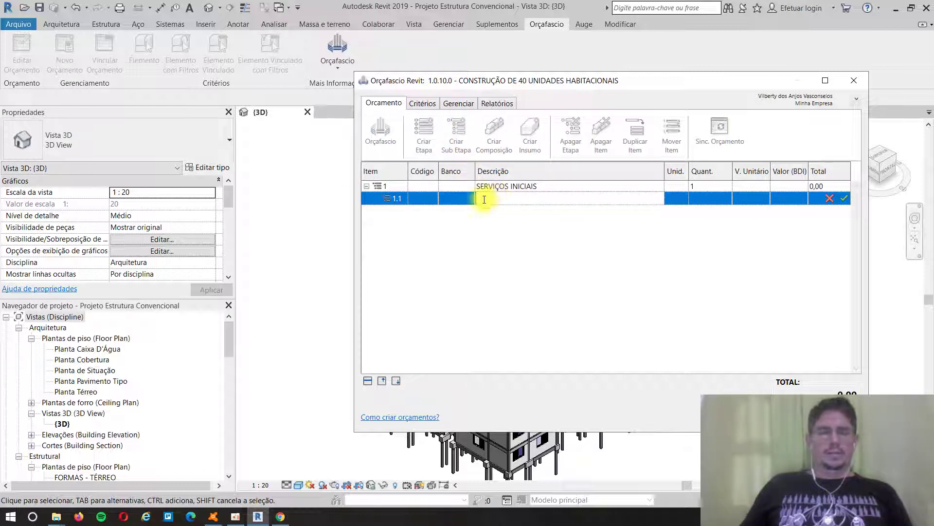
{"action": "type", "text": "ADMINIST"}
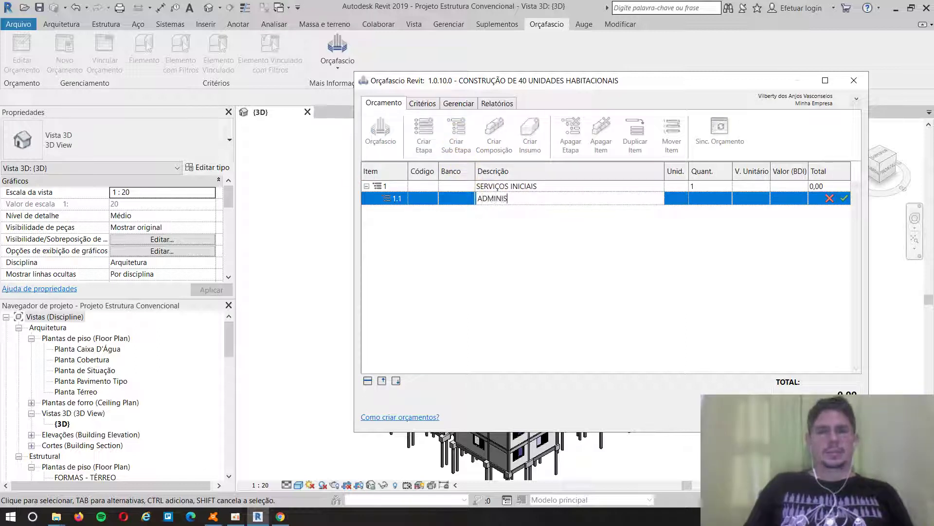
{"action": "key", "text": "BackSpace"}
{"action": "key", "text": "BackSpace"}
{"action": "type", "text": "T"}
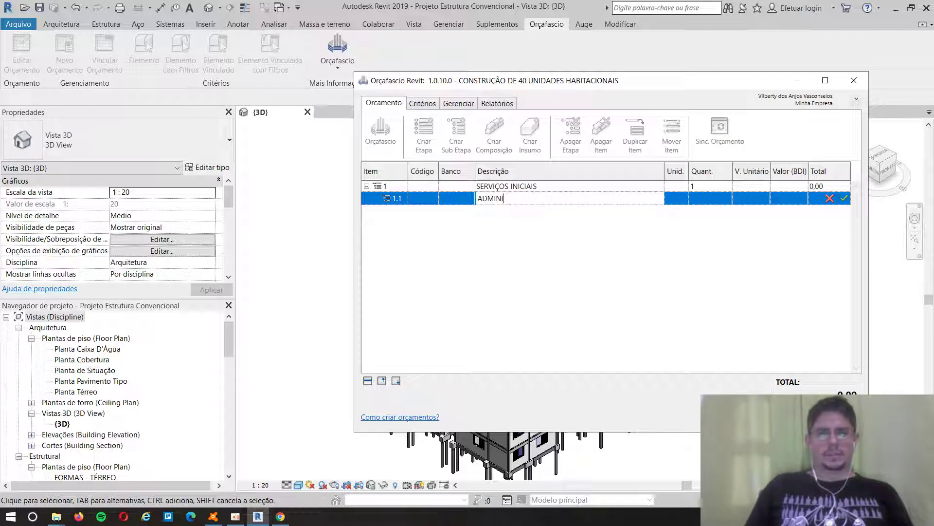
{"action": "type", "text": "STRA"}
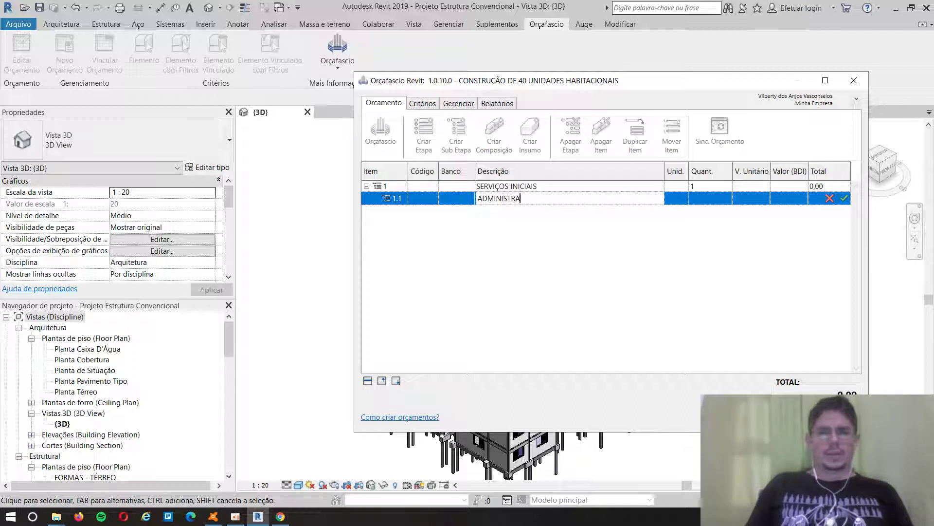
{"action": "type", "text": "ÇÃO DE OBRA"}
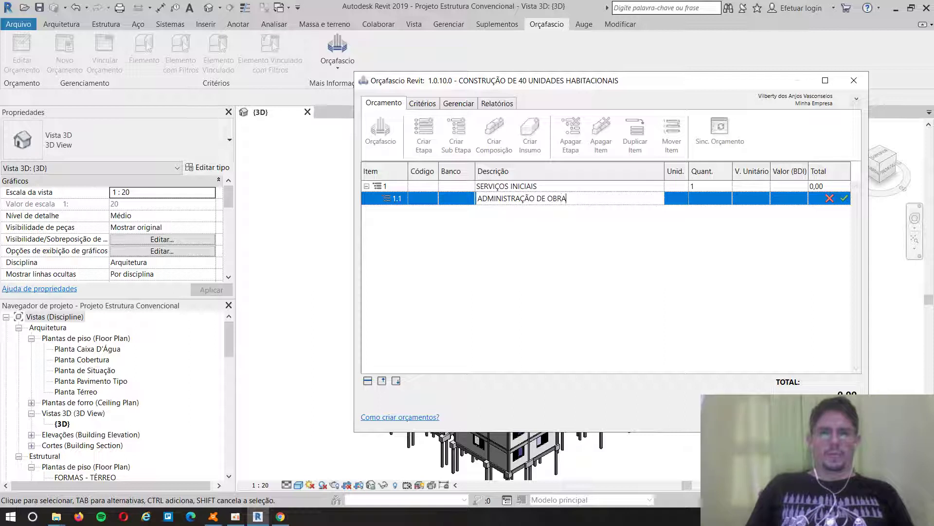
{"action": "key", "text": "BackSpace"}
{"action": "key", "text": "BackSpace"}
{"action": "key", "text": "BackSpace"}
{"action": "key", "text": "BackSpace"}
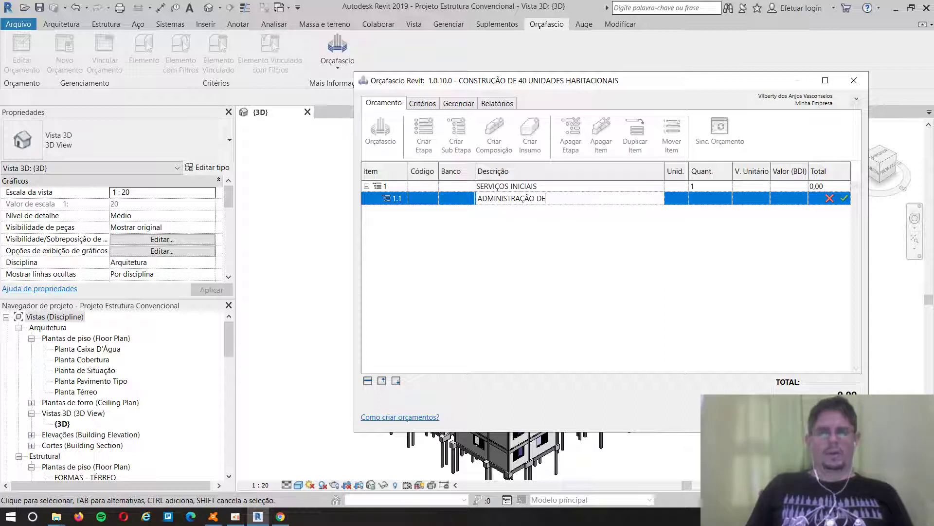
{"action": "key", "text": "BackSpace"}
{"action": "type", "text": "LOCAL"}
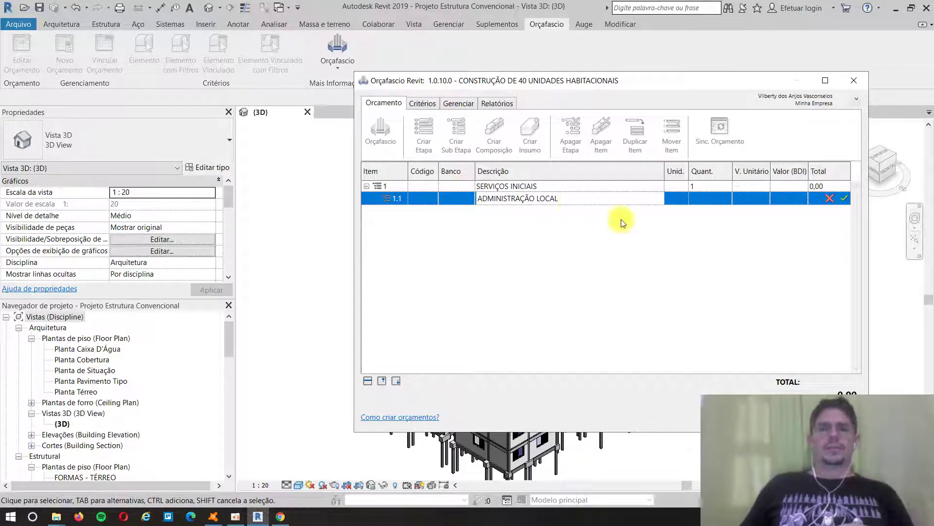
{"action": "left_click", "coordinate": [847, 198]}
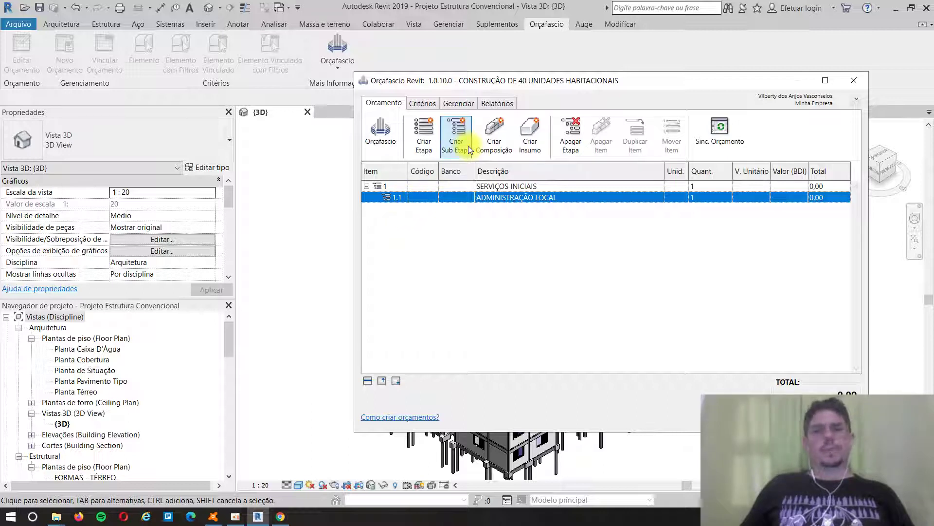
{"action": "left_click", "coordinate": [419, 130]}
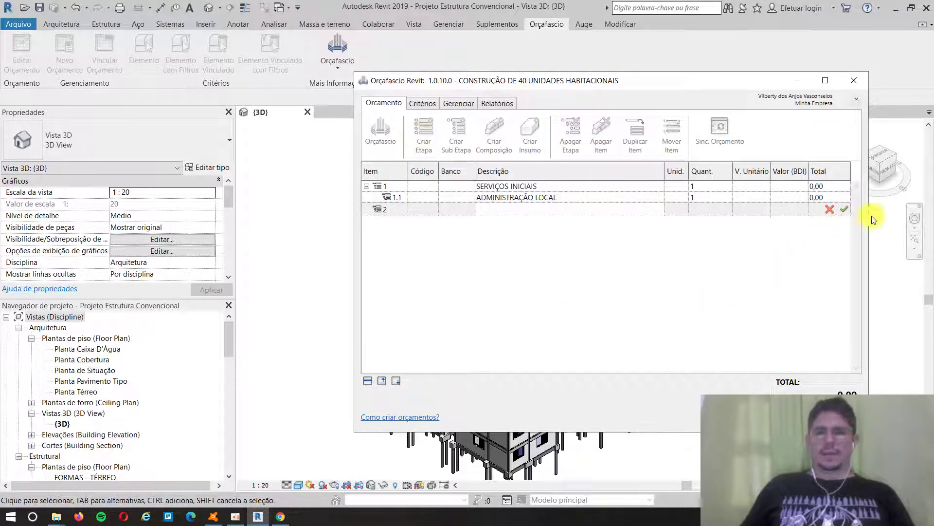
{"action": "left_click", "coordinate": [831, 209]}
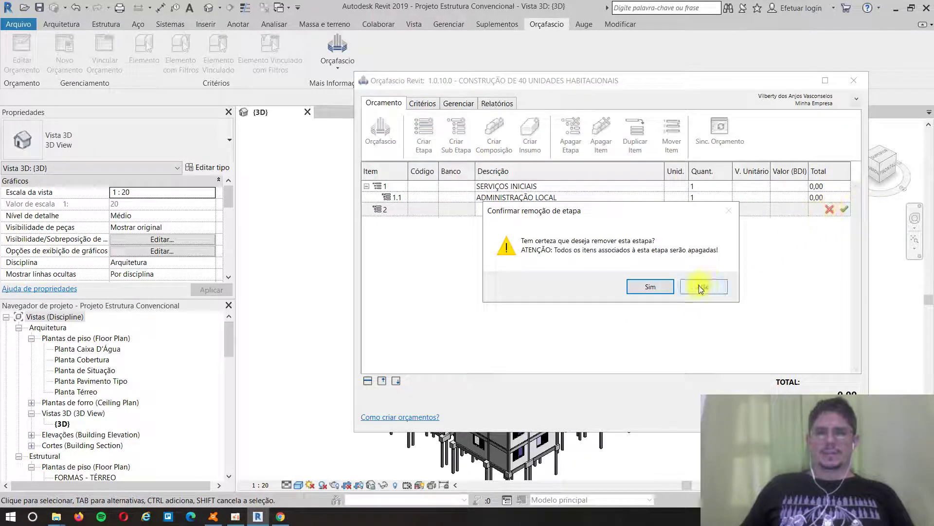
{"action": "left_click", "coordinate": [658, 286]}
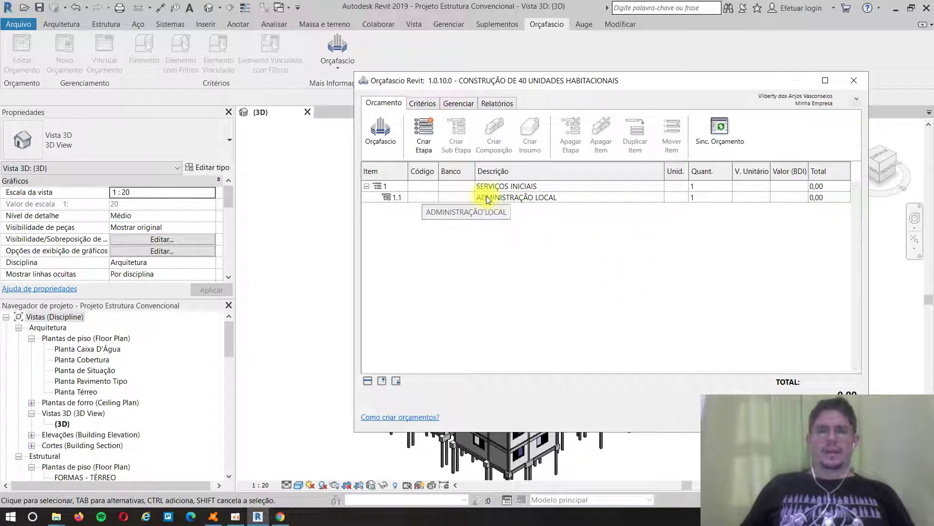
{"action": "left_click", "coordinate": [505, 198]}
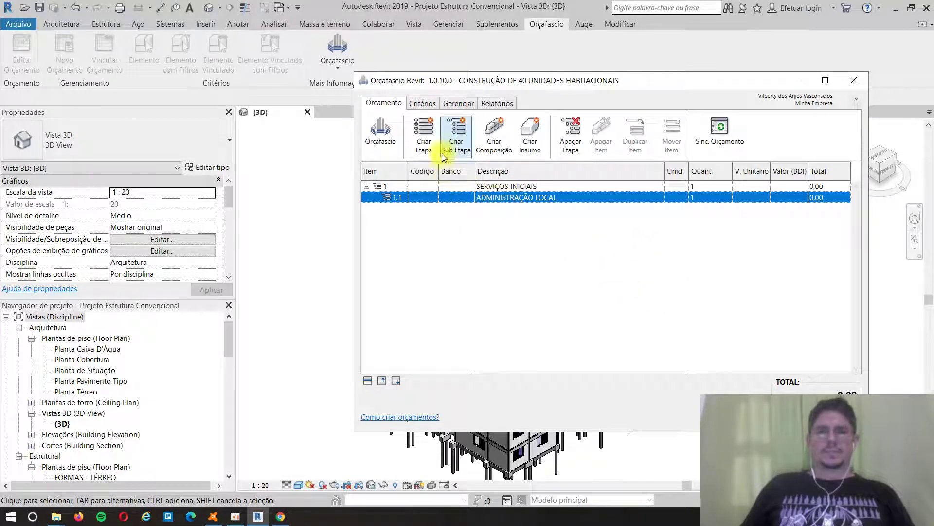
{"action": "left_click", "coordinate": [427, 129]}
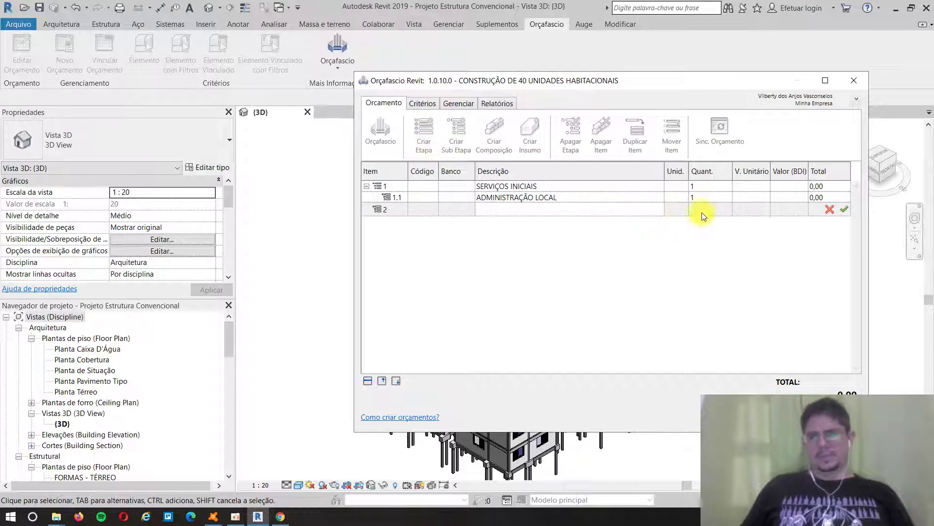
{"action": "left_click", "coordinate": [829, 210]}
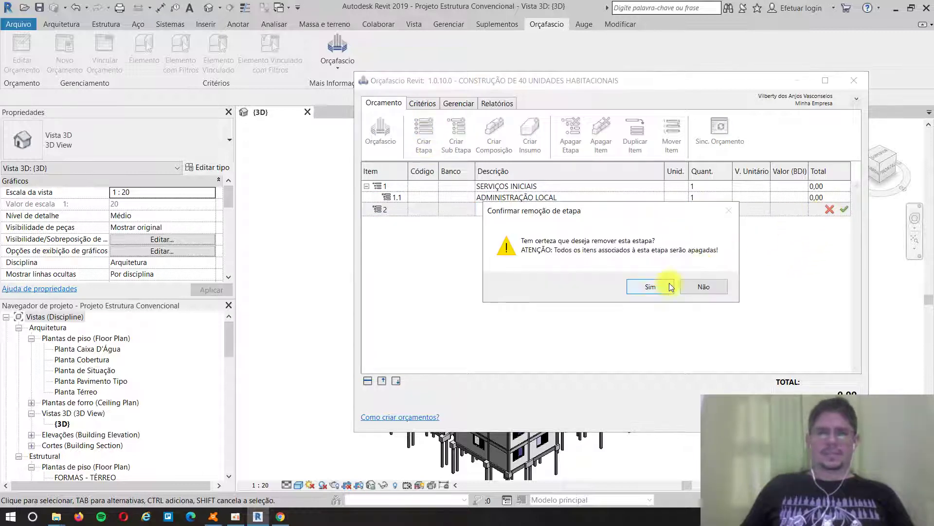
{"action": "left_click", "coordinate": [650, 285]}
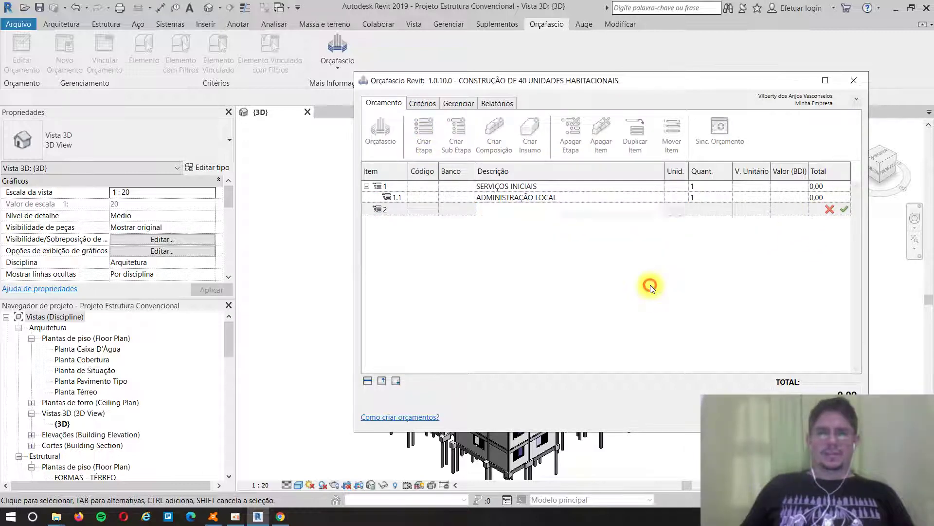
{"action": "left_click", "coordinate": [522, 197]}
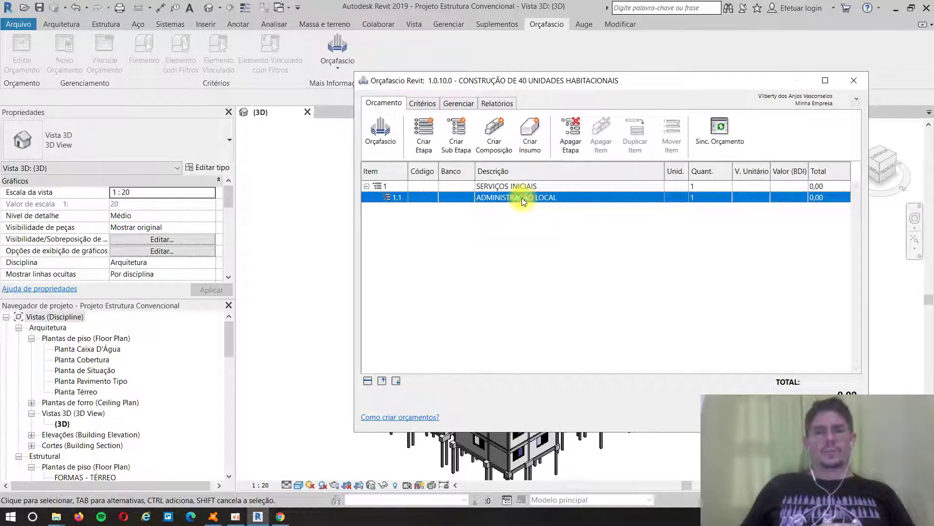
{"action": "left_click", "coordinate": [463, 131]}
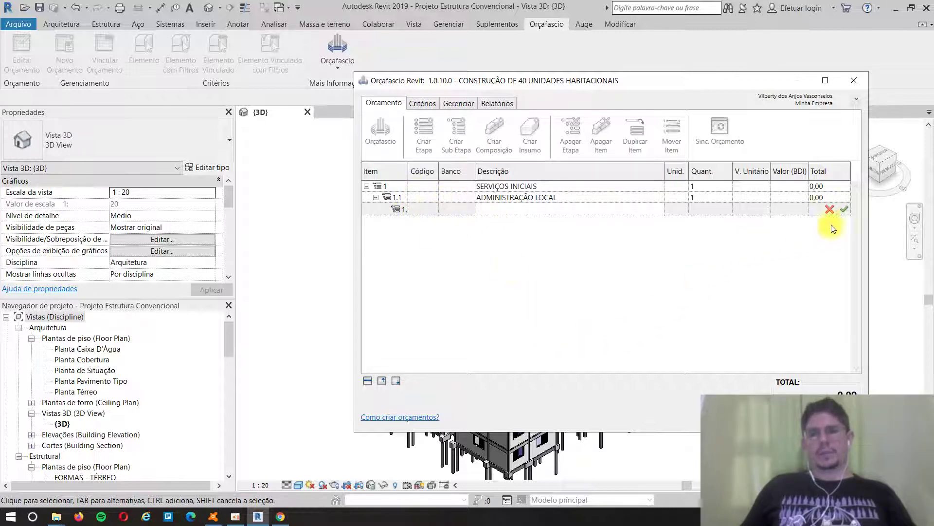
{"action": "left_click", "coordinate": [830, 209]}
{"action": "left_click", "coordinate": [652, 285]}
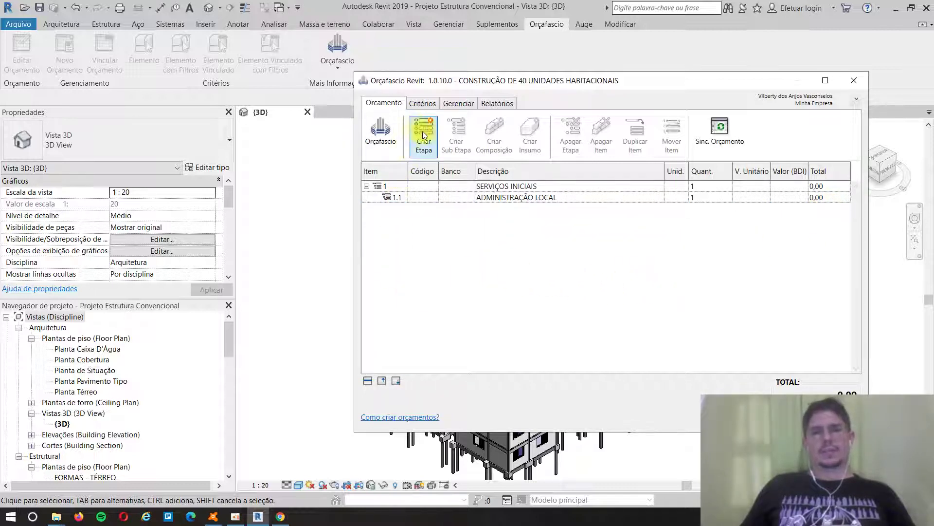
{"action": "left_click", "coordinate": [567, 196]}
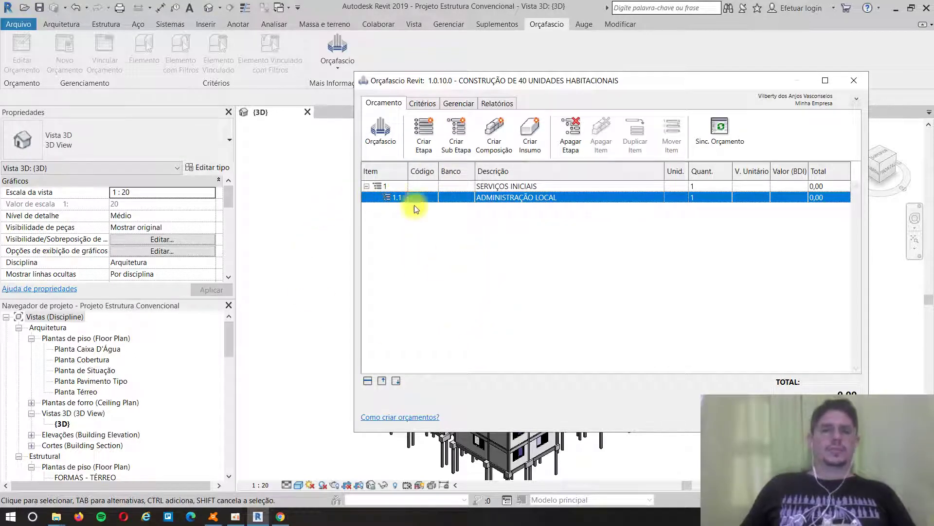
{"action": "left_click", "coordinate": [399, 187]}
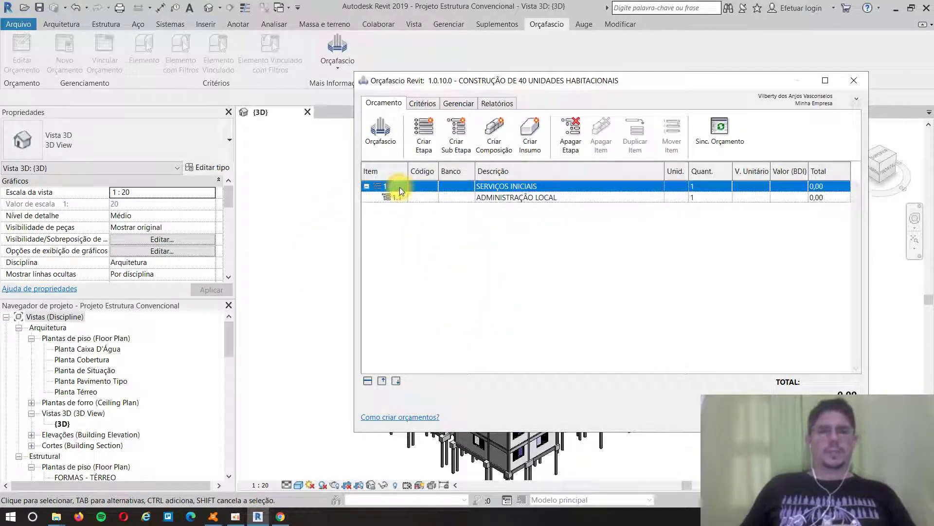
{"action": "left_click", "coordinate": [423, 138]}
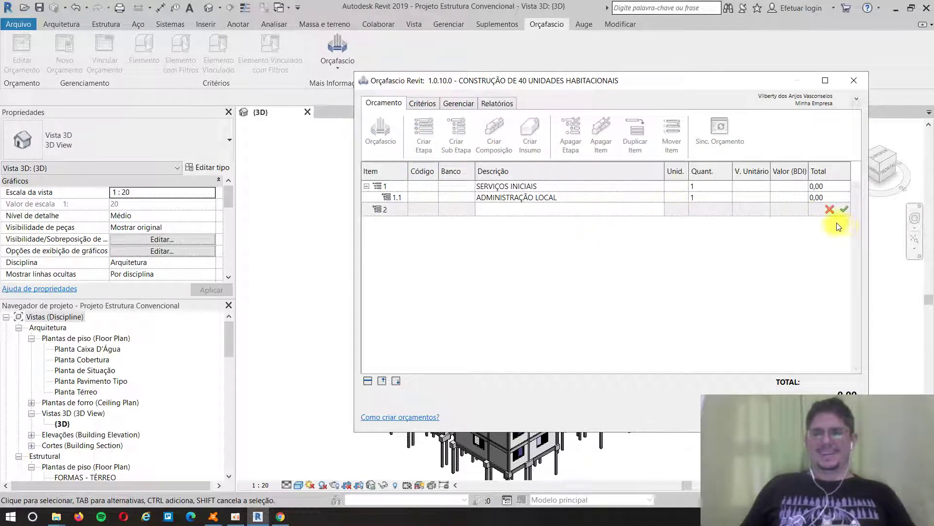
{"action": "left_click", "coordinate": [829, 209]}
{"action": "left_click", "coordinate": [654, 284]}
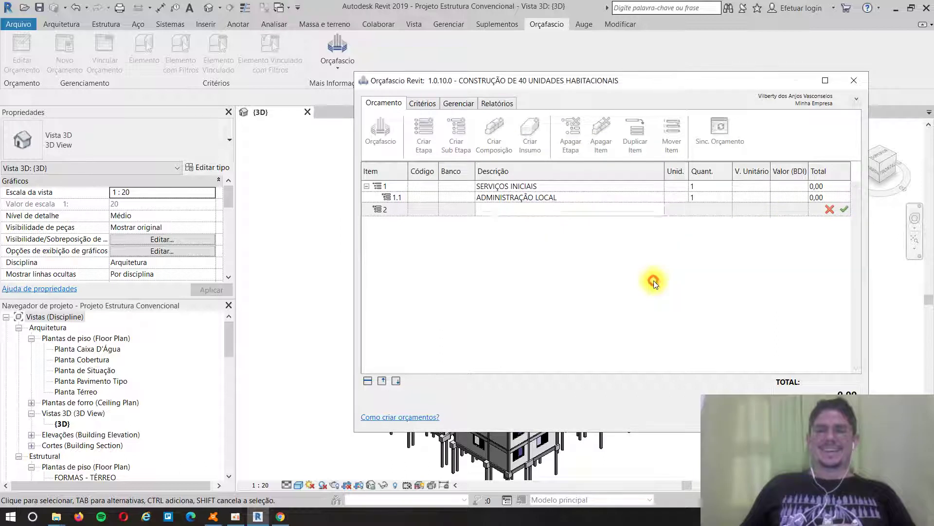
- Add a second sub-stage under SERVIÇOS INICIAIS with the description CANTEIRO DE OBRA and save it
{"action": "left_click", "coordinate": [398, 186]}
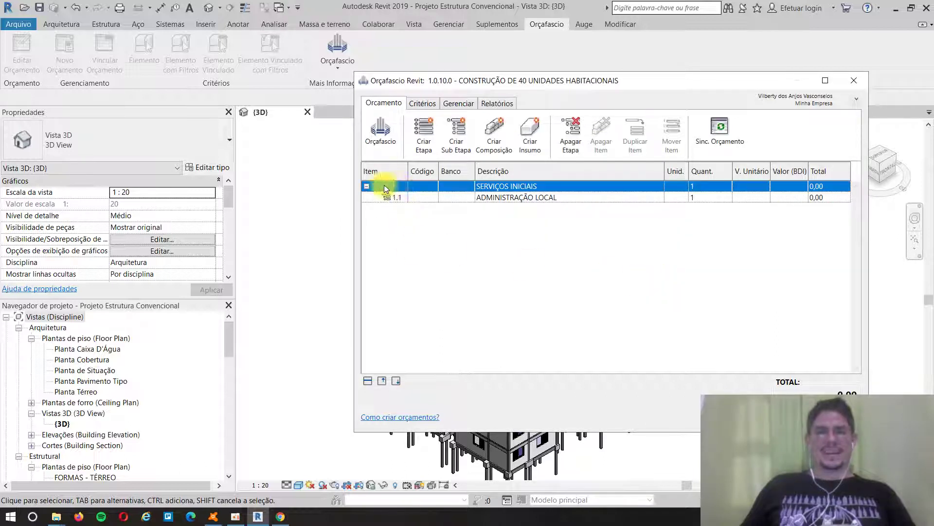
{"action": "left_click", "coordinate": [457, 136]}
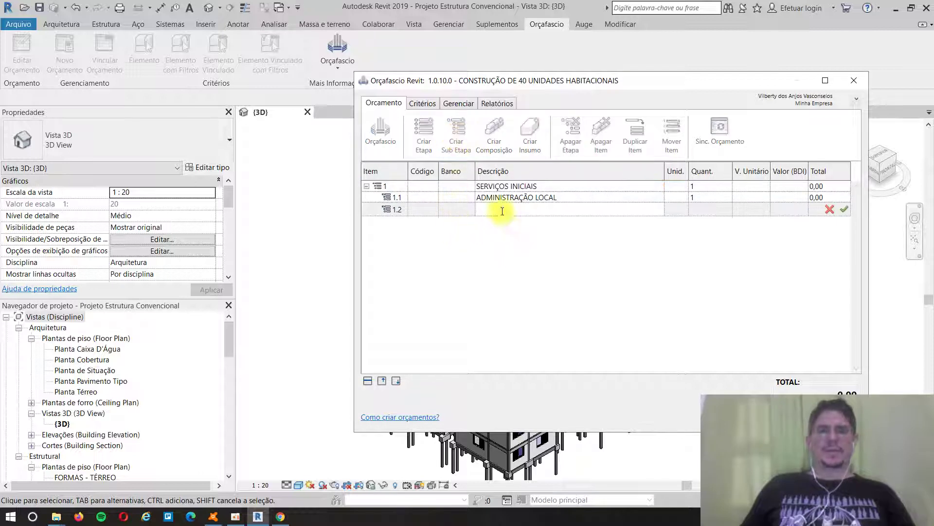
{"action": "left_click", "coordinate": [502, 211]}
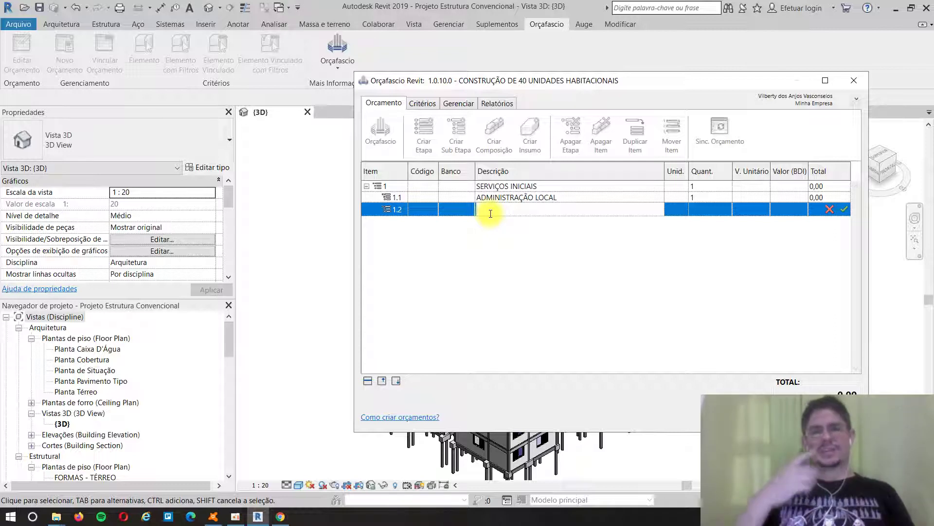
{"action": "type", "text": "CA"}
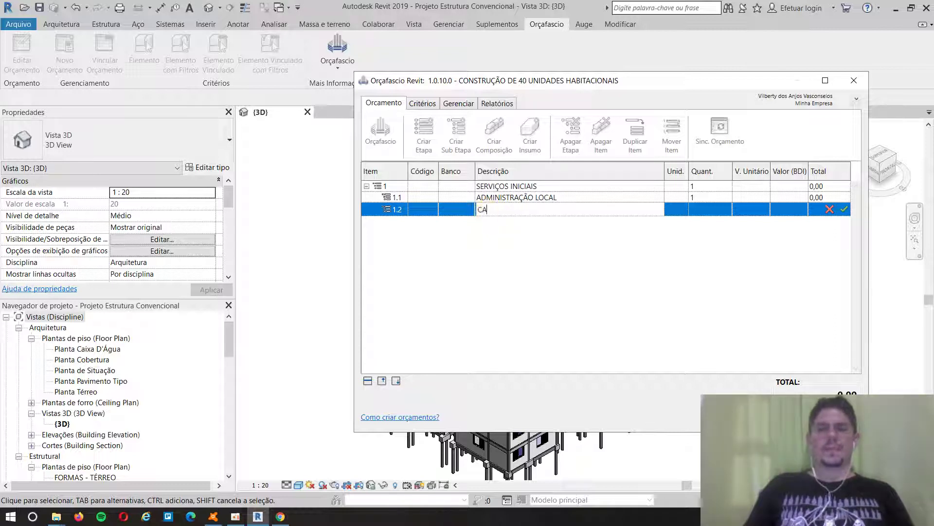
{"action": "type", "text": "NTEIRO D"}
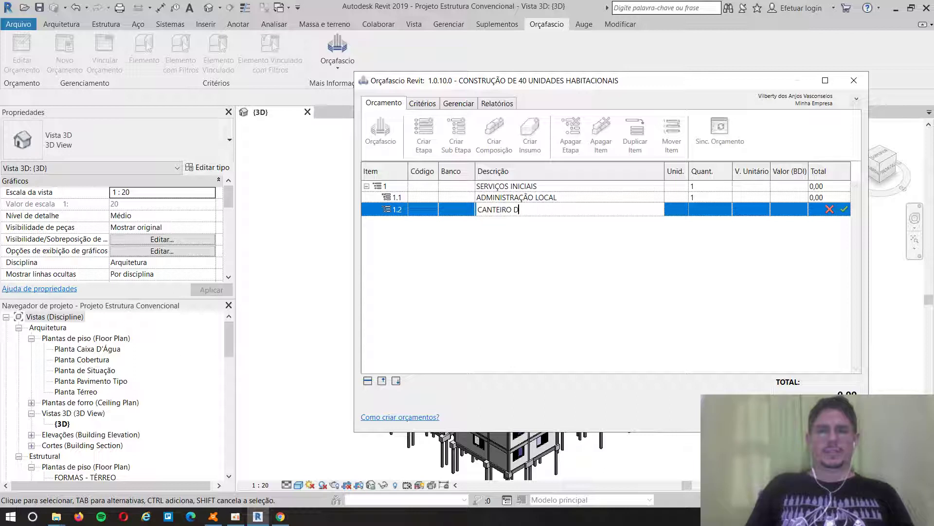
{"action": "type", "text": "E OBRA"}
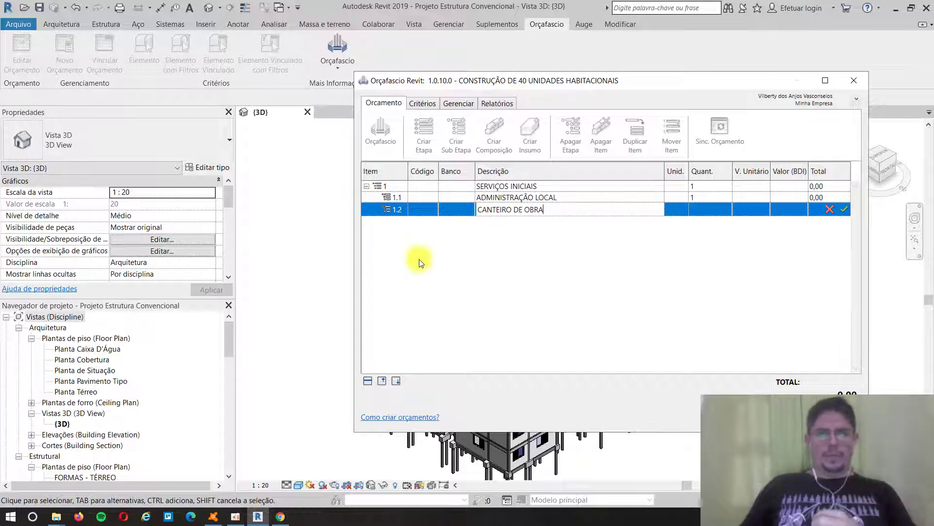
{"action": "left_click", "coordinate": [848, 211]}
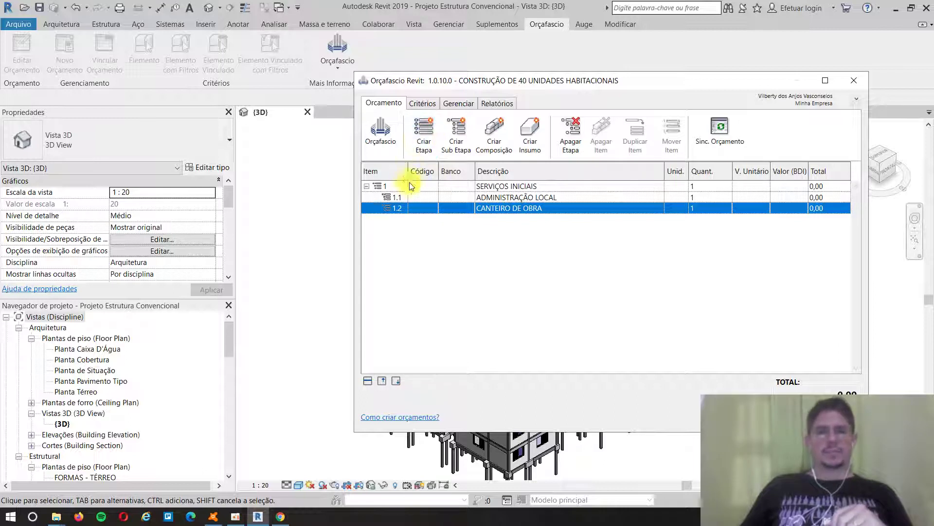
- Add a third sub-stage under SERVIÇOS INICIAIS described as DESPESAS DIVERSAS, save it, and select the parent stage
{"action": "left_click", "coordinate": [391, 186]}
{"action": "left_click", "coordinate": [458, 130]}
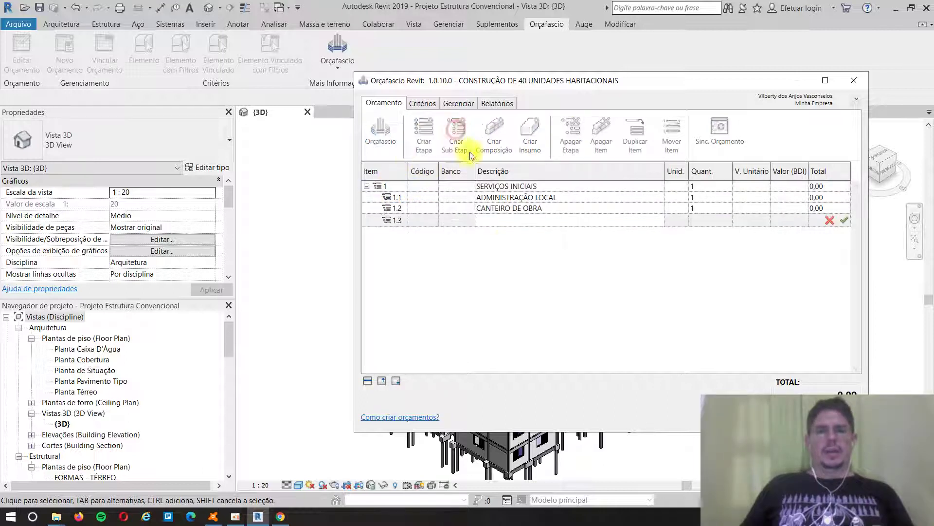
{"action": "left_click", "coordinate": [504, 221]}
{"action": "type", "text": "DI"}
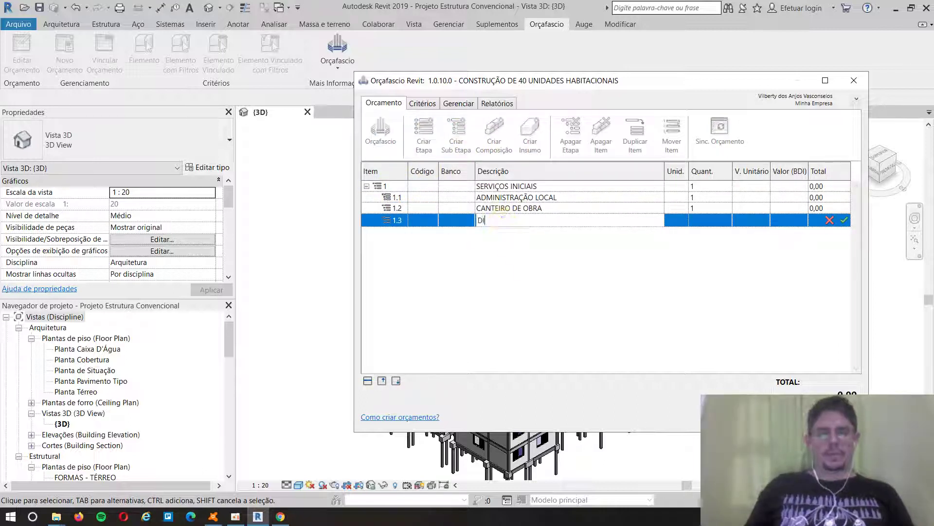
{"action": "type", "text": "ESPESAS "}
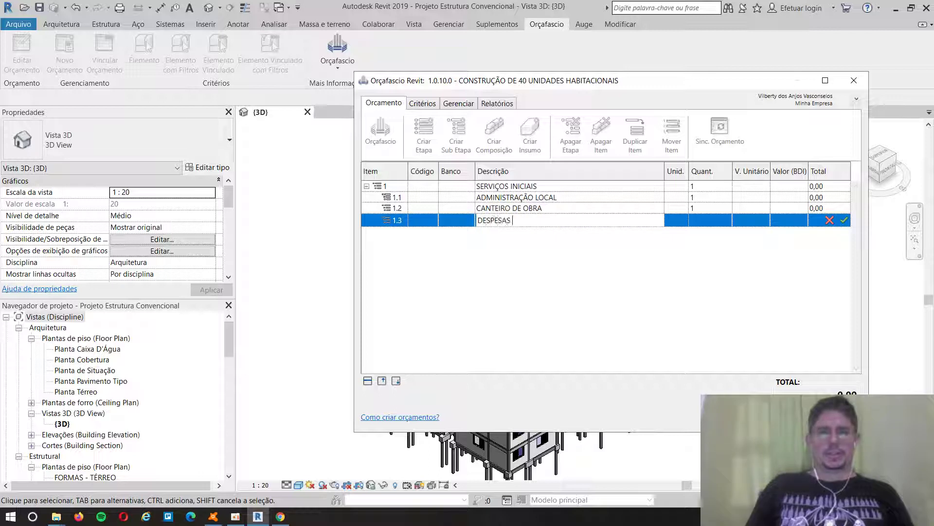
{"action": "type", "text": "DIVERSAS"}
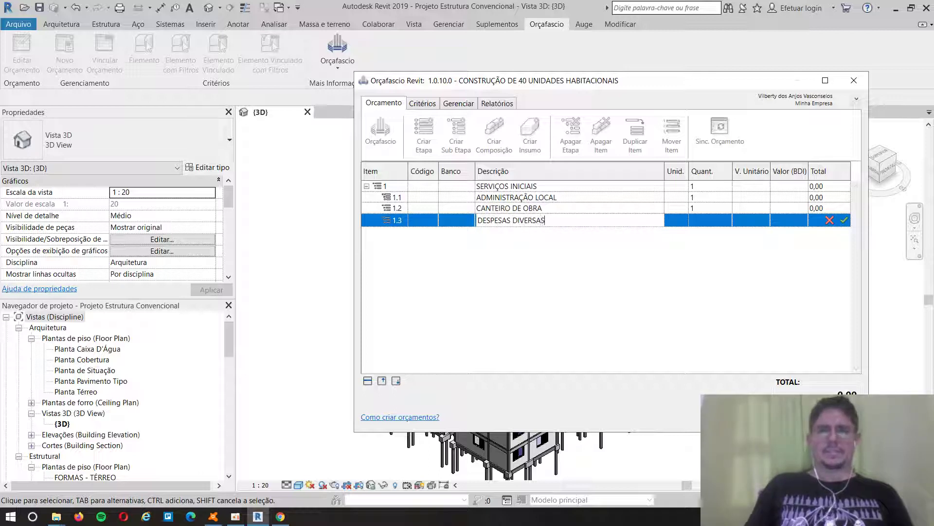
{"action": "left_click", "coordinate": [845, 222]}
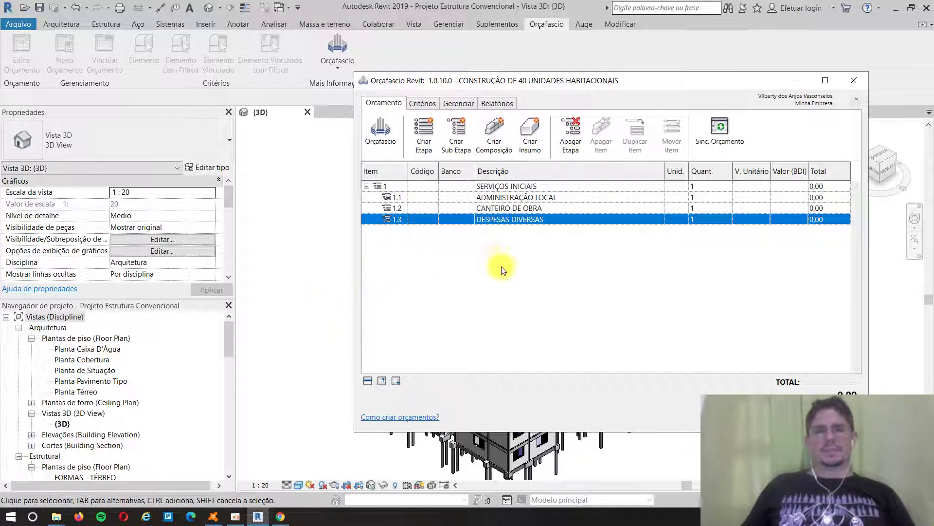
{"action": "left_click", "coordinate": [509, 185]}
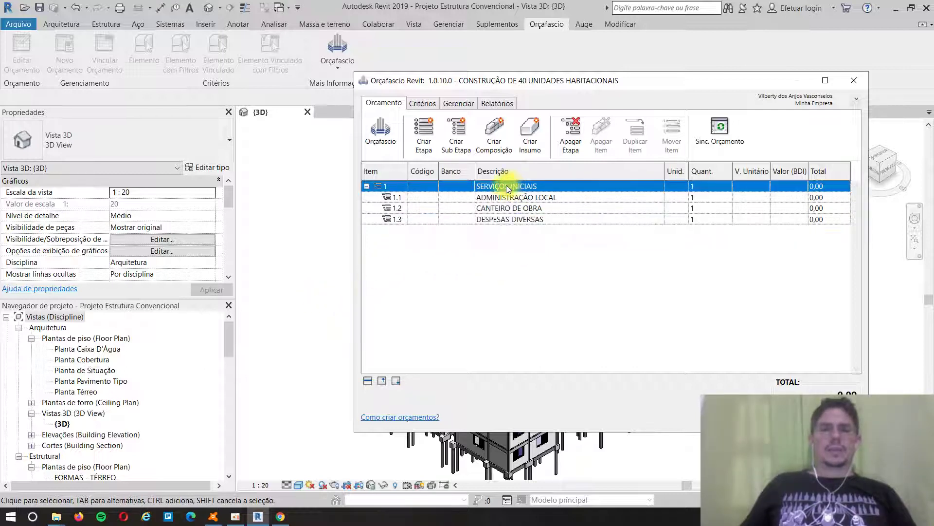
- Add a second top-level stage described as MOVIMENTAÇÃO DE TERRA and save it
{"action": "left_click", "coordinate": [421, 136]}
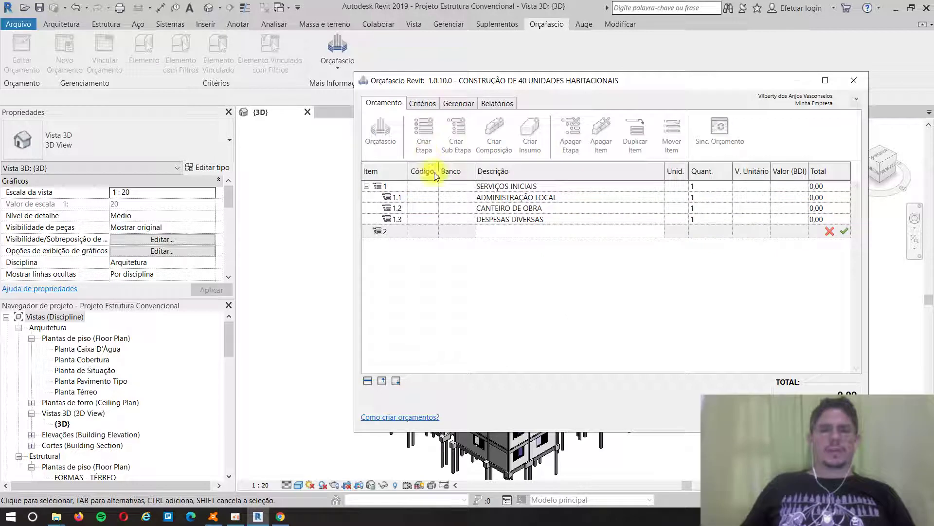
{"action": "left_click", "coordinate": [485, 227]}
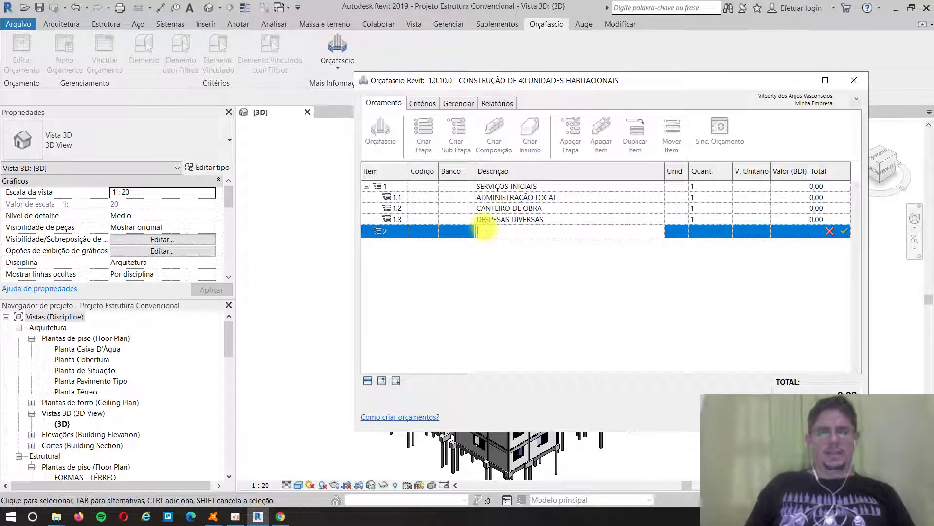
{"action": "type", "text": "MOVIMENTAÇÃO DE TERRA"}
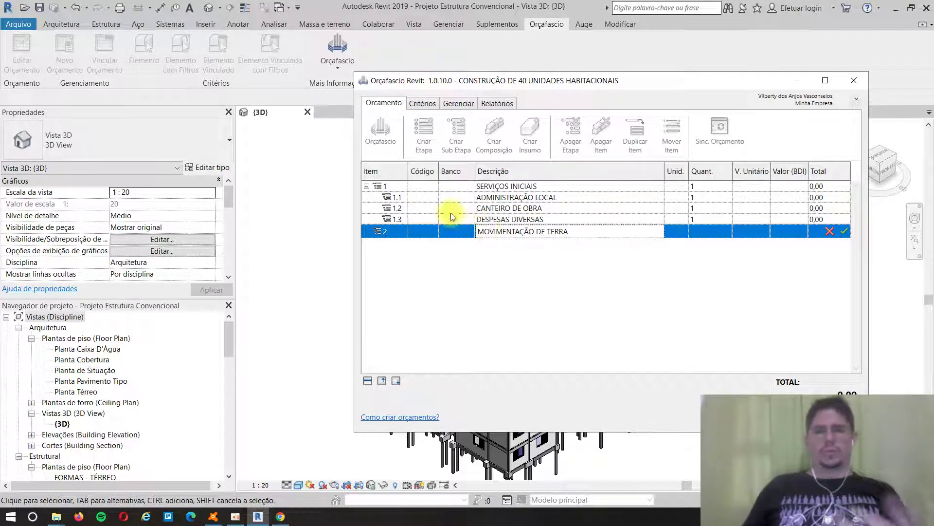
{"action": "left_click", "coordinate": [847, 229]}
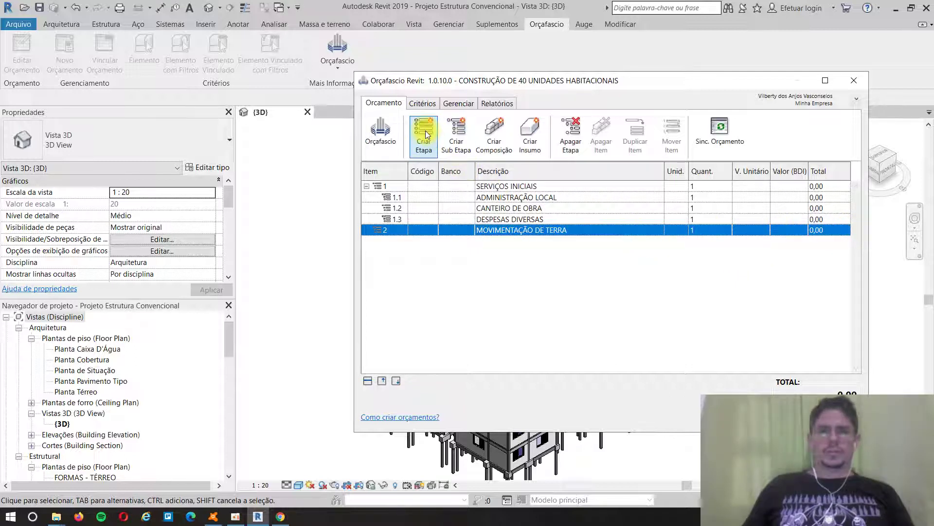
- Add a third top-level stage with the description FUNDAÇÕES and save it
{"action": "left_click", "coordinate": [426, 134]}
{"action": "left_click", "coordinate": [520, 243]}
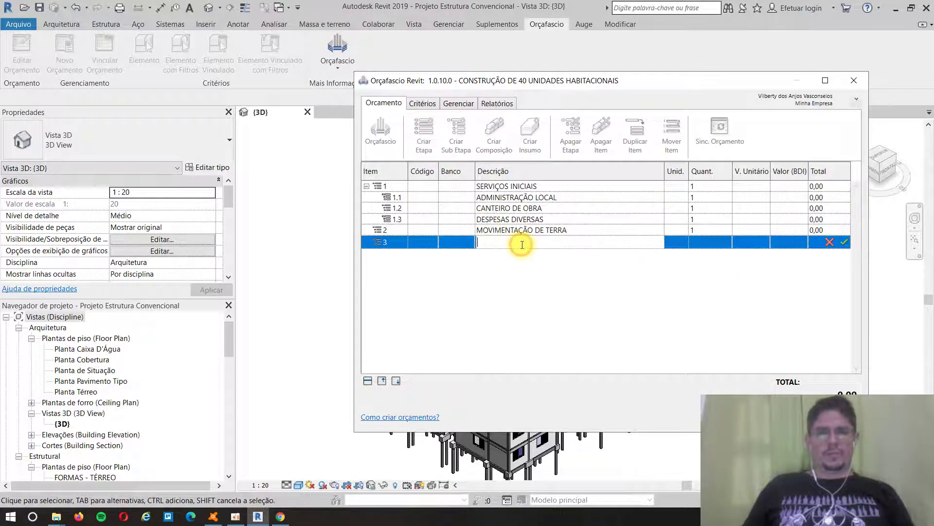
{"action": "type", "text": "FUNDAÇ"}
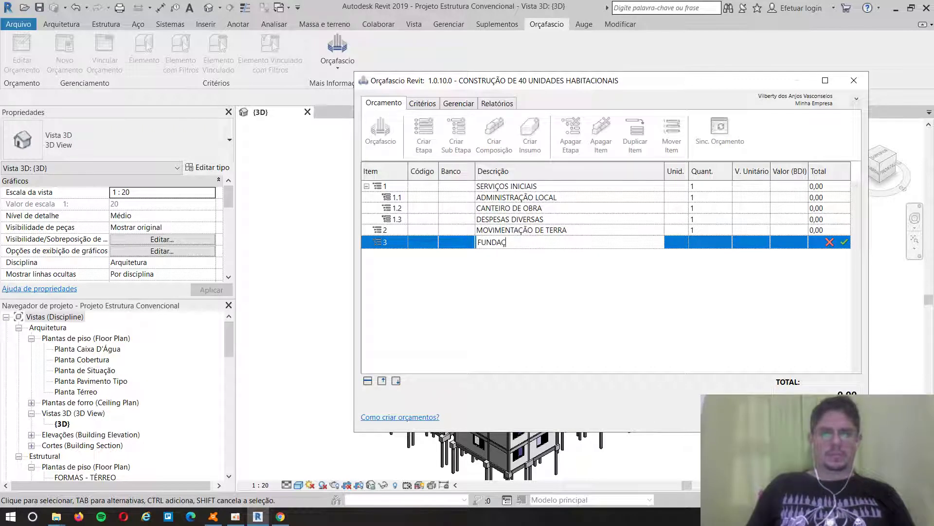
{"action": "type", "text": "ÕES"}
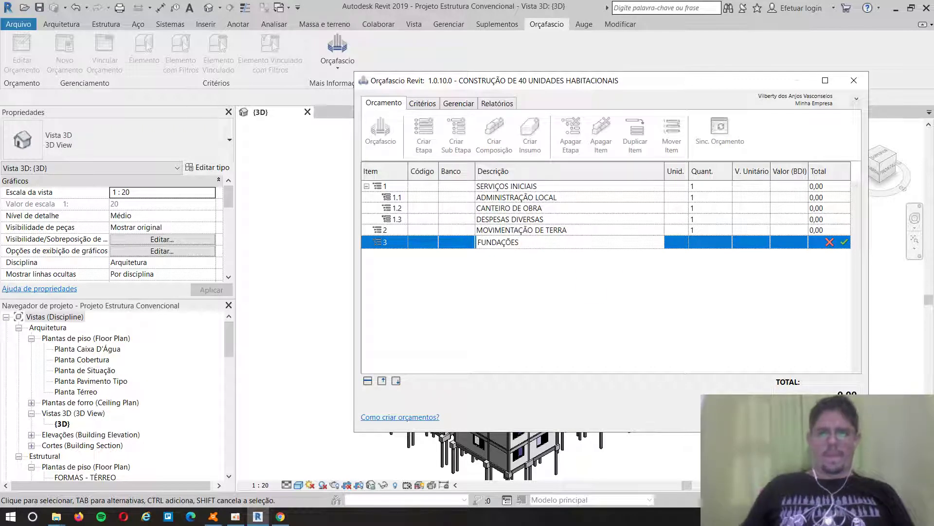
{"action": "left_click", "coordinate": [846, 243]}
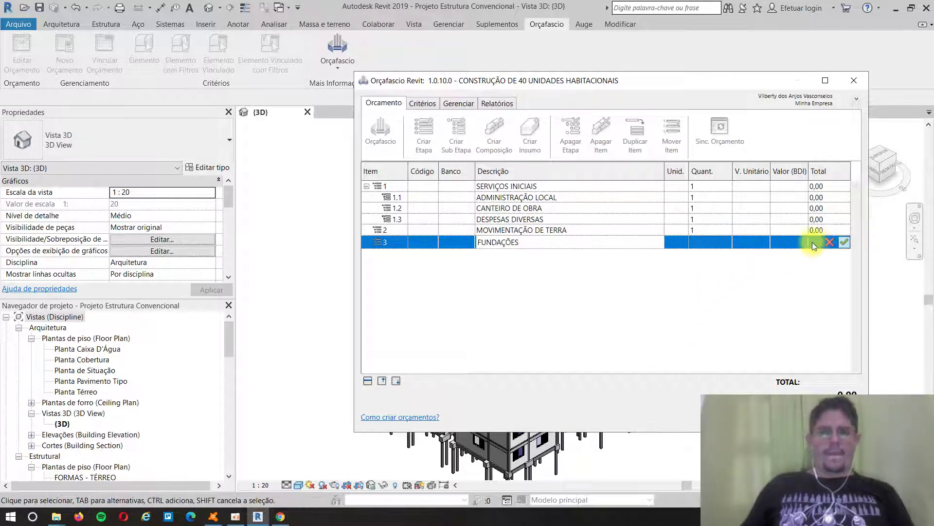
- Add a fourth top-level stage described as SUPRA ESTRUTURA and save it
{"action": "left_click", "coordinate": [424, 132]}
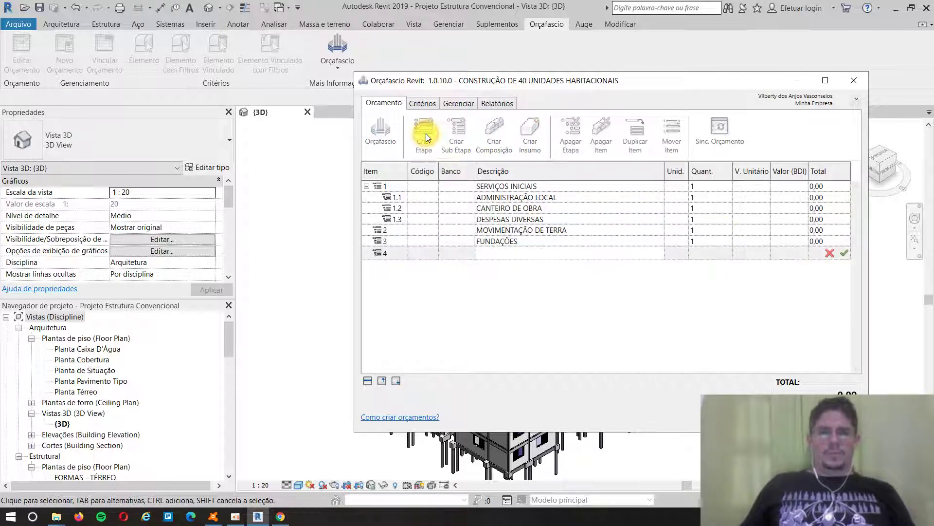
{"action": "left_click", "coordinate": [487, 254]}
{"action": "type", "text": "ES"}
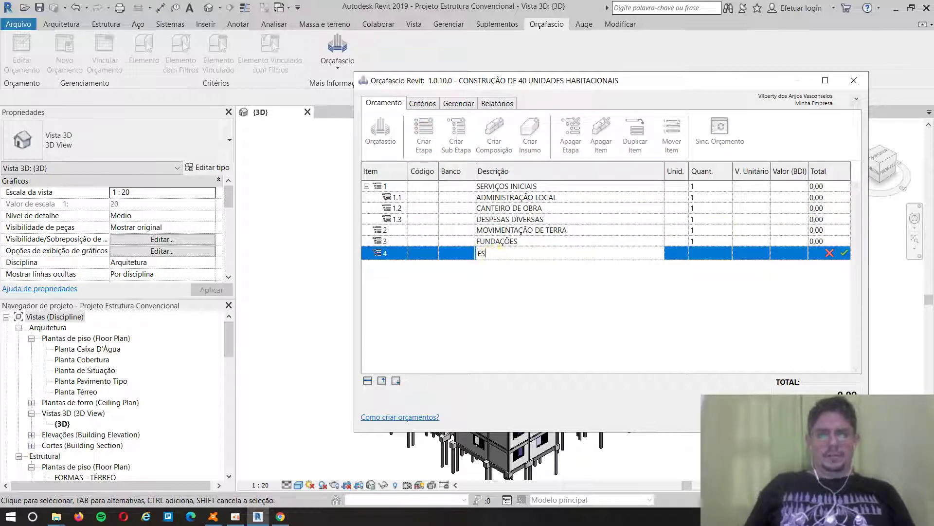
{"action": "key", "text": "BackSpace"}
{"action": "key", "text": "BackSpace"}
{"action": "type", "text": "SUPER"}
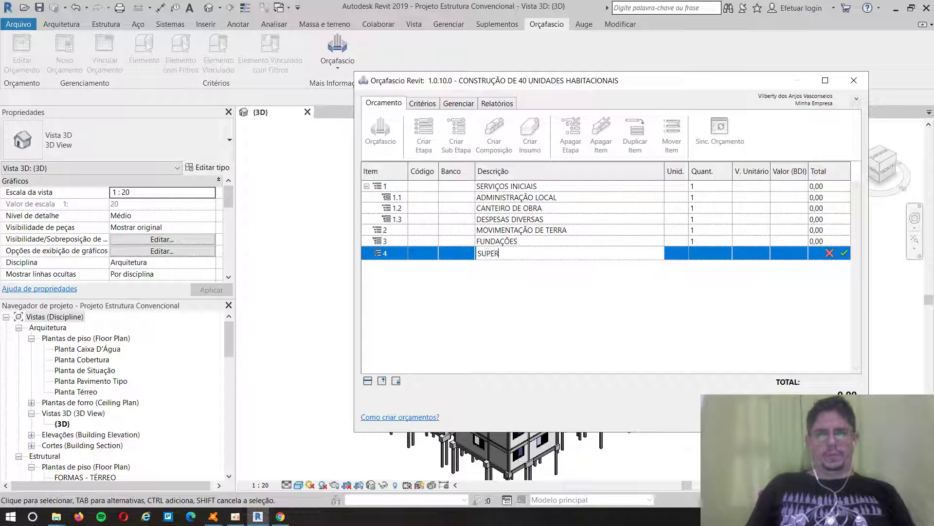
{"action": "key", "text": "BackSpace"}
{"action": "key", "text": "BackSpace"}
{"action": "type", "text": "RA"}
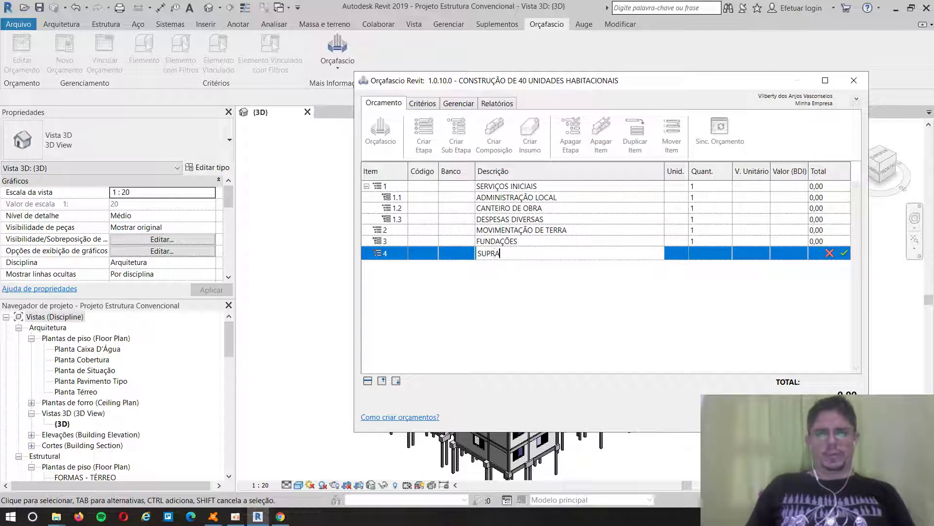
{"action": "type", "text": " ESTRU"}
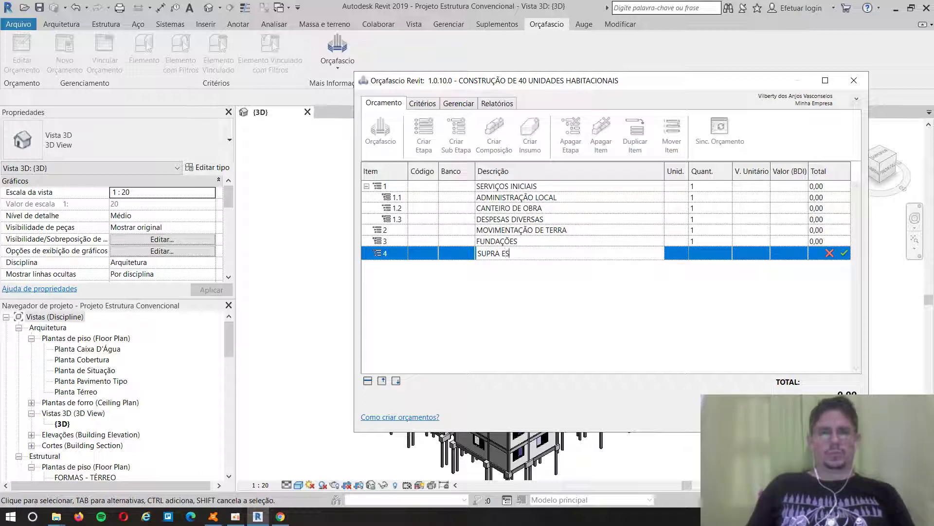
{"action": "type", "text": "URA"}
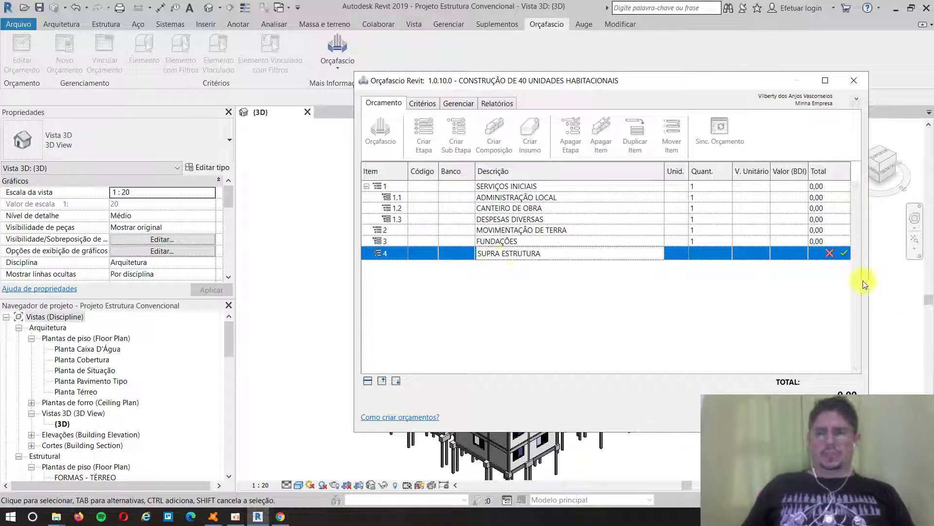
{"action": "left_click", "coordinate": [845, 252]}
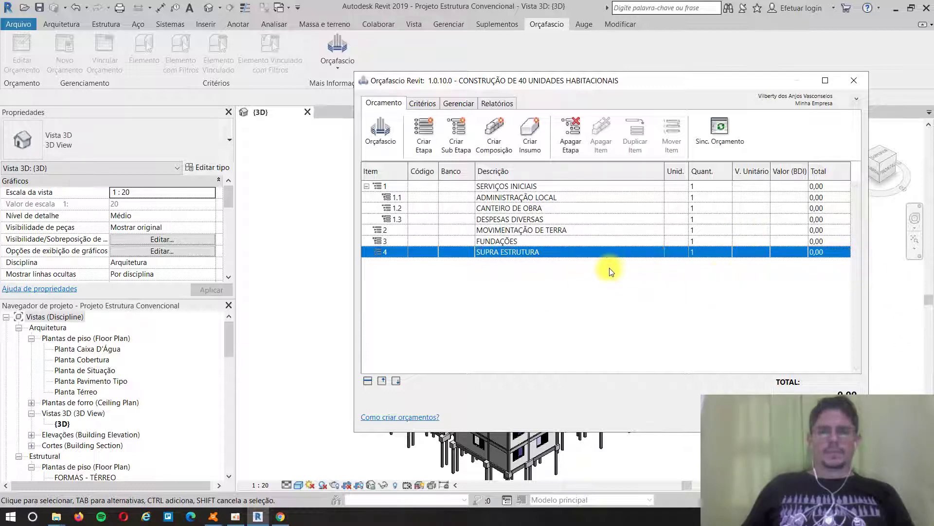
- Add a fifth top-level stage described as COBERTURA/ IMPERMEABILIZAÇÃO and save it
{"action": "left_click", "coordinate": [419, 141]}
{"action": "left_click", "coordinate": [496, 263]}
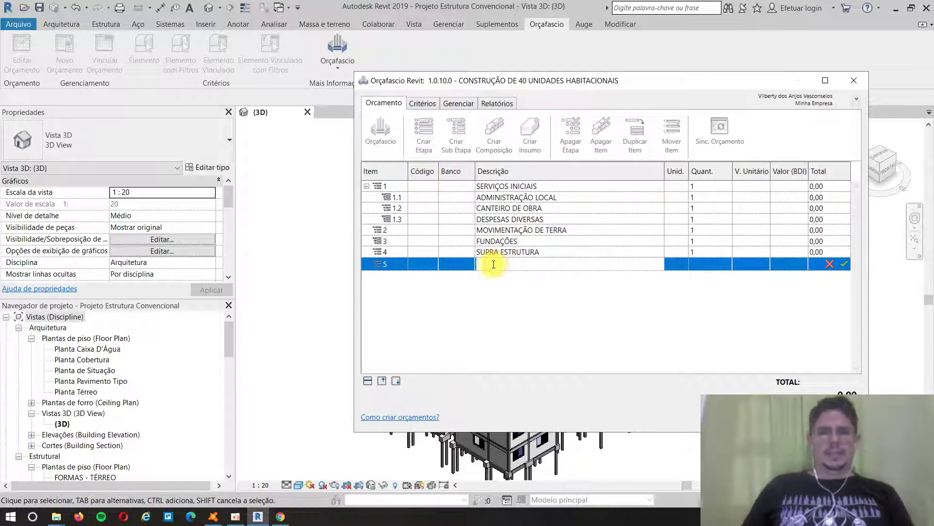
{"action": "type", "text": "CO"}
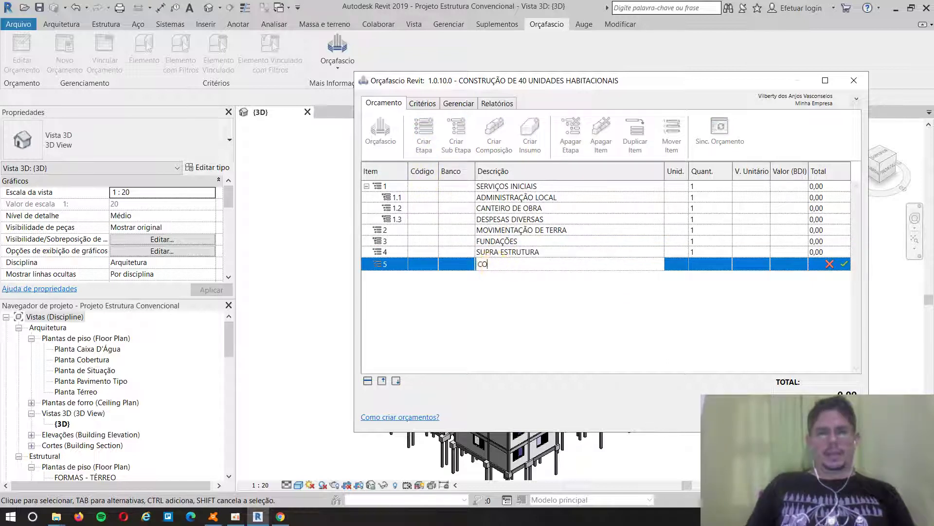
{"action": "type", "text": "BERTURA"}
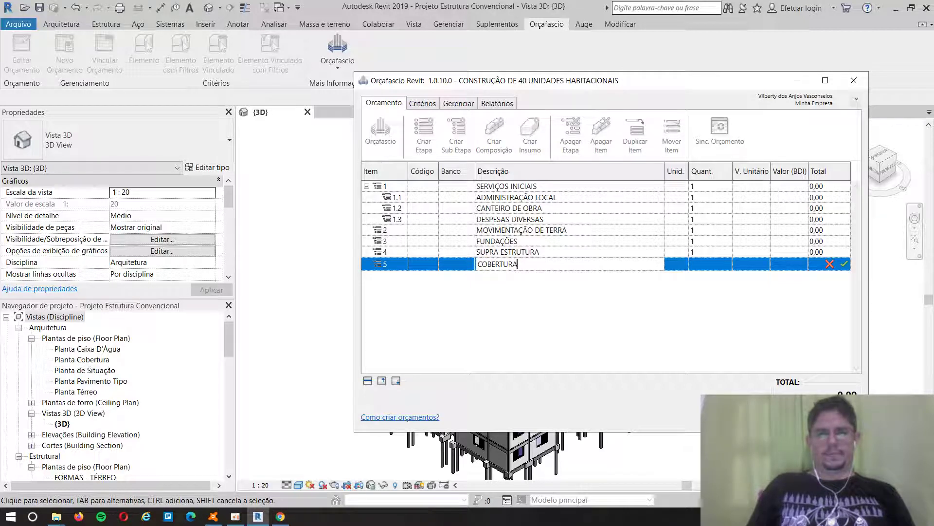
{"action": "type", "text": "/ IM"}
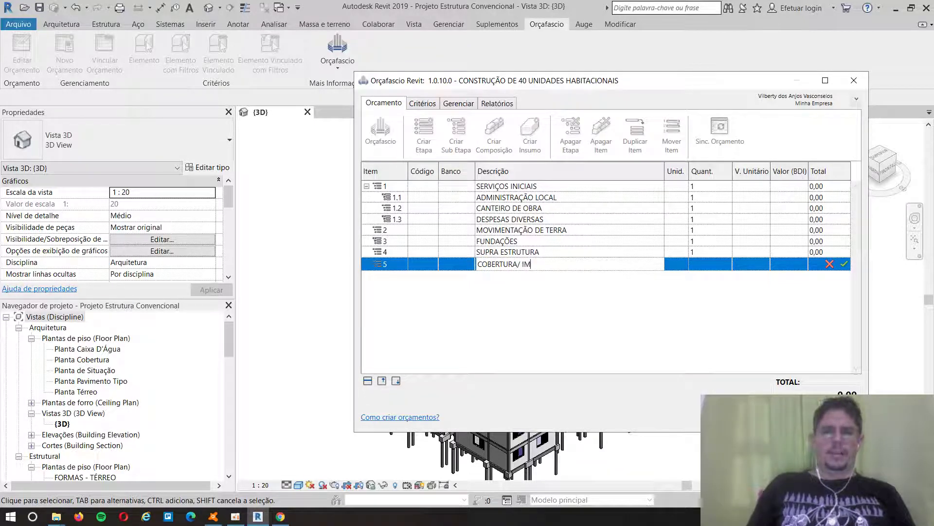
{"action": "type", "text": "PERMEA"}
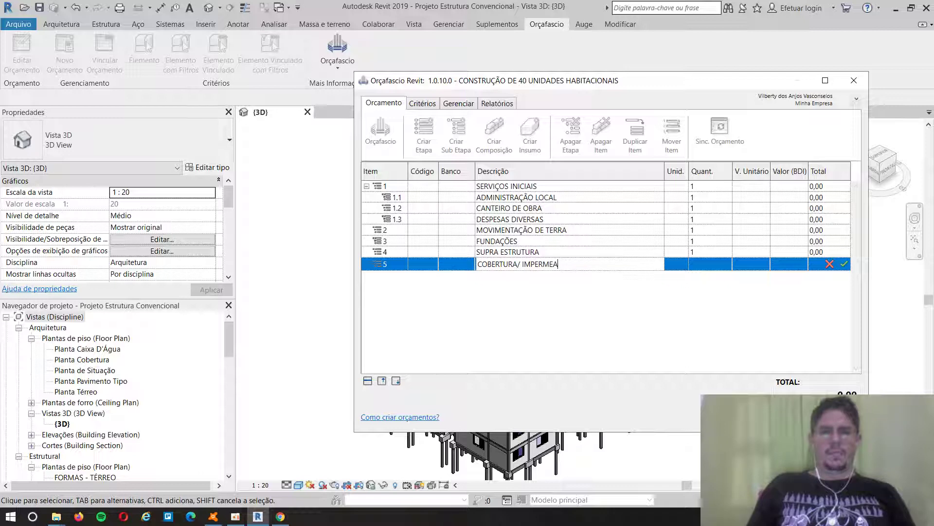
{"action": "type", "text": "BILIZAÇÃO"}
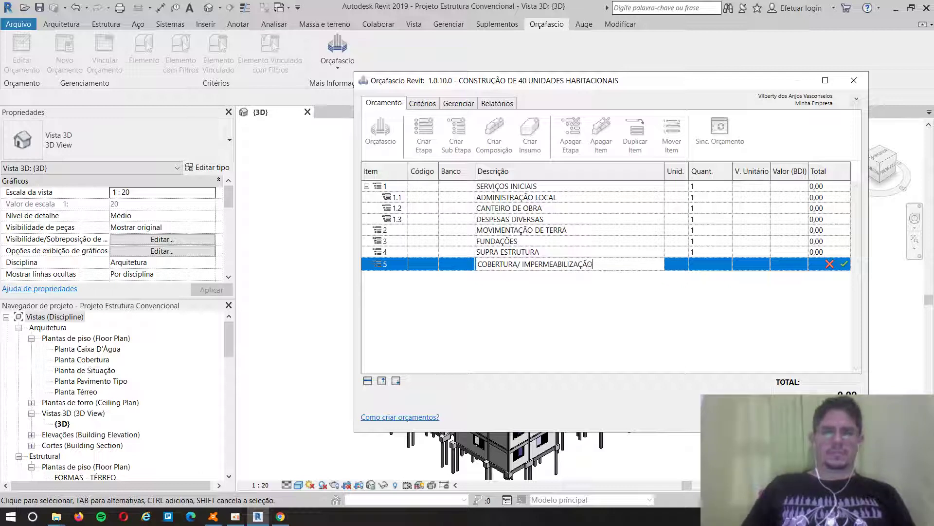
{"action": "left_click", "coordinate": [844, 264]}
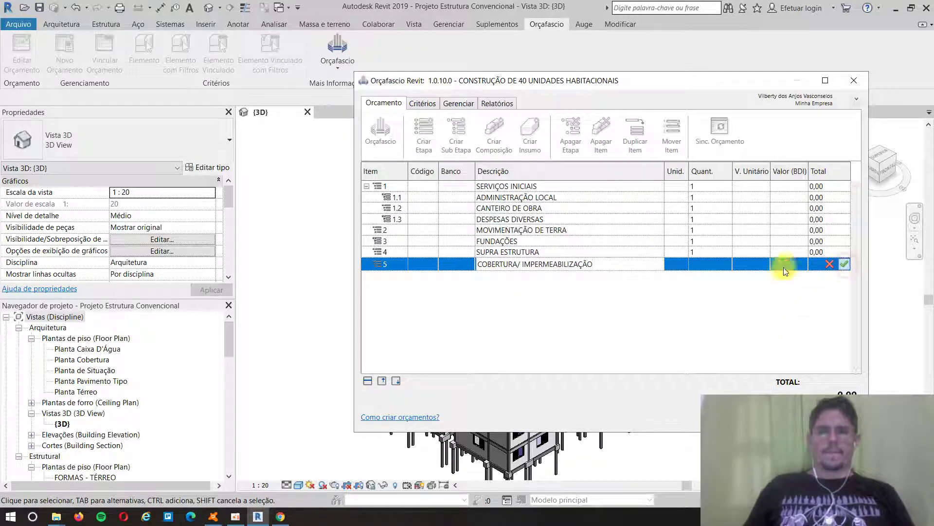
- Add a sixth top-level stage with the description ELEVAÇÃO and save it
{"action": "left_click", "coordinate": [424, 128]}
{"action": "left_click", "coordinate": [498, 274]}
{"action": "type", "text": "ELEVAÇÃO"}
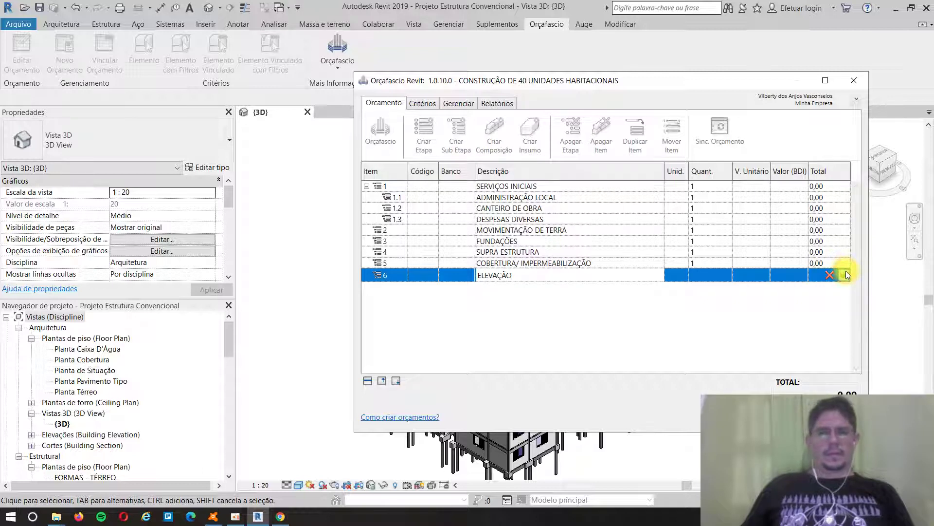
{"action": "key", "text": "Return"}
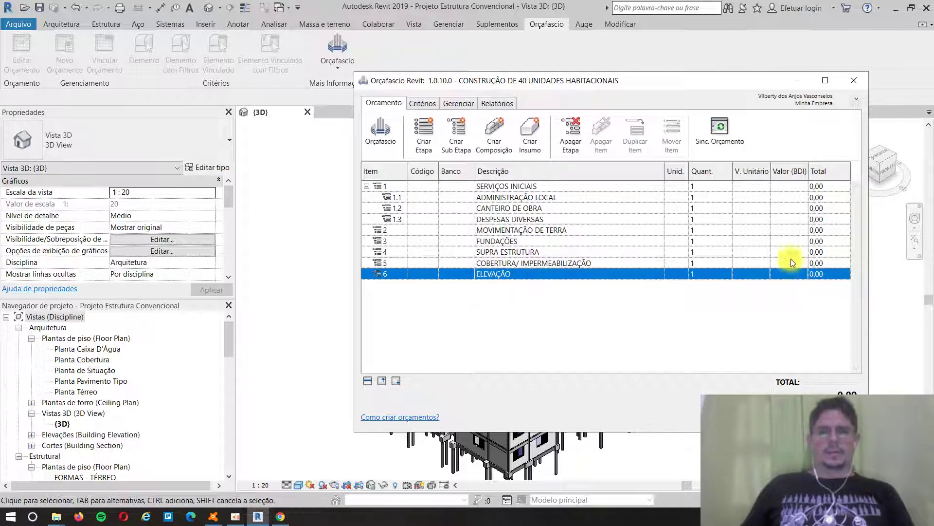
- Add a seventh top-level stage described as ESQUADRIAS and save it
{"action": "left_click", "coordinate": [415, 128]}
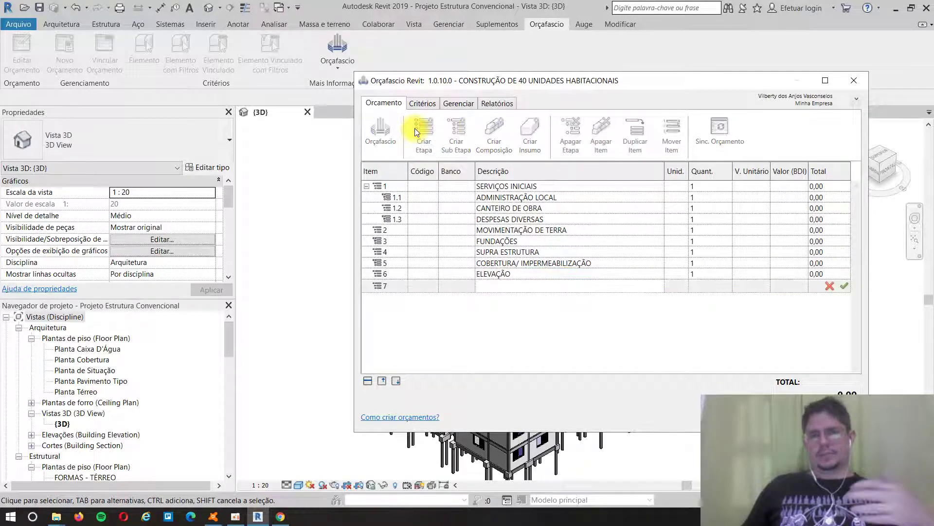
{"action": "left_click", "coordinate": [504, 286]}
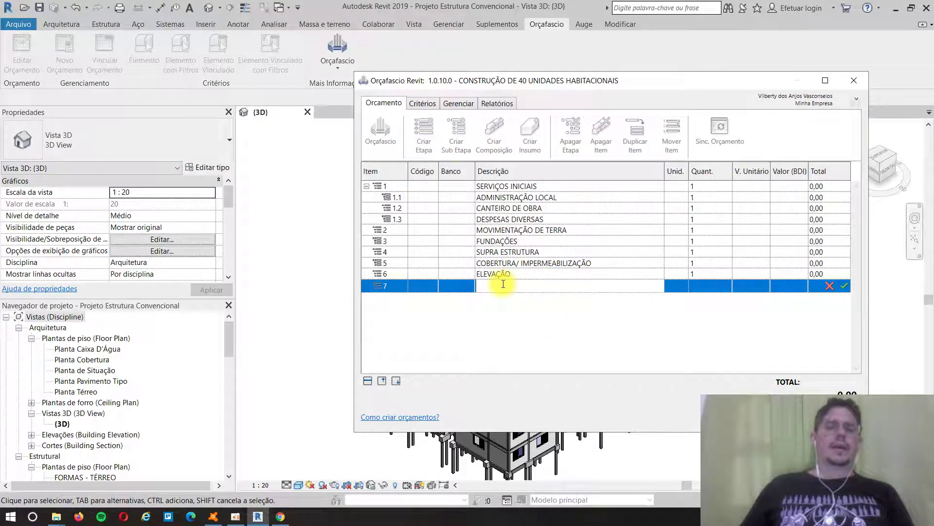
{"action": "type", "text": "ESQUADRIAS"}
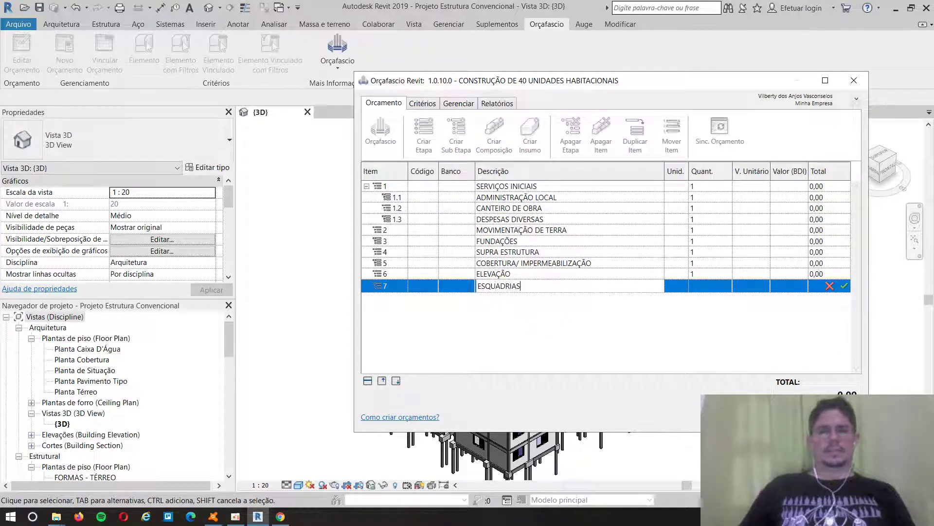
{"action": "left_click", "coordinate": [841, 286]}
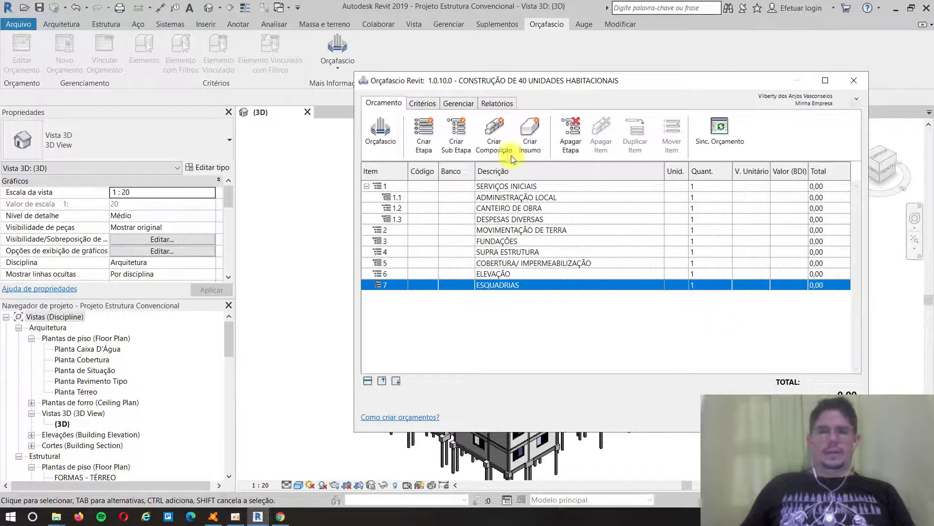
- Add an eighth top-level stage described as REVESTIMENTOS and save it
{"action": "left_click", "coordinate": [423, 134]}
{"action": "left_click", "coordinate": [493, 292]}
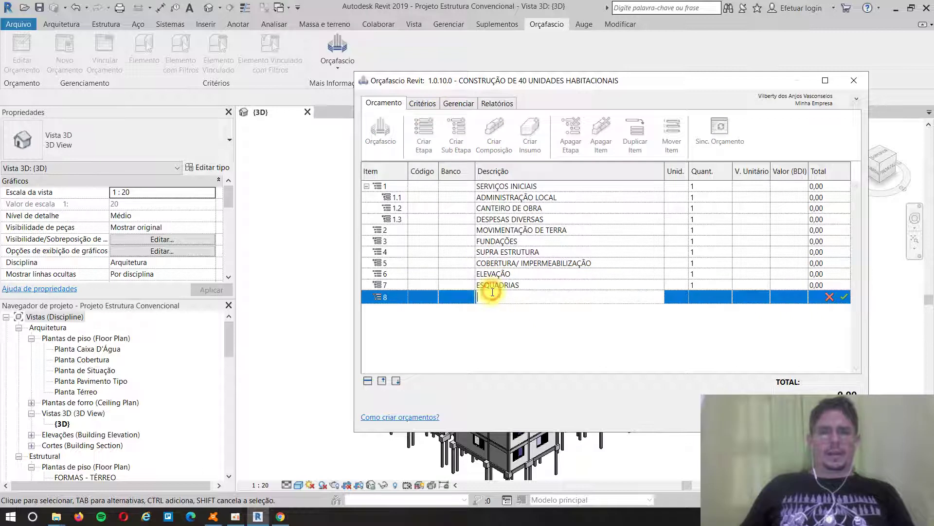
{"action": "type", "text": "REVESTIMENTOS"}
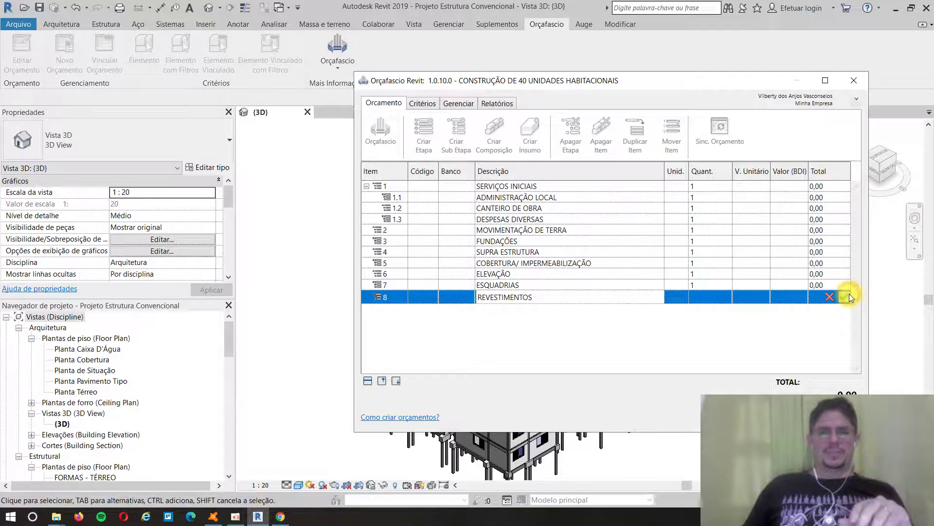
{"action": "left_click", "coordinate": [849, 295]}
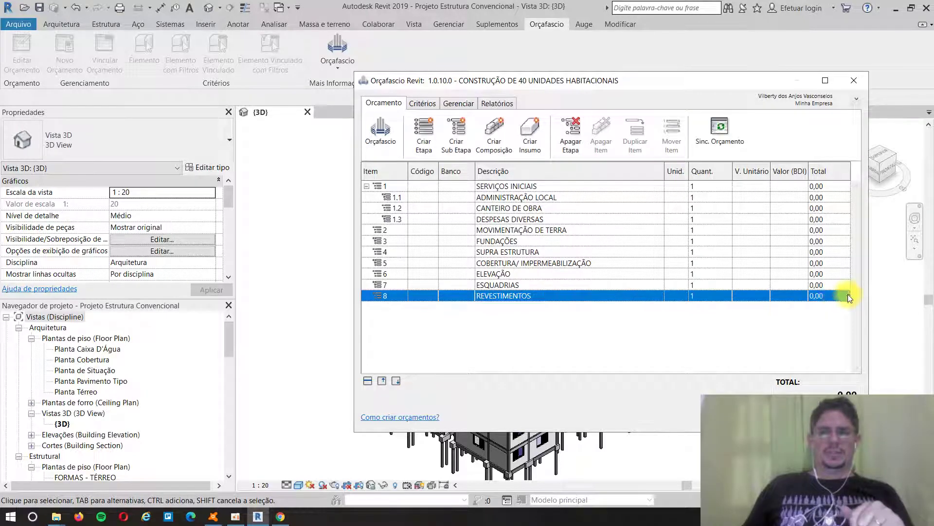
- Add a ninth top-level stage with the description PINTURA and save it
{"action": "left_click", "coordinate": [423, 138]}
{"action": "left_click", "coordinate": [475, 308]}
{"action": "type", "text": "PINTU"}
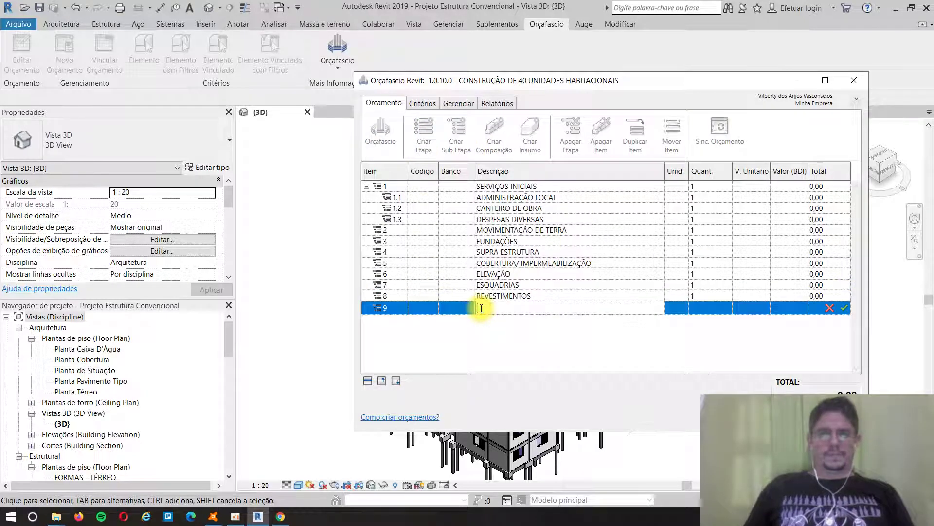
{"action": "type", "text": "RA"}
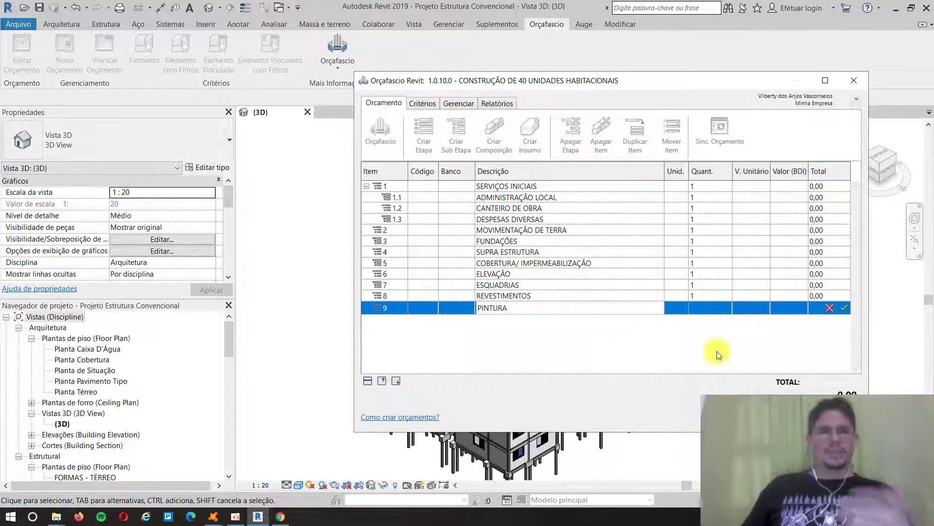
{"action": "left_click", "coordinate": [846, 307]}
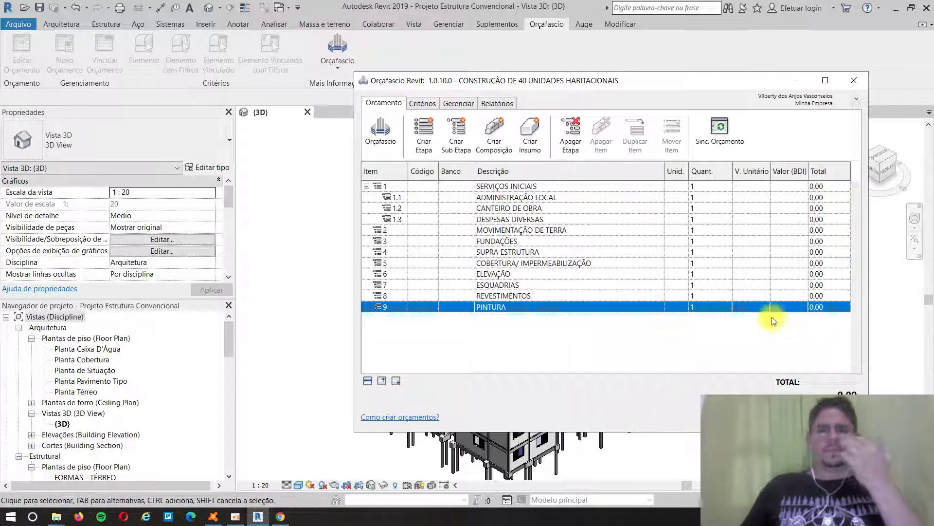
- Add a tenth top-level stage with the description LOUÇAS E METAIS and save it
{"action": "left_click", "coordinate": [424, 130]}
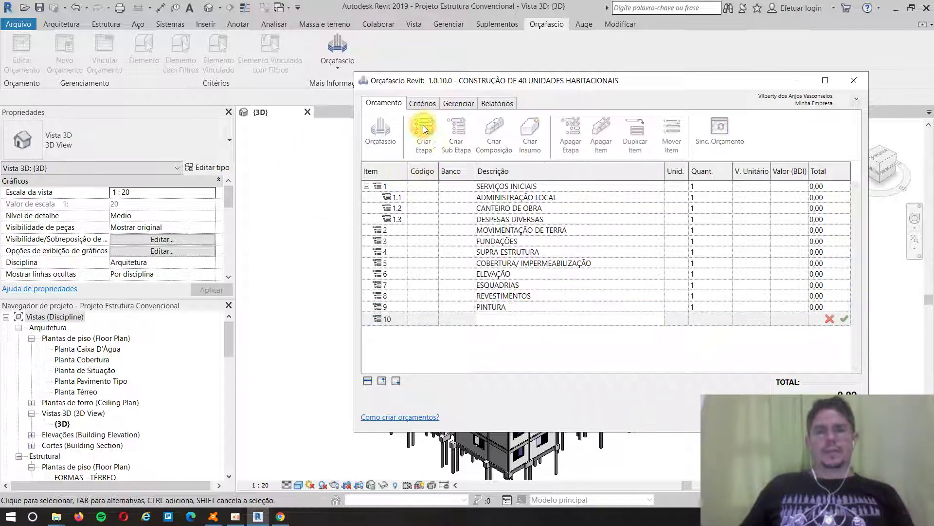
{"action": "left_click", "coordinate": [513, 321]}
{"action": "type", "text": "LOUÇAS E"}
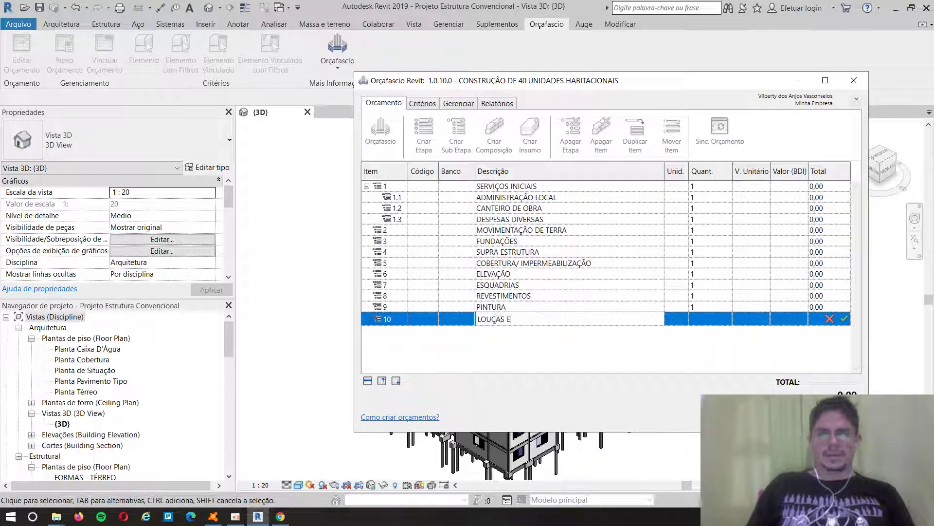
{"action": "type", "text": " METAIS"}
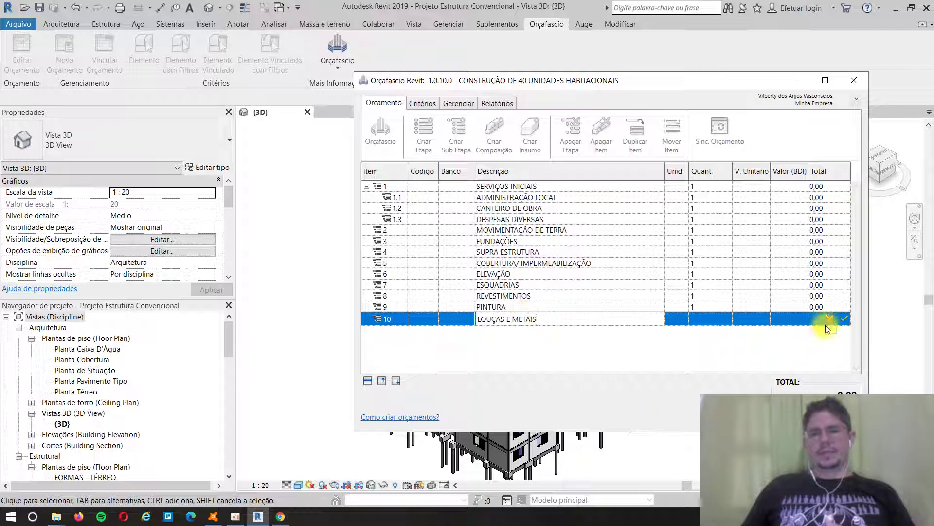
{"action": "left_click", "coordinate": [839, 317]}
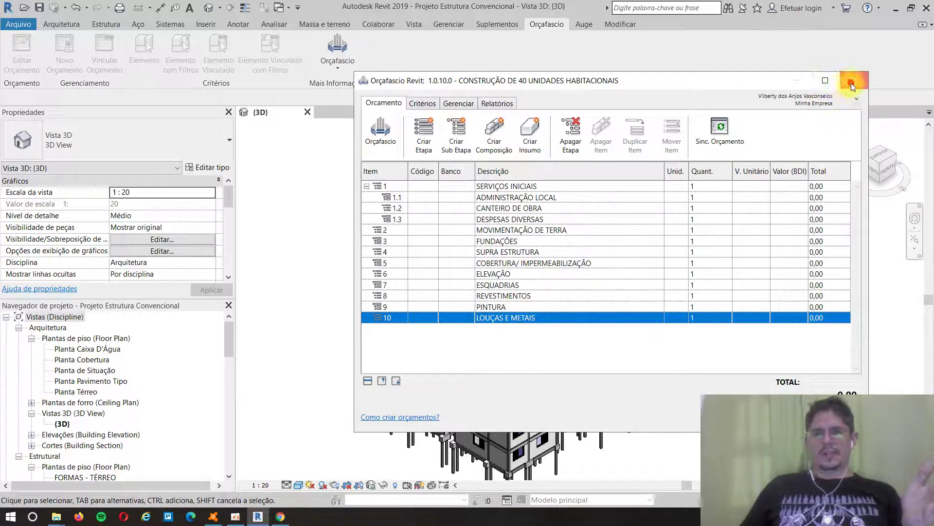
{"action": "key", "text": "alt+Tab"}
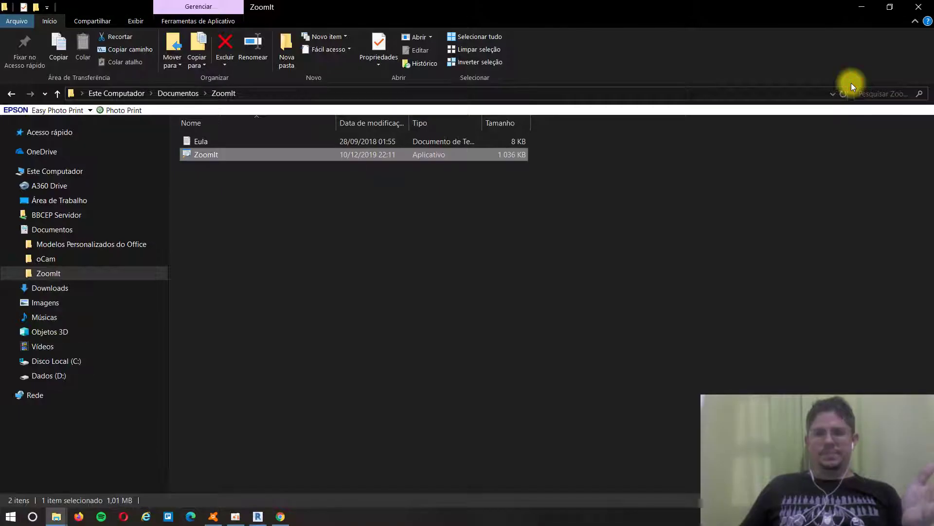
{"action": "left_click", "coordinate": [280, 516]}
{"action": "left_click", "coordinate": [259, 517]}
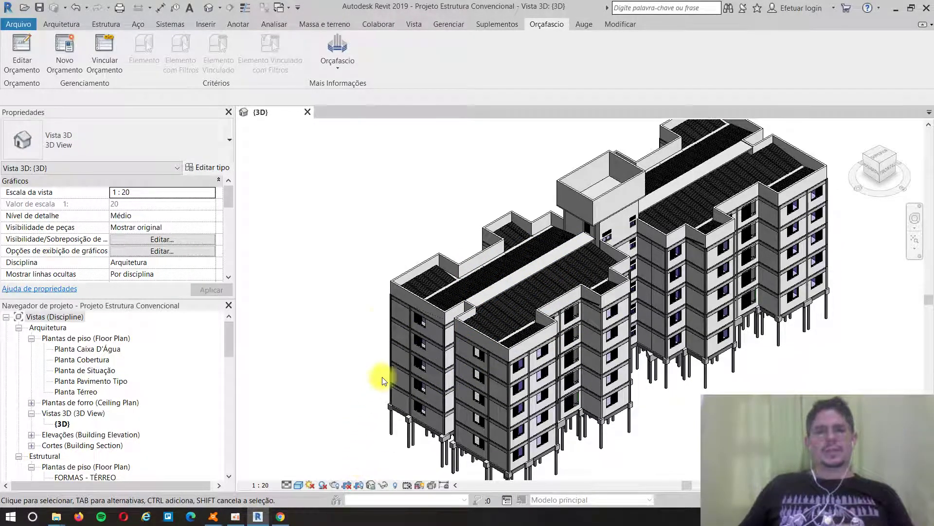
{"action": "scroll", "coordinate": [325, 174], "scroll_direction": "down", "scroll_amount": 1}
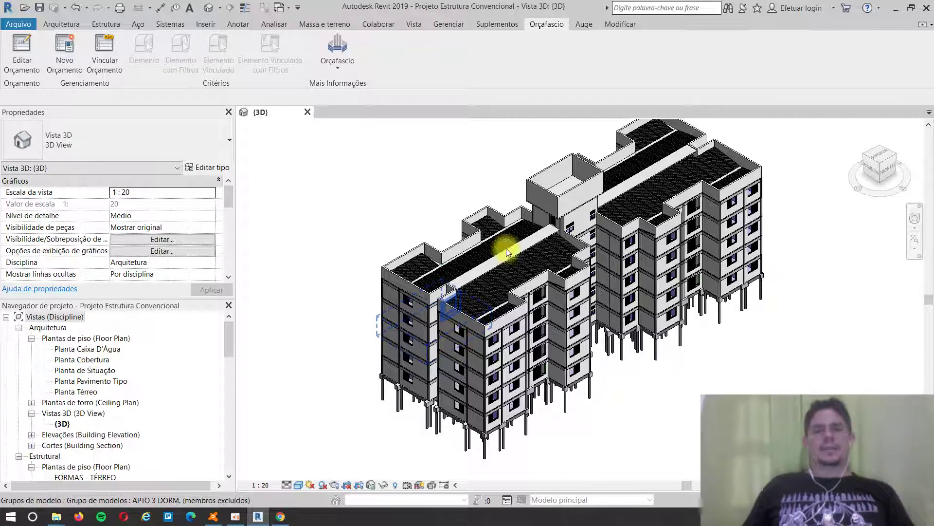
{"action": "scroll", "coordinate": [417, 323], "scroll_direction": "up", "scroll_amount": 3}
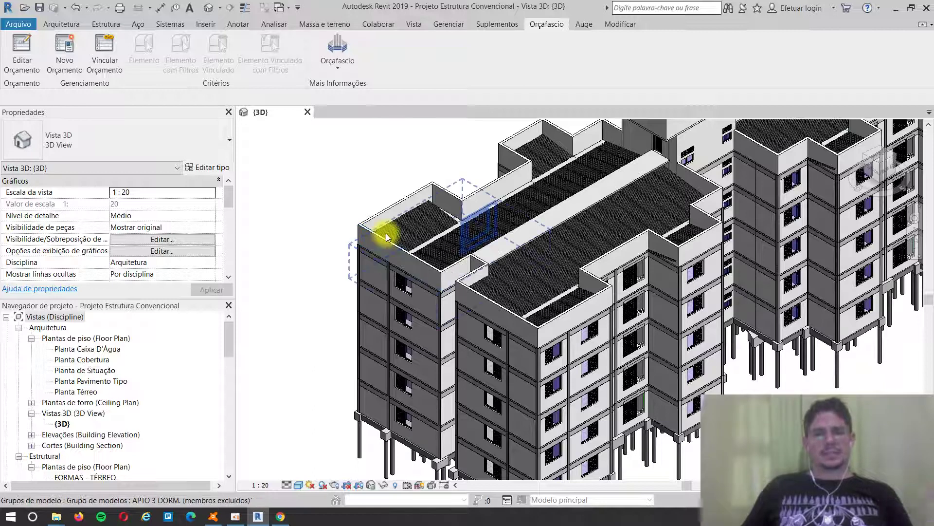
{"action": "left_click", "coordinate": [21, 55]}
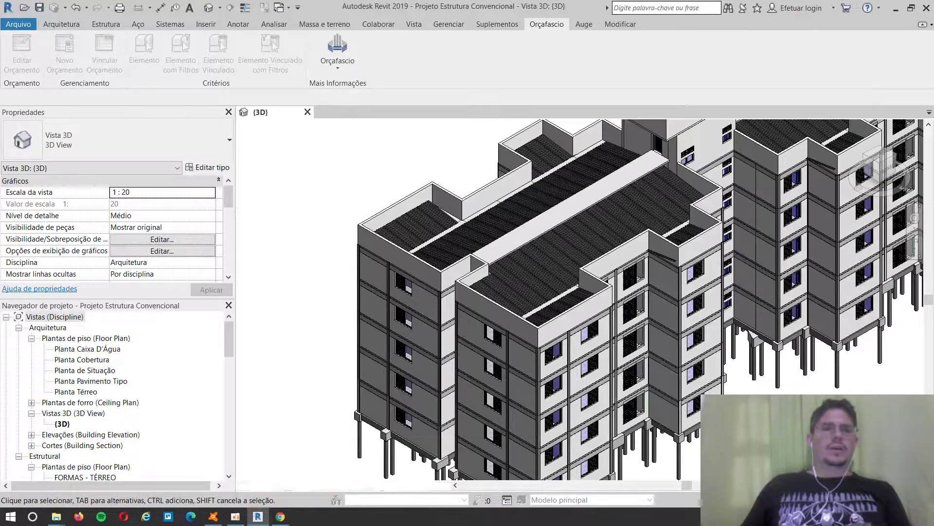
{"action": "left_click", "coordinate": [854, 80]}
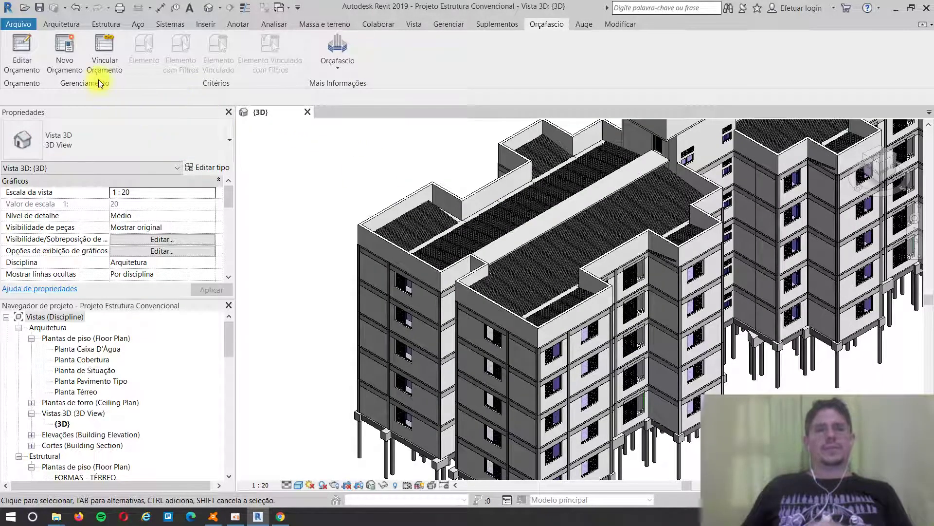
- Check the CONSTRUÇÃO DE 40 UNIDADES HABITACIONAIS entry in the list of budgets available for linking and leave without linking
{"action": "left_click", "coordinate": [104, 51]}
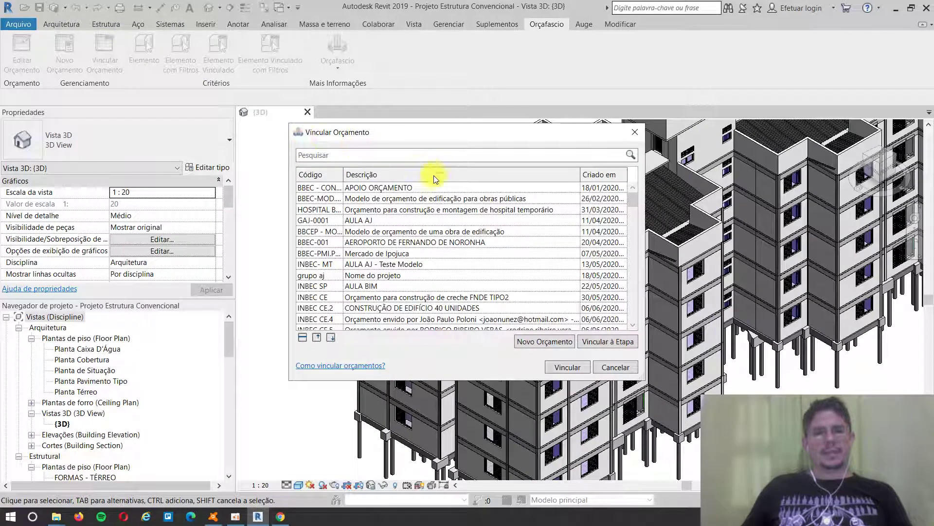
{"action": "left_click_drag", "start_coordinate": [634, 200], "coordinate": [631, 314]}
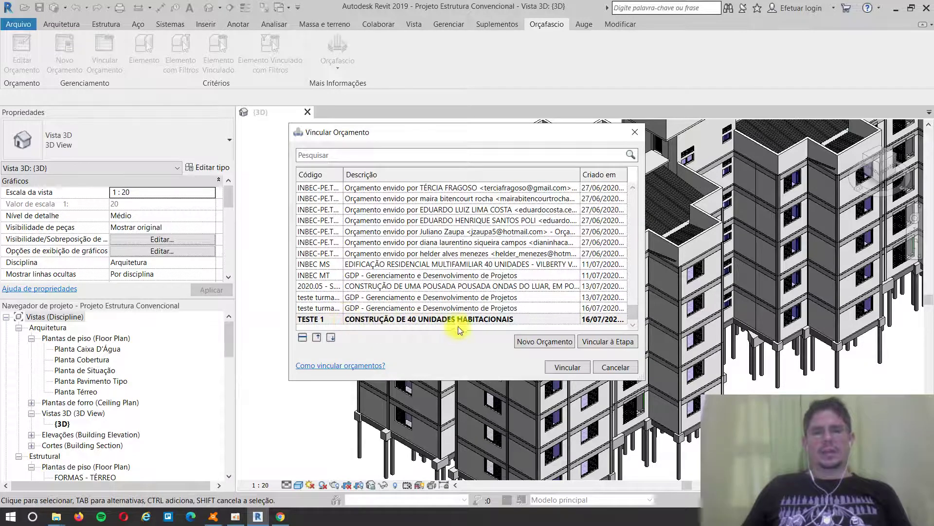
{"action": "left_click", "coordinate": [607, 368]}
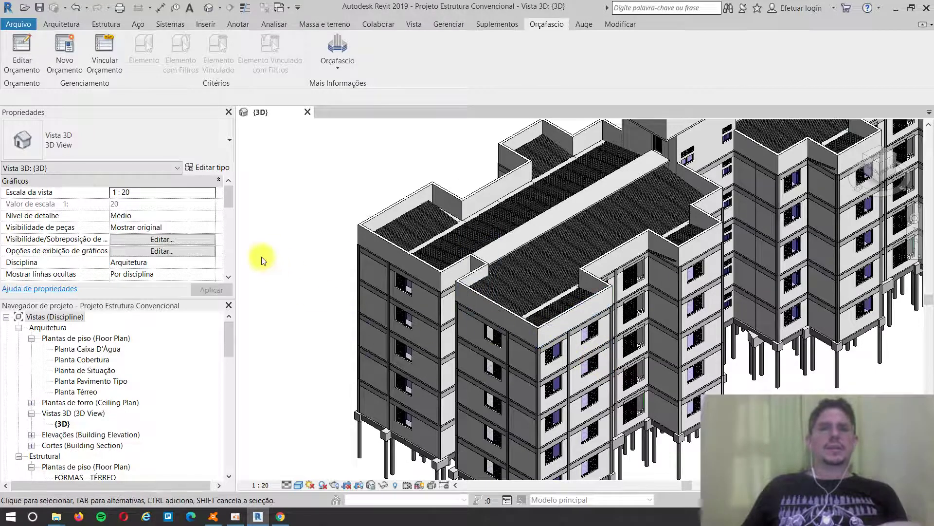
- Reopen the budget for editing, then reposition and heighten its window so the building model stays partly visible beside it
{"action": "left_click", "coordinate": [18, 46]}
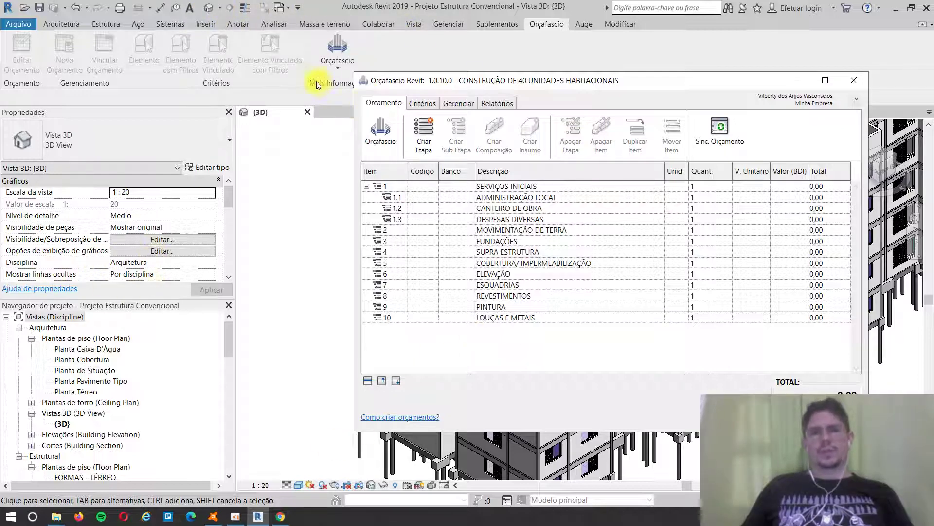
{"action": "left_click_drag", "start_coordinate": [557, 77], "coordinate": [621, 13]}
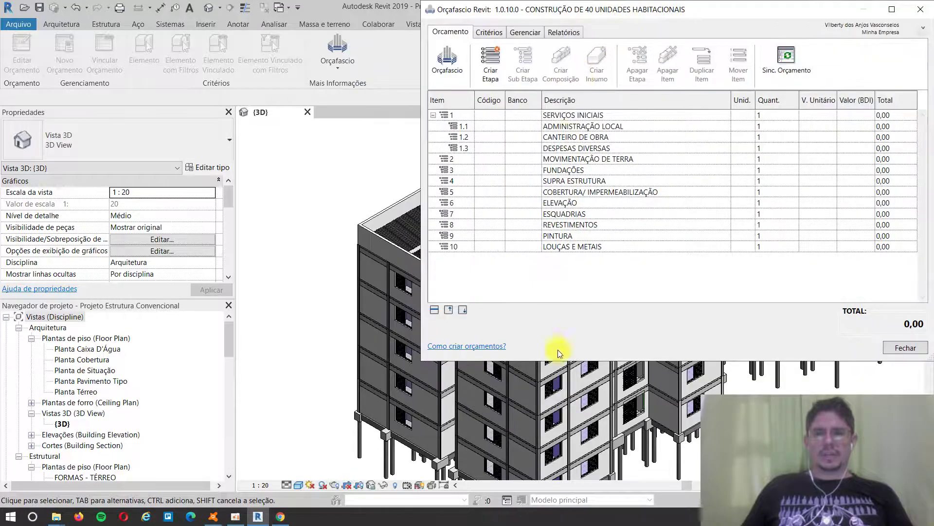
{"action": "left_click_drag", "start_coordinate": [568, 362], "coordinate": [568, 506]}
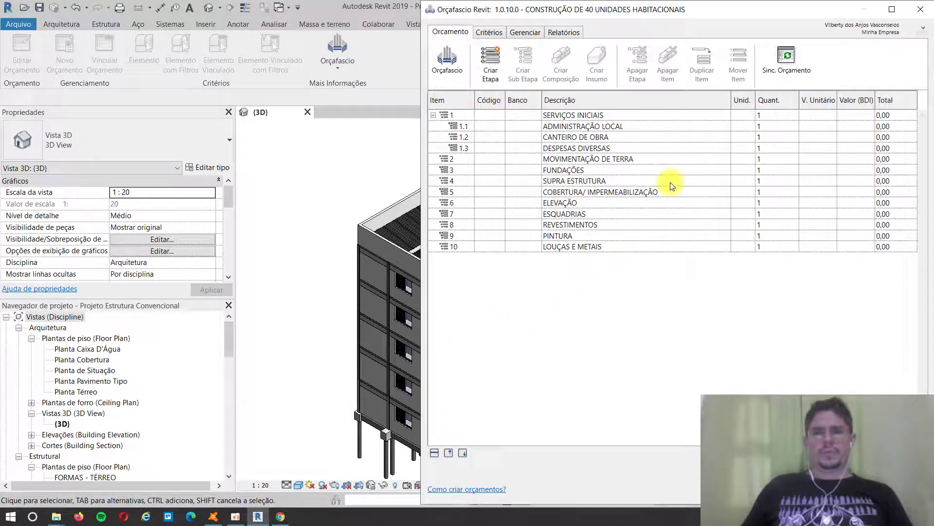
- Adjust the budget table's column widths, narrowing the description column and slightly widening the item column
{"action": "left_click_drag", "start_coordinate": [731, 101], "coordinate": [705, 104]}
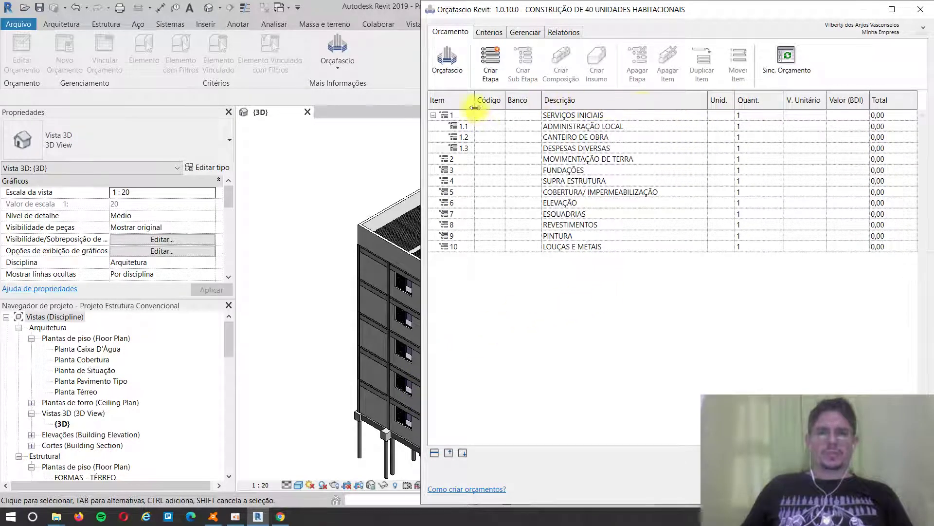
{"action": "left_click_drag", "start_coordinate": [474, 106], "coordinate": [470, 106]}
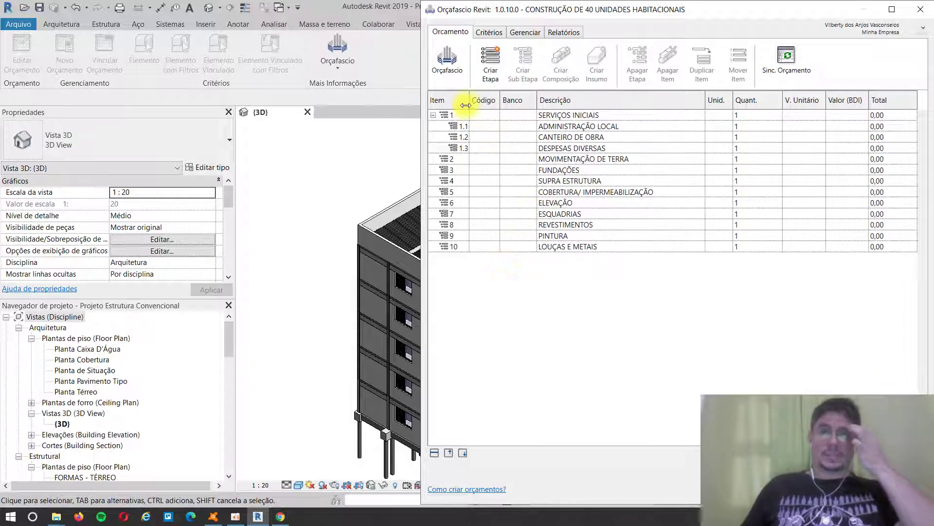
{"action": "left_click_drag", "start_coordinate": [469, 100], "coordinate": [479, 110]}
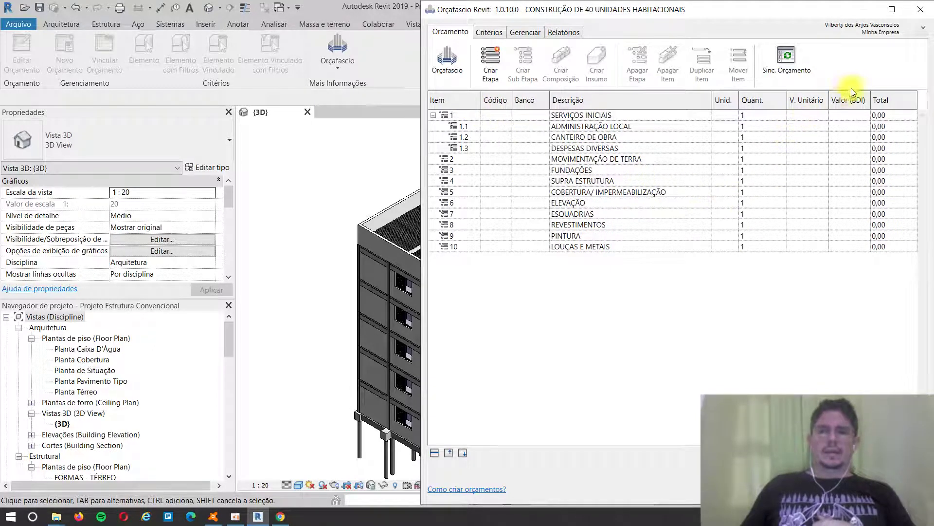
{"action": "left_click", "coordinate": [858, 101]}
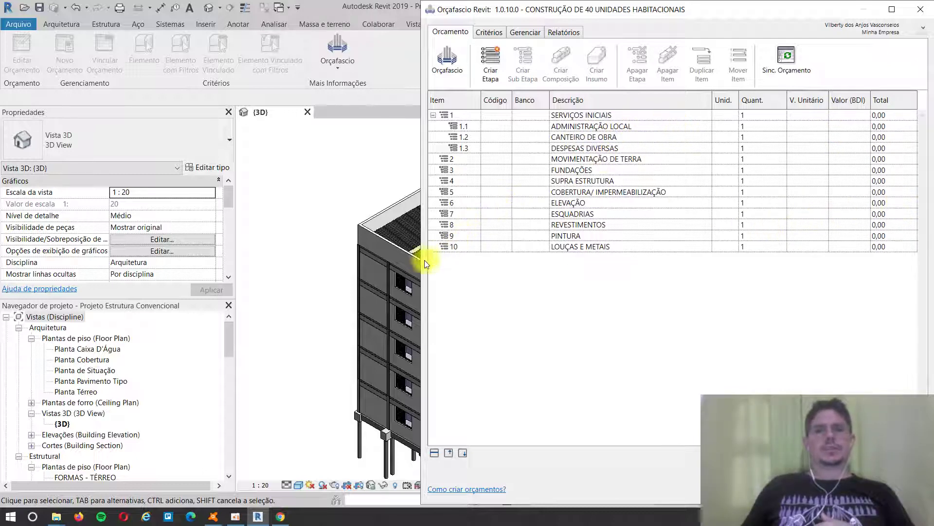
{"action": "left_click", "coordinate": [262, 197]}
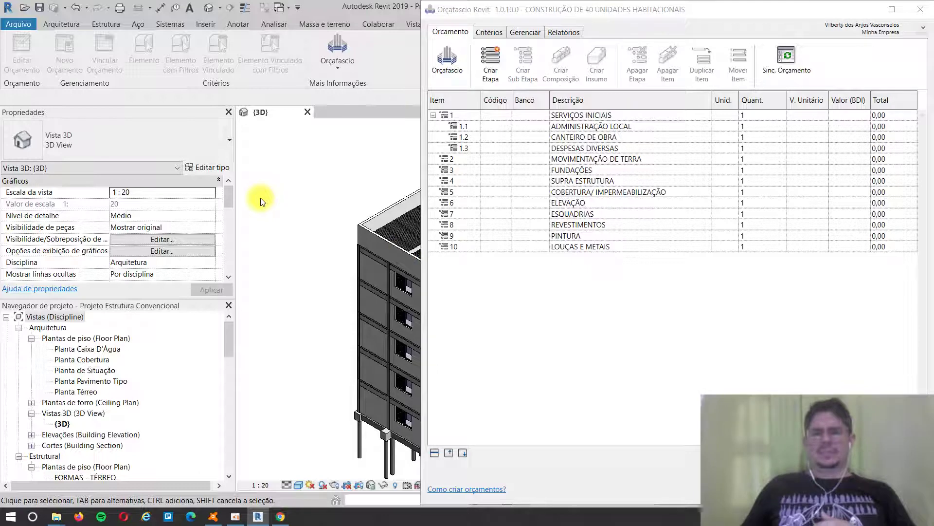
{"action": "scroll", "coordinate": [261, 198], "scroll_direction": "down", "scroll_amount": 4}
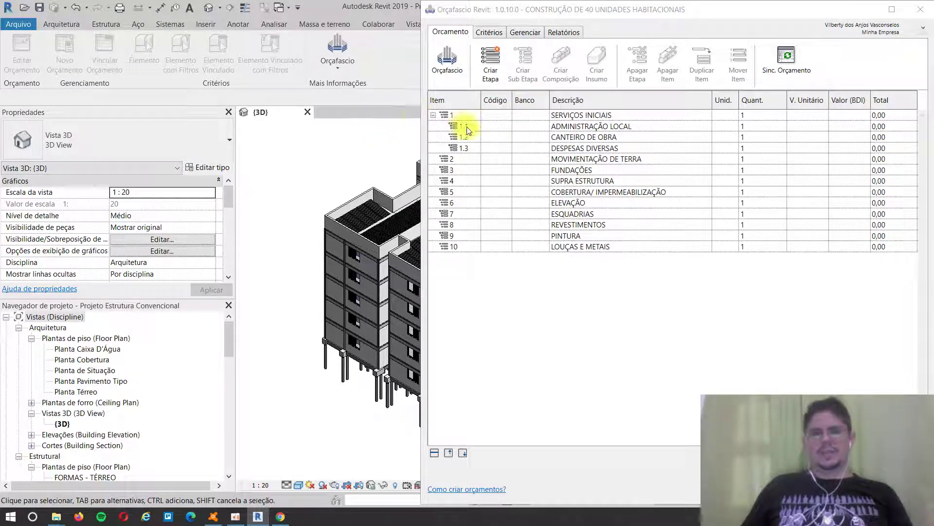
{"action": "left_click", "coordinate": [589, 127]}
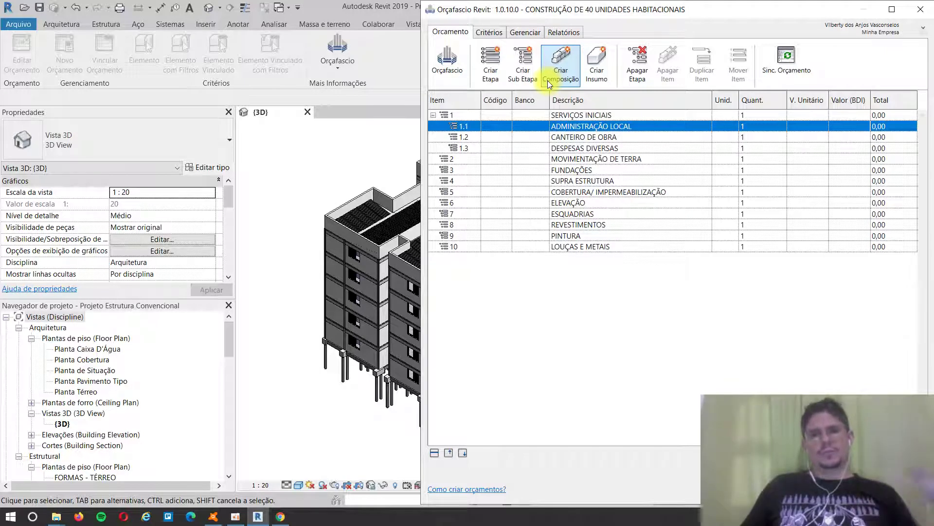
{"action": "left_click", "coordinate": [563, 53]}
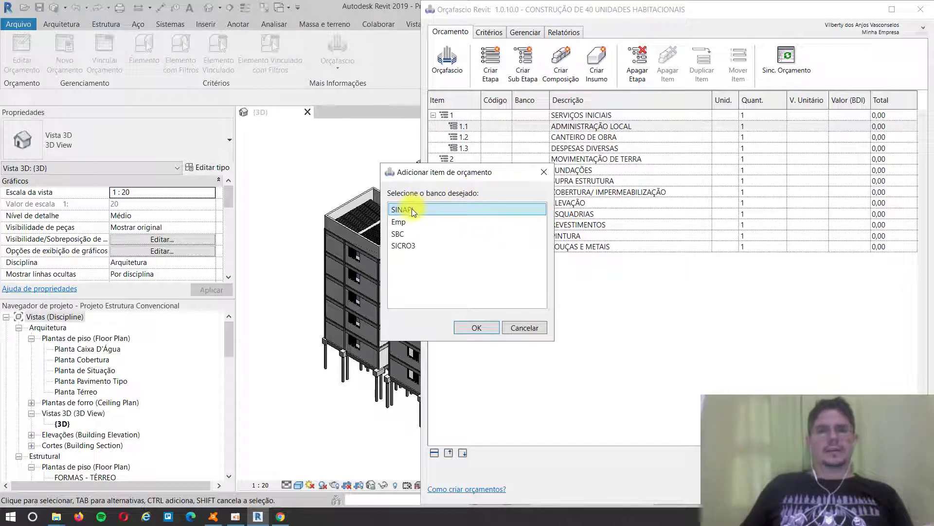
{"action": "left_click", "coordinate": [524, 327]}
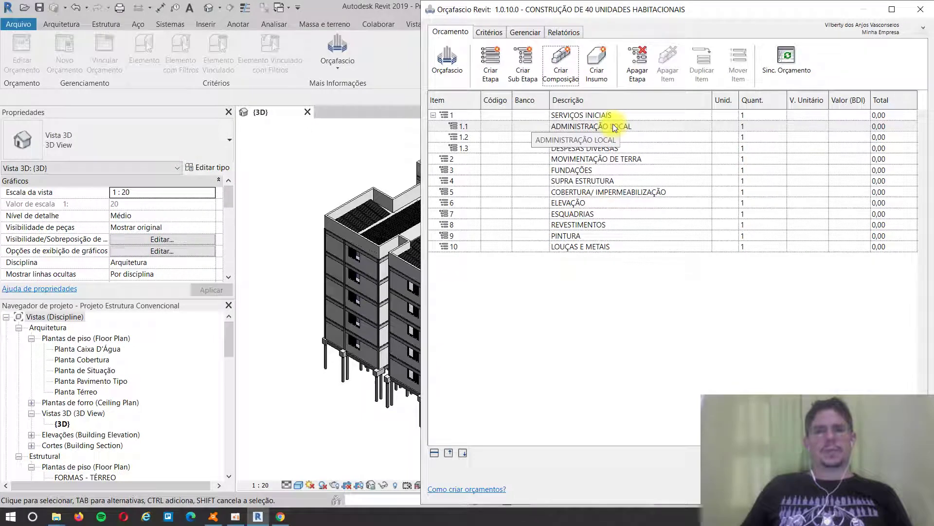
- Add a SINAPI composition under ADMINISTRAÇÃO LOCAL, searching for ENGENHEIRO JUNIOR and choosing the monthly item 93565, ENGENHEIRO CIVIL DE OBRA JUNIOR COM ENCARGOS COMPLEMENTARES
{"action": "left_click", "coordinate": [612, 125]}
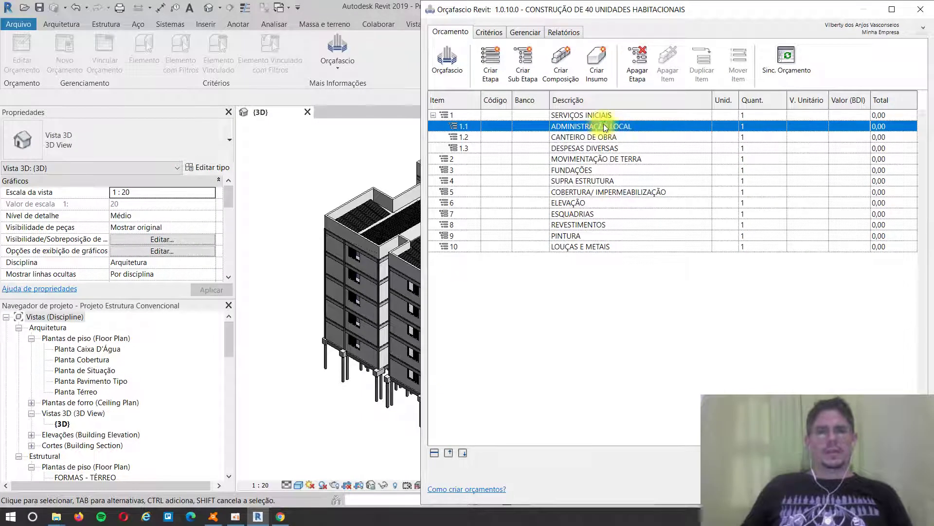
{"action": "left_click", "coordinate": [566, 66]}
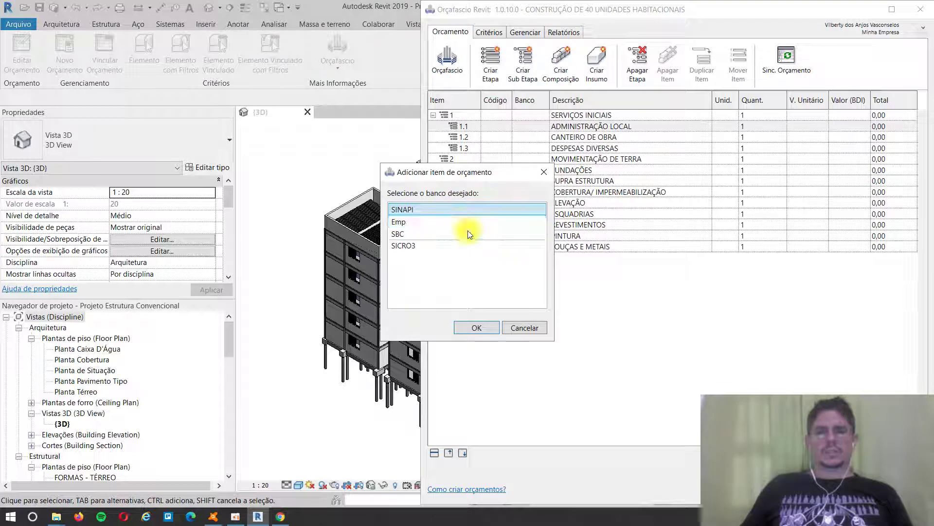
{"action": "left_click", "coordinate": [476, 325]}
{"action": "left_click", "coordinate": [572, 139]}
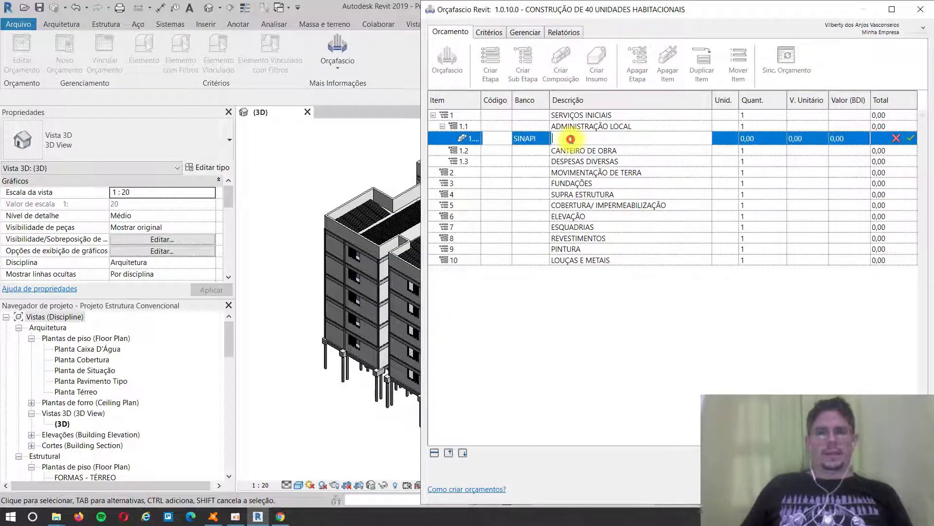
{"action": "type", "text": "ENGENHEIRO JU"}
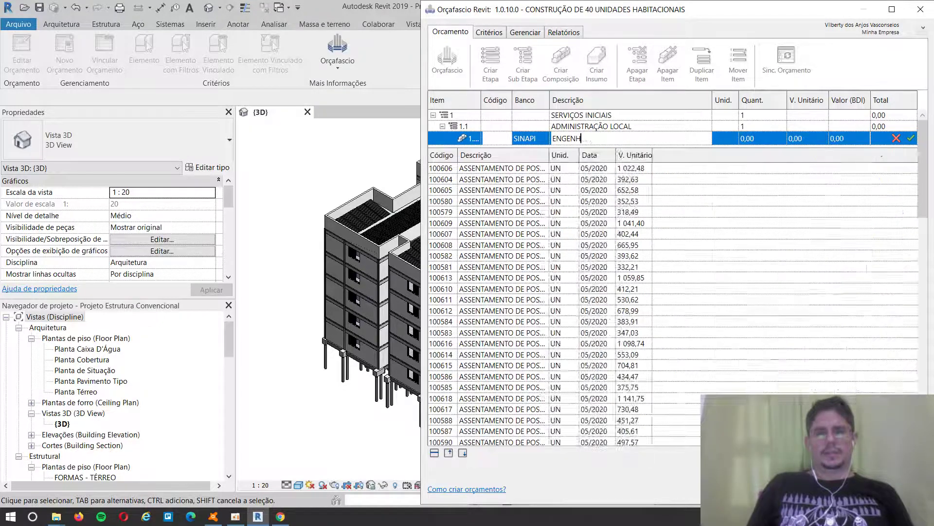
{"action": "type", "text": "NIOR"}
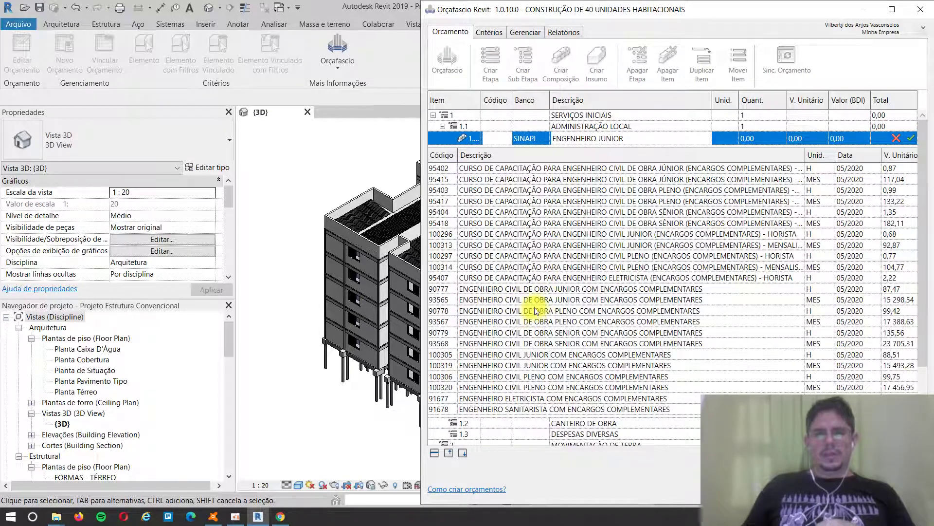
{"action": "left_click", "coordinate": [819, 300]}
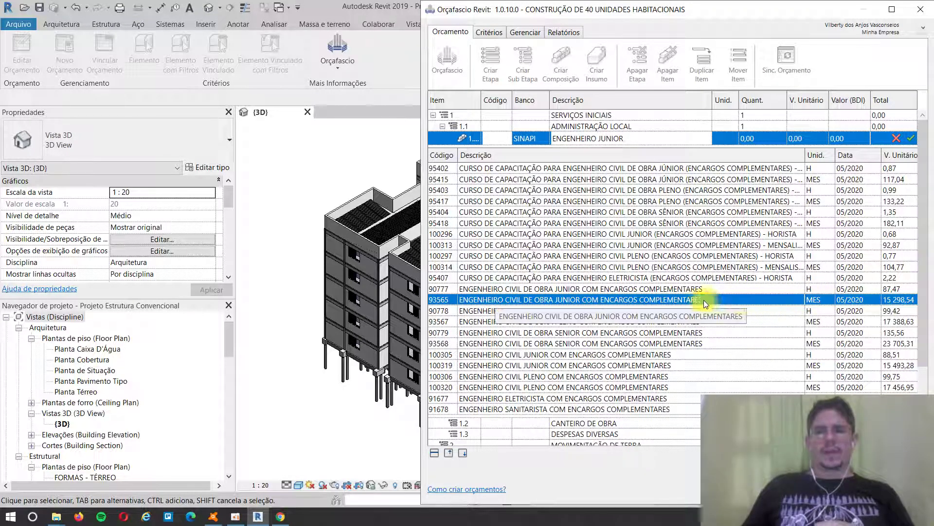
{"action": "double_click", "coordinate": [642, 299]}
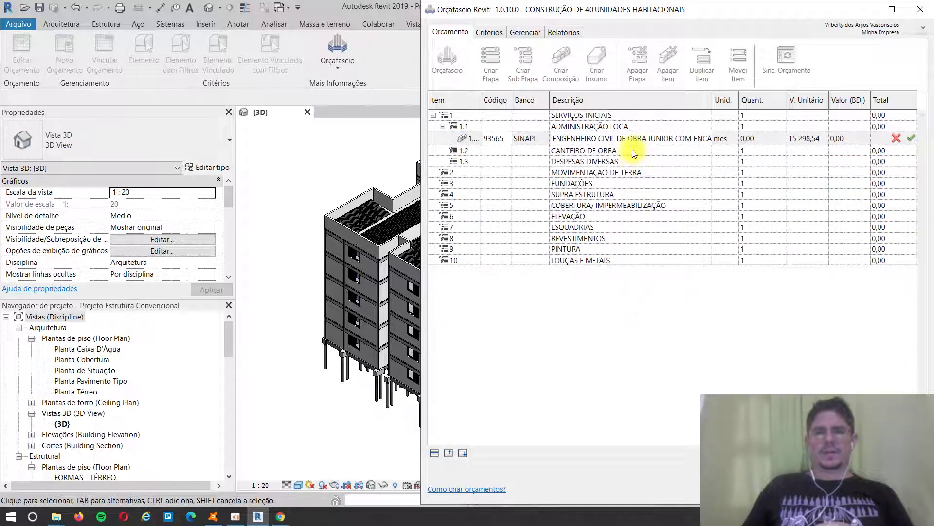
- Set the manual quantity of the ENGENHEIRO CIVIL DE OBRA JUNIOR composition to 8 months
{"action": "left_click", "coordinate": [743, 141]}
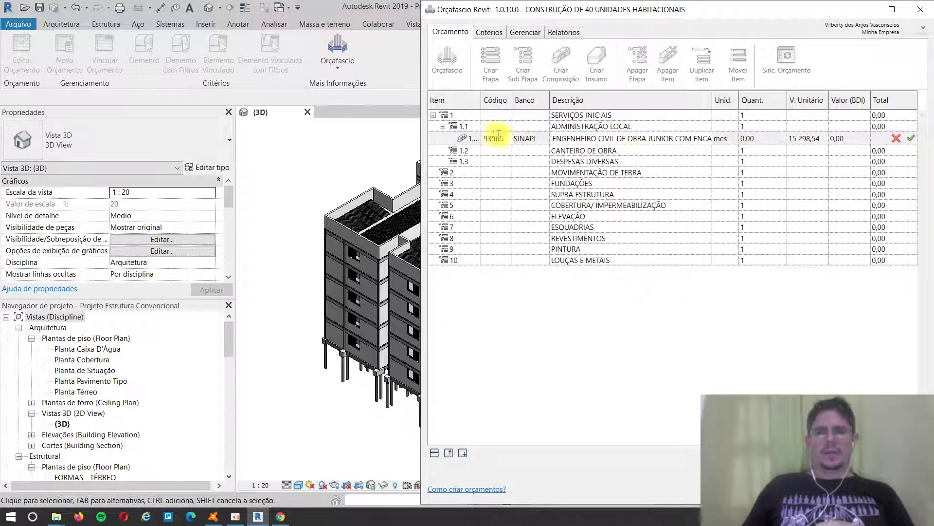
{"action": "left_click", "coordinate": [762, 139]}
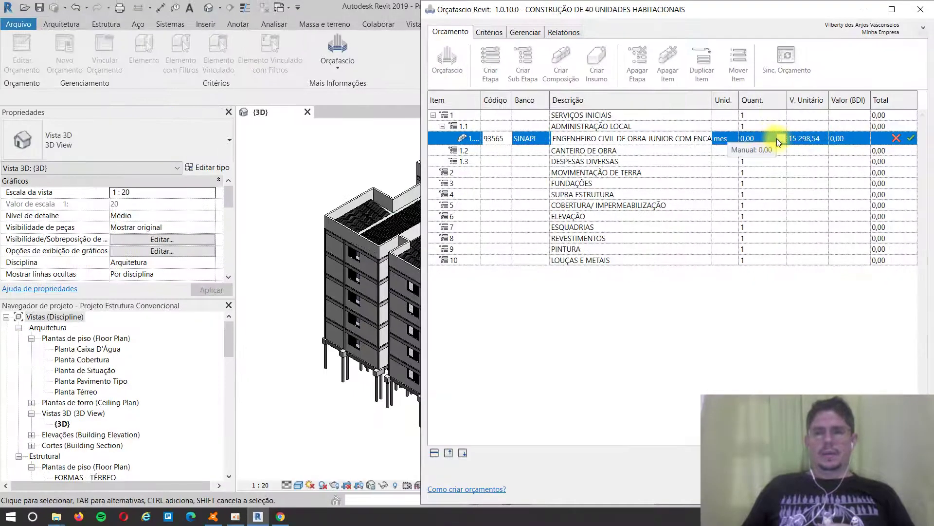
{"action": "left_click", "coordinate": [766, 142]}
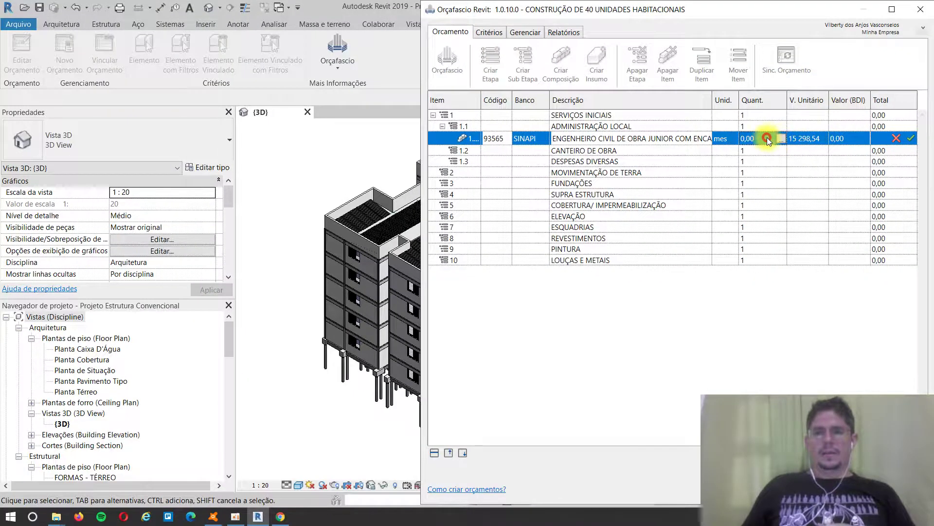
{"action": "left_click", "coordinate": [781, 138]}
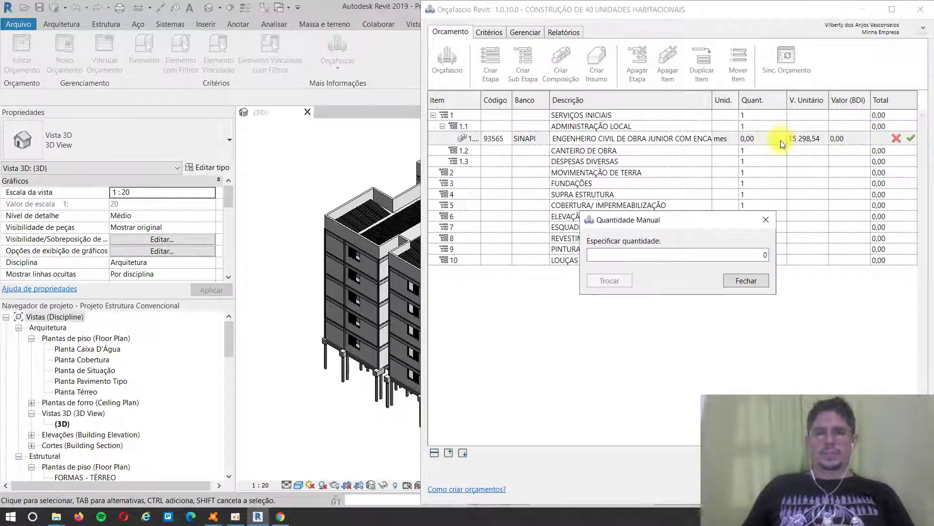
{"action": "left_click", "coordinate": [728, 251]}
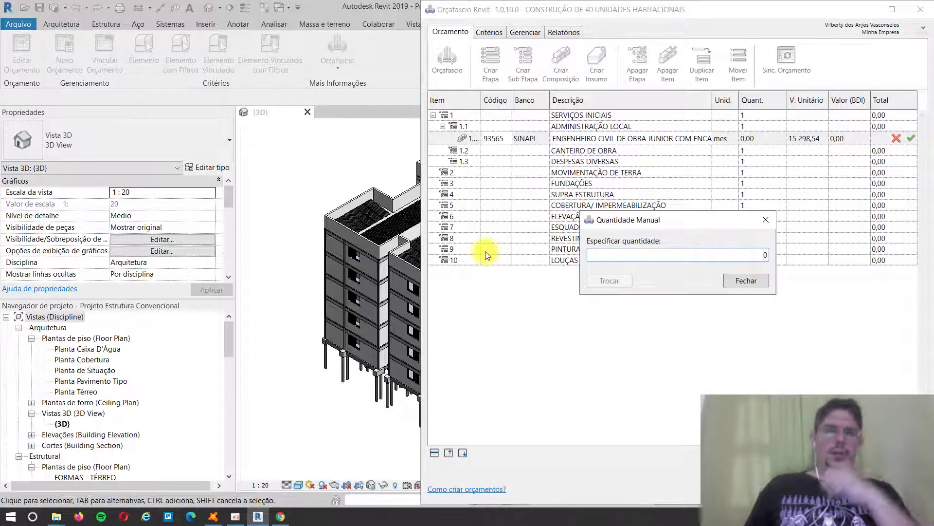
{"action": "type", "text": "8"}
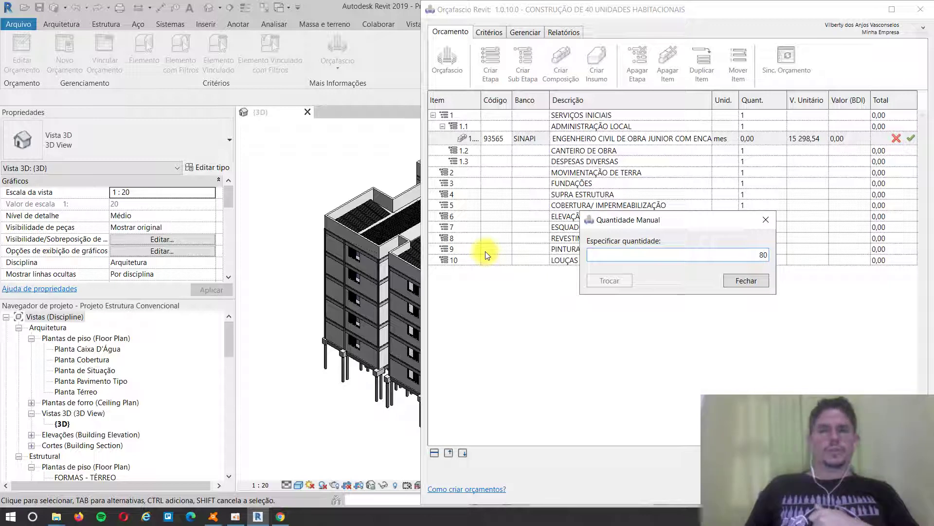
{"action": "key", "text": "Delete"}
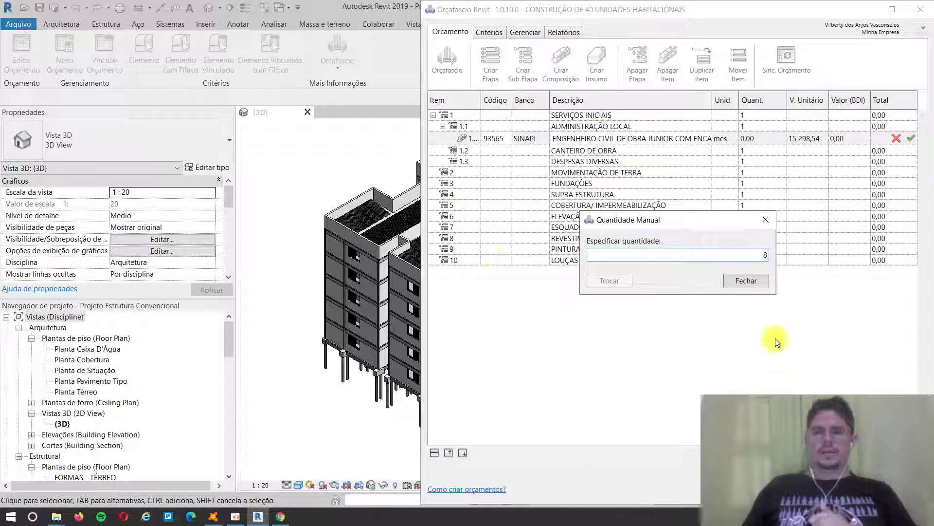
{"action": "left_click", "coordinate": [762, 282]}
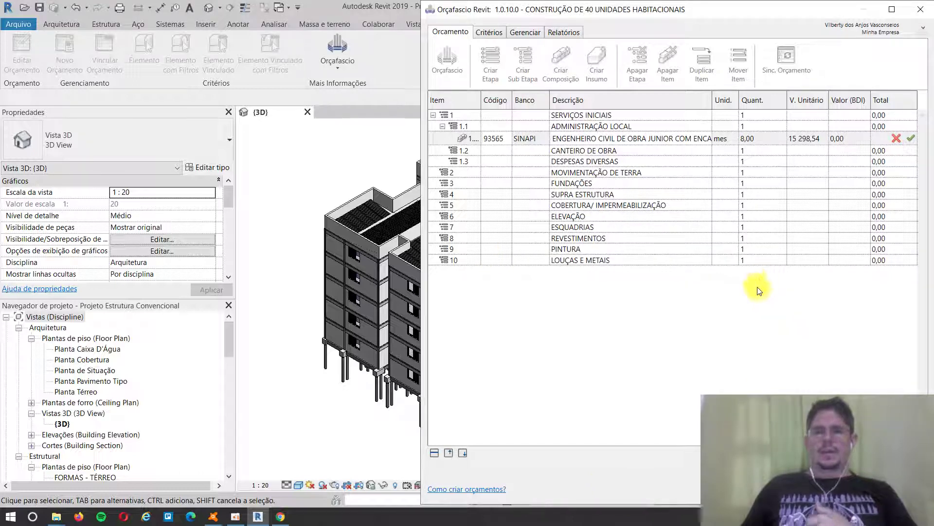
- Recheck the engineer composition's manual quantity and save the item into the budget
{"action": "mouse_move", "coordinate": [777, 139]}
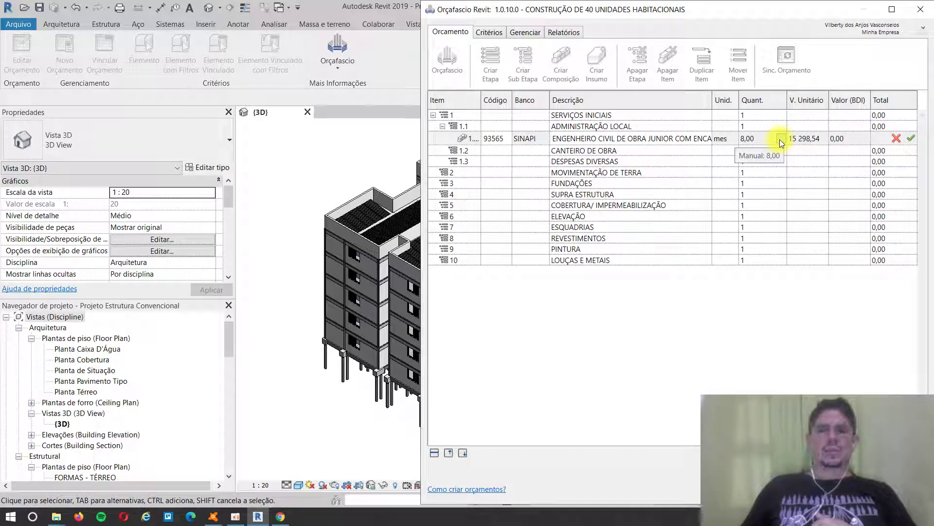
{"action": "left_click", "coordinate": [780, 140]}
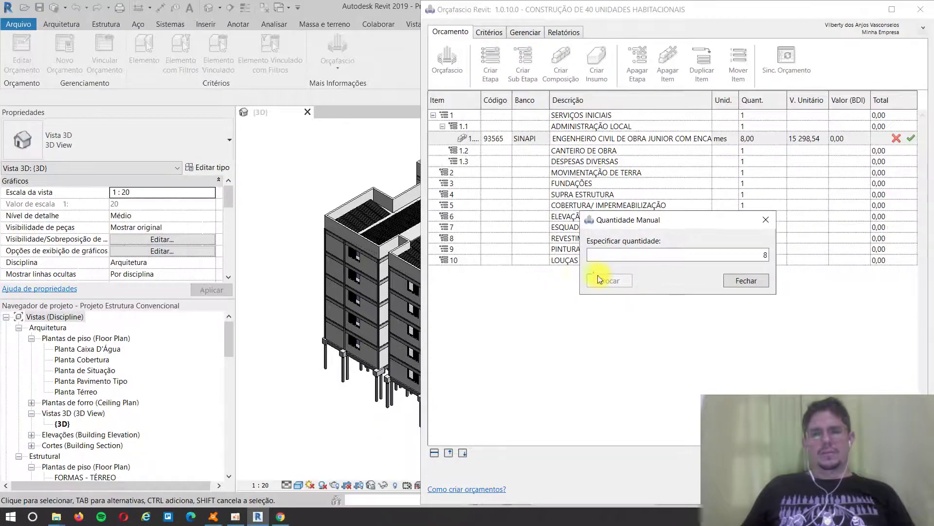
{"action": "left_click", "coordinate": [731, 282]}
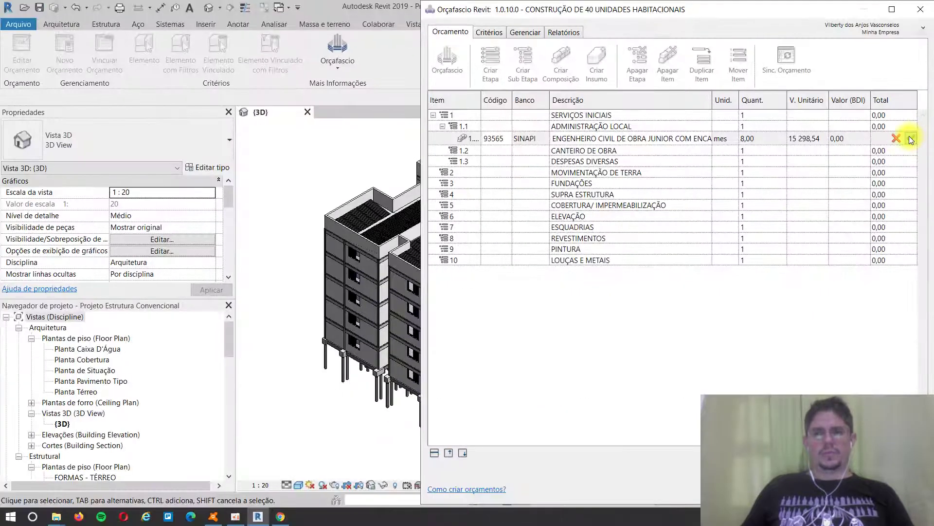
{"action": "left_click", "coordinate": [887, 141]}
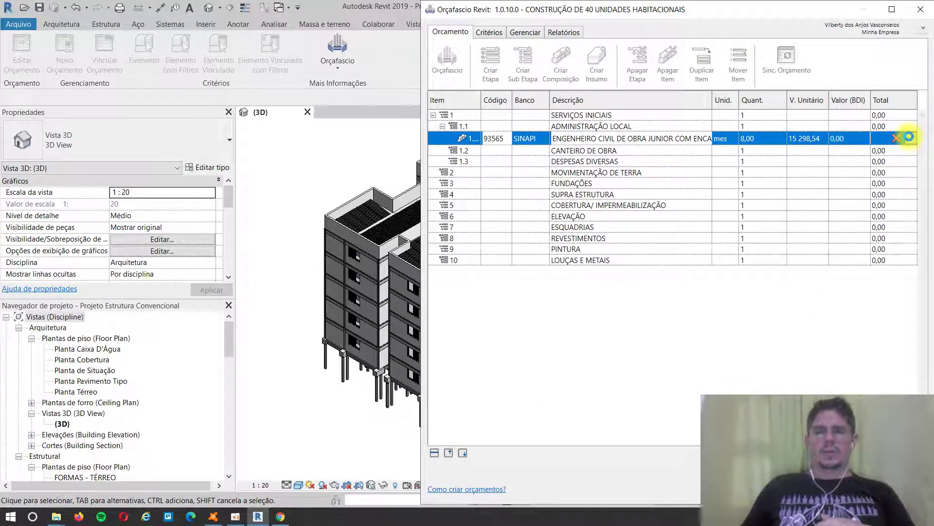
{"action": "left_click", "coordinate": [911, 139]}
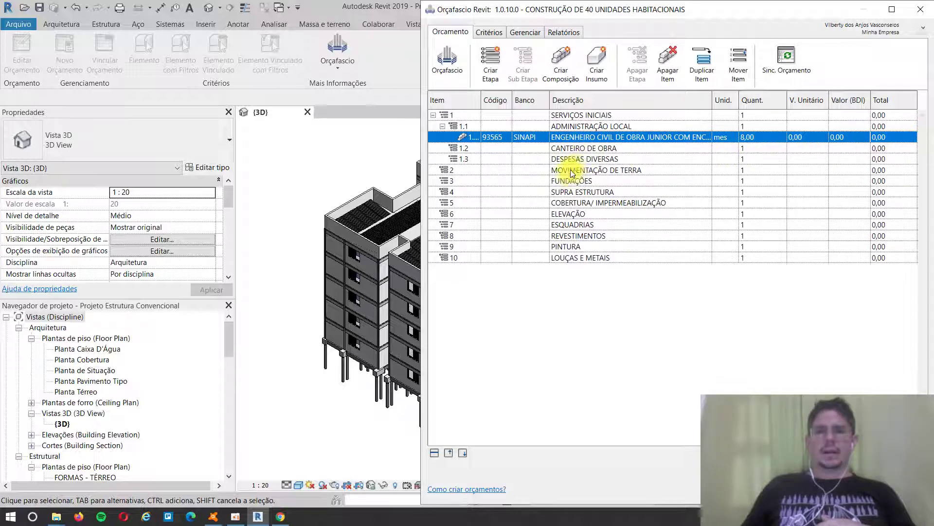
- Add a SINAPI input under CANTEIRO DE OBRA, searching for CONTAINER and choosing the monthly 2,30 x 6,00 m office container rental with 1 sanitário
{"action": "left_click", "coordinate": [573, 148]}
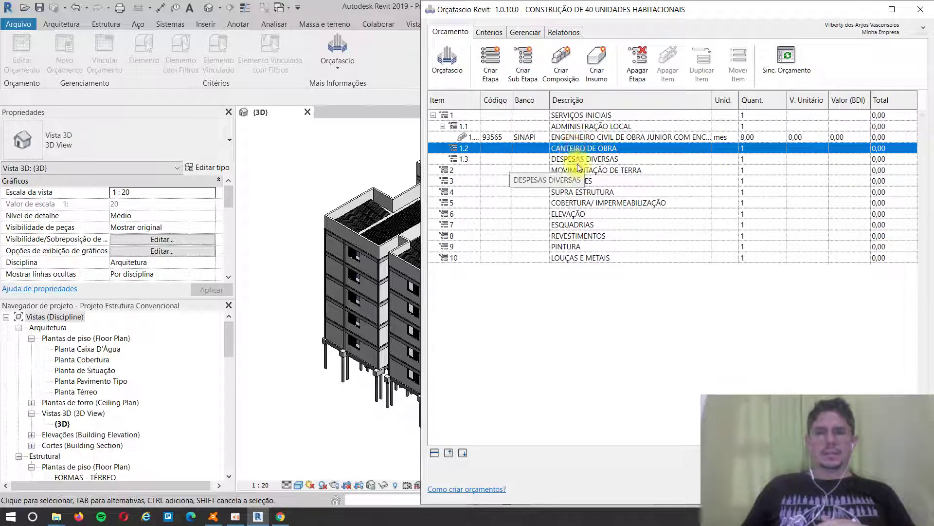
{"action": "left_click", "coordinate": [595, 74]}
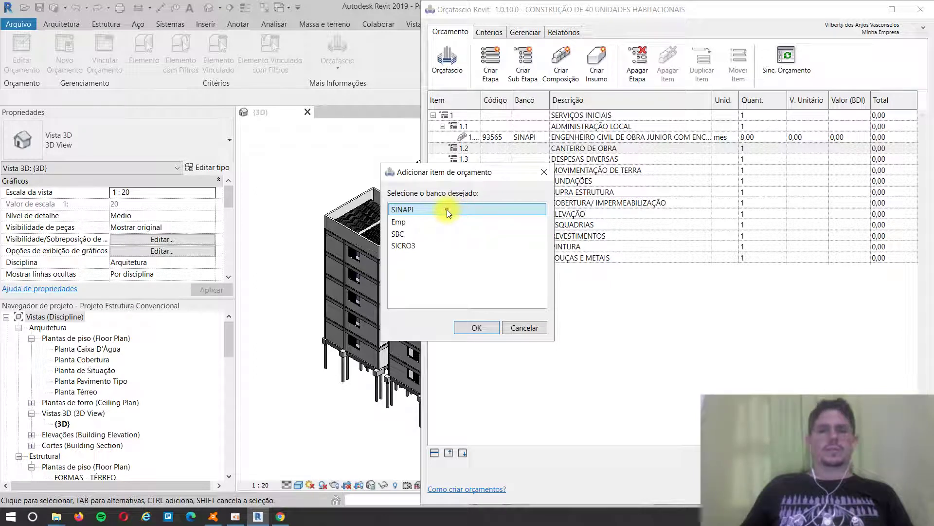
{"action": "left_click", "coordinate": [479, 327]}
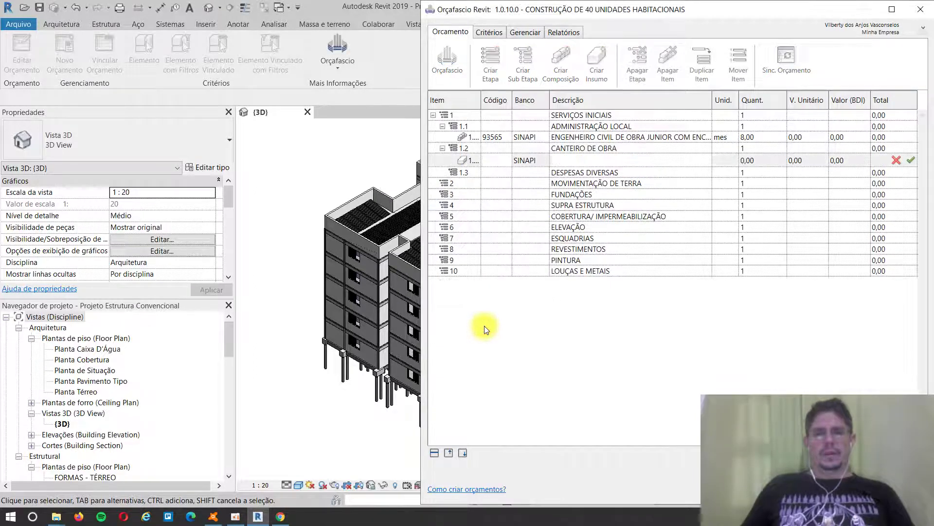
{"action": "left_click", "coordinate": [579, 161]}
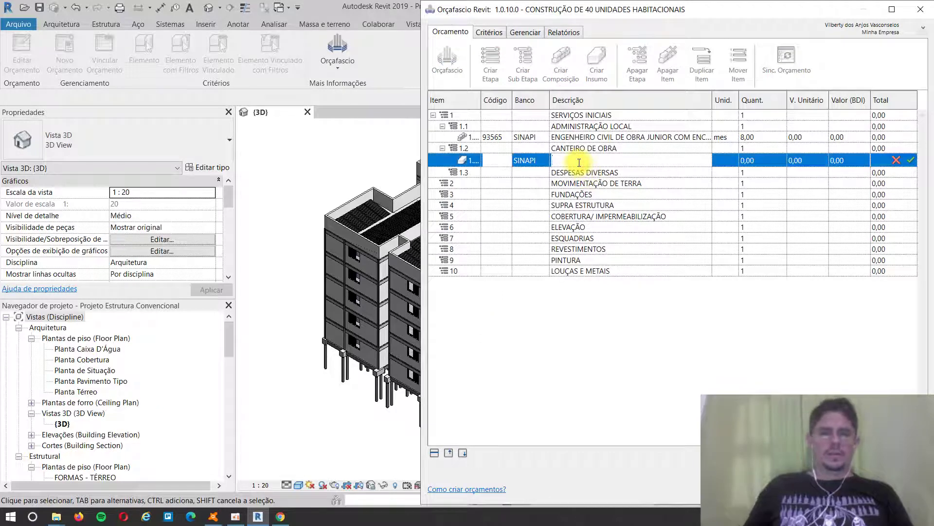
{"action": "type", "text": "CONTAINER"}
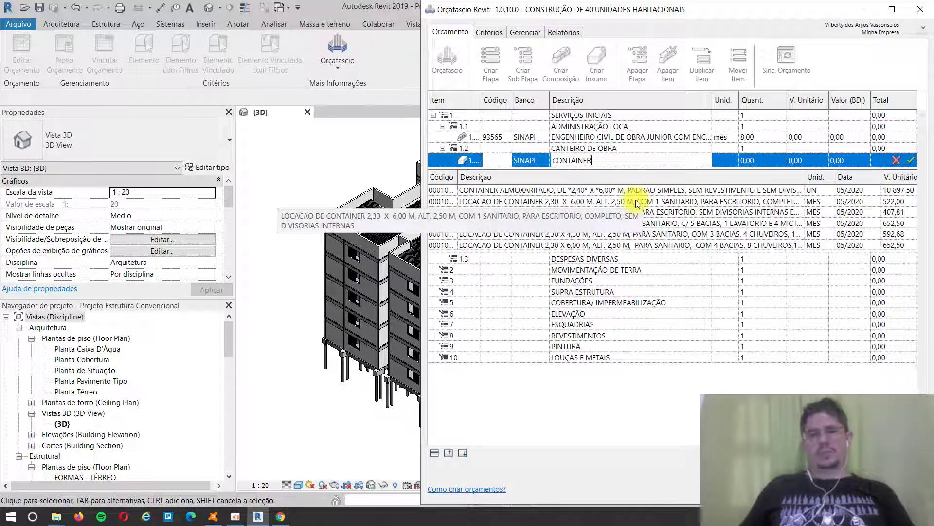
{"action": "double_click", "coordinate": [674, 204]}
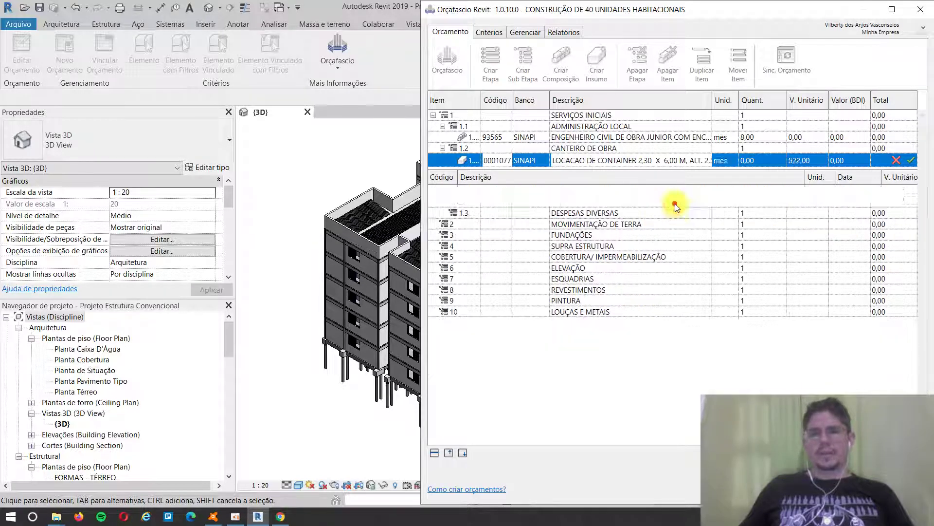
- Set the container rental's manual quantity to 8 and save the item into the budget
{"action": "left_click", "coordinate": [784, 160]}
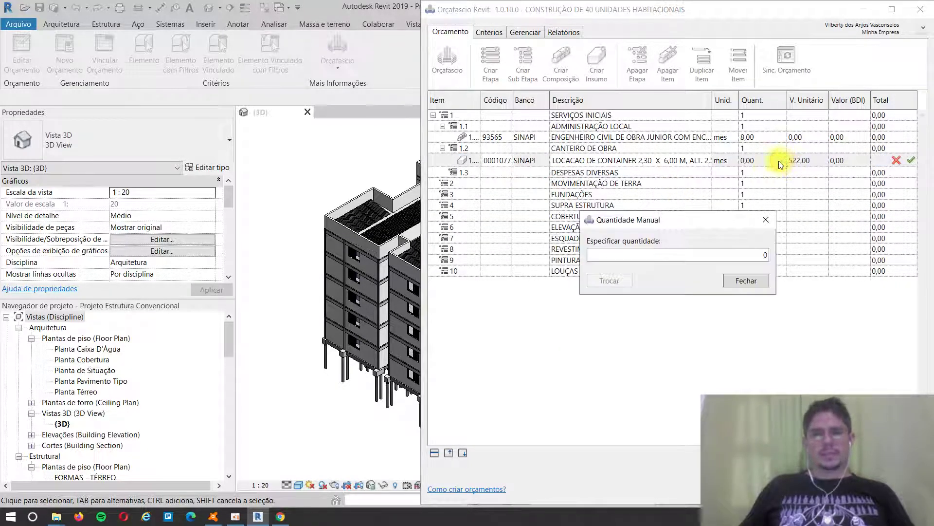
{"action": "left_click", "coordinate": [711, 251]}
{"action": "type", "text": "80"}
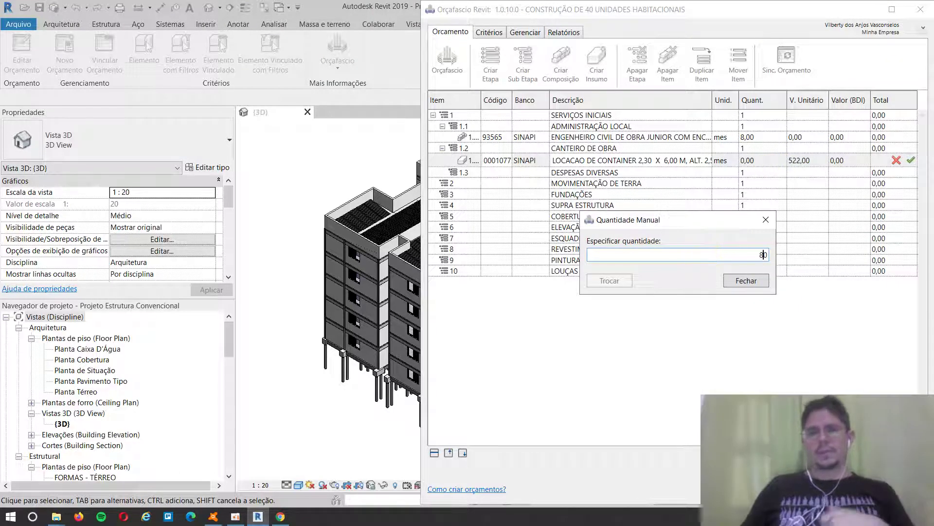
{"action": "key", "text": "BackSpace"}
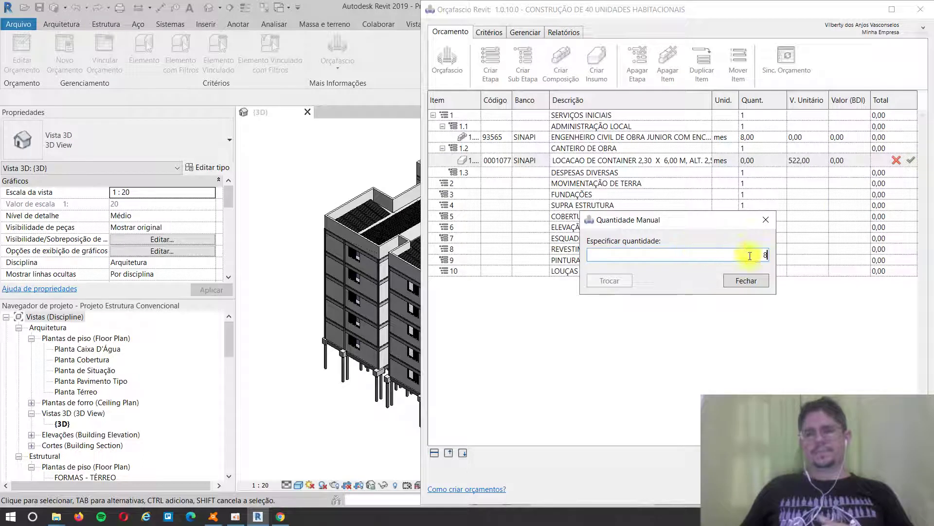
{"action": "left_click", "coordinate": [758, 278]}
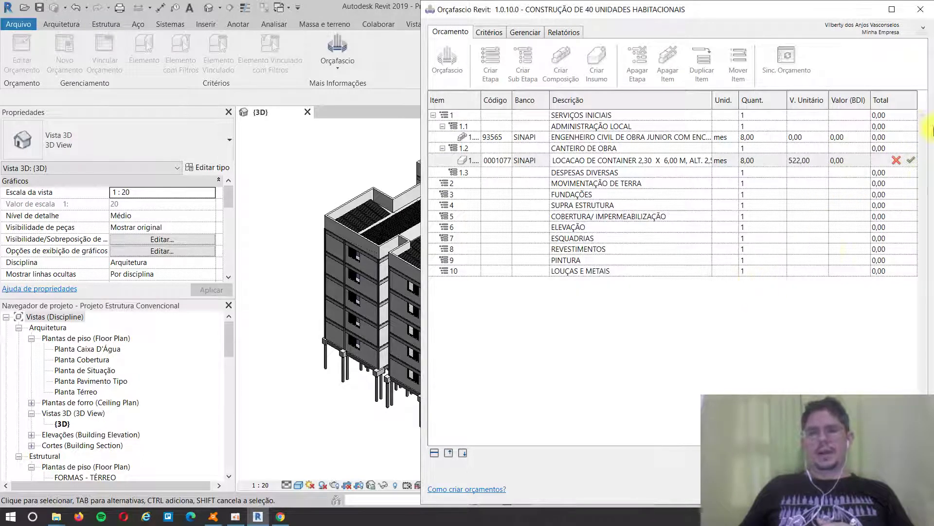
{"action": "left_click", "coordinate": [909, 160]}
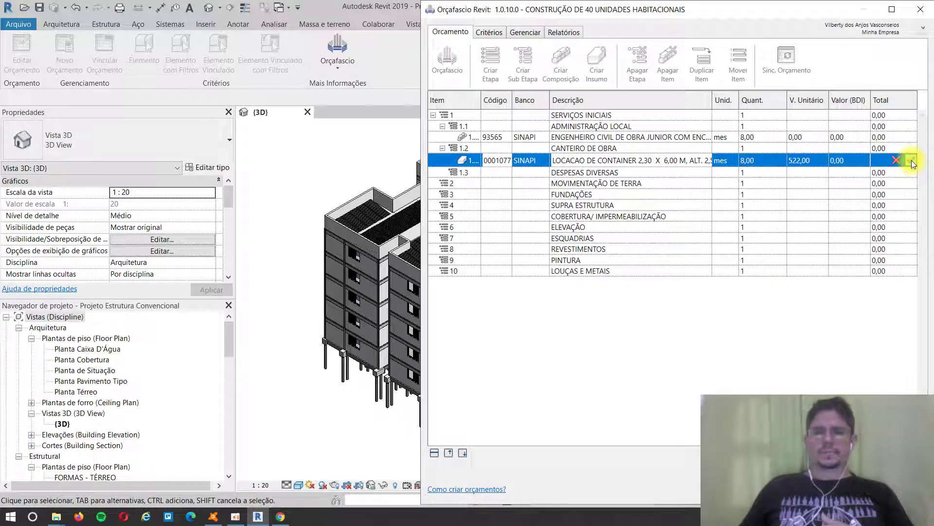
{"action": "left_click", "coordinate": [911, 161]}
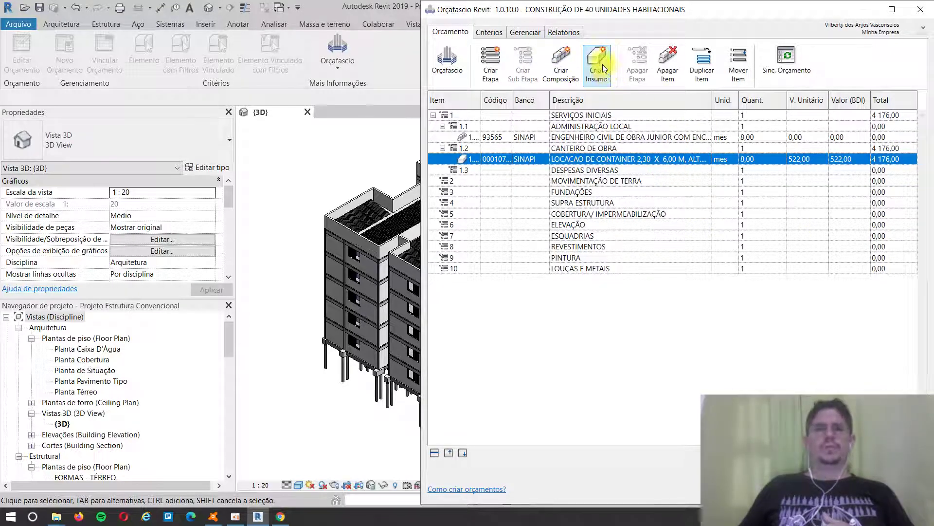
- Create a new composition line from the SINAPI bank under MOVIMENTAÇÃO DE TERRA and start editing its description
{"action": "left_click", "coordinate": [562, 182]}
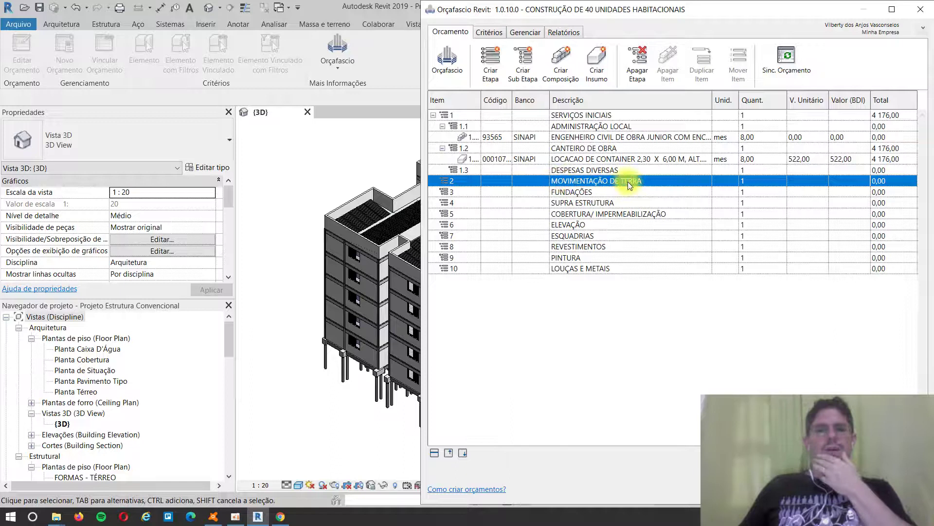
{"action": "left_click", "coordinate": [557, 65]}
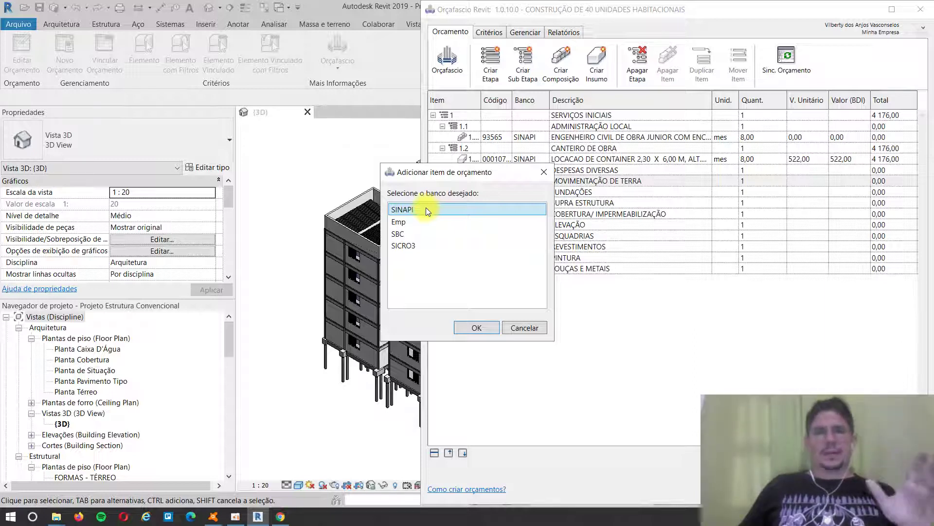
{"action": "left_click", "coordinate": [482, 328]}
{"action": "double_click", "coordinate": [561, 191]}
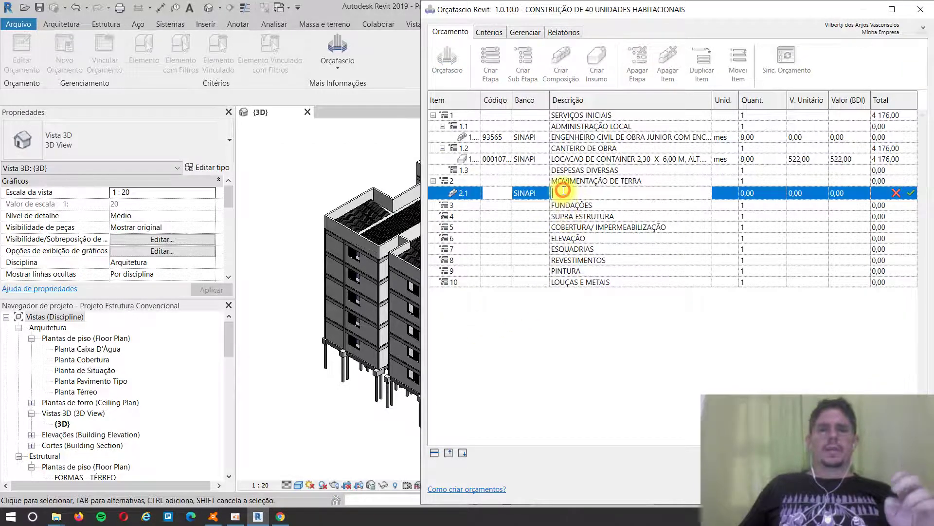
{"action": "type", "text": "ESC"}
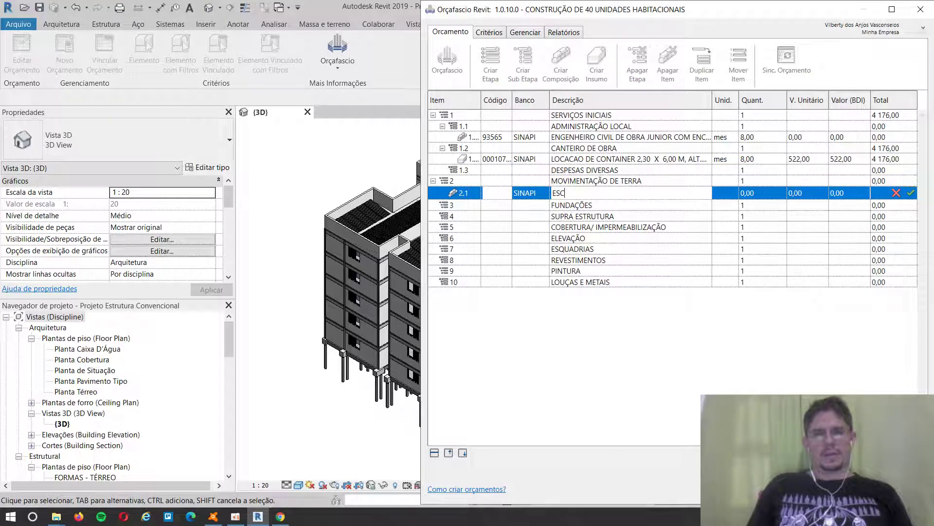
{"action": "type", "text": "VAÇÃ"}
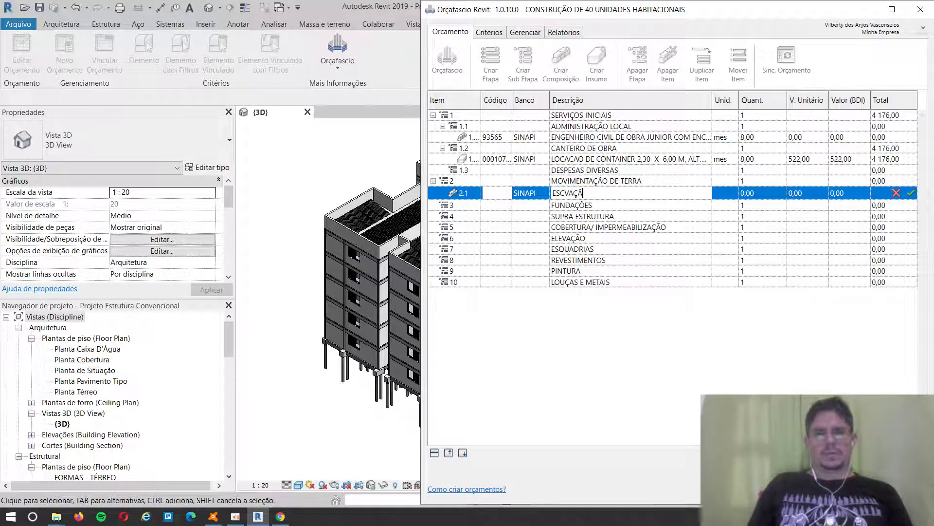
{"action": "type", "text": "O MEC"}
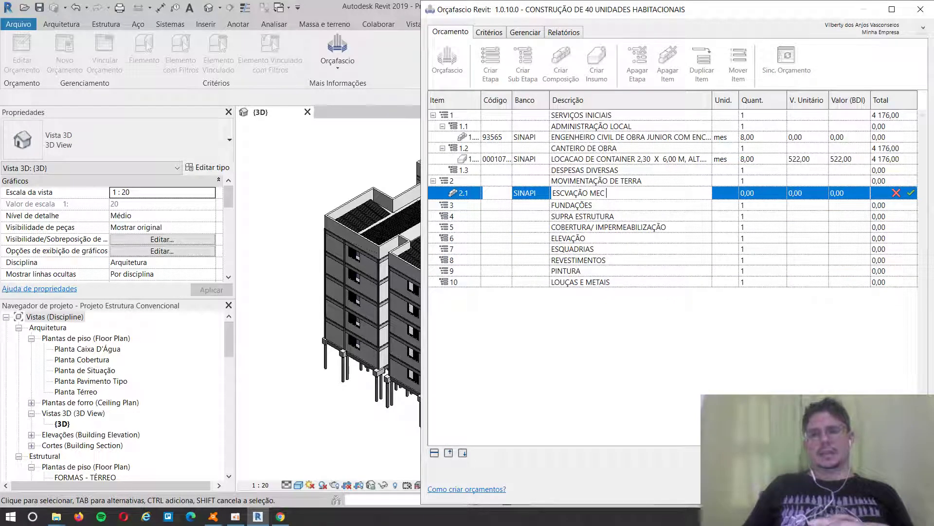
{"action": "key", "text": "BackSpace"}
{"action": "key", "text": "BackSpace"}
{"action": "key", "text": "BackSpace"}
{"action": "key", "text": "BackSpace"}
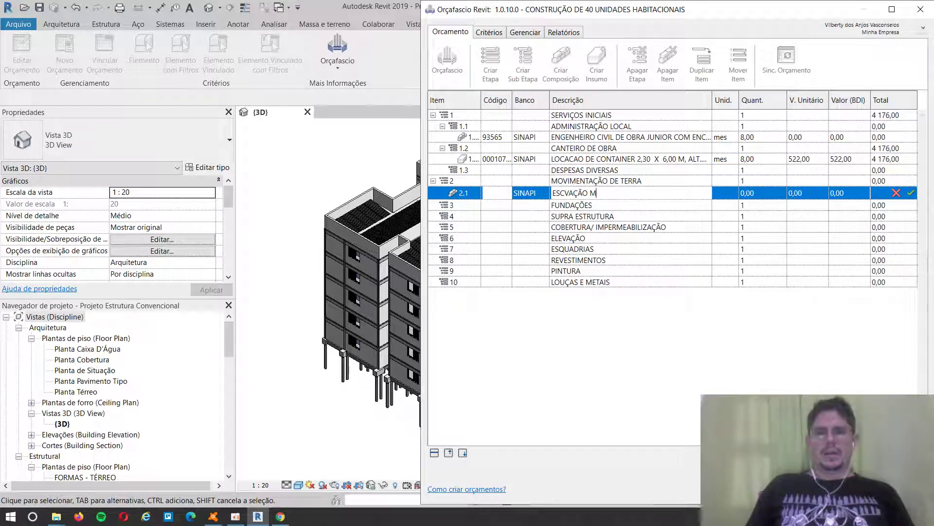
{"action": "key", "text": "BackSpace"}
{"action": "key", "text": "BackSpace"}
{"action": "key", "text": "BackSpace"}
{"action": "key", "text": "BackSpace"}
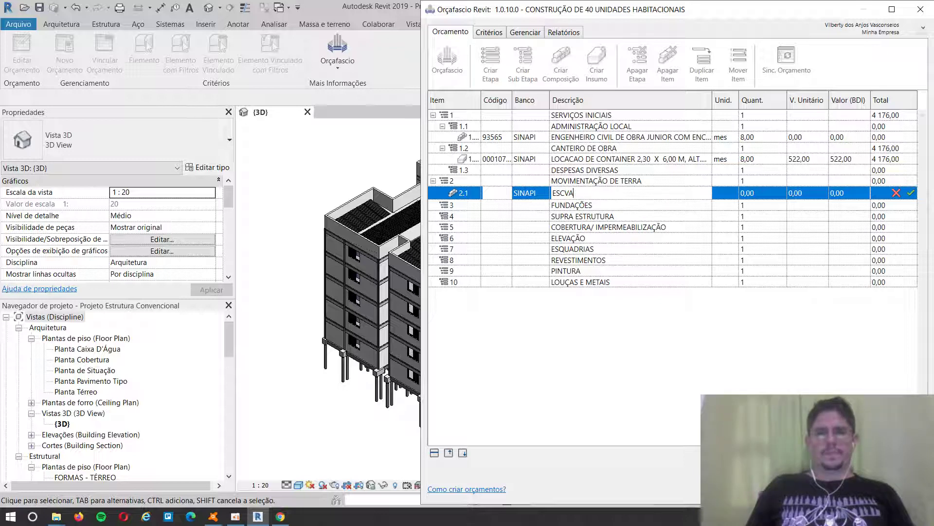
{"action": "key", "text": "BackSpace"}
{"action": "key", "text": "BackSpace"}
{"action": "key", "text": "BackSpace"}
{"action": "key", "text": "BackSpace"}
{"action": "key", "text": "BackSpace"}
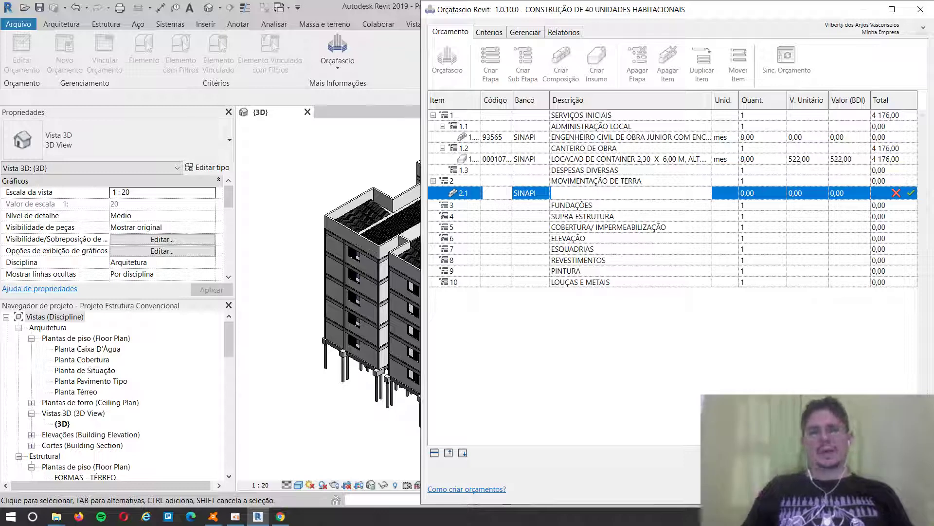
{"action": "left_click", "coordinate": [569, 192]}
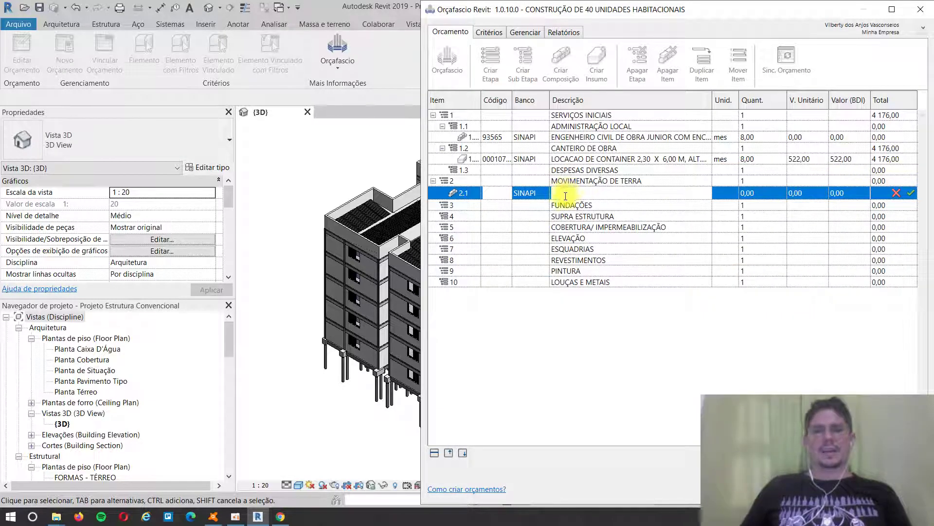
- Search the new MOVIMENTAÇÃO DE TERRA composition for ESCAVAÇÃO BLOCO, choose mechanized excavation 96521 with formwork allowance, and save the item
{"action": "type", "text": "ESCA"}
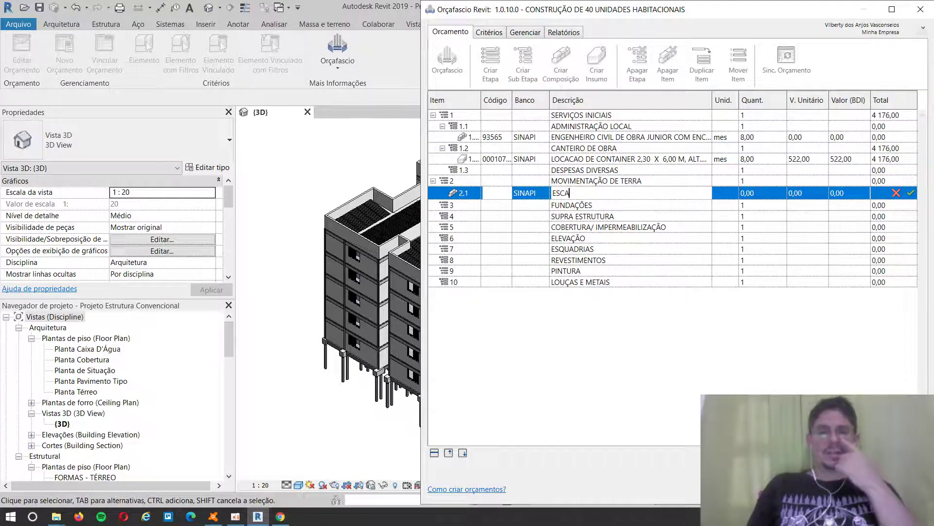
{"action": "type", "text": "VA"}
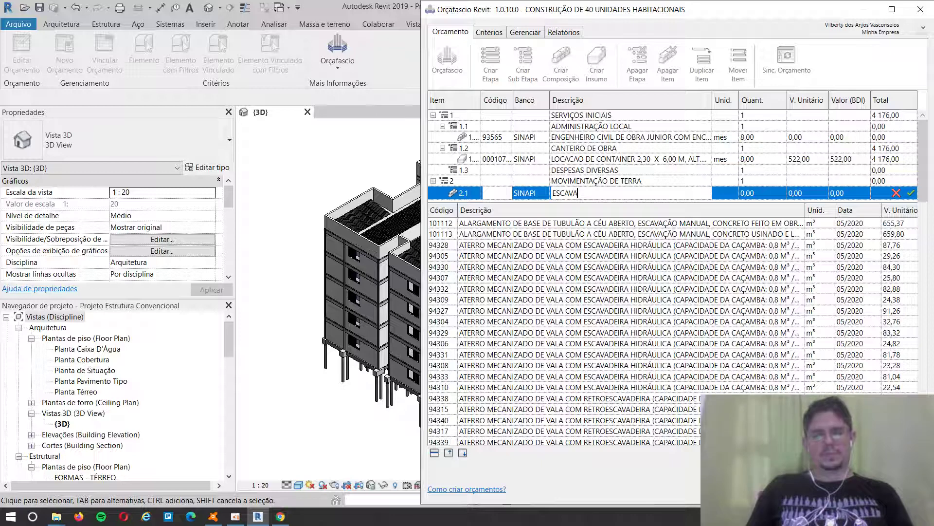
{"action": "type", "text": "ÇÃO"}
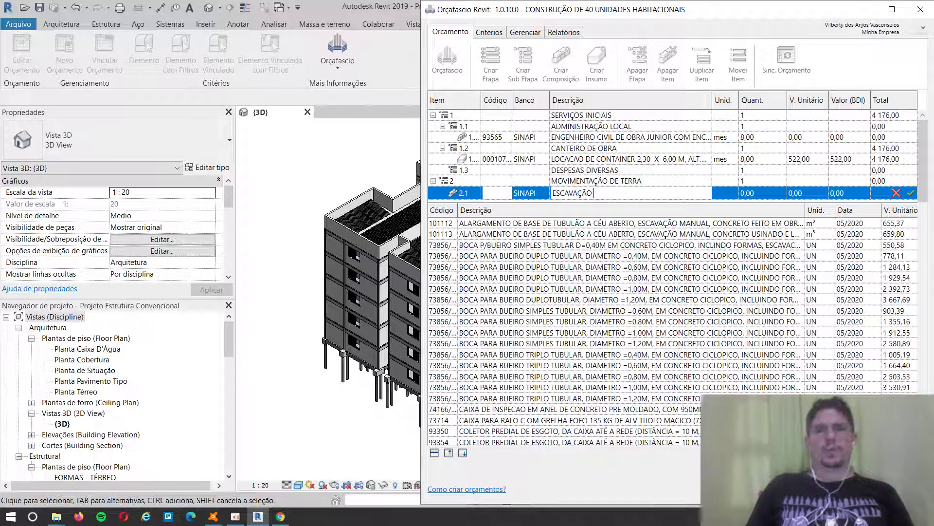
{"action": "type", "text": "BLO"}
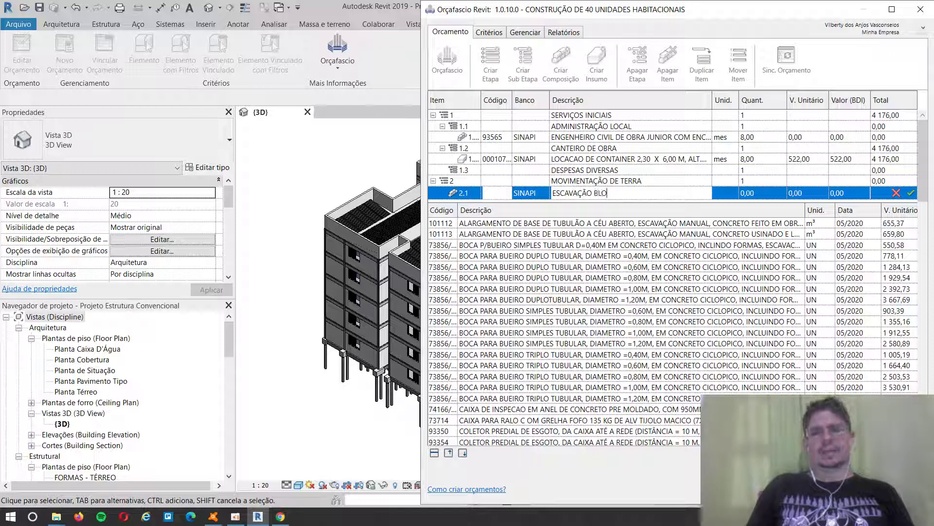
{"action": "type", "text": "CO"}
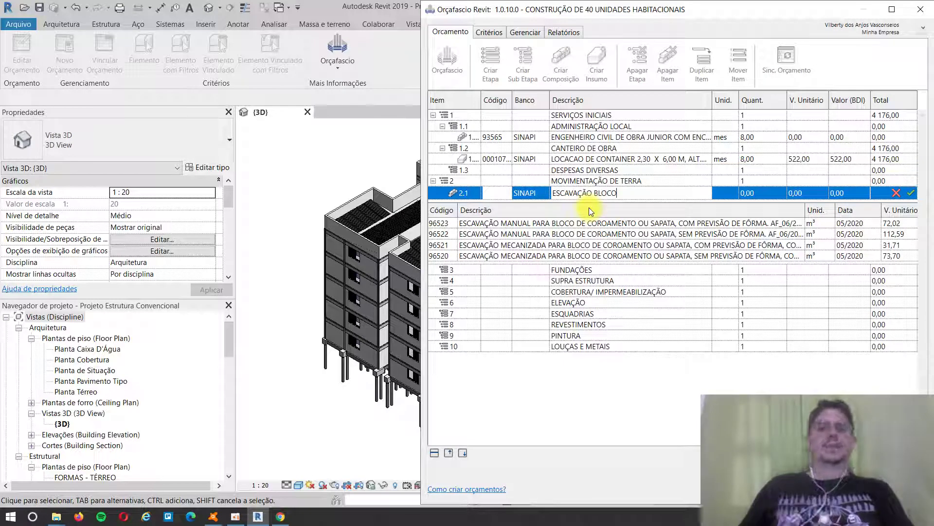
{"action": "double_click", "coordinate": [612, 243]}
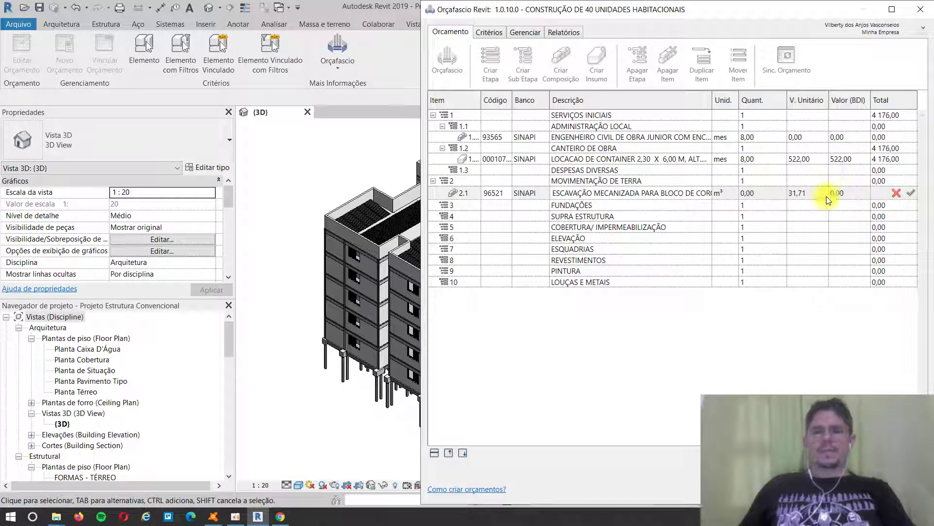
{"action": "mouse_move", "coordinate": [747, 194]}
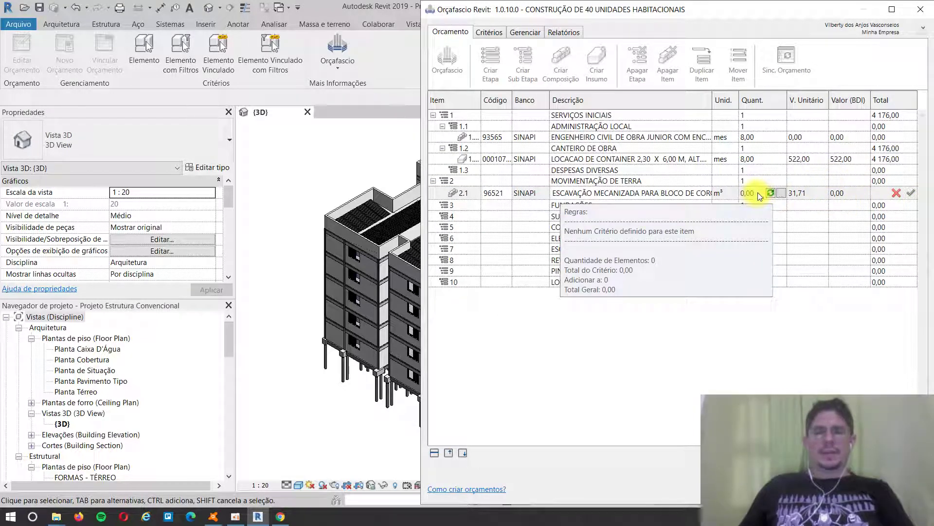
{"action": "mouse_move", "coordinate": [768, 161]}
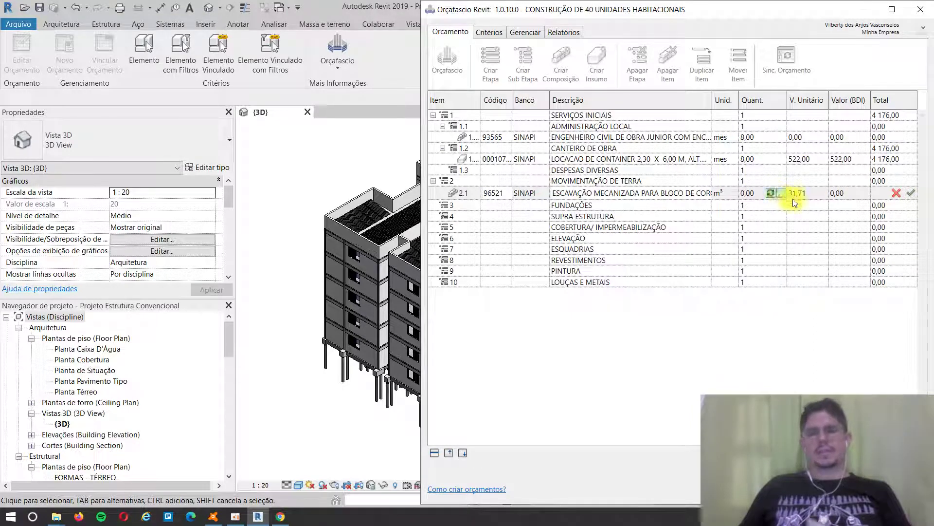
{"action": "left_click", "coordinate": [913, 194]}
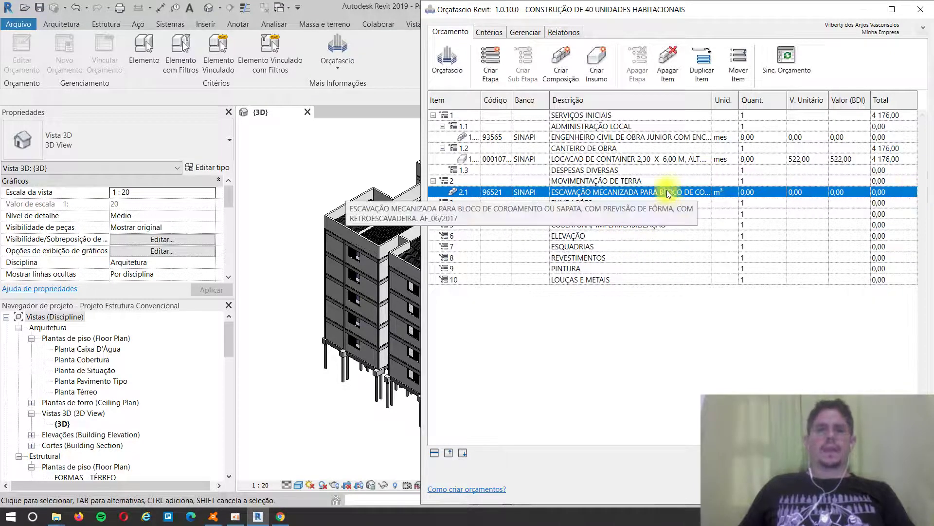
- Add a SINAPI composition under FUNDAÇÕES, searching for FORMA BLOCO and choosing pile cap formwork 96540 in m², and save the item
{"action": "left_click", "coordinate": [586, 205]}
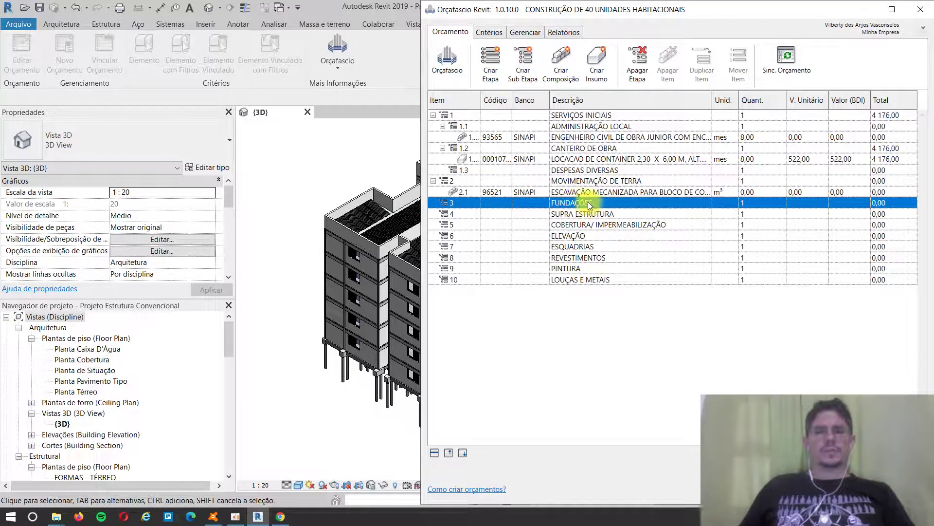
{"action": "left_click", "coordinate": [567, 58]}
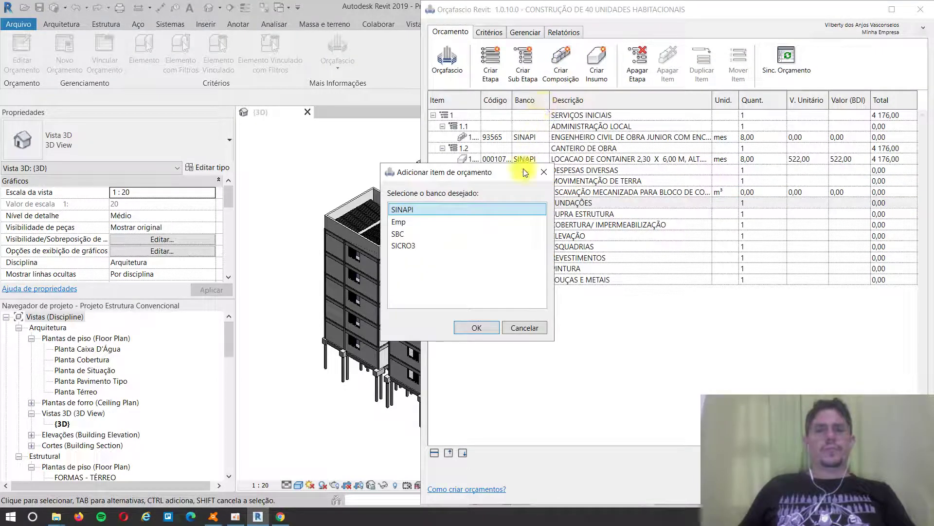
{"action": "left_click", "coordinate": [478, 326]}
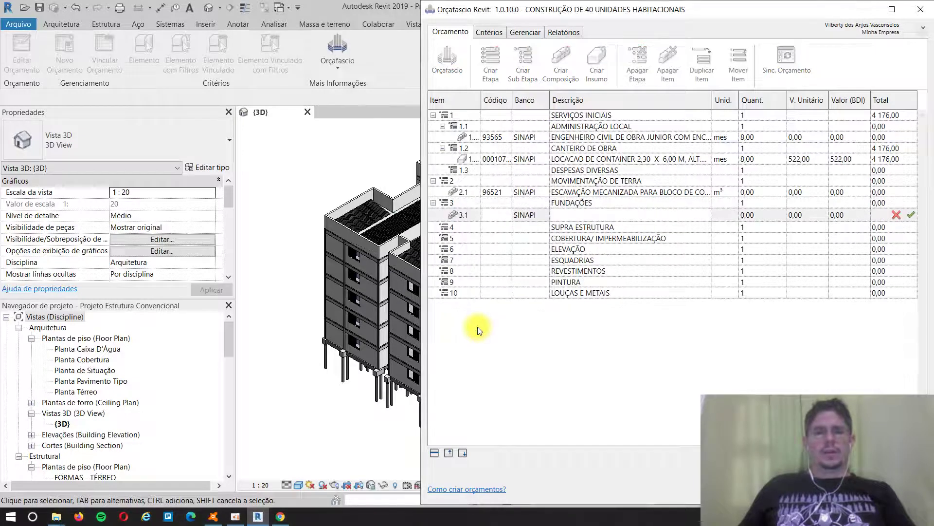
{"action": "left_click", "coordinate": [559, 216]}
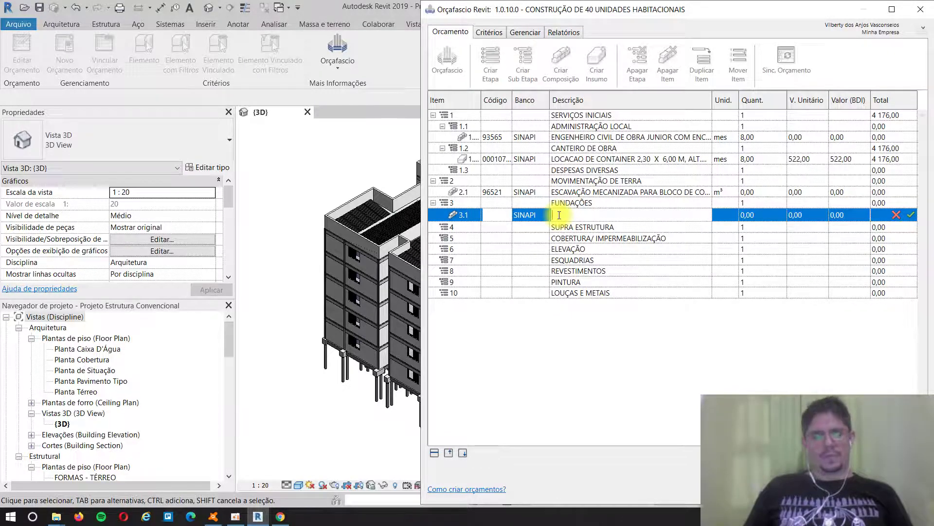
{"action": "type", "text": "FORMA"}
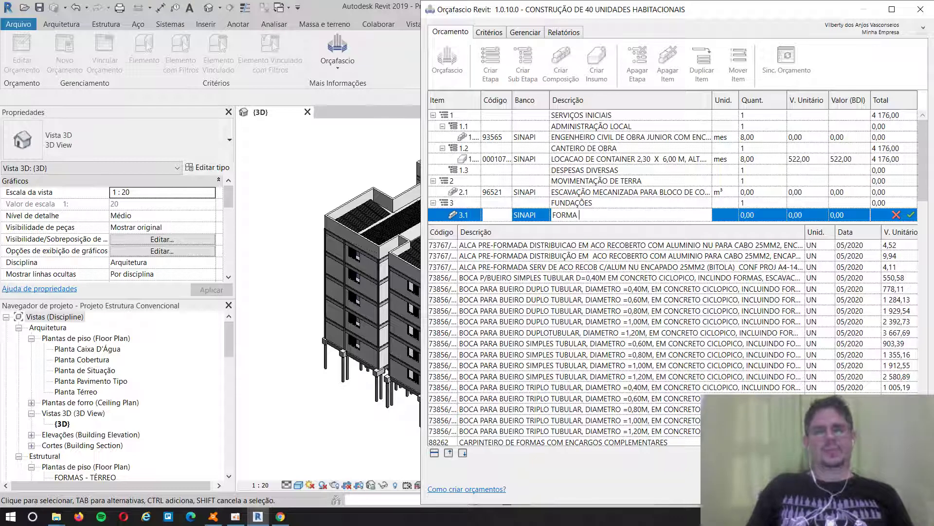
{"action": "type", "text": "BLO"}
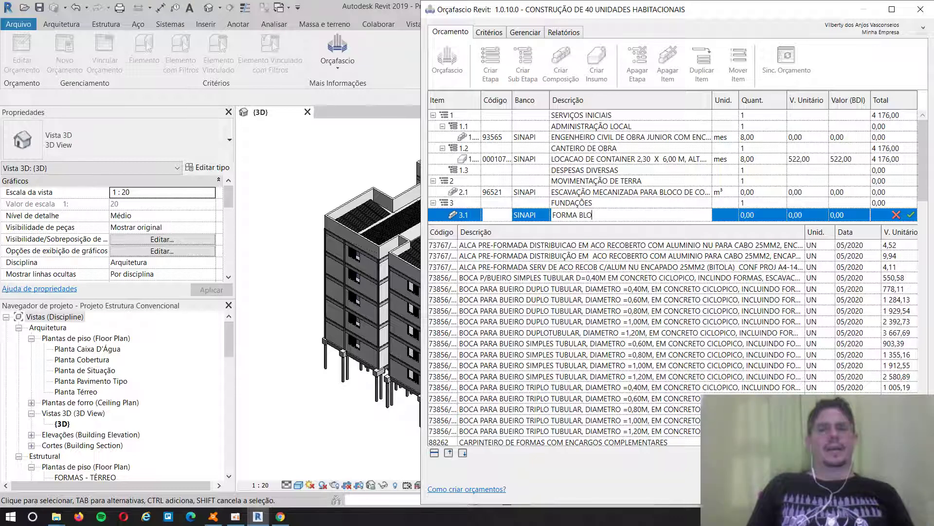
{"action": "type", "text": "CO"}
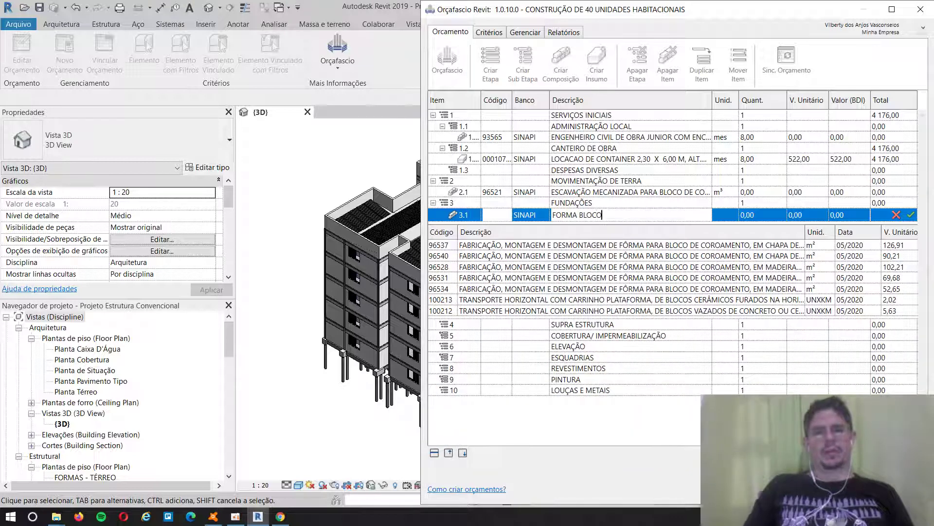
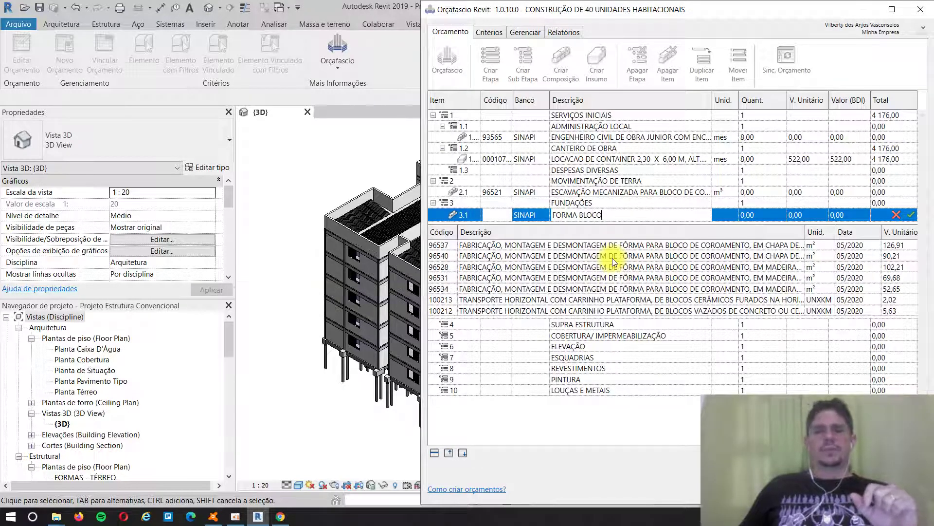
{"action": "left_click", "coordinate": [613, 261]}
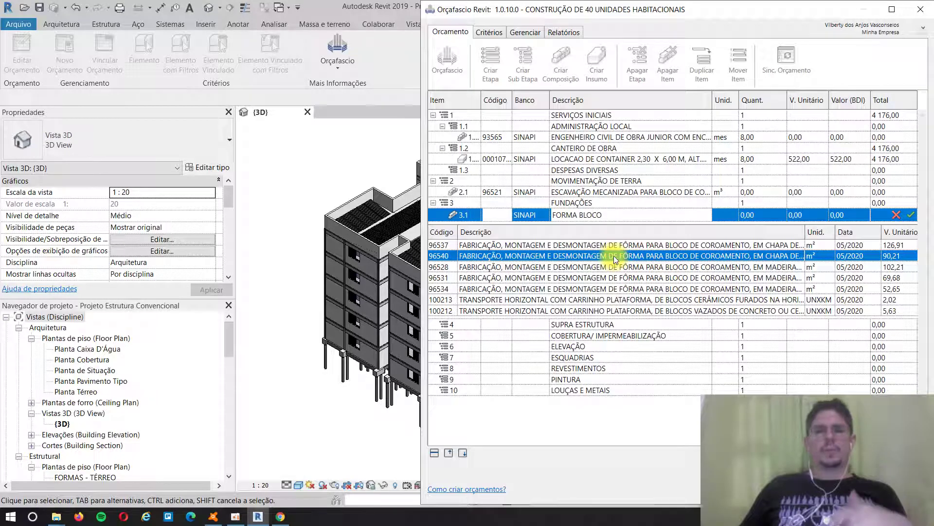
{"action": "double_click", "coordinate": [614, 255]}
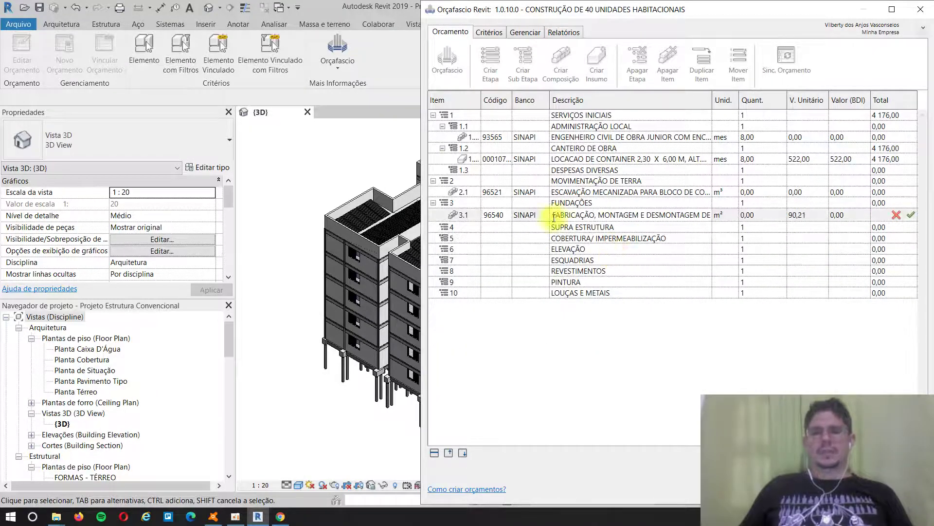
{"action": "left_click", "coordinate": [911, 215]}
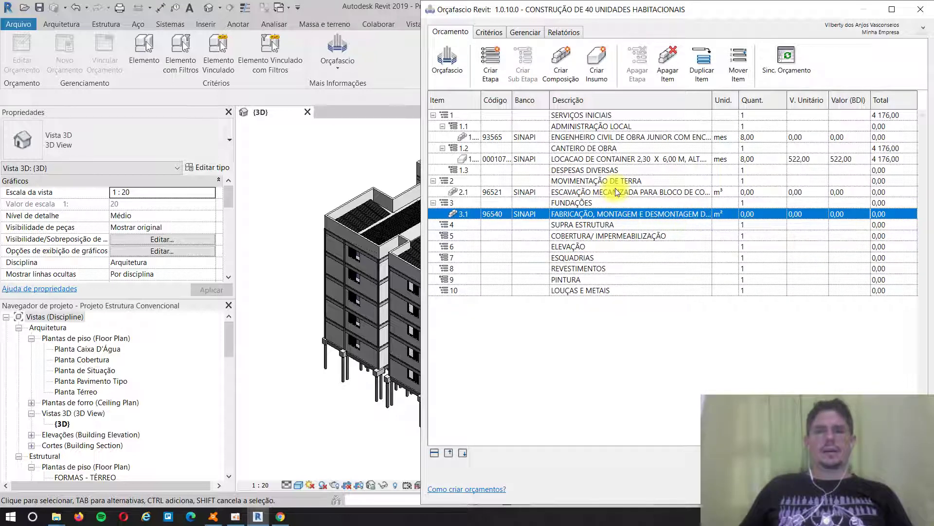
- Add a second SINAPI composition under FUNDAÇÕES, searching for CONCRETAGEM BLOCO and choosing the pumped FCK 30 MPA concreting 96557, and save the item
{"action": "left_click", "coordinate": [597, 227]}
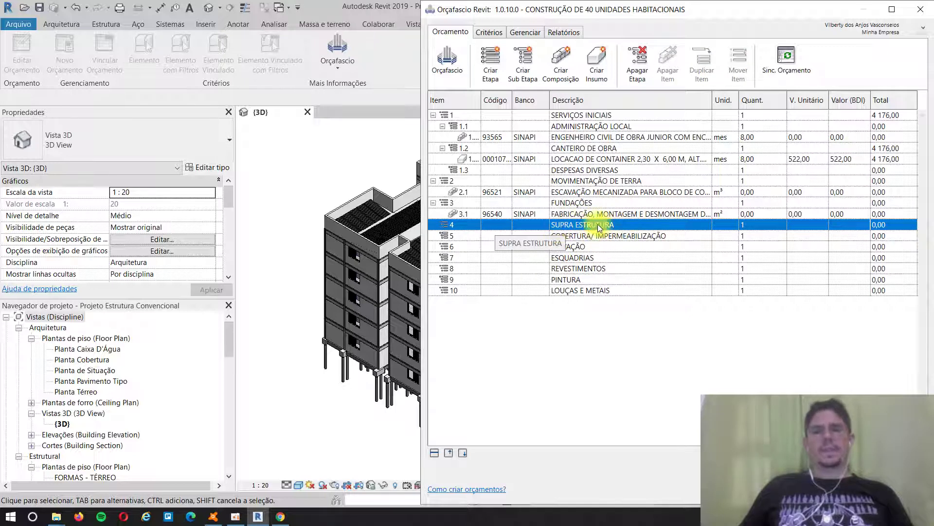
{"action": "left_click", "coordinate": [571, 203]}
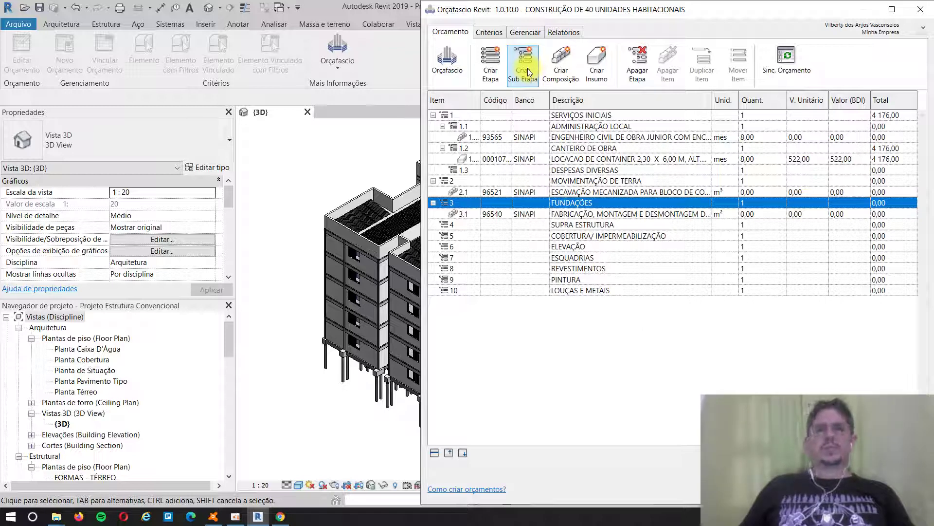
{"action": "left_click", "coordinate": [552, 60]}
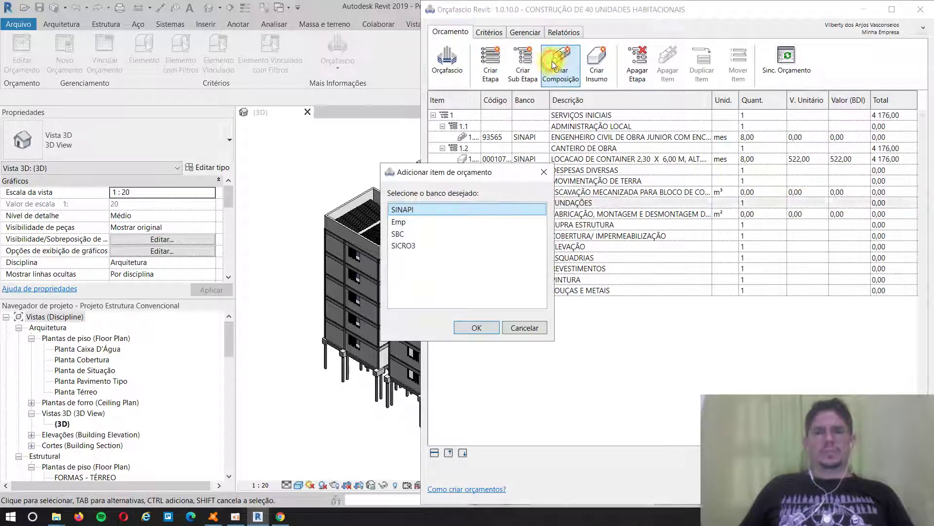
{"action": "left_click", "coordinate": [479, 325]}
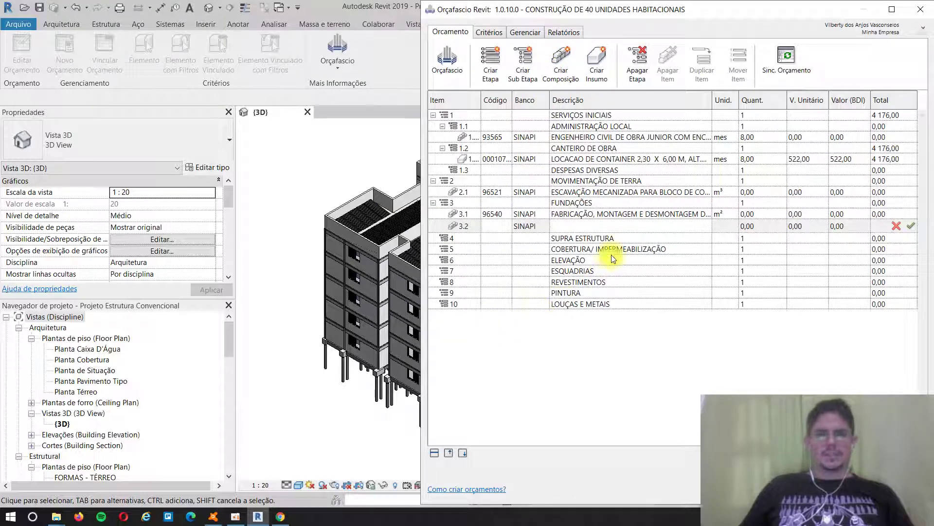
{"action": "left_click", "coordinate": [587, 222]}
{"action": "type", "text": "CONCRETA"}
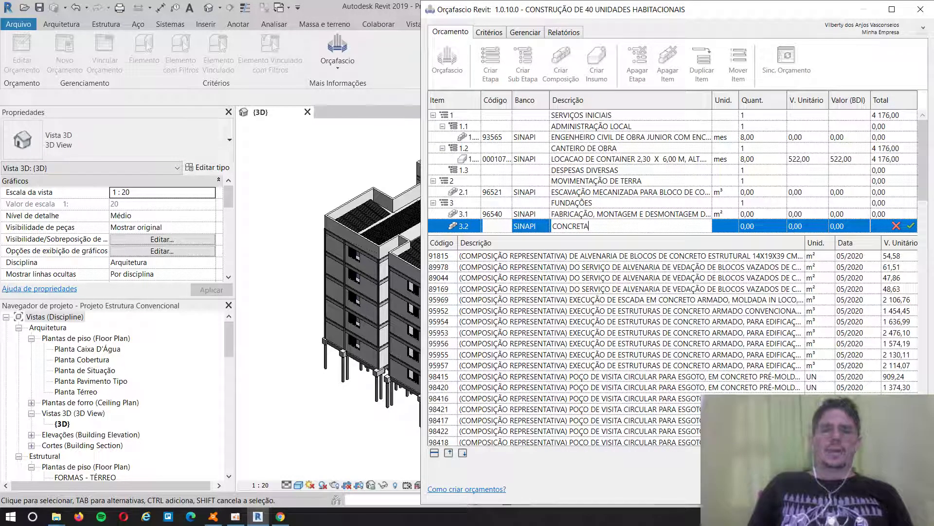
{"action": "type", "text": "GEM"}
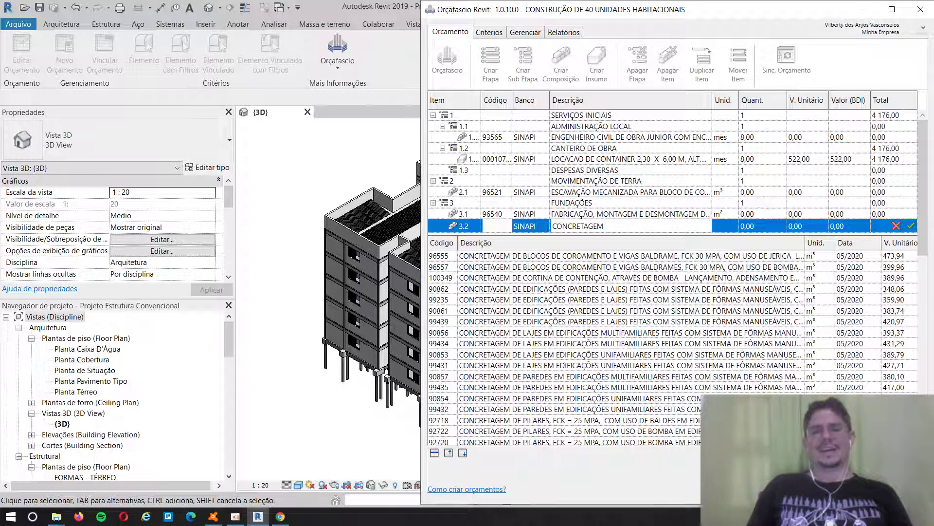
{"action": "type", "text": "BLOCO"}
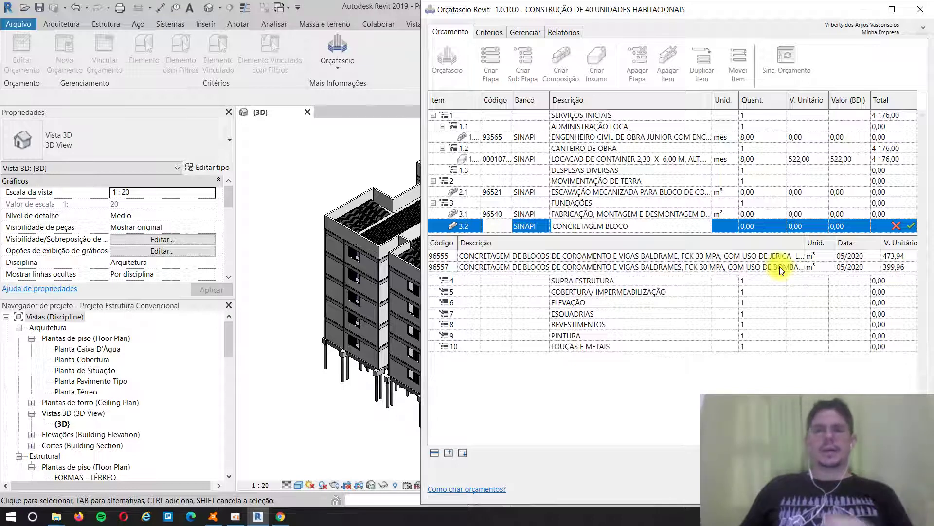
{"action": "left_click", "coordinate": [779, 268]}
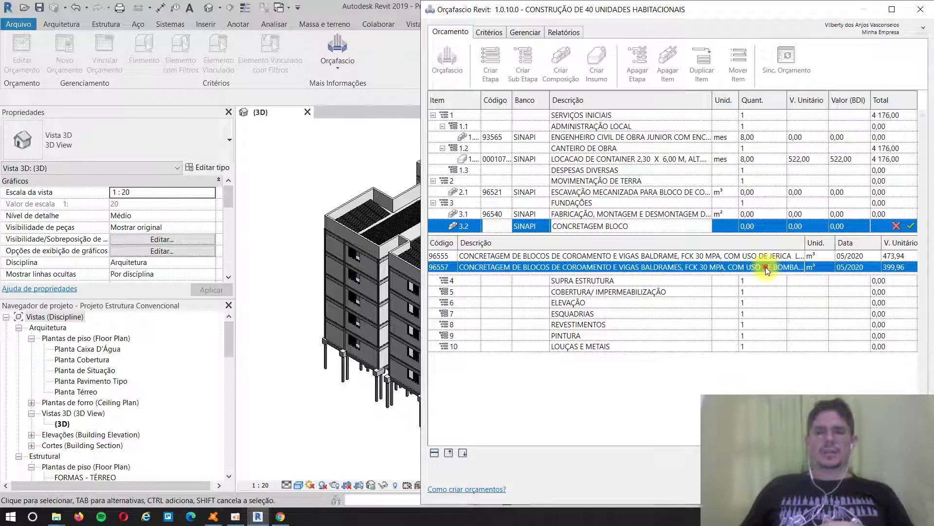
{"action": "double_click", "coordinate": [766, 266]}
{"action": "left_click", "coordinate": [913, 227]}
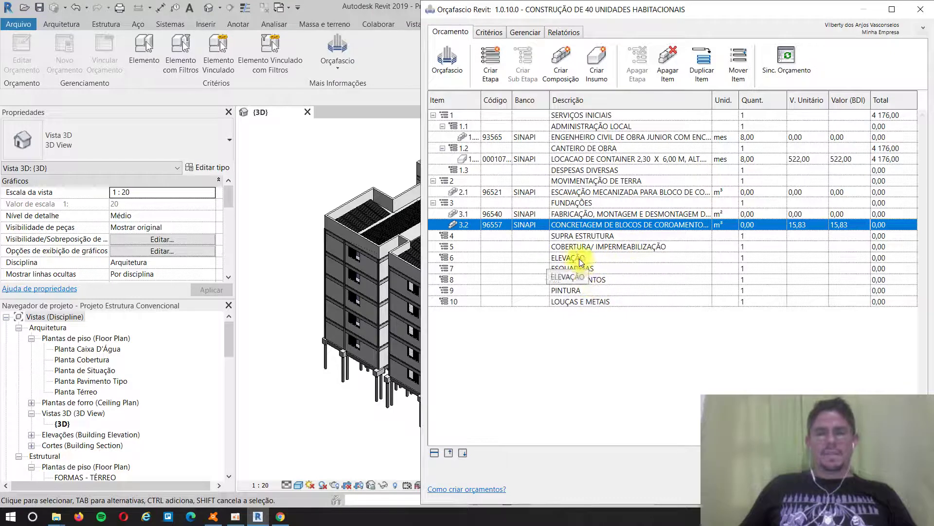
- Create a new SINAPI composition line under ELEVAÇÃO and enter ALVENARIA as its description search
{"action": "left_click", "coordinate": [580, 262]}
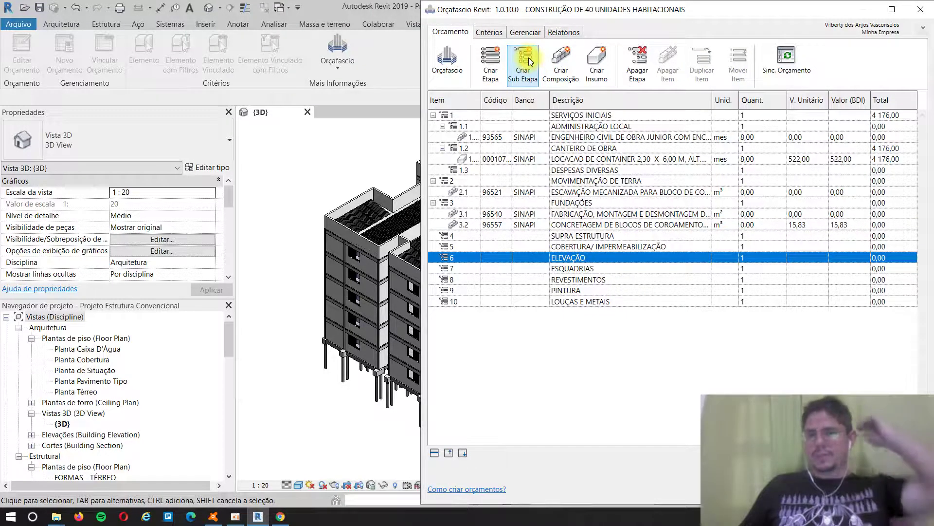
{"action": "left_click", "coordinate": [559, 65]}
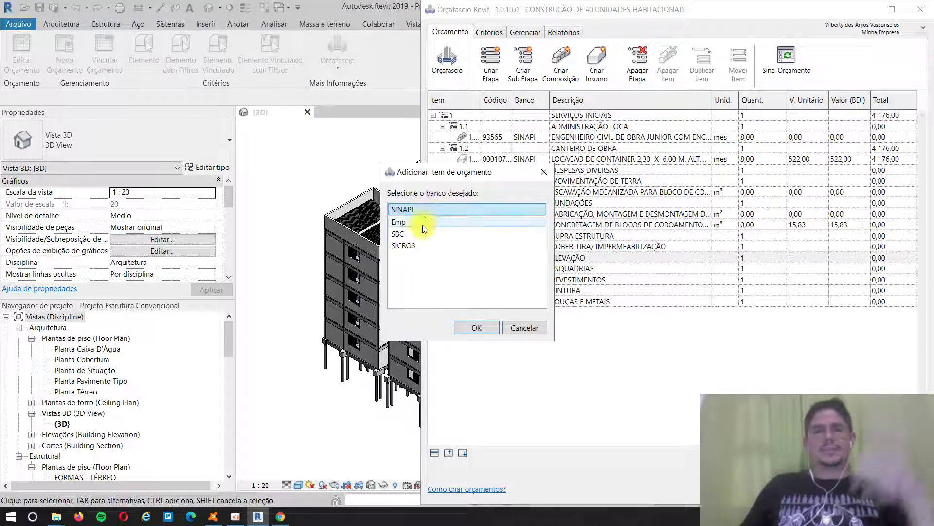
{"action": "left_click", "coordinate": [477, 328]}
{"action": "left_click", "coordinate": [574, 268]}
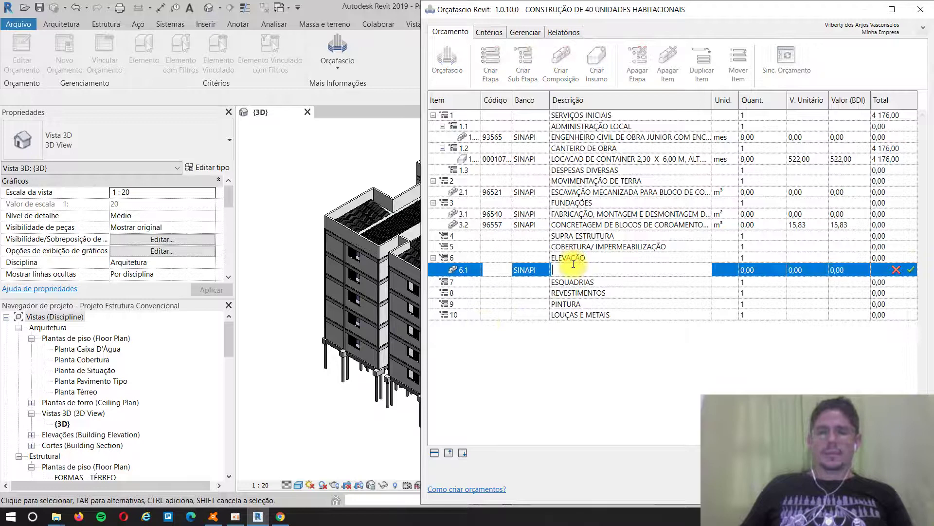
{"action": "type", "text": "A"}
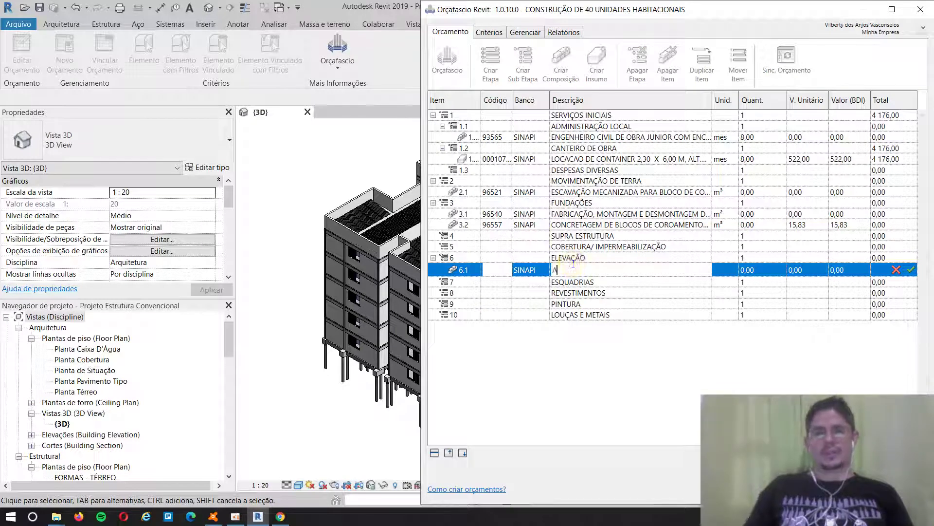
{"action": "type", "text": "LVENARIA"}
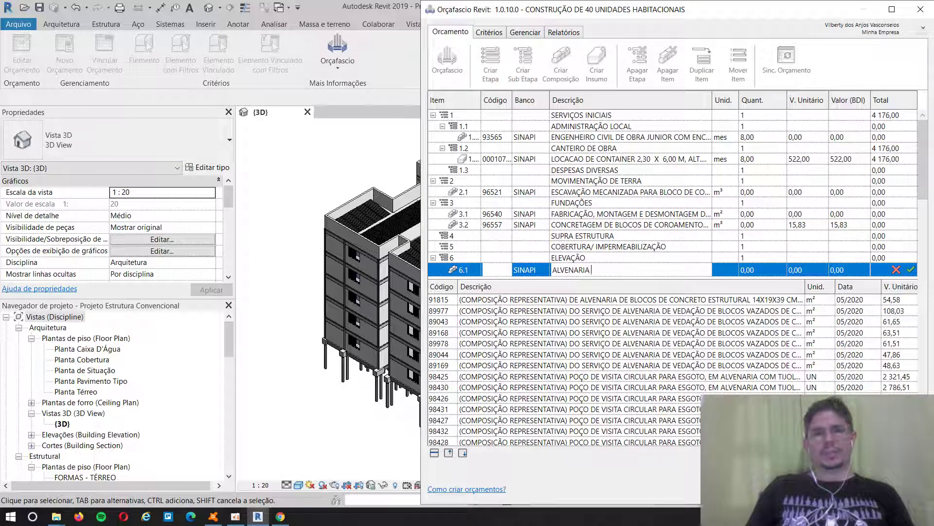
- Try narrowing the ELEVAÇÃO item's search to ALVENARIA BLOCO CON VED and ALVENARIA CON VED, and cut it back to ALVENARIA
{"action": "type", "text": " BLOCO "}
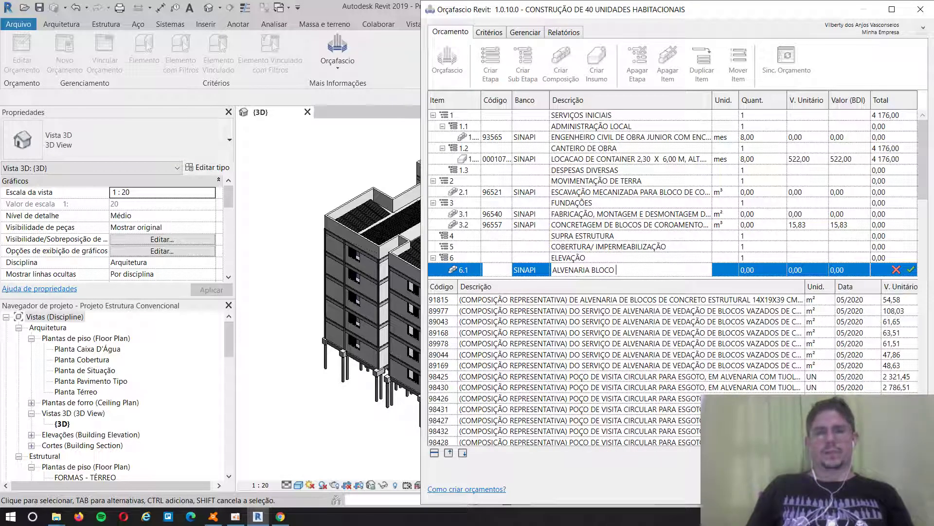
{"action": "type", "text": "CON VED"}
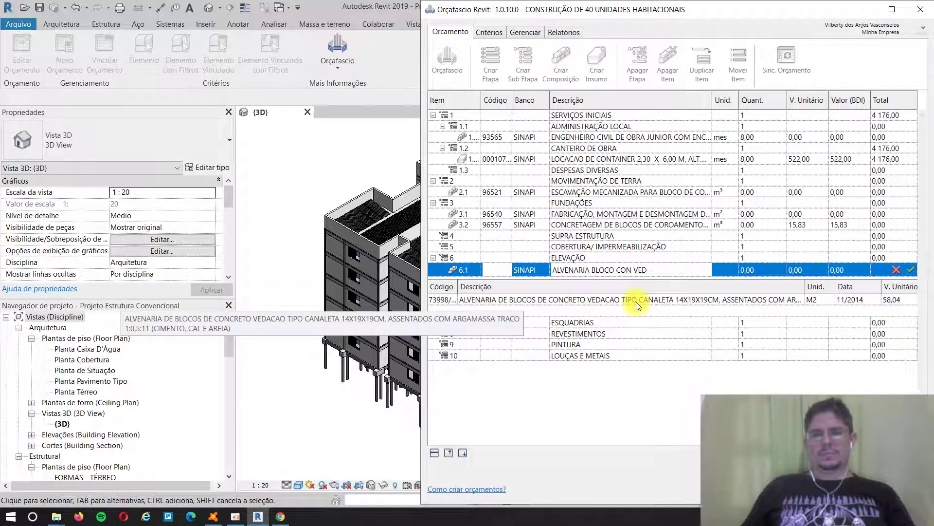
{"action": "left_click", "coordinate": [634, 269]}
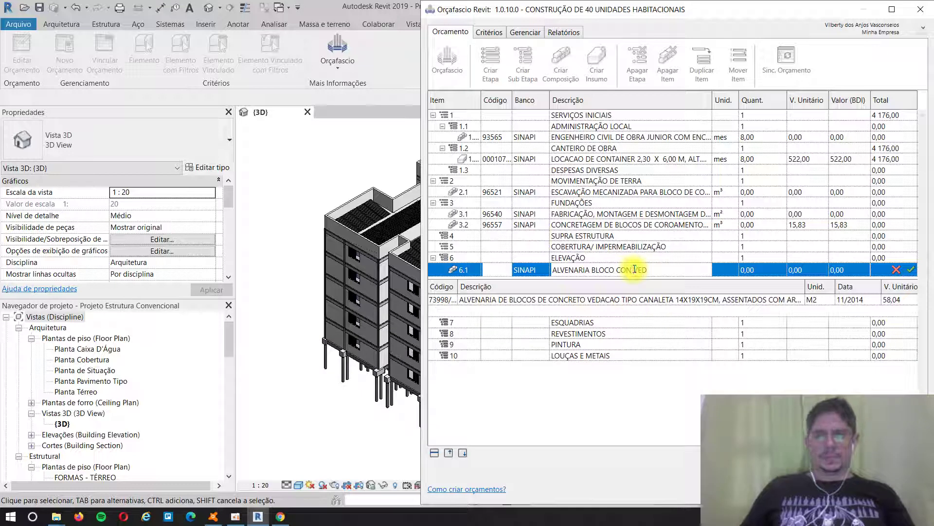
{"action": "key", "text": "BackSpace"}
{"action": "key", "text": "BackSpace"}
{"action": "key", "text": "BackSpace"}
{"action": "key", "text": "BackSpace"}
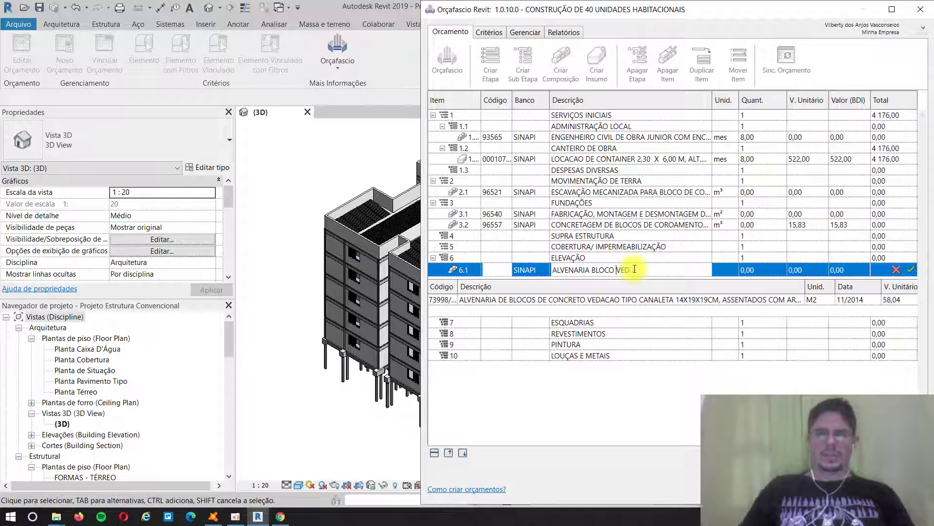
{"action": "key", "text": "BackSpace"}
{"action": "key", "text": "BackSpace"}
{"action": "key", "text": "BackSpace"}
{"action": "key", "text": "BackSpace"}
{"action": "key", "text": "BackSpace"}
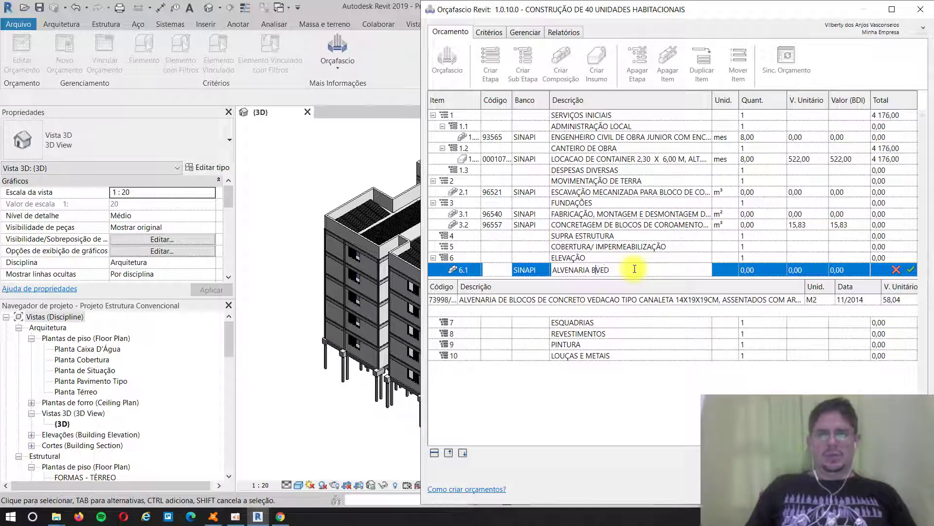
{"action": "key", "text": "BackSpace"}
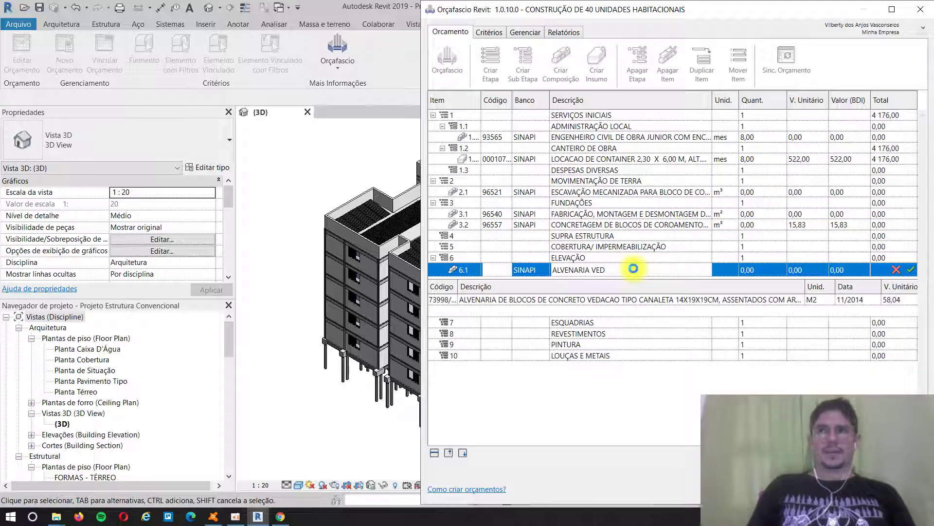
{"action": "type", "text": "CON"}
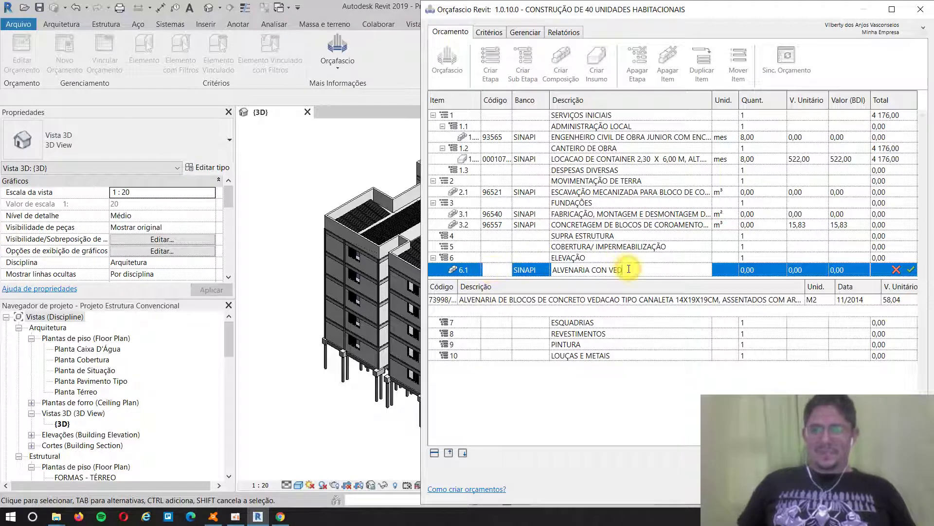
{"action": "key", "text": "Delete"}
{"action": "key", "text": "Delete"}
{"action": "key", "text": "Delete"}
{"action": "key", "text": "BackSpace"}
{"action": "key", "text": "BackSpace"}
{"action": "key", "text": "BackSpace"}
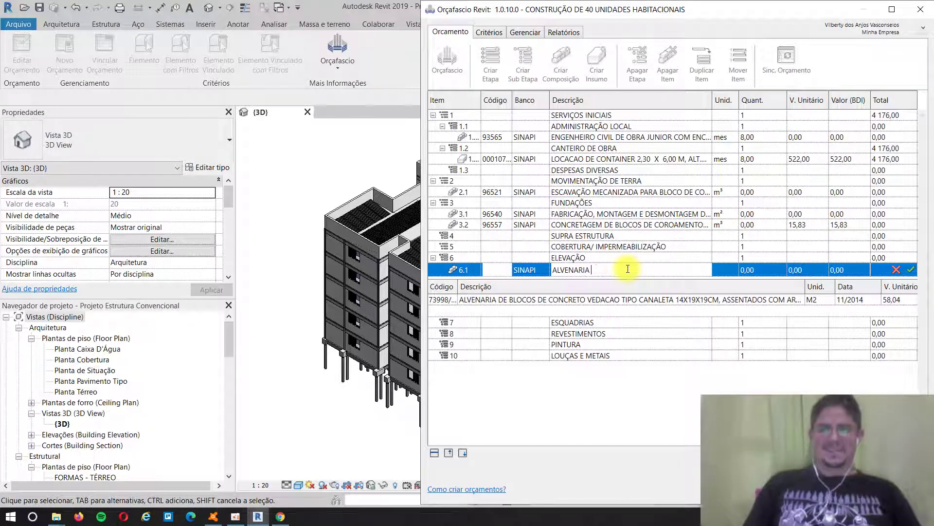
- Search the ELEVAÇÃO item for ALVENARIA BLOCO 14, choose the hollow block partition masonry composition 89978, and save the item
{"action": "type", "text": "BLOCO "}
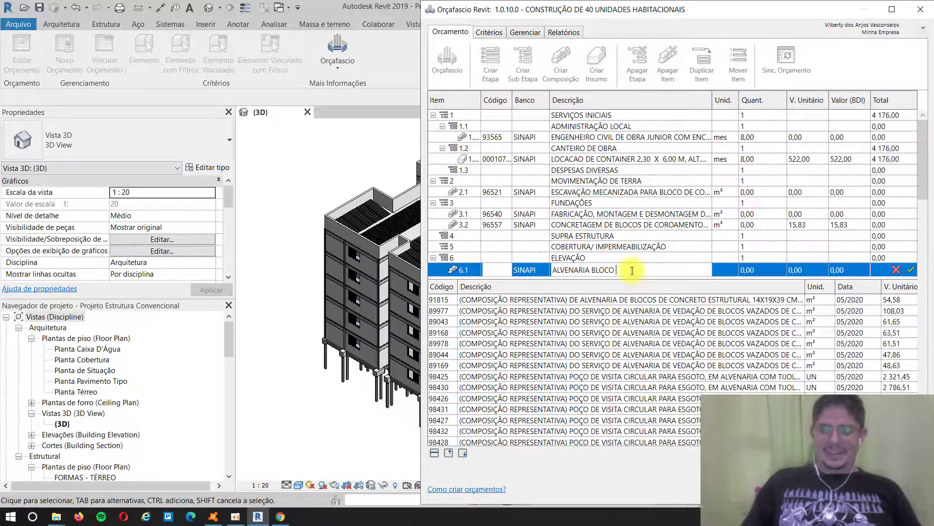
{"action": "type", "text": "14"}
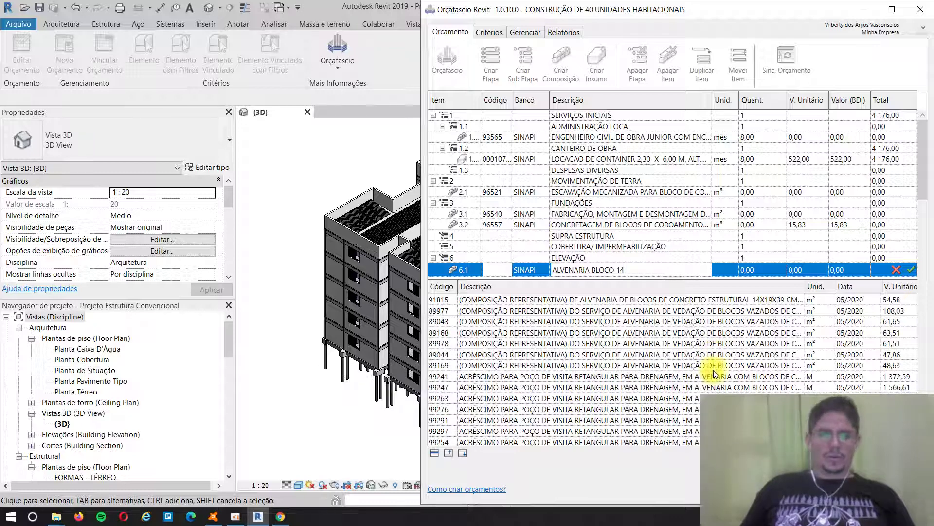
{"action": "left_click", "coordinate": [712, 344]}
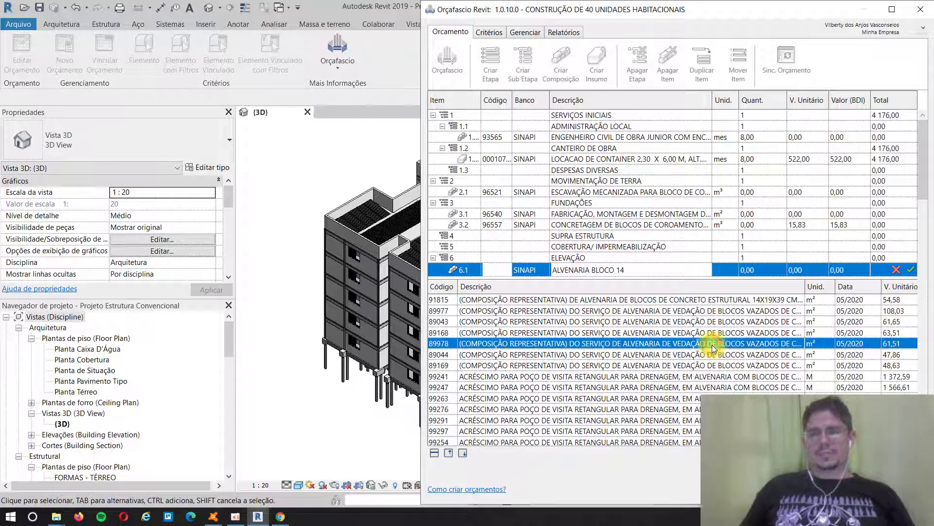
{"action": "double_click", "coordinate": [711, 344]}
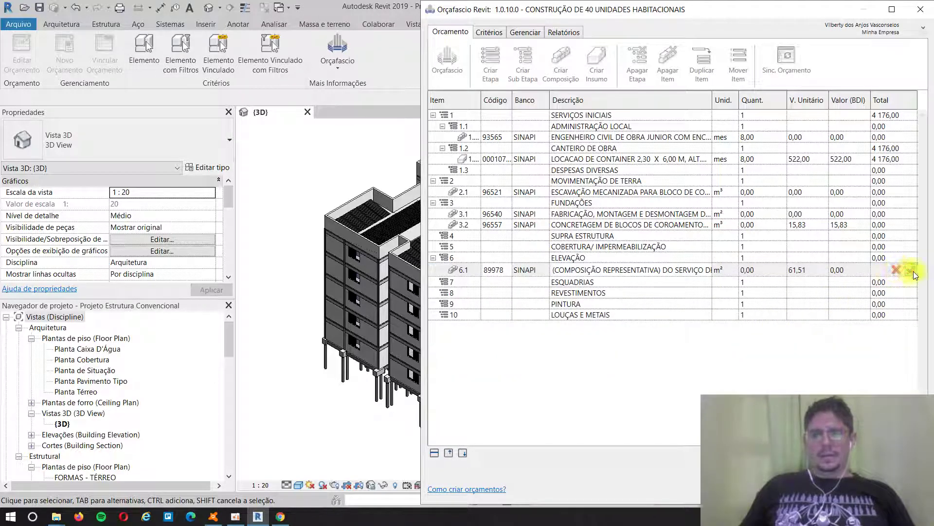
{"action": "left_click", "coordinate": [913, 274]}
{"action": "left_click", "coordinate": [913, 271]}
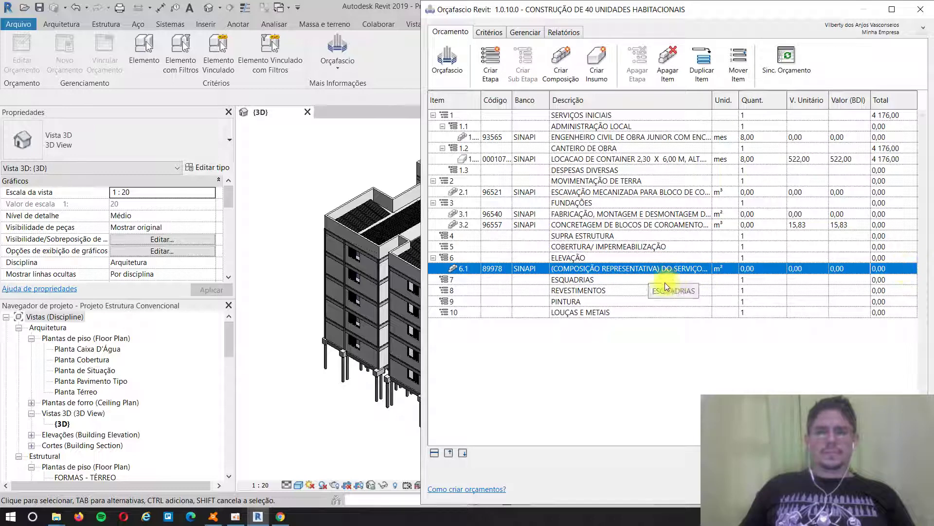
- Create a new SINAPI composition line under PINTURA and search its description for PINTURA PVA PAREDE
{"action": "left_click", "coordinate": [599, 291]}
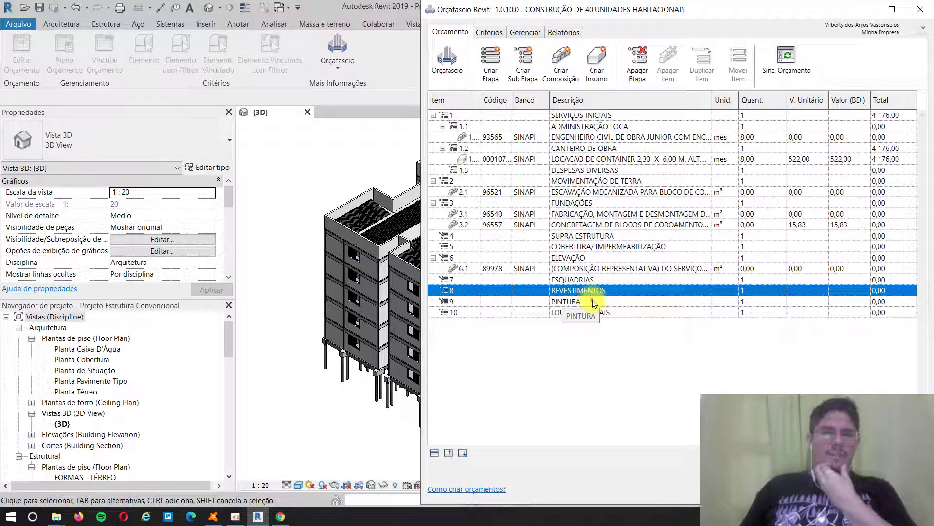
{"action": "left_click", "coordinate": [594, 302]}
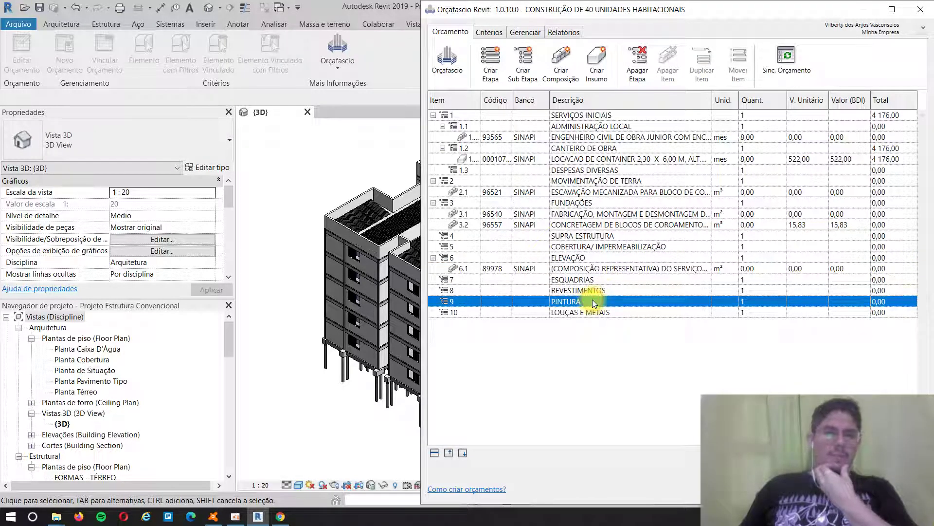
{"action": "left_click", "coordinate": [564, 57]}
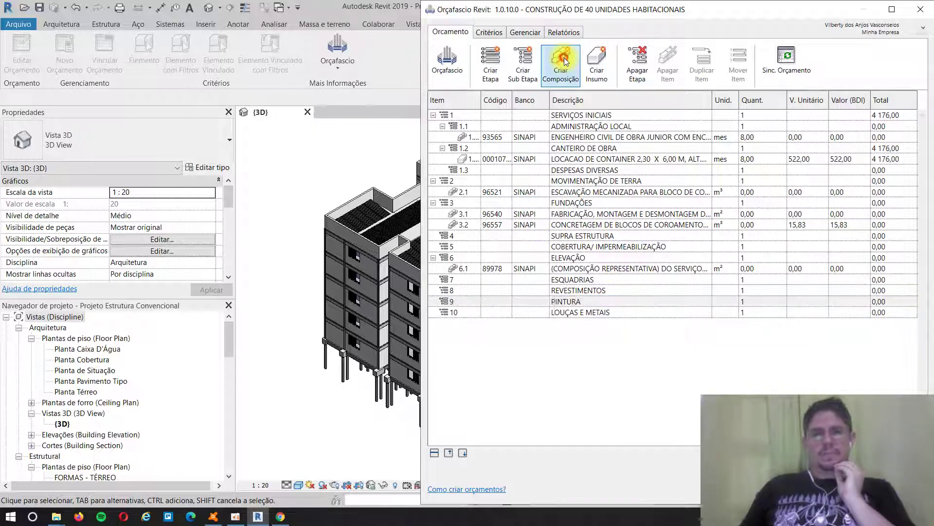
{"action": "left_click", "coordinate": [478, 327]}
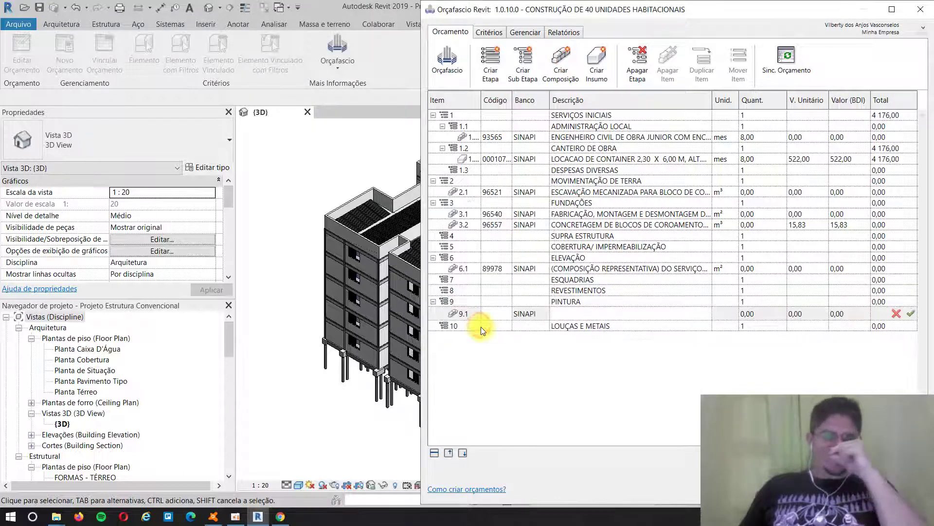
{"action": "left_click", "coordinate": [574, 313]}
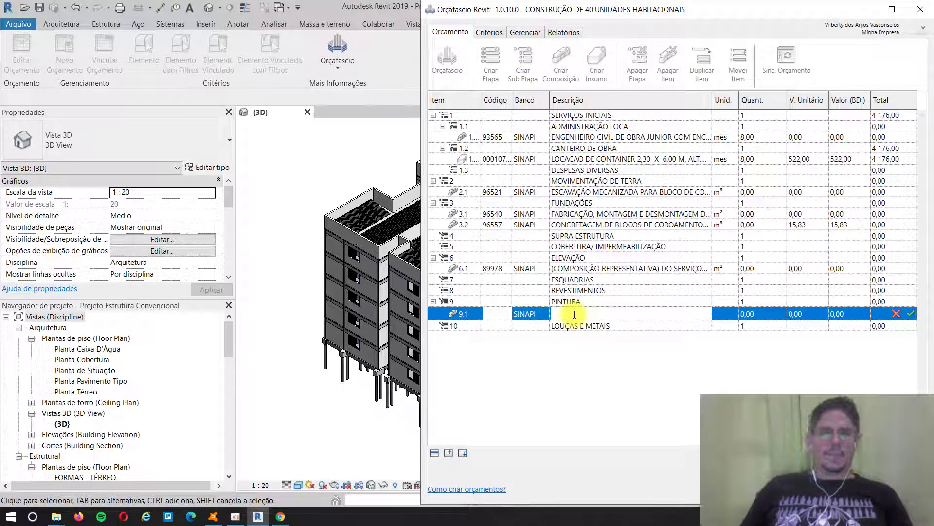
{"action": "type", "text": "PINTU"}
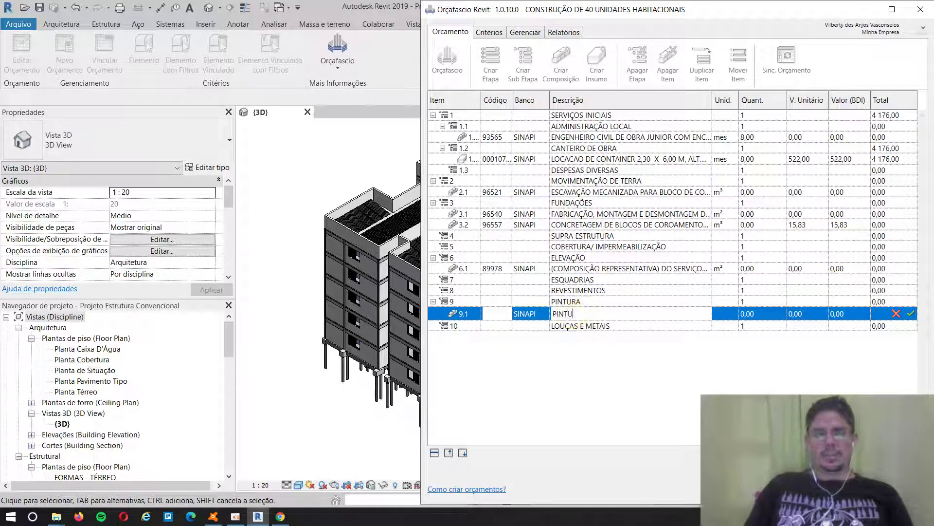
{"action": "type", "text": "RA PV"}
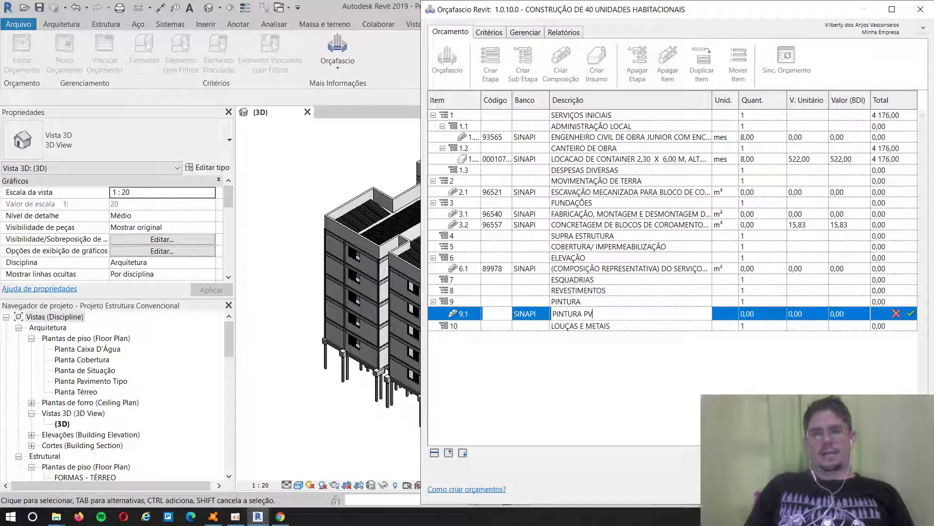
{"action": "type", "text": "A PAREE"}
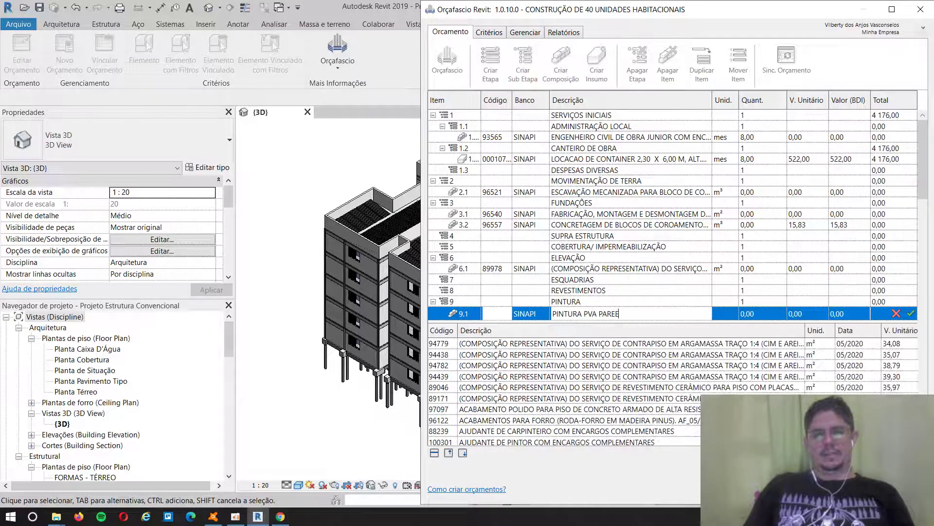
{"action": "key", "text": "BackSpace"}
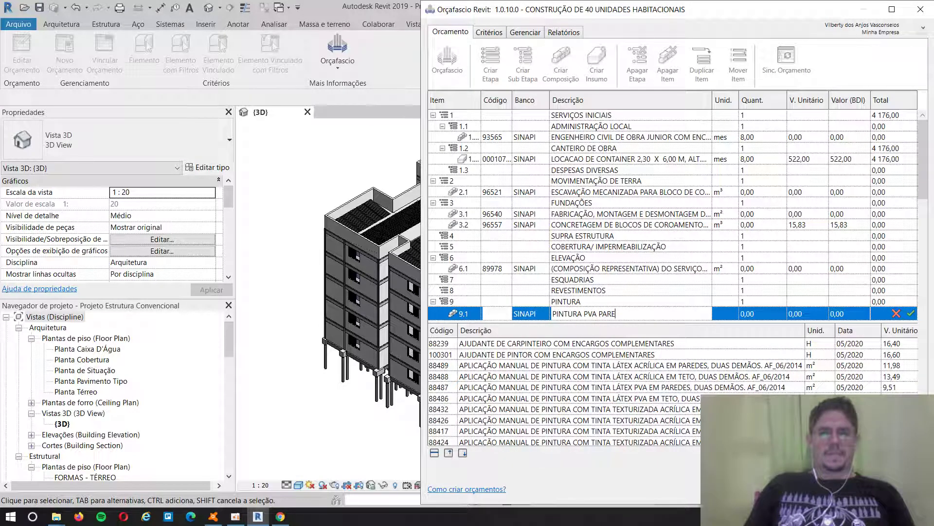
{"action": "type", "text": "DES"}
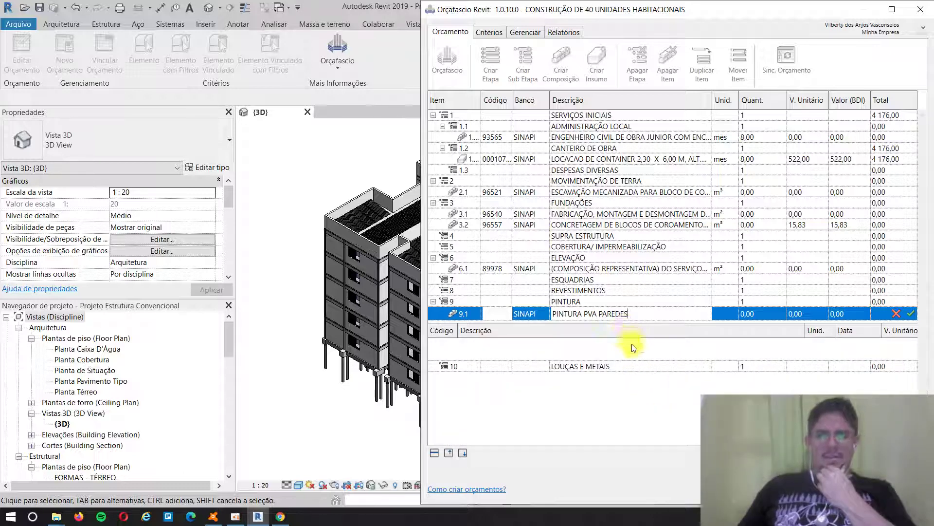
{"action": "key", "text": "BackSpace"}
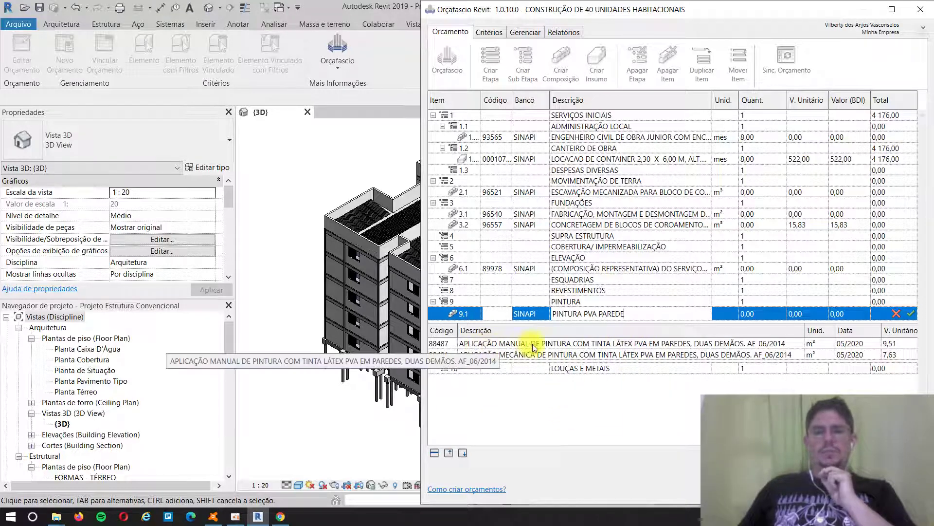
- Choose the manual two-coat PVA latex wall painting 88487 for the PINTURA composition and save the item
{"action": "left_click", "coordinate": [582, 343]}
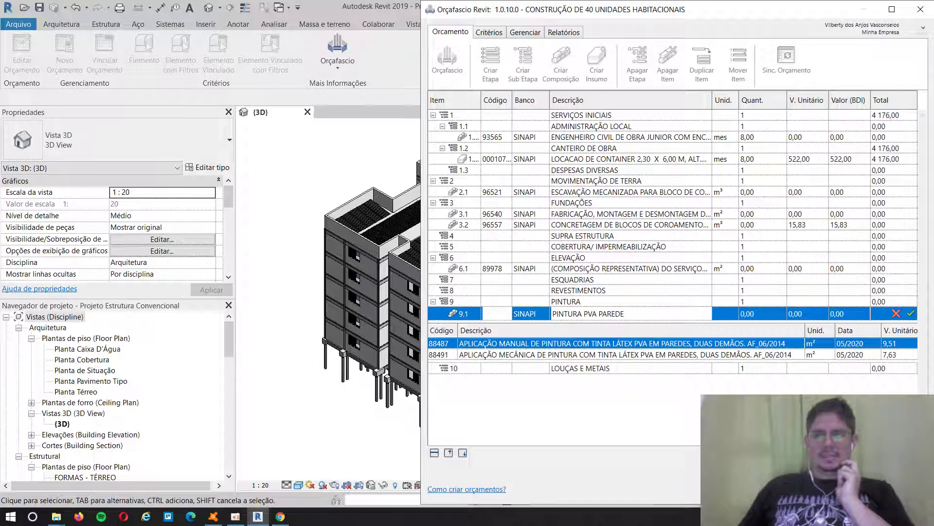
{"action": "left_click", "coordinate": [911, 313]}
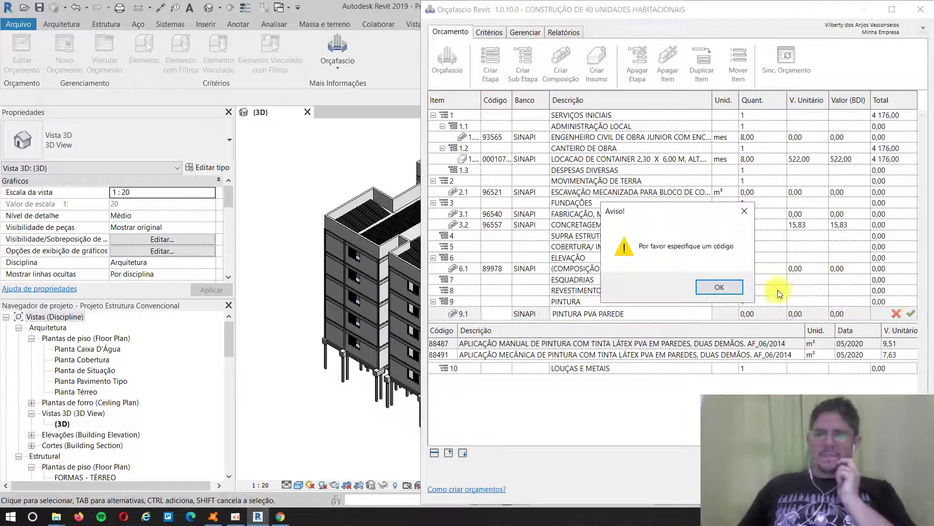
{"action": "left_click", "coordinate": [746, 218]}
{"action": "left_click", "coordinate": [665, 343]}
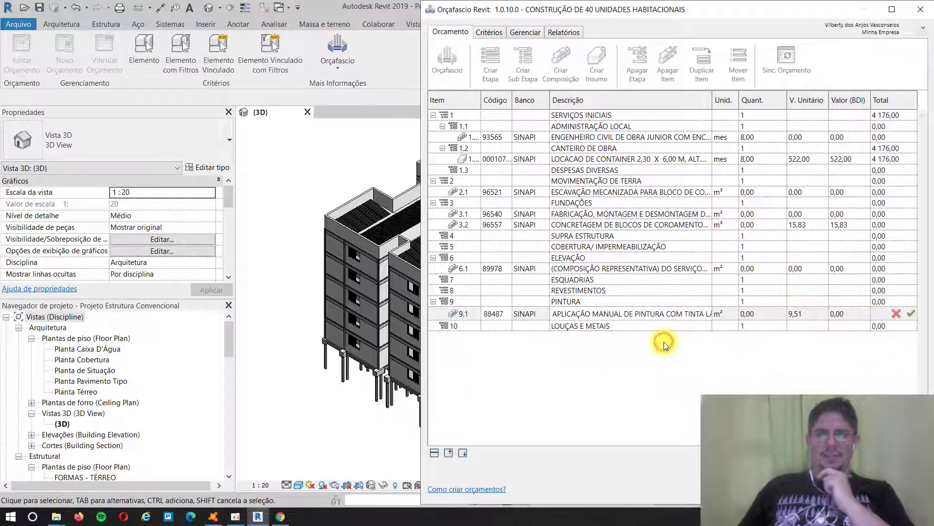
{"action": "left_click", "coordinate": [913, 316]}
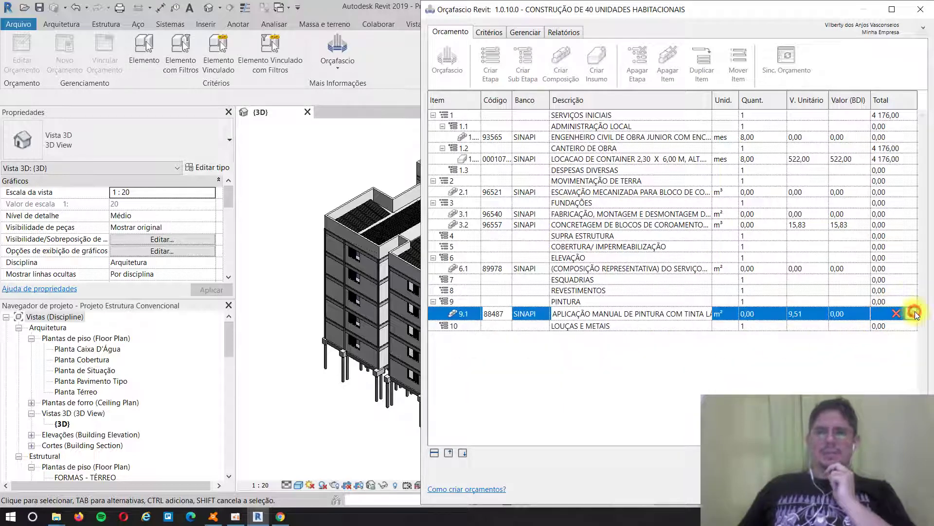
{"action": "left_click", "coordinate": [911, 313]}
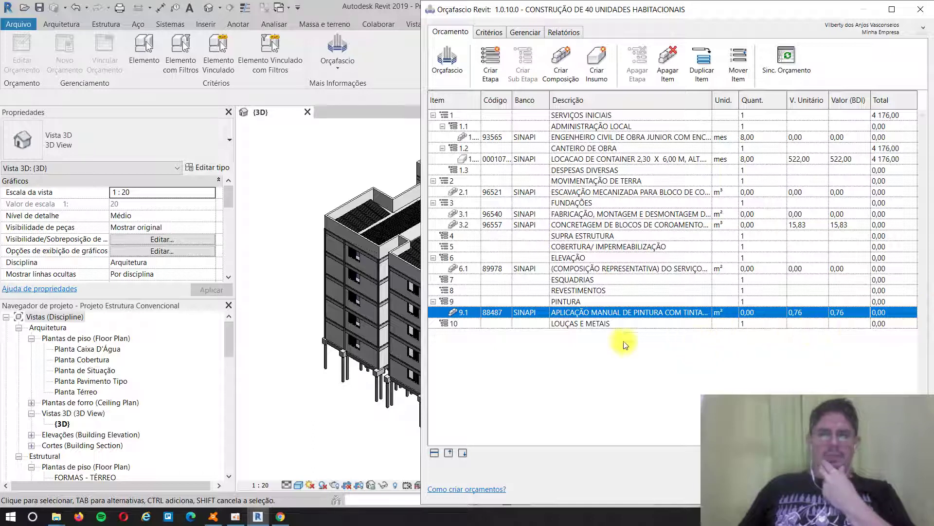
- Create a new composition line from the SINAPI bank under the LOUÇAS E METAIS stage
{"action": "left_click", "coordinate": [609, 323]}
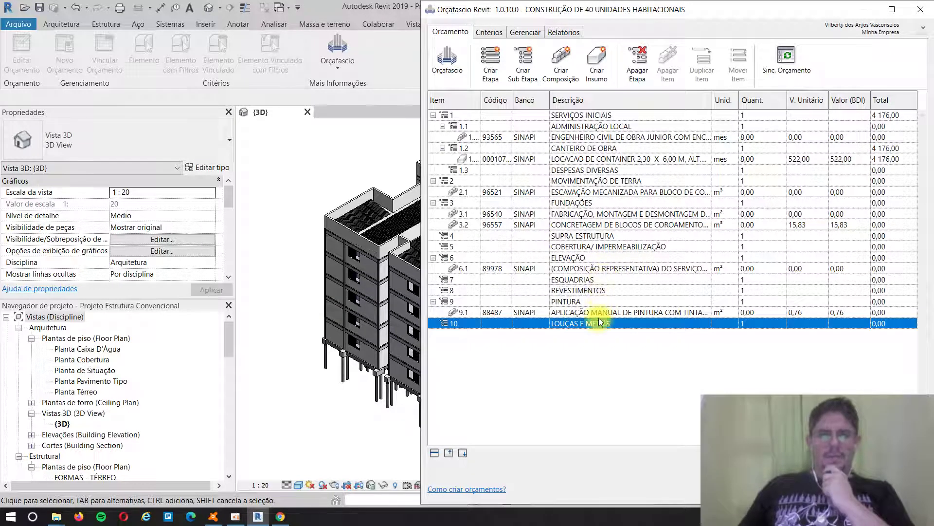
{"action": "left_click", "coordinate": [561, 61]}
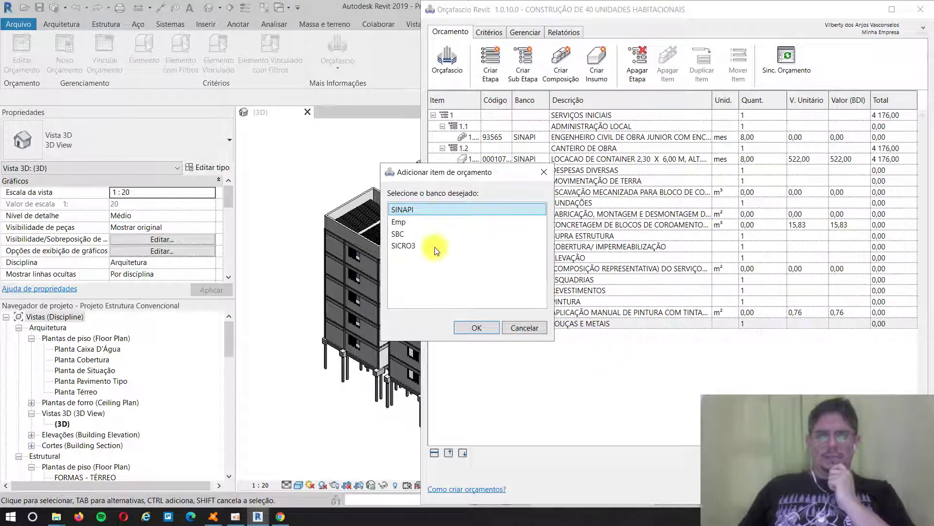
{"action": "left_click", "coordinate": [481, 327]}
- Search the description of the new LOUÇAS E METAIS composition for CAIXA ACO
{"action": "left_click", "coordinate": [557, 335]}
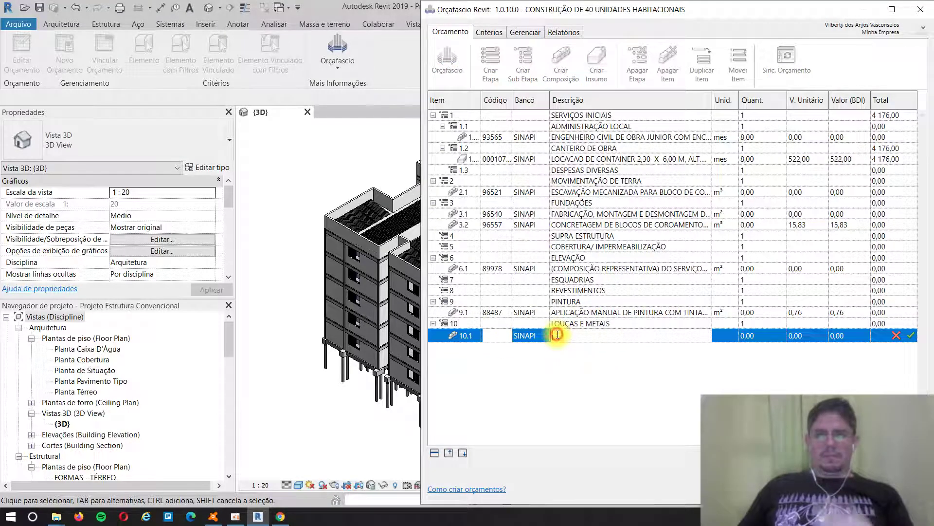
{"action": "type", "text": "CAIXA "}
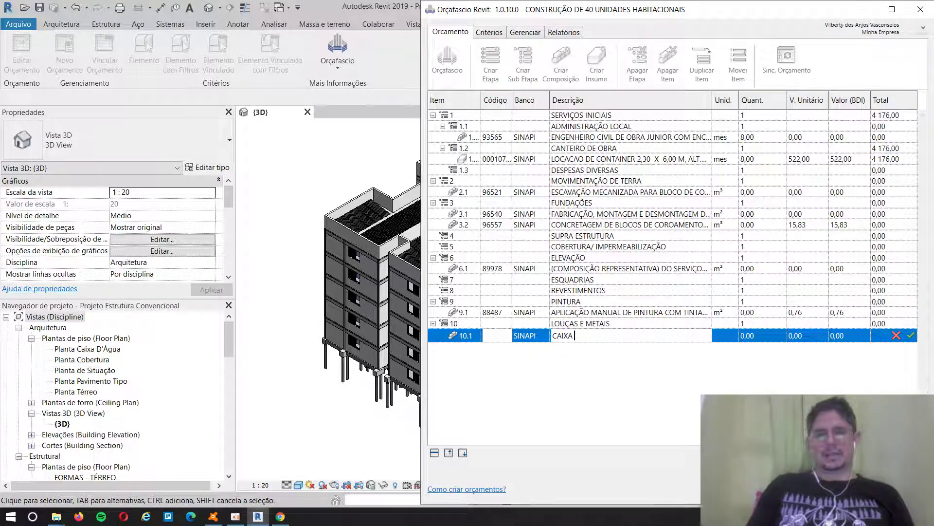
{"action": "type", "text": "A"}
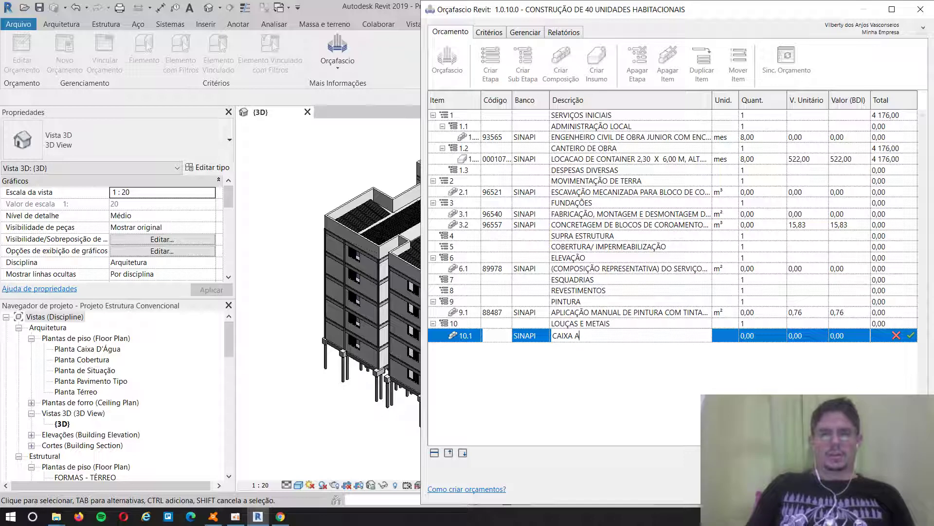
{"action": "type", "text": "OPL"}
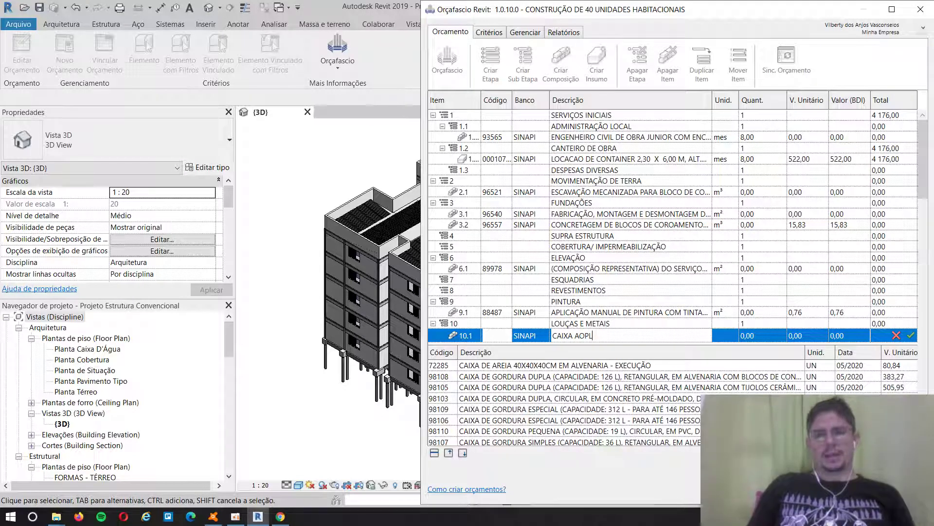
{"action": "key", "text": "BackSpace"}
{"action": "key", "text": "BackSpace"}
{"action": "key", "text": "BackSpace"}
{"action": "type", "text": "CO"}
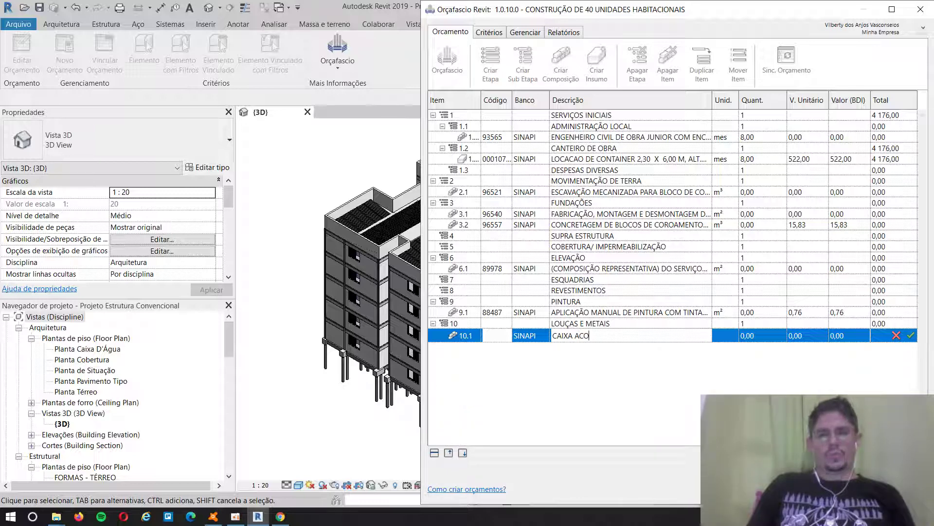
- Search the new item 10.1 by "CAIXA ACOPLAD" and fill it with SINAPI composition 86932, then save the row
{"action": "type", "text": "D"}
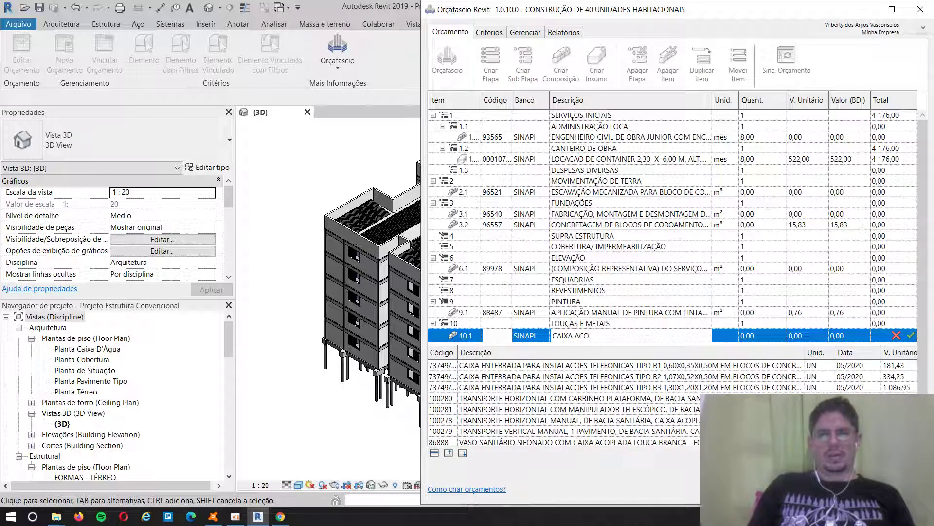
{"action": "type", "text": "PLADA"}
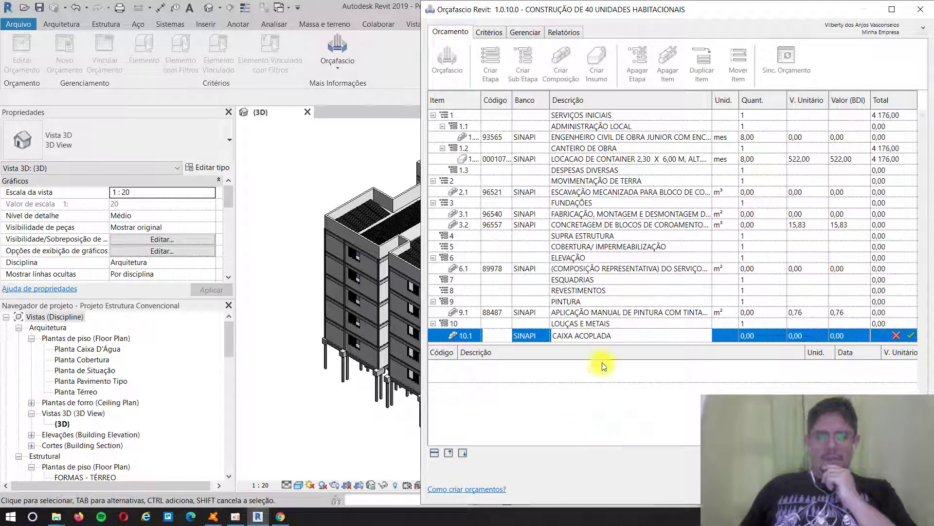
{"action": "key", "text": "BackSpace"}
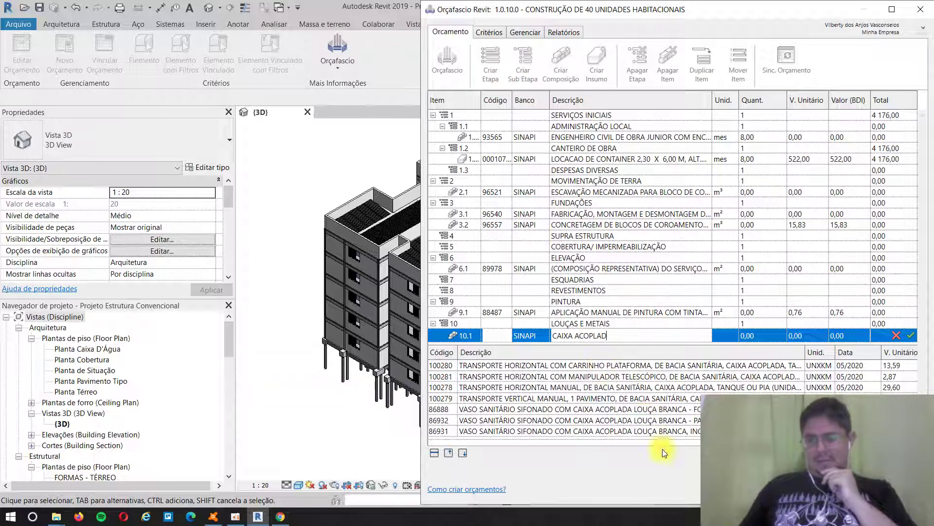
{"action": "left_click", "coordinate": [675, 410]}
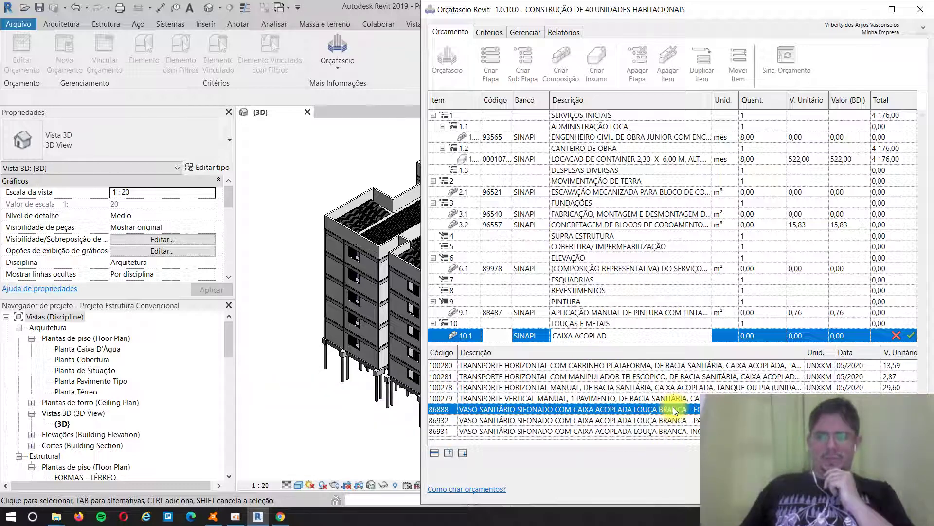
{"action": "left_click", "coordinate": [672, 421]}
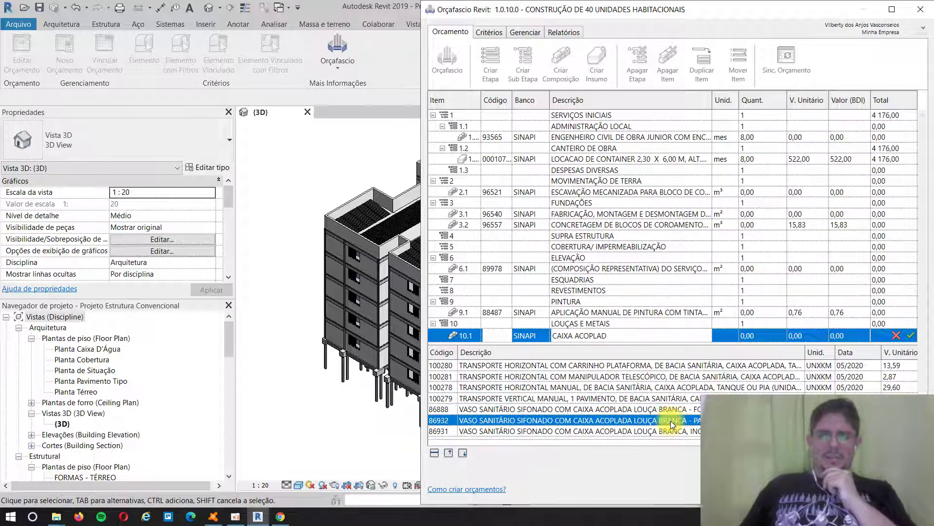
{"action": "double_click", "coordinate": [672, 421]}
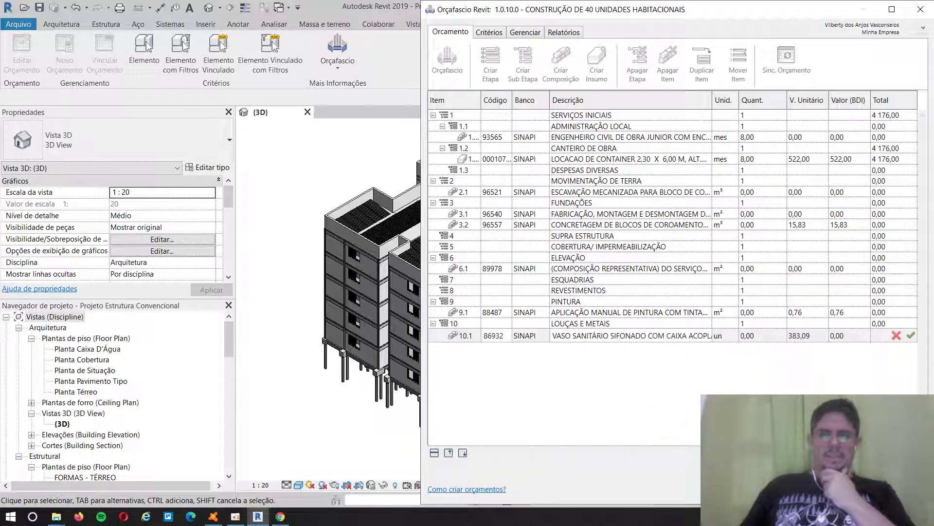
{"action": "left_click", "coordinate": [910, 336]}
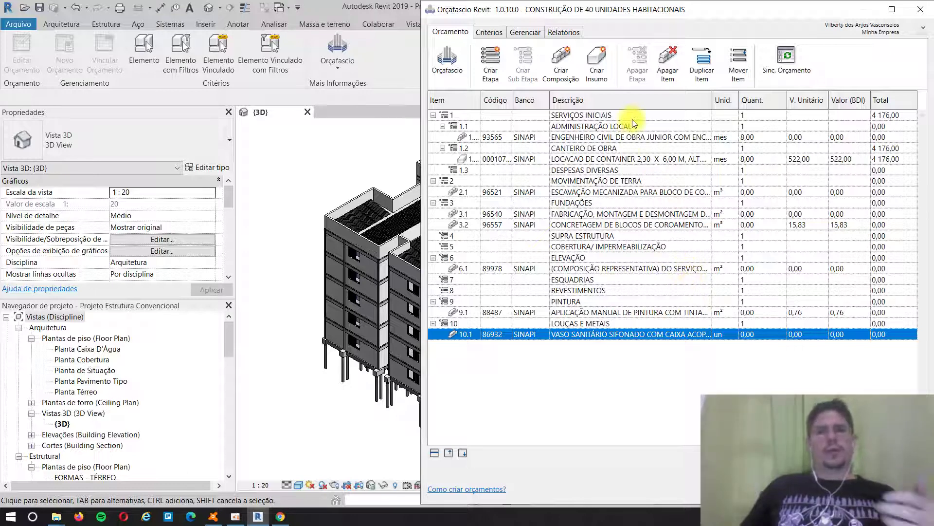
{"action": "left_click", "coordinate": [267, 144]}
{"action": "left_click", "coordinate": [576, 336]}
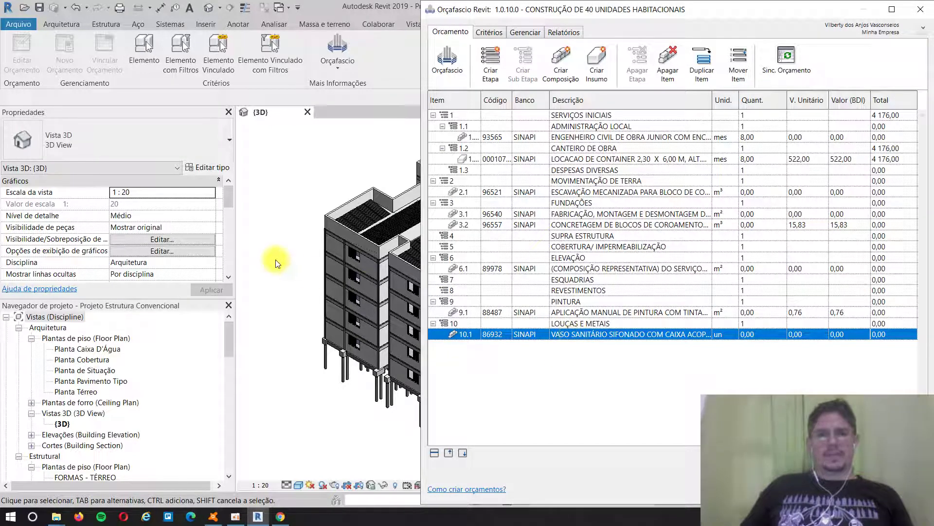
{"action": "left_click", "coordinate": [290, 234]}
{"action": "scroll", "coordinate": [292, 236], "scroll_direction": "up", "scroll_amount": 2}
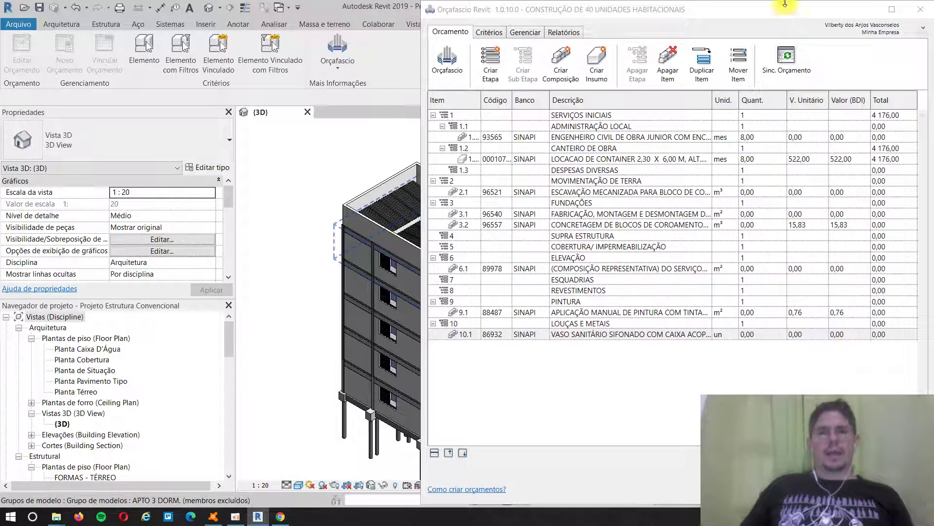
{"action": "left_click", "coordinate": [333, 186]}
{"action": "scroll", "coordinate": [302, 214], "scroll_direction": "down", "scroll_amount": 3}
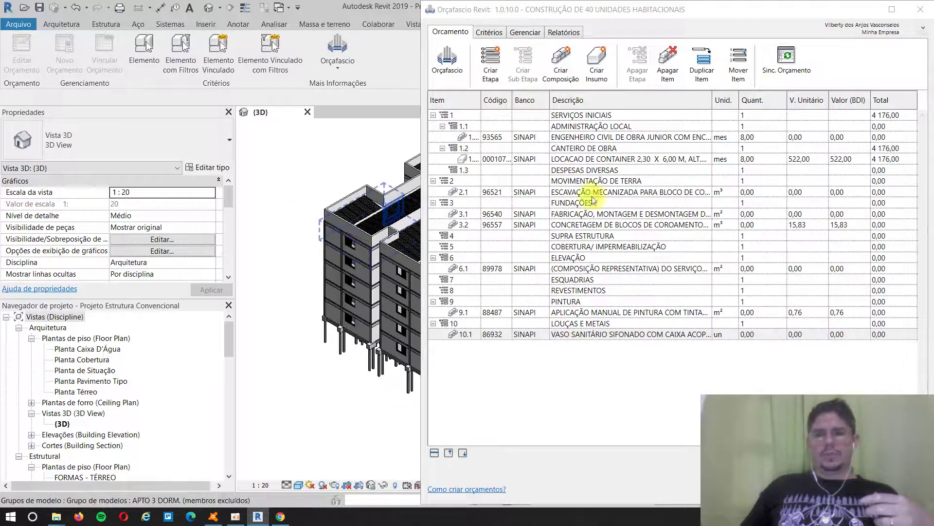
- Close the budget window and select a bathroom's Caixa Acoplada toilet in the Planta Pavimento Tipo floor plan
{"action": "left_click", "coordinate": [921, 9]}
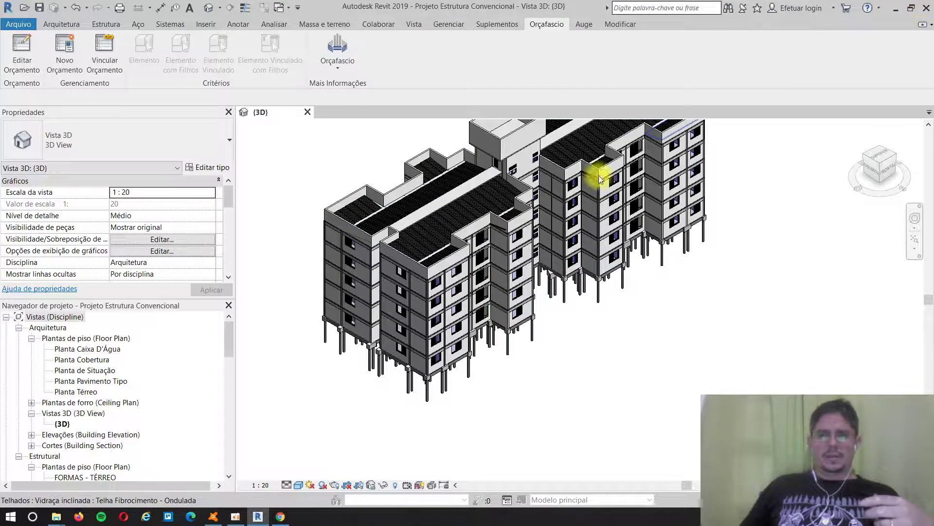
{"action": "scroll", "coordinate": [392, 239], "scroll_direction": "up", "scroll_amount": 5}
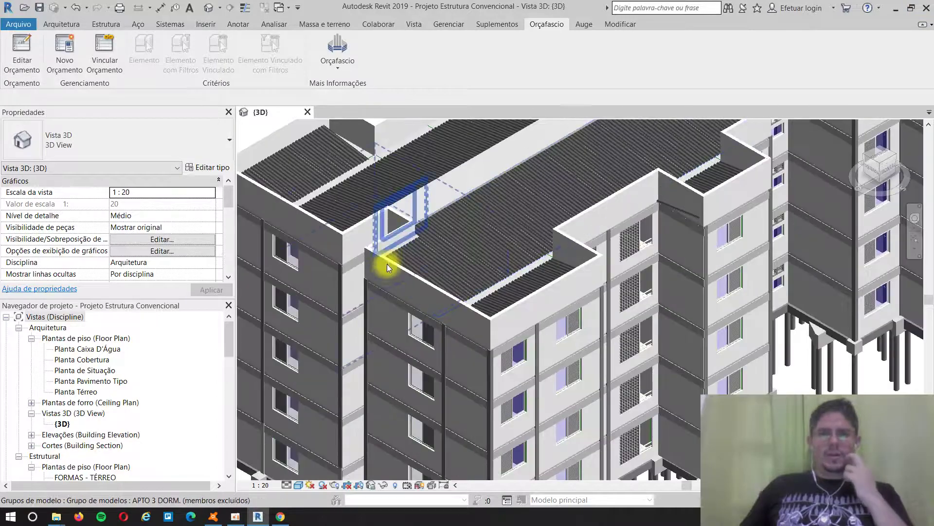
{"action": "scroll", "coordinate": [387, 276], "scroll_direction": "down", "scroll_amount": 3}
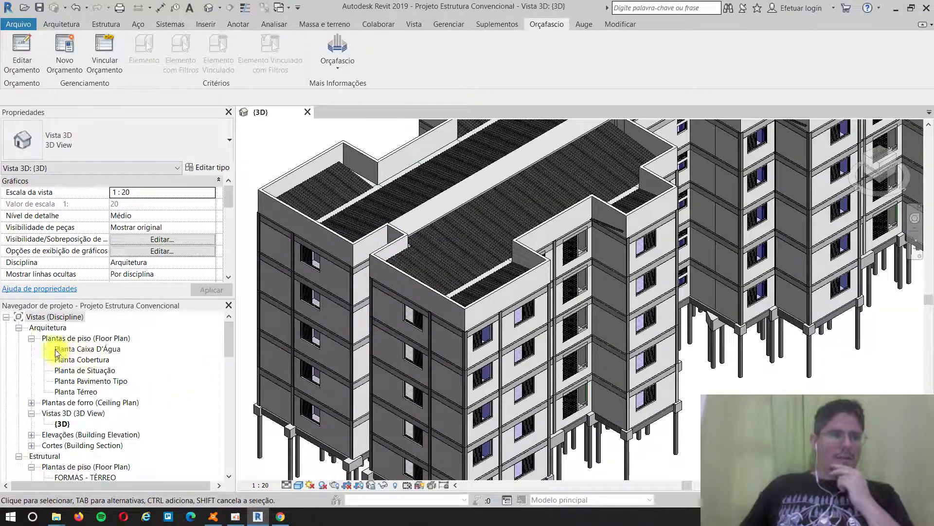
{"action": "double_click", "coordinate": [89, 381]}
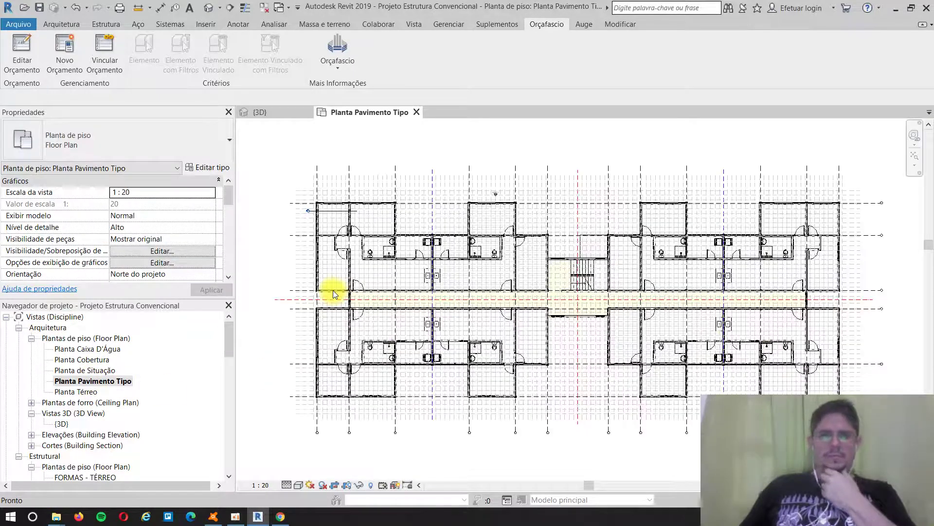
{"action": "scroll", "coordinate": [359, 256], "scroll_direction": "up", "scroll_amount": 4}
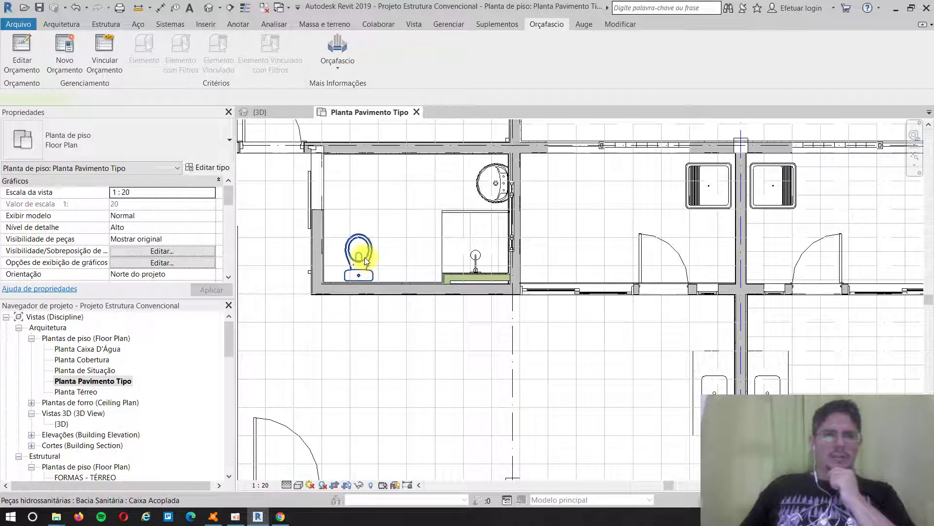
{"action": "left_click", "coordinate": [365, 257]}
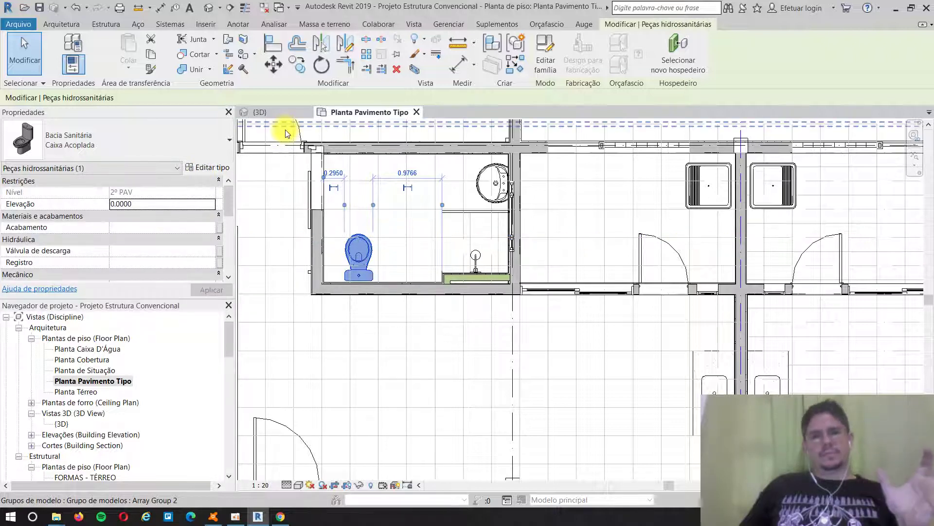
- Reopen the Orçafascio budget and open the criteria editor for toilet item 10.1 under LOUÇAS E METAIS
{"action": "left_click", "coordinate": [539, 25]}
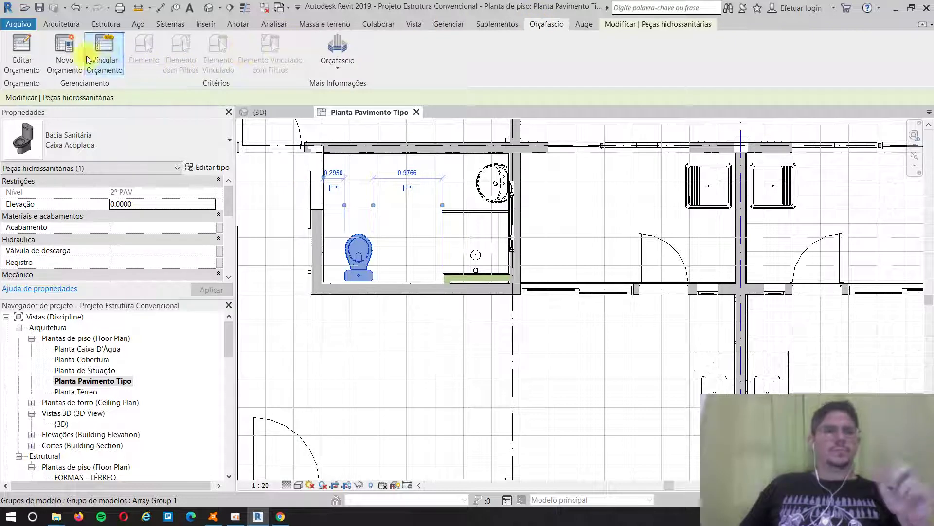
{"action": "left_click", "coordinate": [25, 53]}
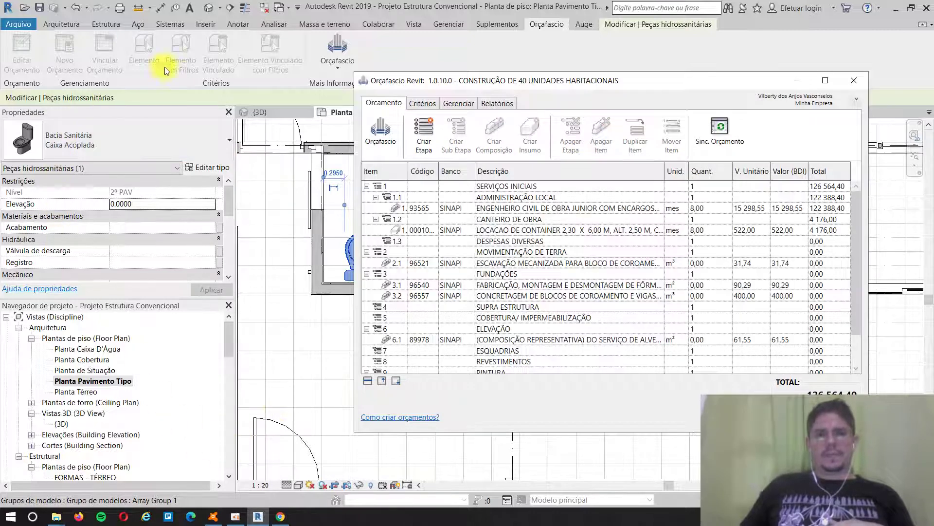
{"action": "mouse_move", "coordinate": [231, 517]}
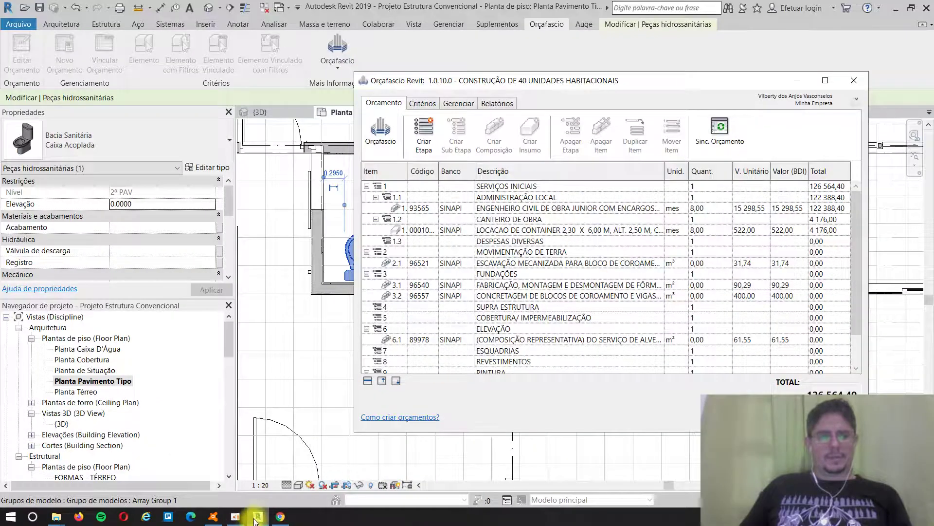
{"action": "mouse_move", "coordinate": [267, 511]}
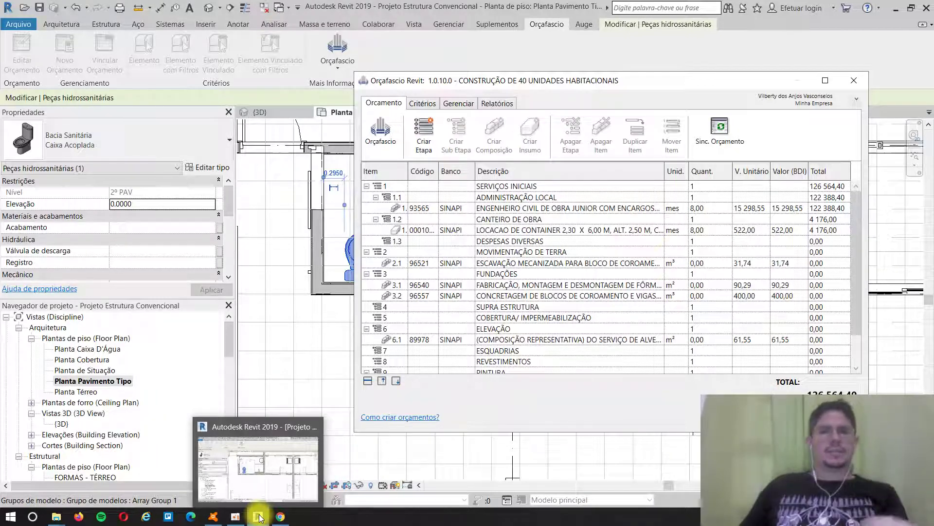
{"action": "left_click", "coordinate": [732, 79]}
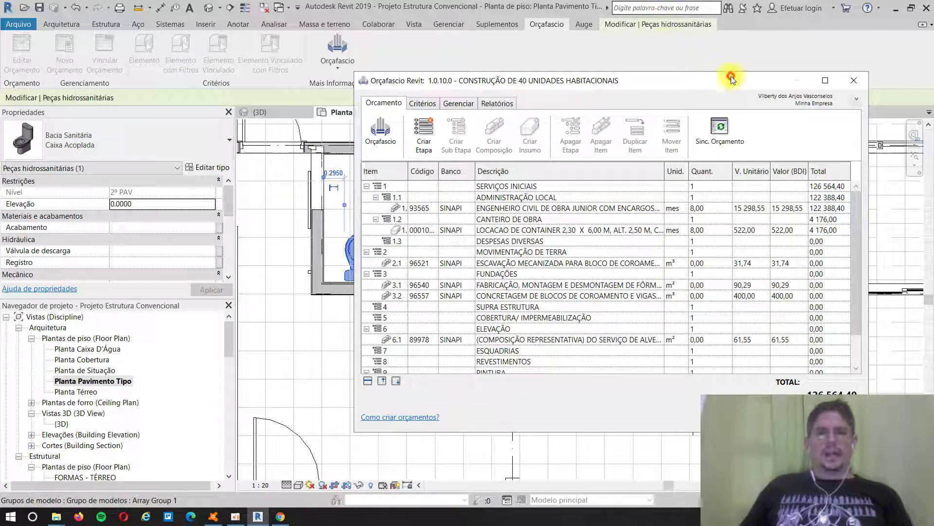
{"action": "scroll", "coordinate": [510, 312], "scroll_direction": "down", "scroll_amount": 2}
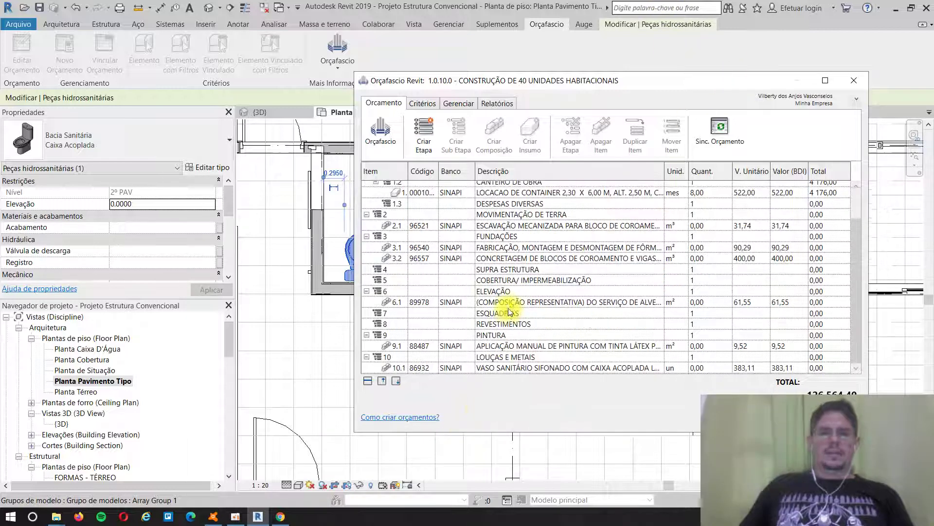
{"action": "left_click", "coordinate": [515, 367]}
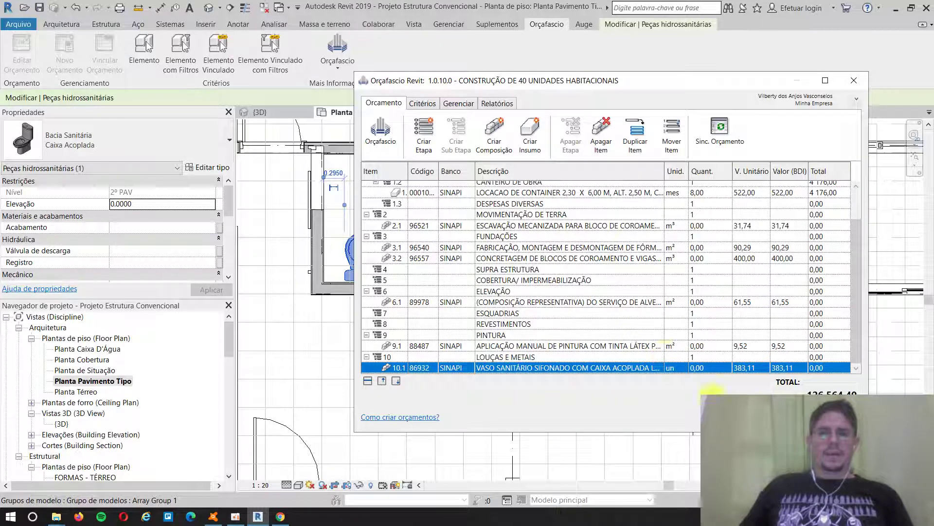
{"action": "double_click", "coordinate": [733, 371]}
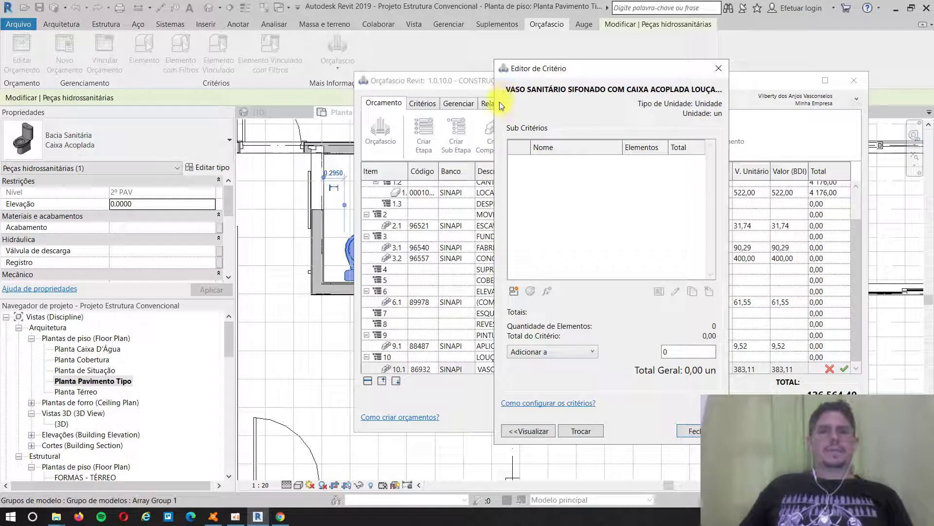
- Add a sub-criterion to the toilet item using the category Peças hidrossanitárias
{"action": "left_click_drag", "start_coordinate": [495, 115], "coordinate": [399, 106]}
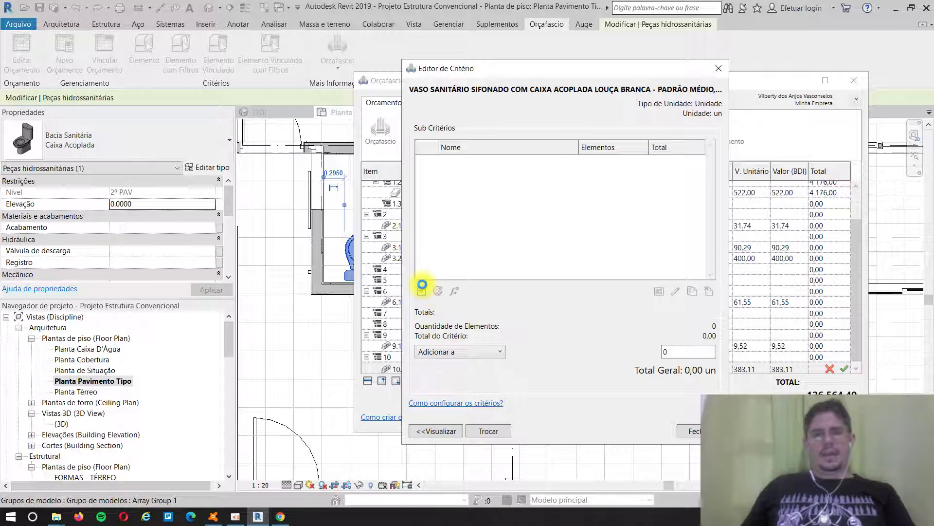
{"action": "left_click", "coordinate": [422, 290]}
{"action": "left_click_drag", "start_coordinate": [528, 72], "coordinate": [481, 81]}
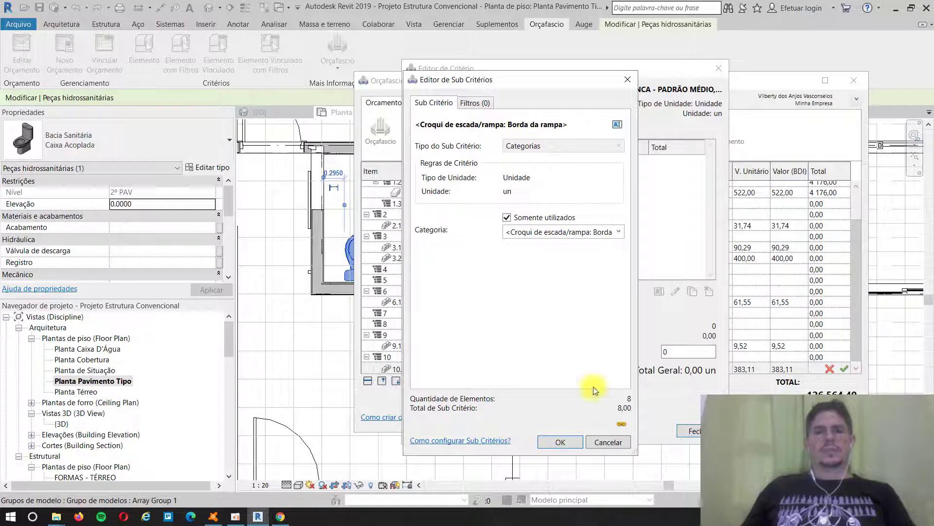
{"action": "left_click", "coordinate": [619, 233]}
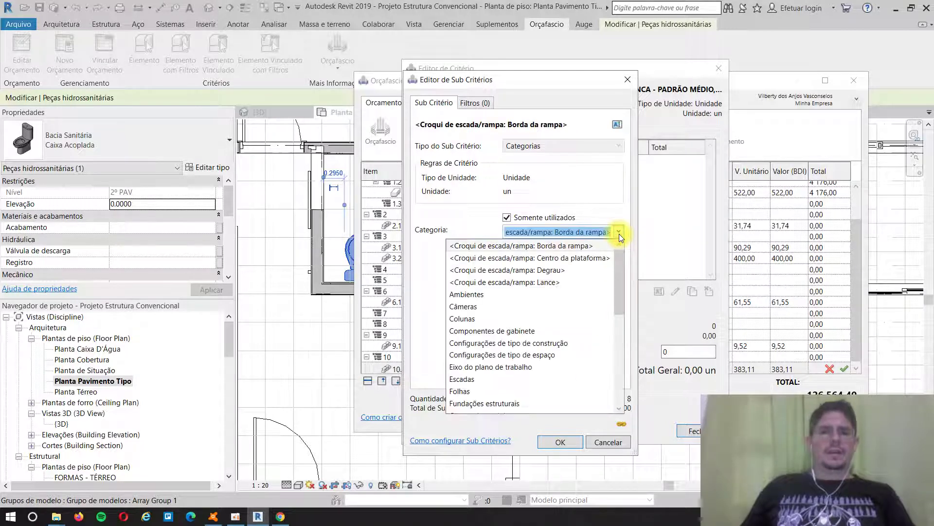
{"action": "left_click_drag", "start_coordinate": [617, 260], "coordinate": [619, 315]}
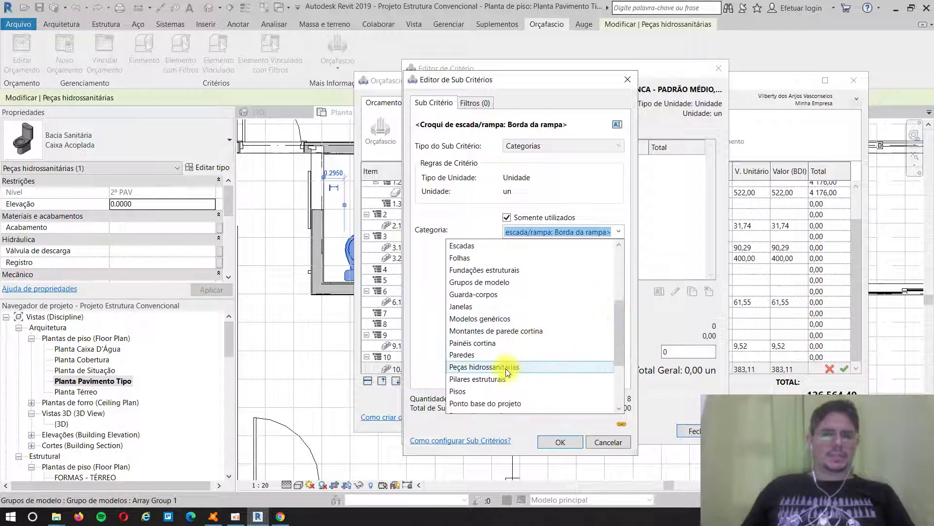
{"action": "left_click", "coordinate": [493, 368]}
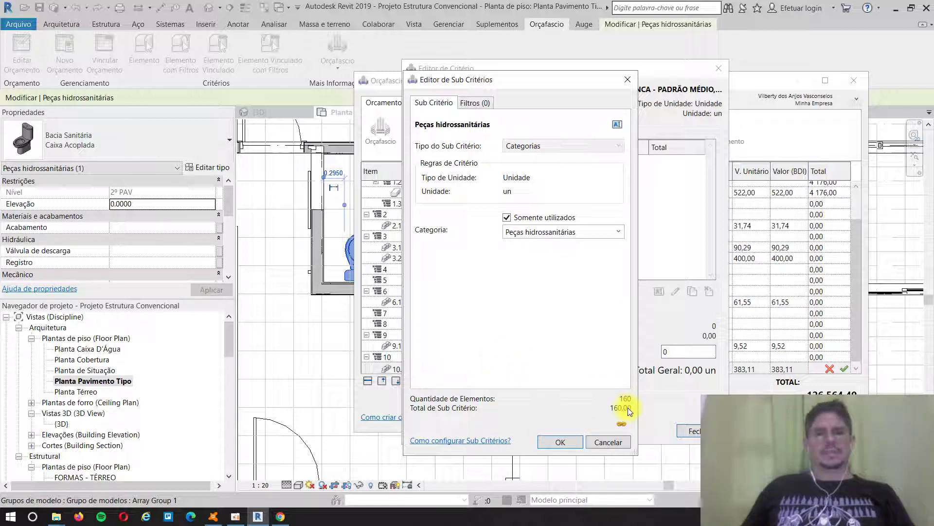
{"action": "left_click", "coordinate": [560, 442]}
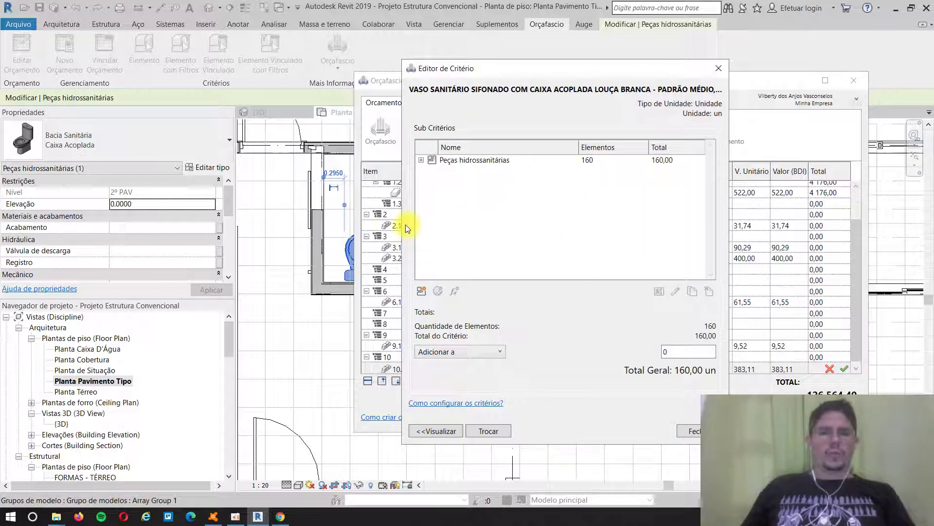
- Show the 3D preview of the toilet criterion, enlarge it and examine which plumbing fixtures it captures
{"action": "left_click_drag", "start_coordinate": [403, 226], "coordinate": [454, 241]}
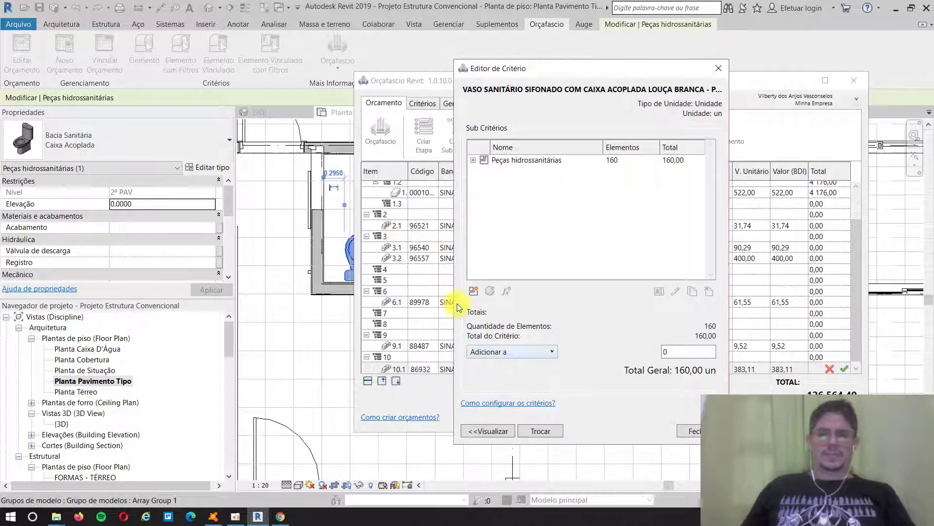
{"action": "left_click", "coordinate": [485, 431]}
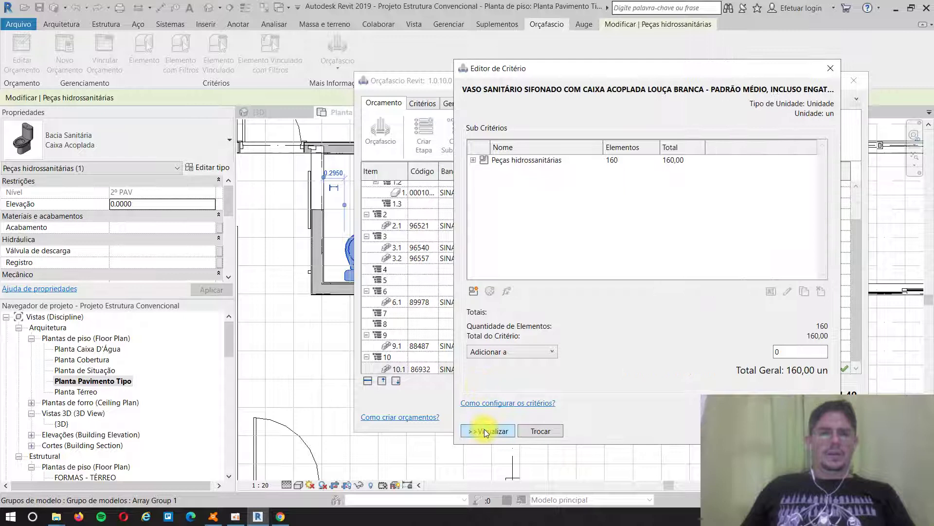
{"action": "left_click", "coordinate": [484, 430]}
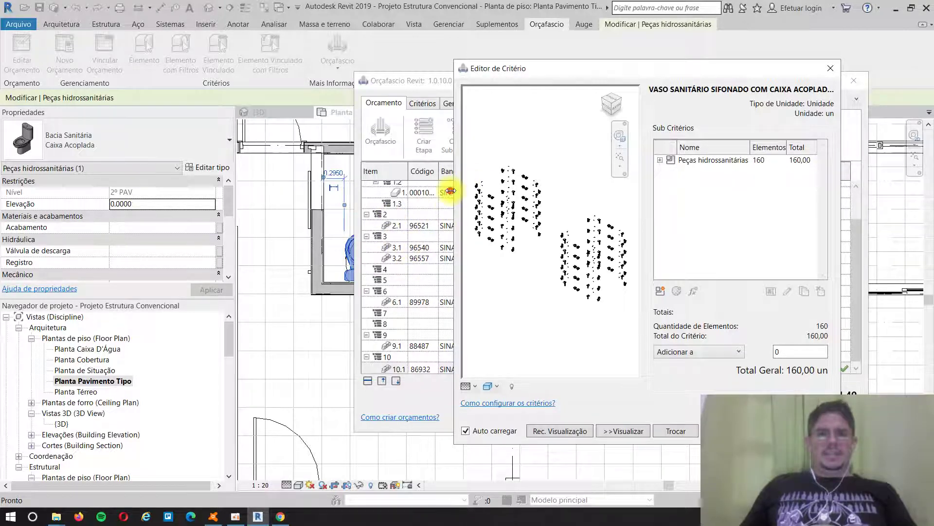
{"action": "left_click_drag", "start_coordinate": [454, 189], "coordinate": [179, 192]}
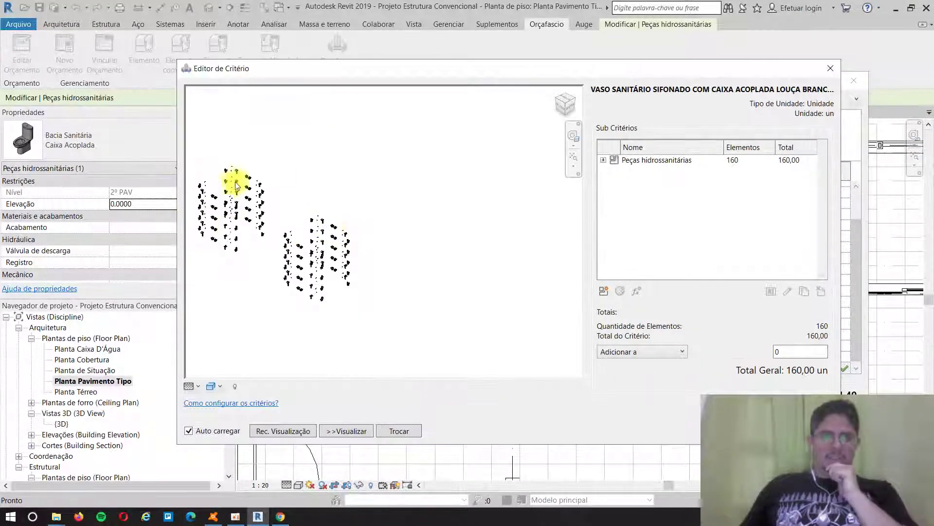
{"action": "scroll", "coordinate": [200, 208], "scroll_direction": "up", "scroll_amount": 6}
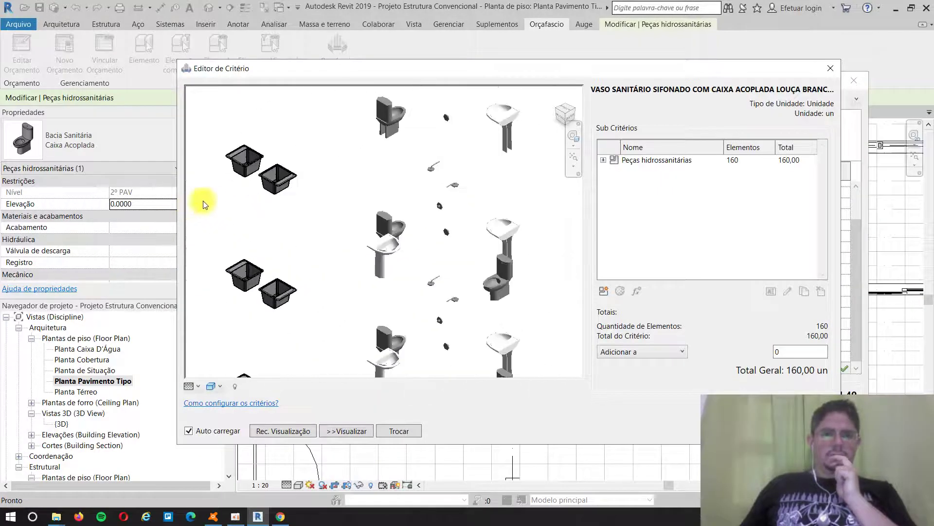
- Examine the individual plumbing fixtures captured in the toilet criterion's 3D preview
{"action": "scroll", "coordinate": [426, 338], "scroll_direction": "down", "scroll_amount": 1}
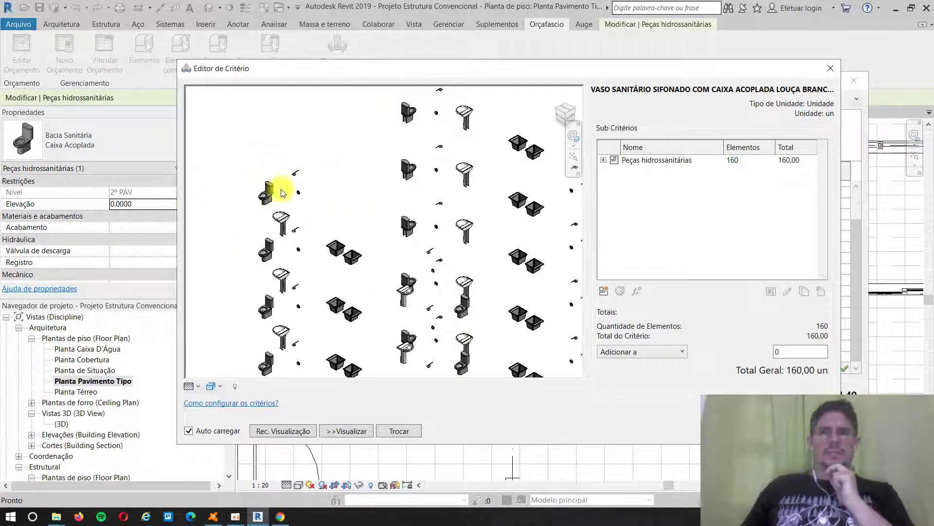
{"action": "scroll", "coordinate": [287, 173], "scroll_direction": "up", "scroll_amount": 5}
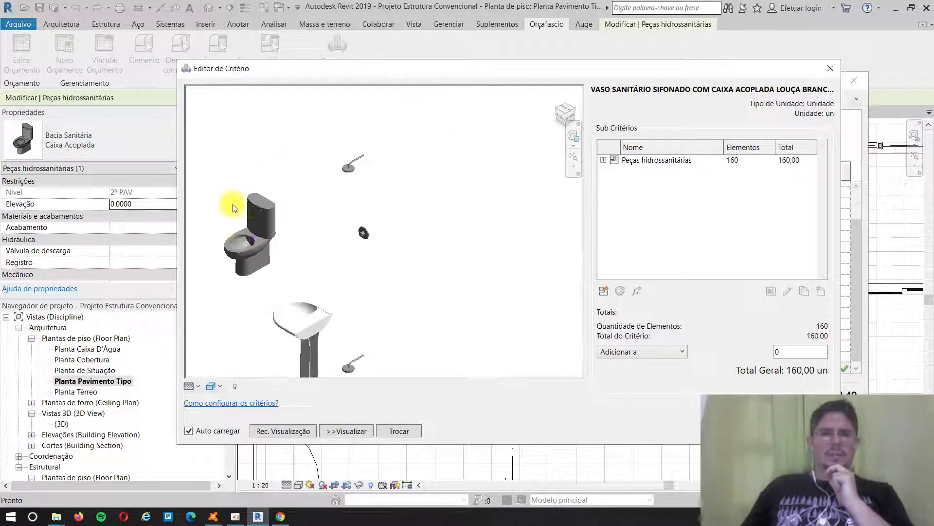
{"action": "scroll", "coordinate": [268, 269], "scroll_direction": "down", "scroll_amount": 4}
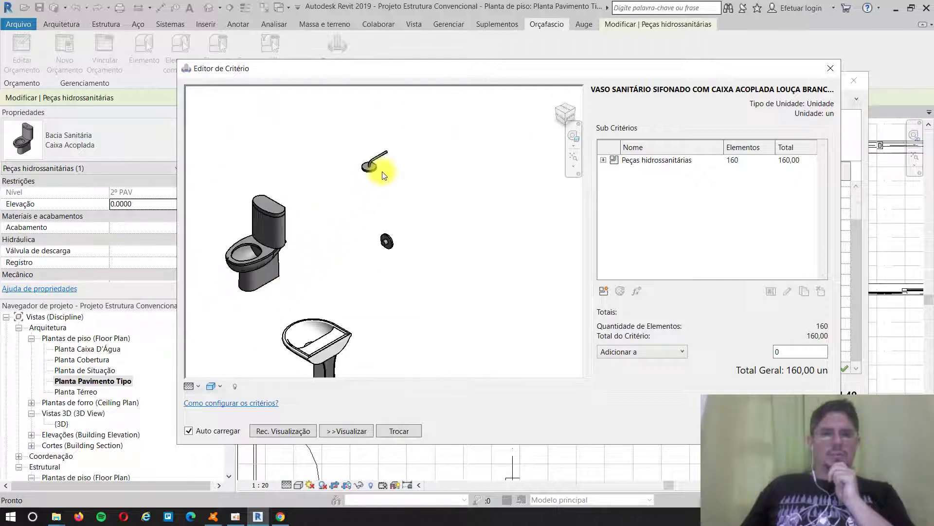
{"action": "scroll", "coordinate": [363, 180], "scroll_direction": "down", "scroll_amount": 2}
{"action": "scroll", "coordinate": [326, 322], "scroll_direction": "up", "scroll_amount": 3}
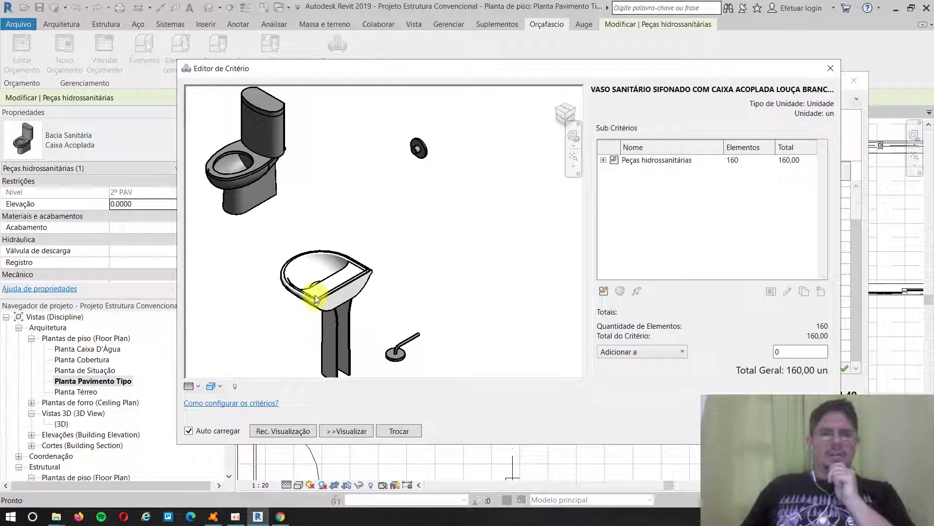
{"action": "scroll", "coordinate": [268, 253], "scroll_direction": "down", "scroll_amount": 1}
{"action": "scroll", "coordinate": [269, 254], "scroll_direction": "down", "scroll_amount": 3}
{"action": "scroll", "coordinate": [365, 302], "scroll_direction": "up", "scroll_amount": 4}
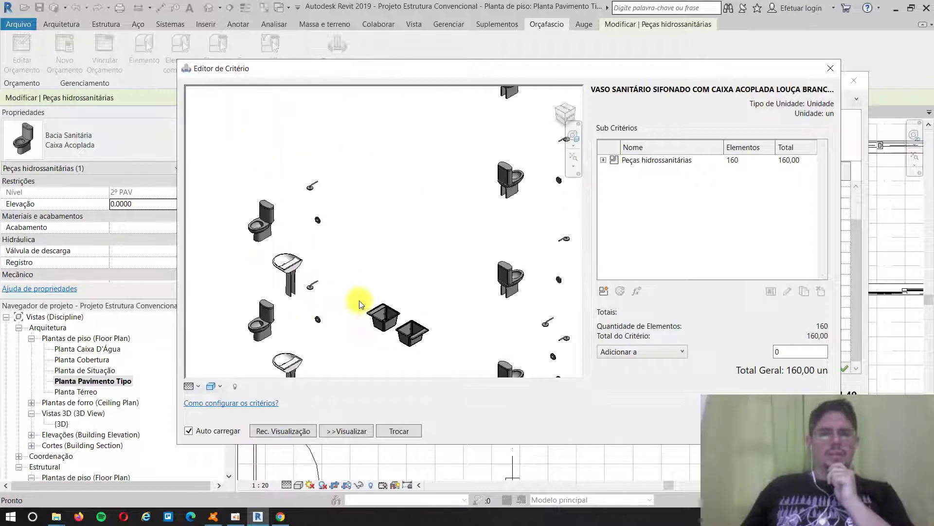
{"action": "scroll", "coordinate": [395, 336], "scroll_direction": "up", "scroll_amount": 1}
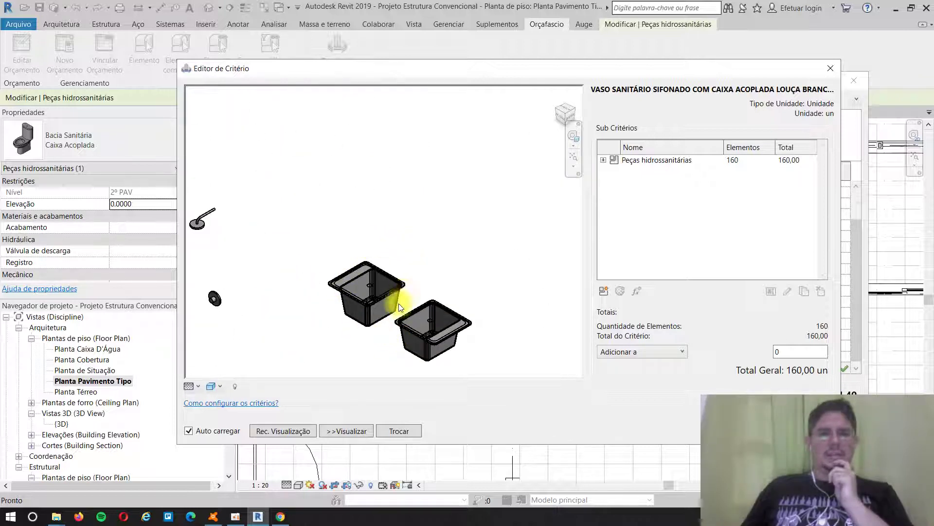
{"action": "scroll", "coordinate": [380, 294], "scroll_direction": "down", "scroll_amount": 2}
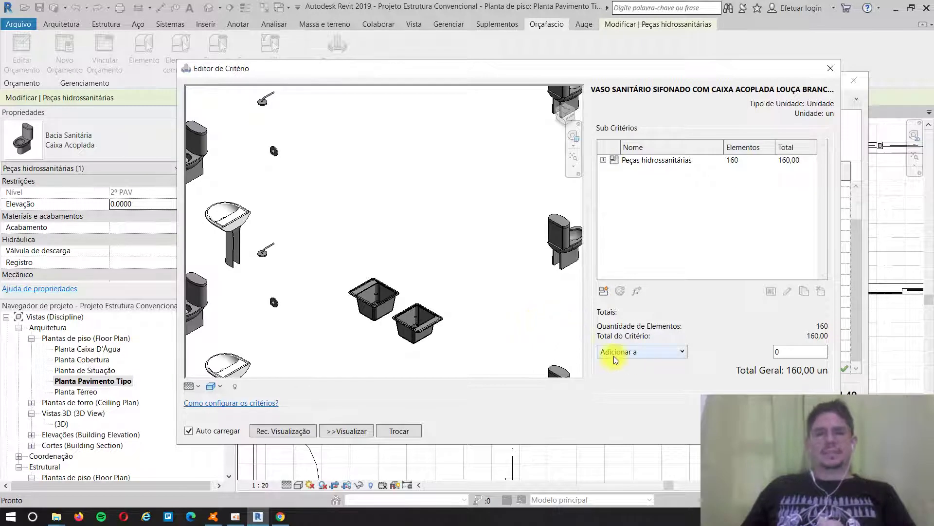
- Open the Peças hidrossanitárias sub-criterion for editing and start a new family filter
{"action": "left_click", "coordinate": [651, 160]}
{"action": "scroll", "coordinate": [475, 221], "scroll_direction": "down", "scroll_amount": 2}
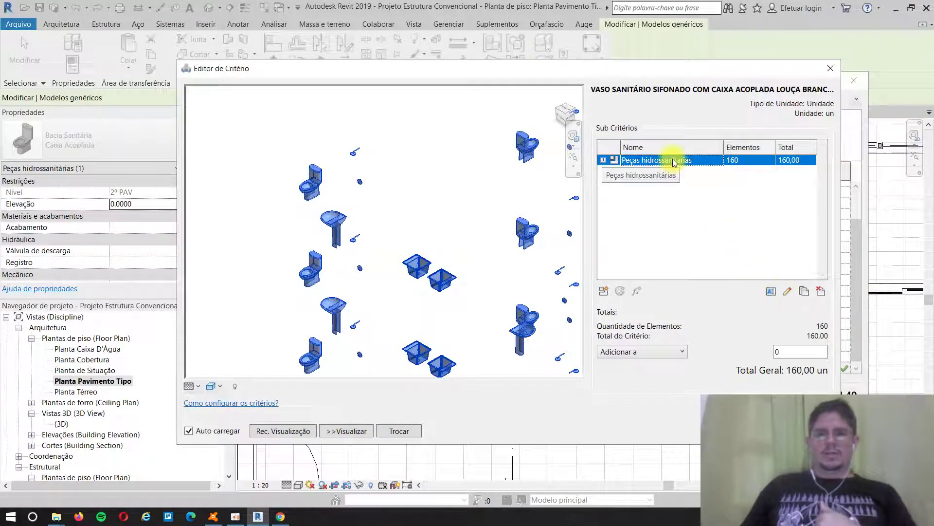
{"action": "double_click", "coordinate": [674, 161]}
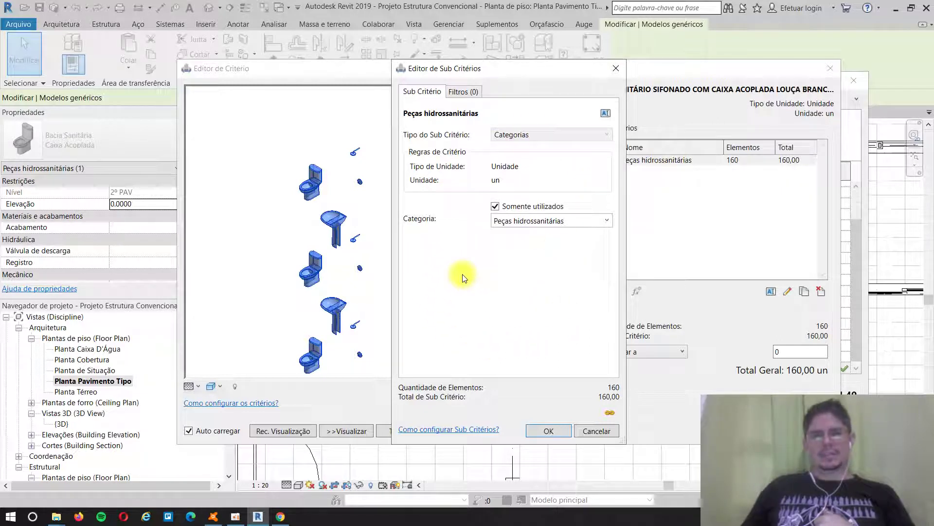
{"action": "left_click", "coordinate": [461, 96]}
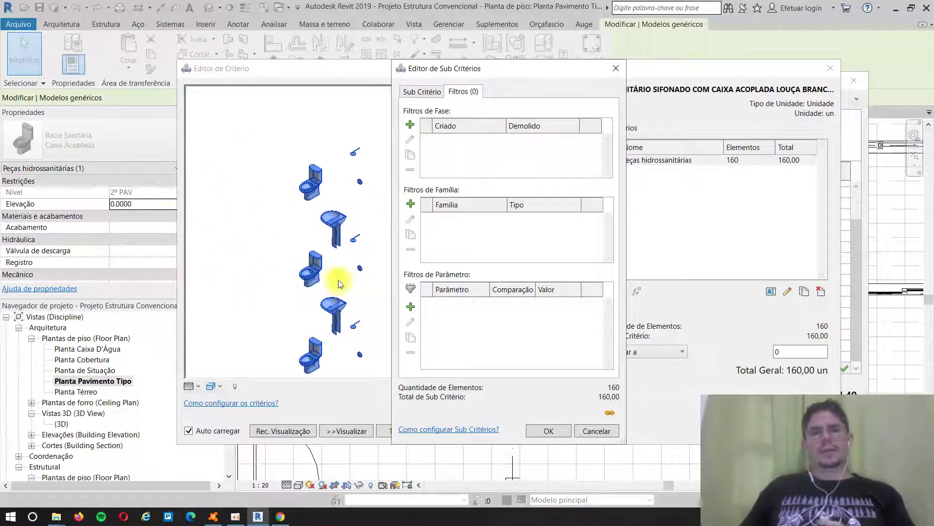
{"action": "left_click", "coordinate": [410, 204]}
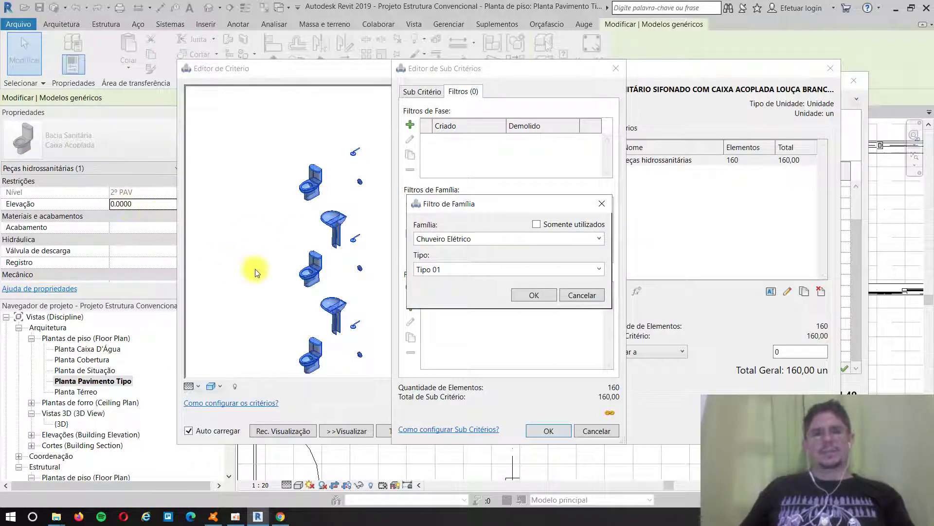
- Compare the families offered for the filter with and without the Somente utilizados option, and check the available types
{"action": "left_click", "coordinate": [599, 238]}
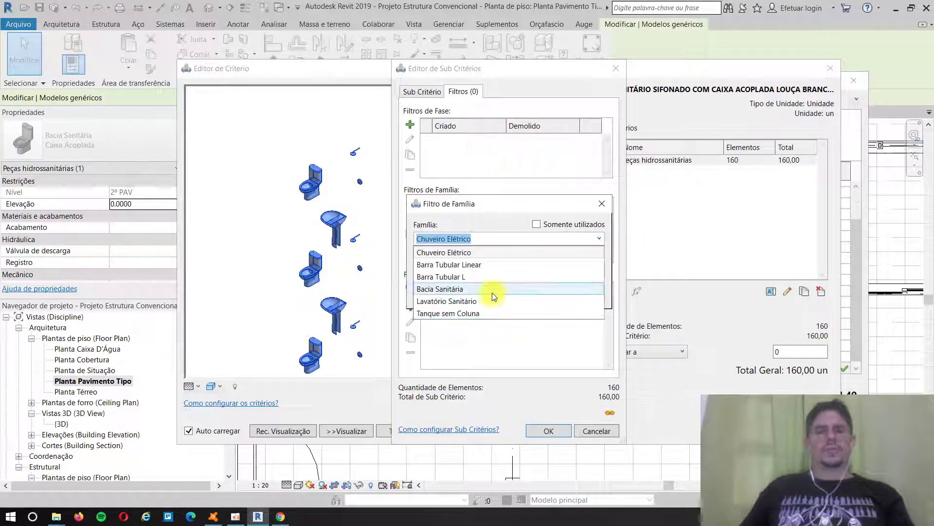
{"action": "left_click", "coordinate": [506, 207]}
{"action": "left_click", "coordinate": [600, 268]}
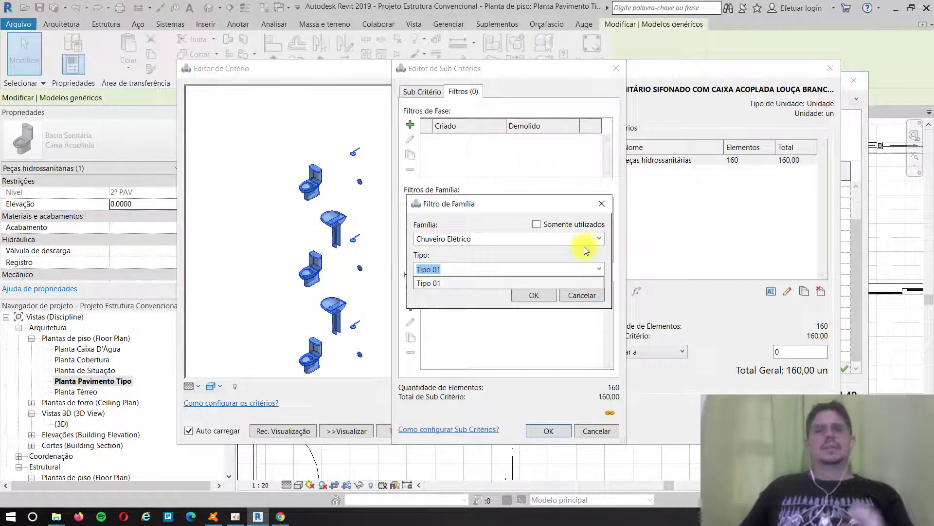
{"action": "left_click", "coordinate": [537, 226]}
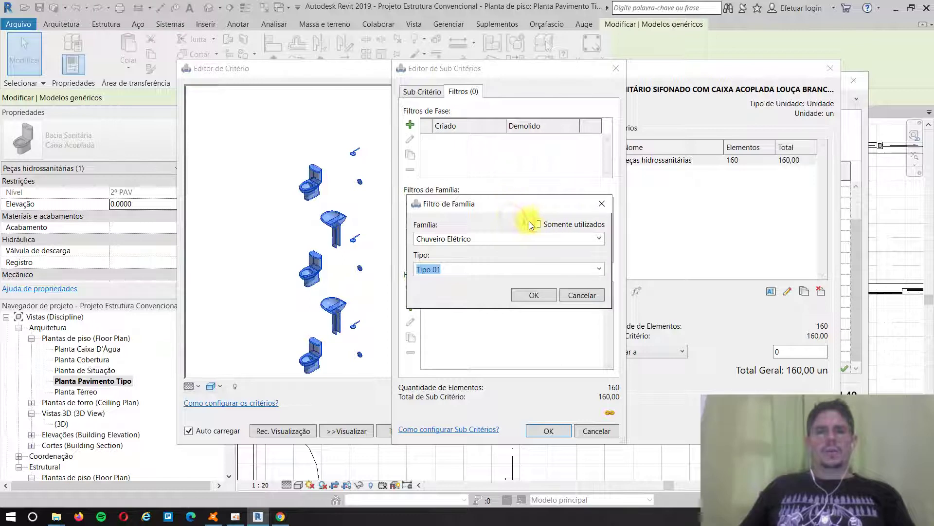
{"action": "left_click", "coordinate": [536, 224]}
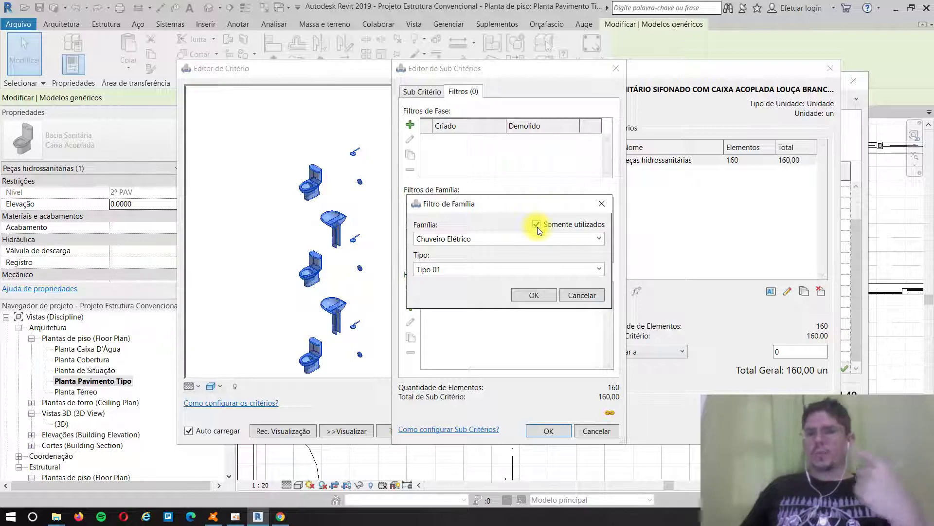
{"action": "left_click", "coordinate": [599, 240]}
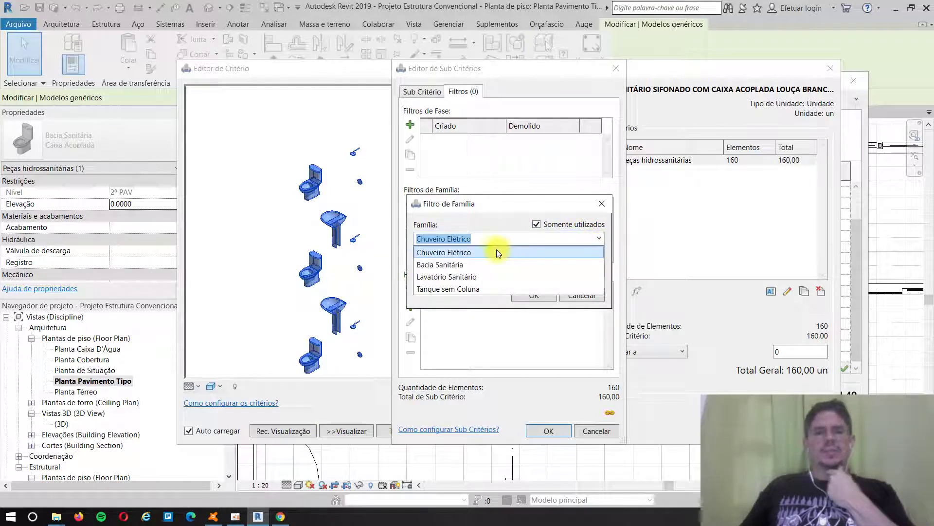
{"action": "left_click", "coordinate": [536, 225]}
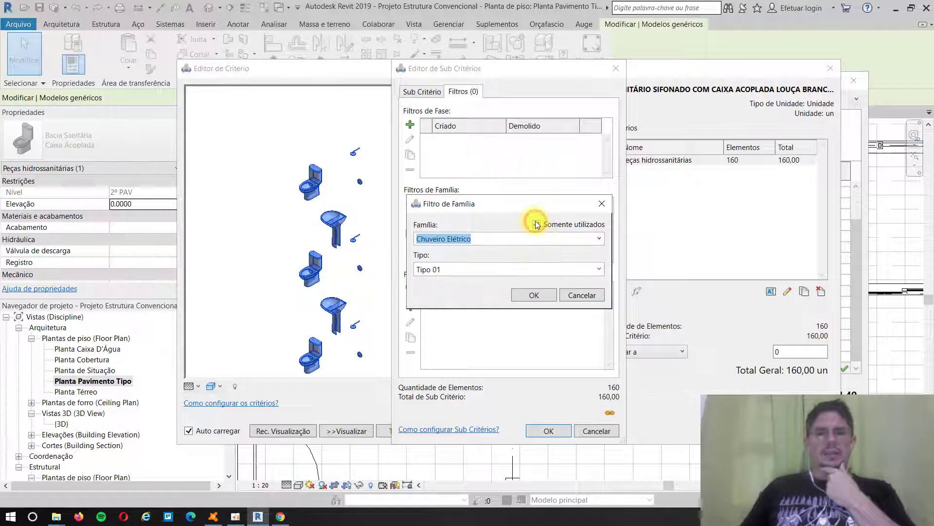
{"action": "left_click", "coordinate": [536, 224]}
{"action": "left_click", "coordinate": [599, 239]}
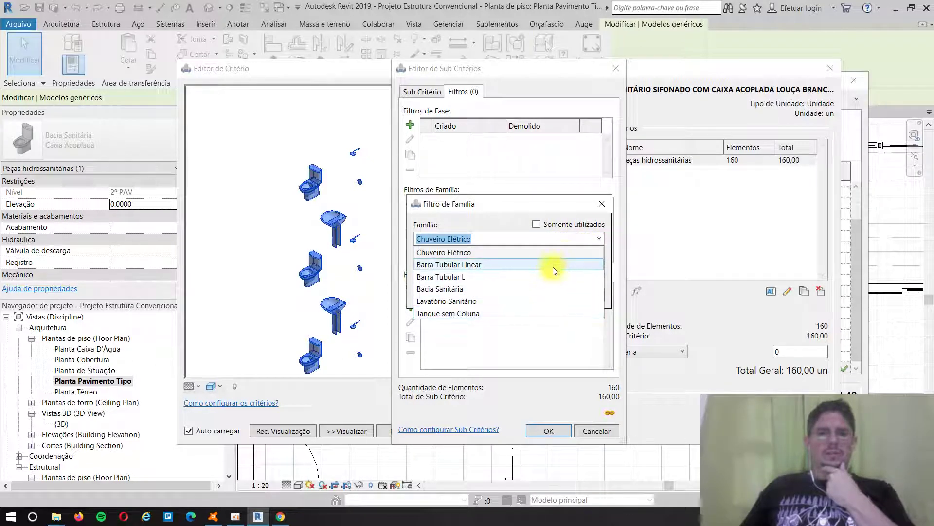
{"action": "left_click", "coordinate": [539, 222]}
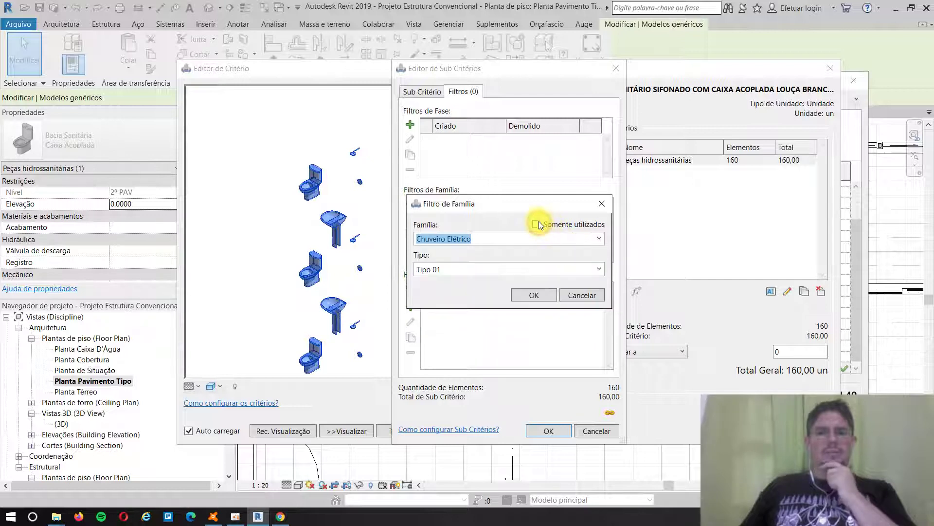
- With Somente utilizados enabled, add a family filter for Bacia Sanitária, type Caixa Acoplada, and save the sub-criterion
{"action": "left_click", "coordinate": [538, 223]}
{"action": "left_click", "coordinate": [599, 239]}
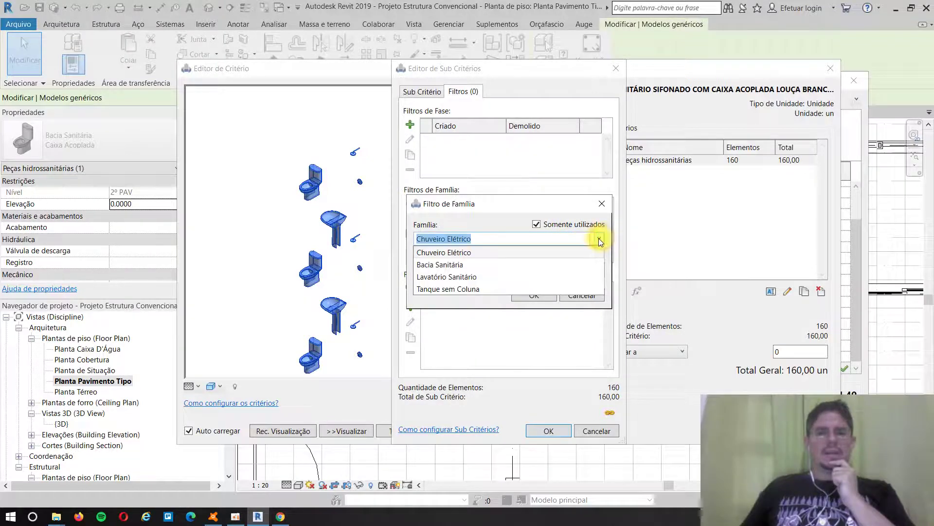
{"action": "left_click", "coordinate": [478, 264]}
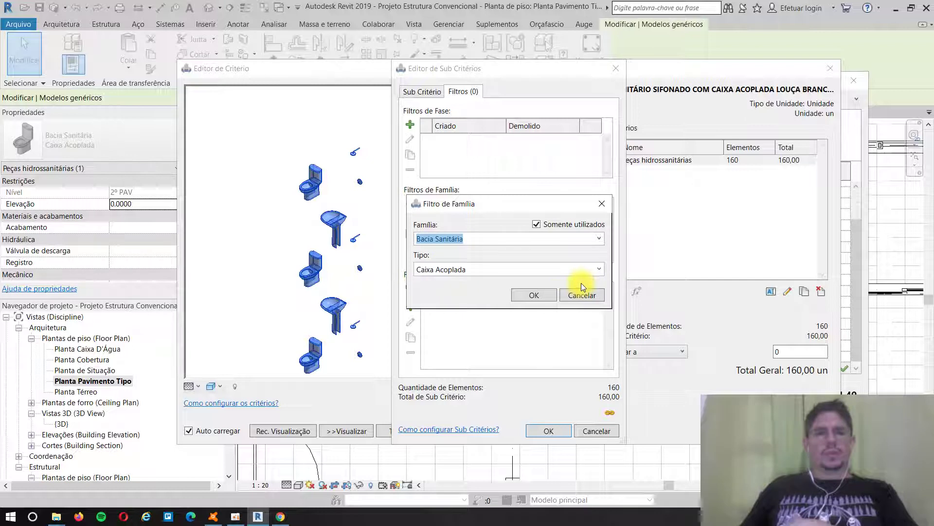
{"action": "left_click", "coordinate": [601, 268]}
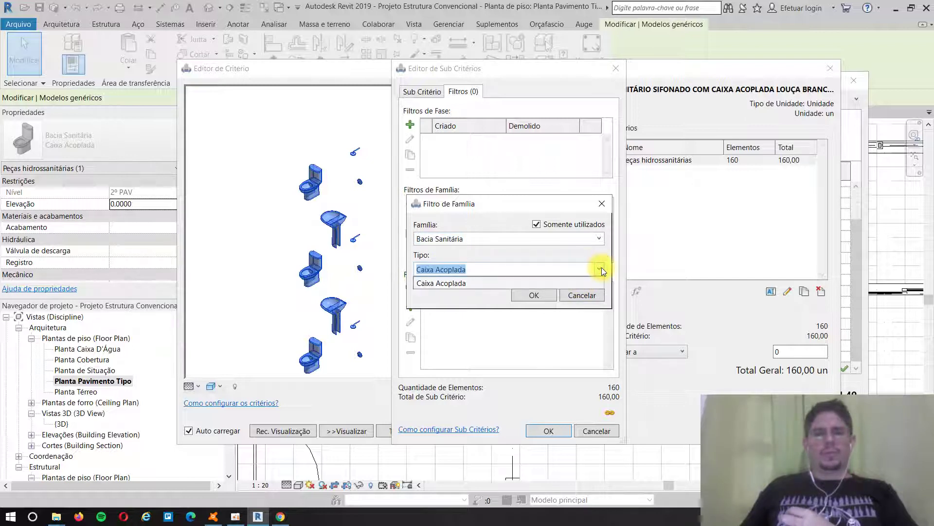
{"action": "left_click", "coordinate": [451, 283]}
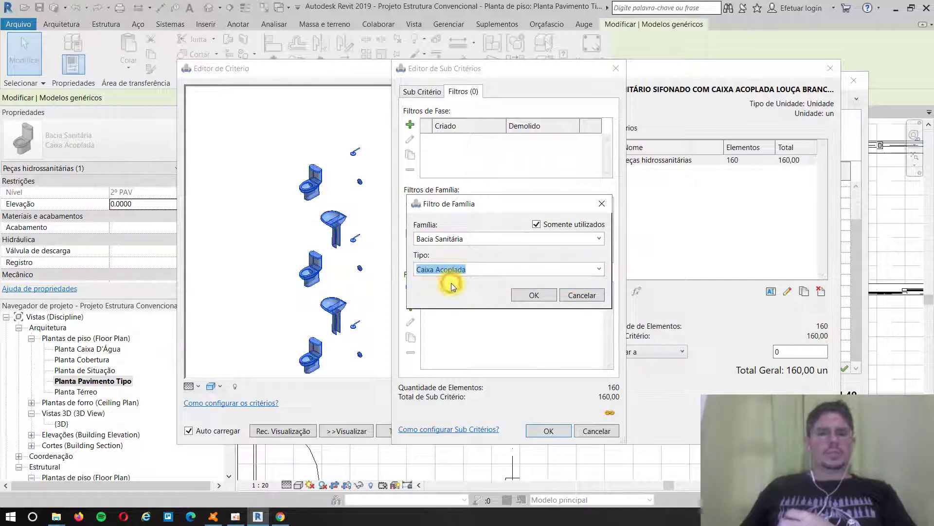
{"action": "left_click", "coordinate": [533, 295]}
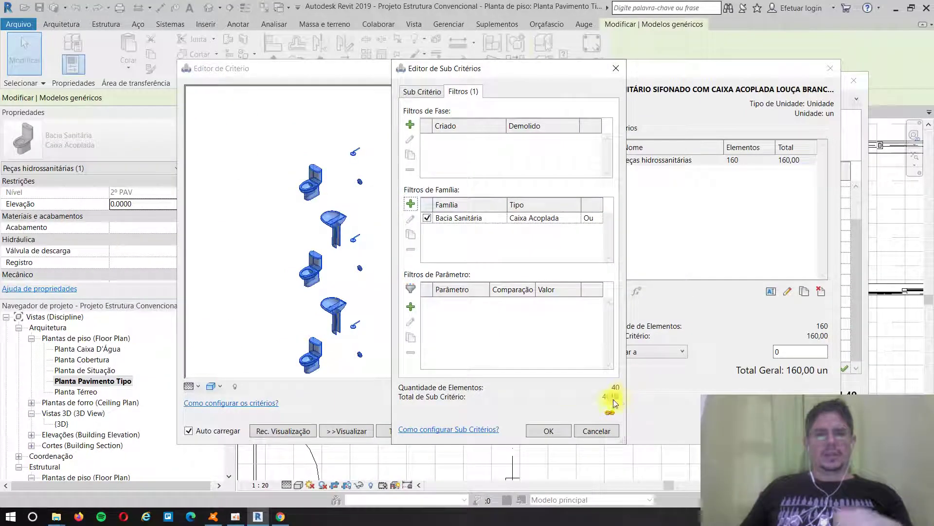
{"action": "left_click", "coordinate": [540, 427]}
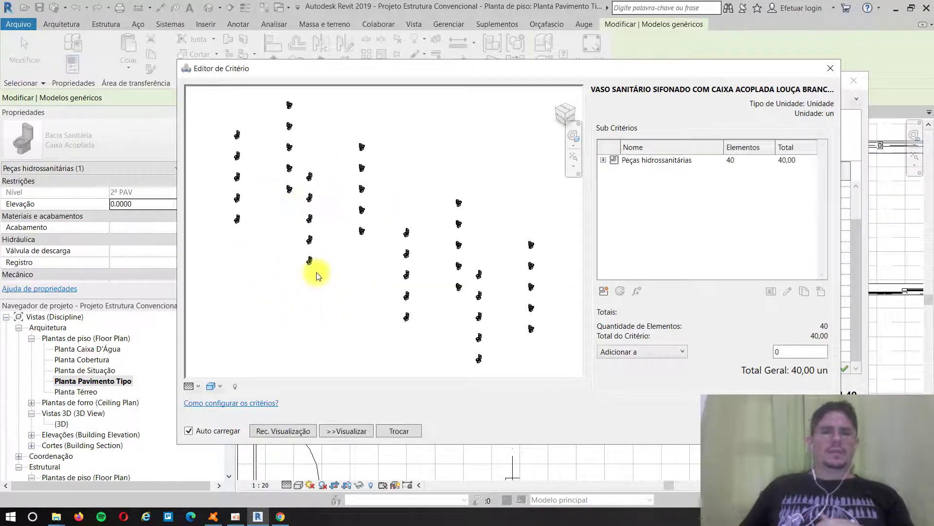
- Inspect the filtered 3D preview and highlight the sub-criterion's elements to check which fixtures it captures
{"action": "scroll", "coordinate": [232, 152], "scroll_direction": "up", "scroll_amount": 5}
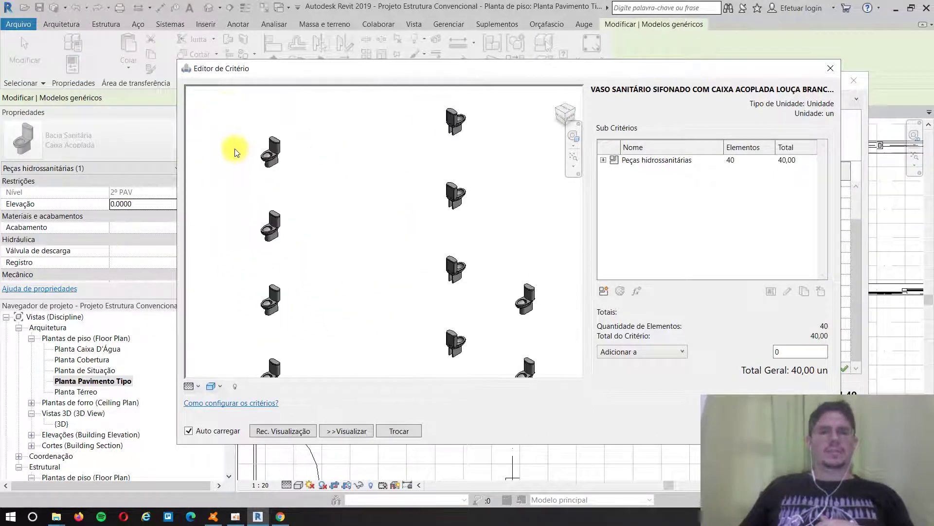
{"action": "scroll", "coordinate": [247, 159], "scroll_direction": "down", "scroll_amount": 2}
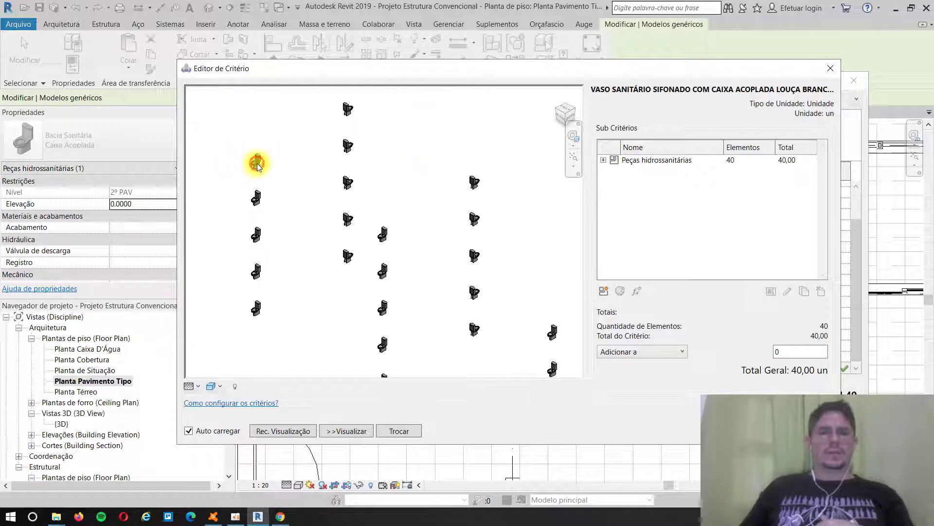
{"action": "scroll", "coordinate": [285, 242], "scroll_direction": "down", "scroll_amount": 1}
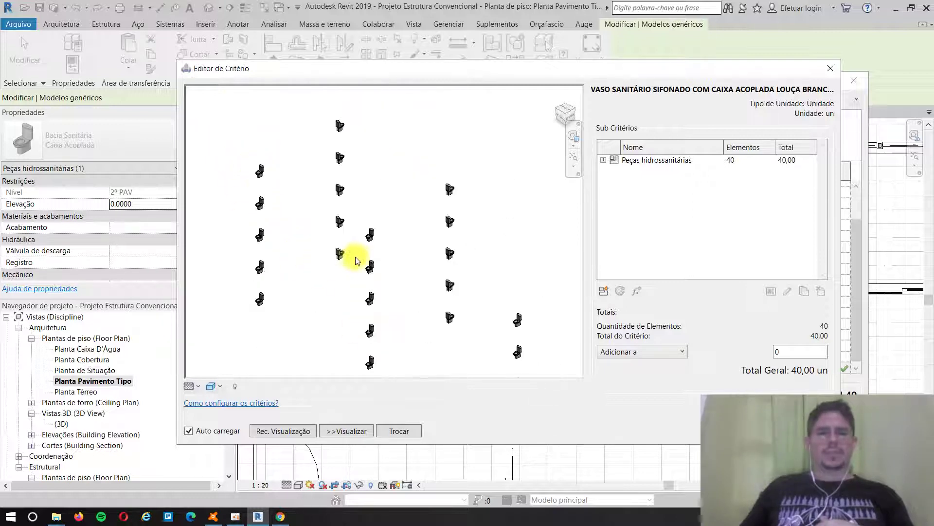
{"action": "scroll", "coordinate": [296, 201], "scroll_direction": "down", "scroll_amount": 2}
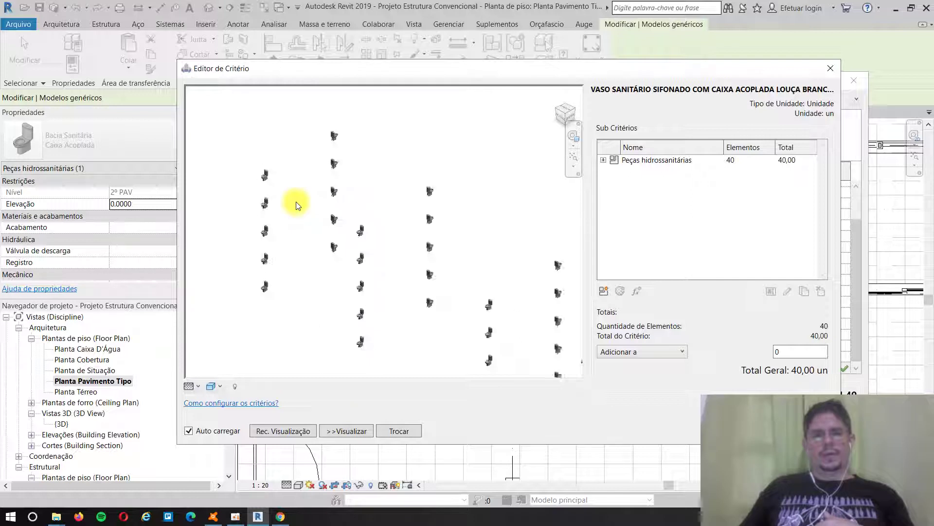
{"action": "scroll", "coordinate": [293, 195], "scroll_direction": "down", "scroll_amount": 1}
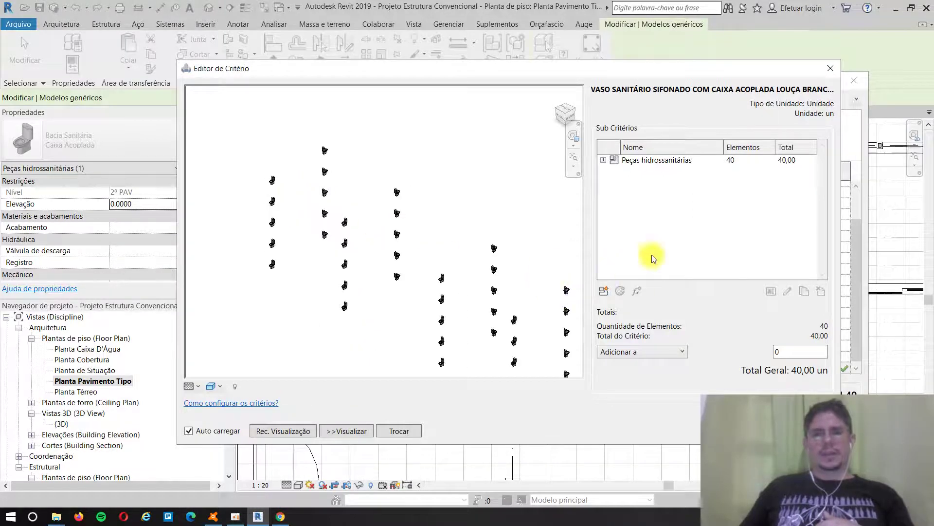
{"action": "left_click", "coordinate": [660, 162]}
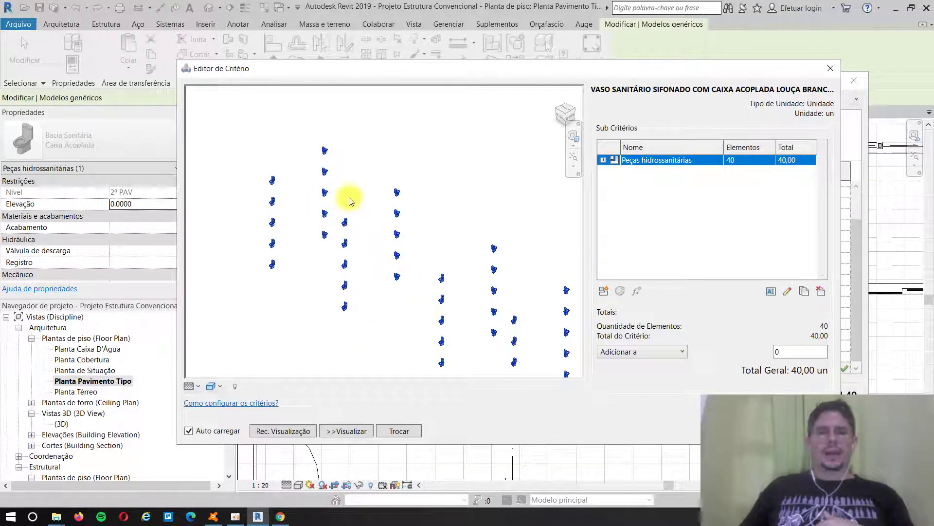
{"action": "scroll", "coordinate": [293, 150], "scroll_direction": "up", "scroll_amount": 6}
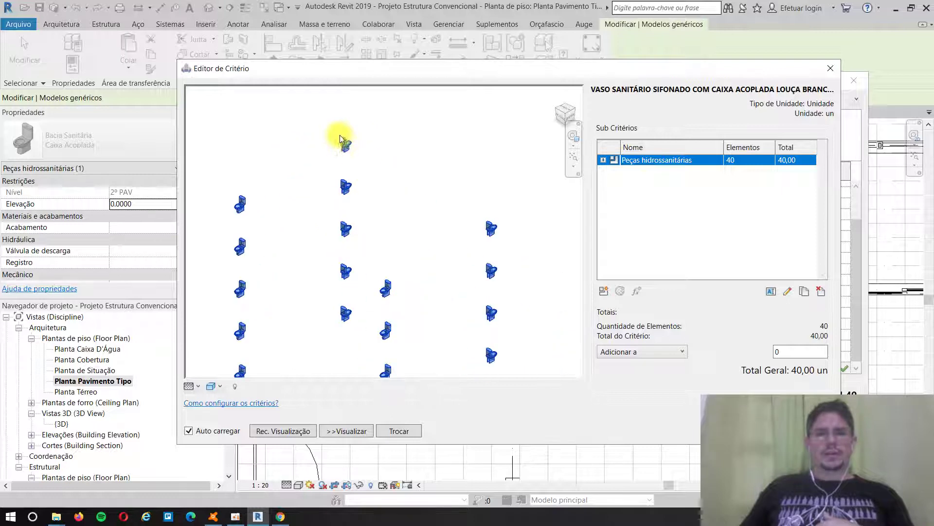
{"action": "scroll", "coordinate": [335, 151], "scroll_direction": "down", "scroll_amount": 2}
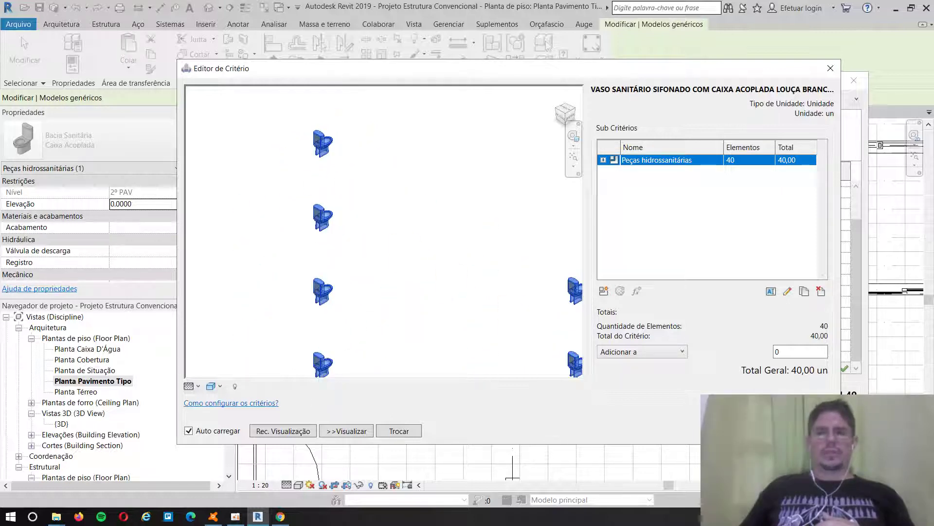
- Save the toilet criterion and apply its linked quantity to budget item 10.1 under LOUÇAS E METAIS
{"action": "left_click", "coordinate": [805, 430]}
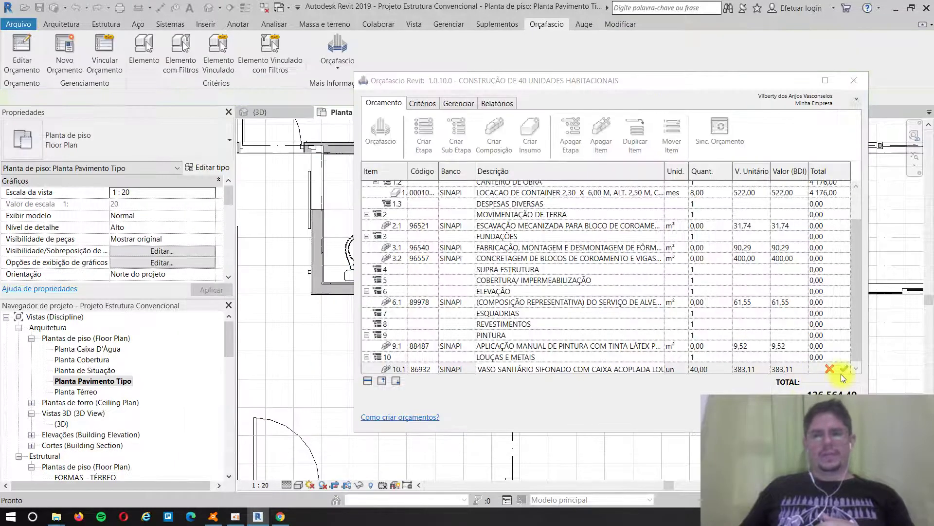
{"action": "left_click", "coordinate": [844, 369]}
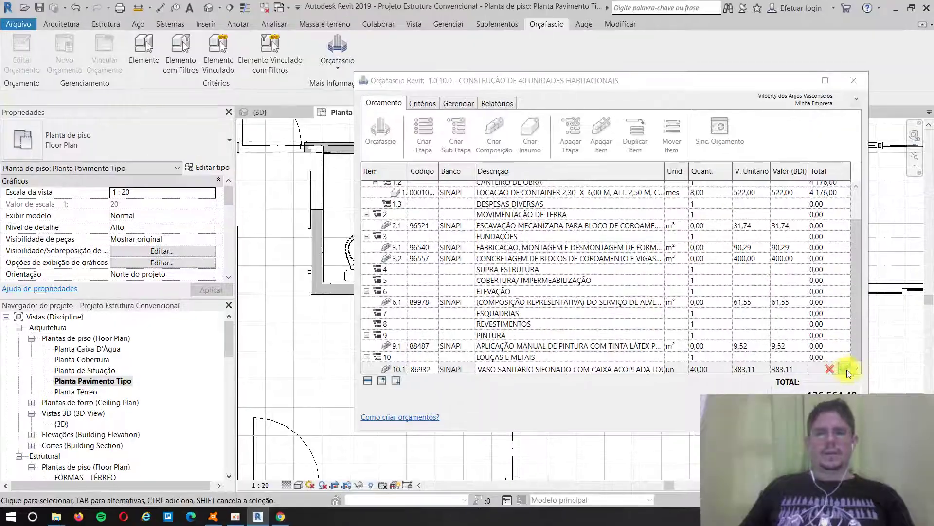
- Confirm the edit of budget item 10.1, and reposition and enlarge the budget window so the toilet in the plan stays visible
{"action": "left_click", "coordinate": [846, 369]}
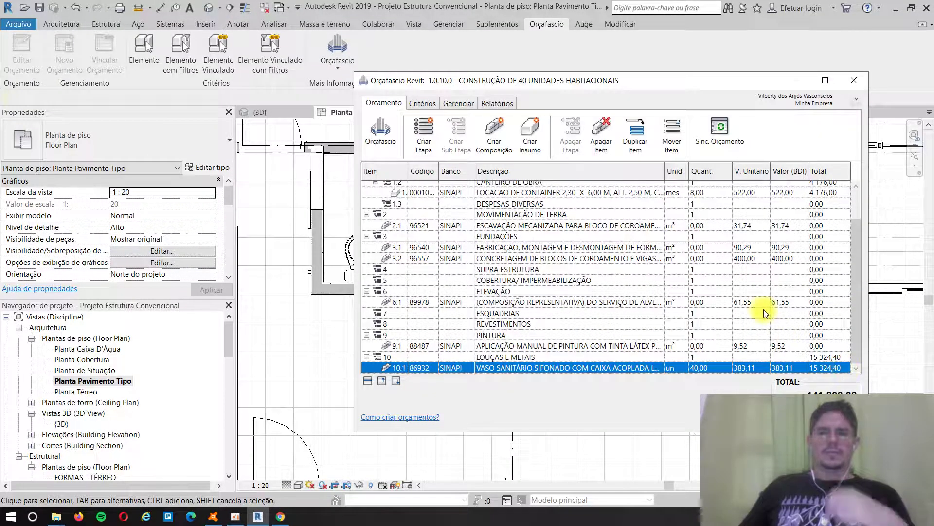
{"action": "mouse_move", "coordinate": [721, 349]}
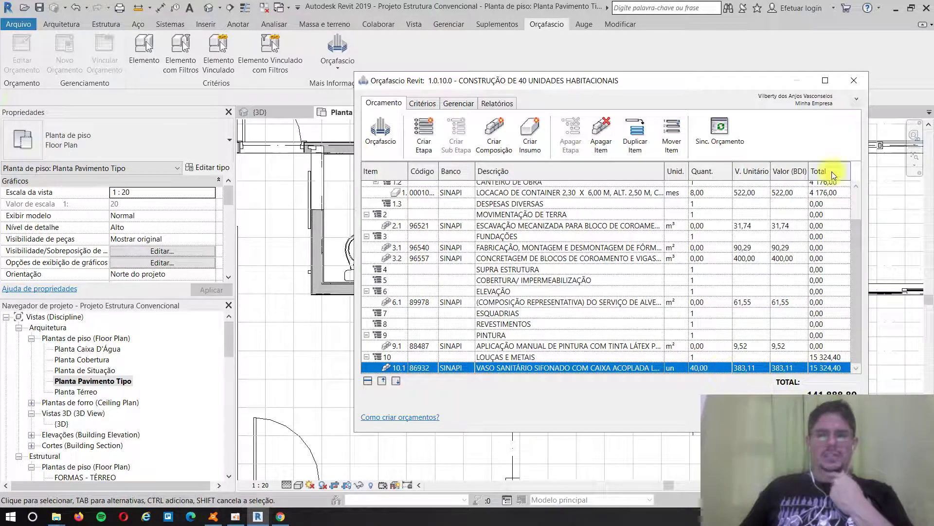
{"action": "left_click_drag", "start_coordinate": [580, 73], "coordinate": [636, 36]}
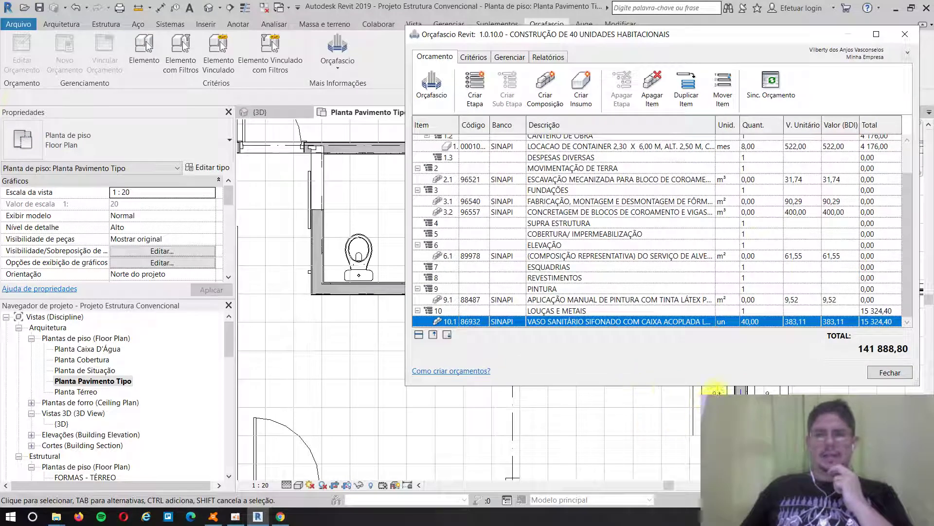
{"action": "left_click_drag", "start_coordinate": [696, 388], "coordinate": [695, 495]}
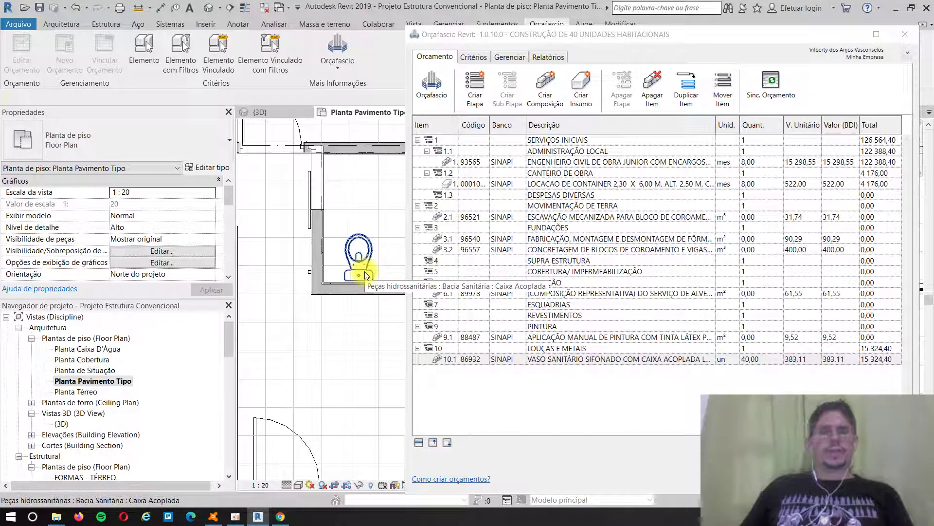
- Delete the Caixa Acoplada toilet from the bathroom in Planta Pavimento Tipo and synchronize the budget to check item 10.1's quantity
{"action": "key", "text": "Tab"}
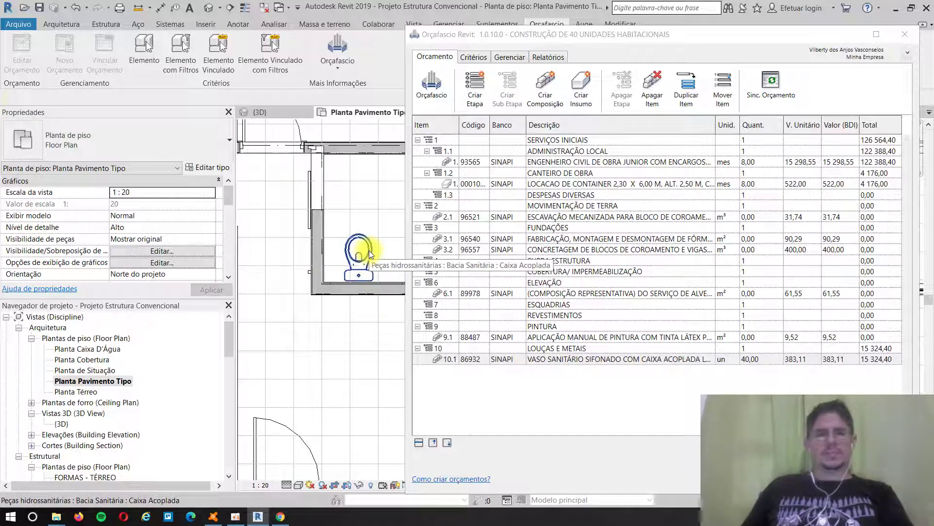
{"action": "left_click", "coordinate": [369, 251]}
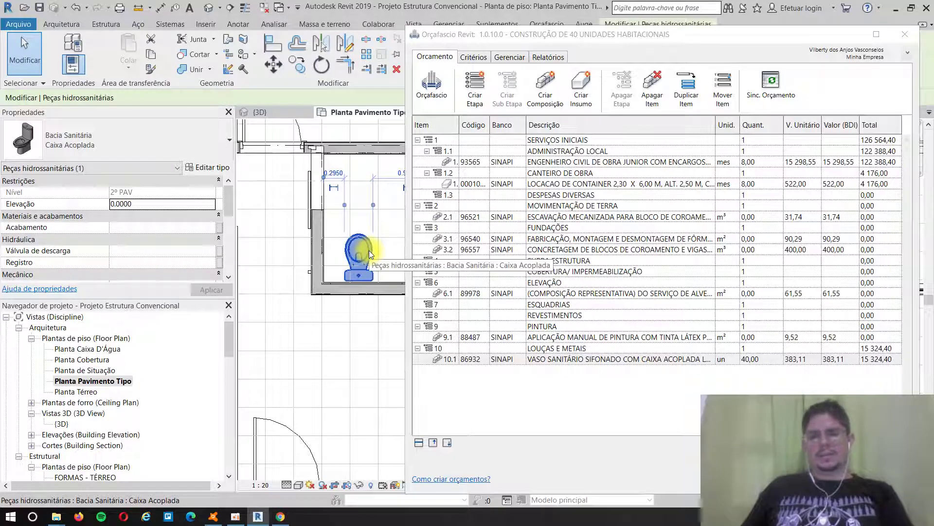
{"action": "key", "text": "Escape"}
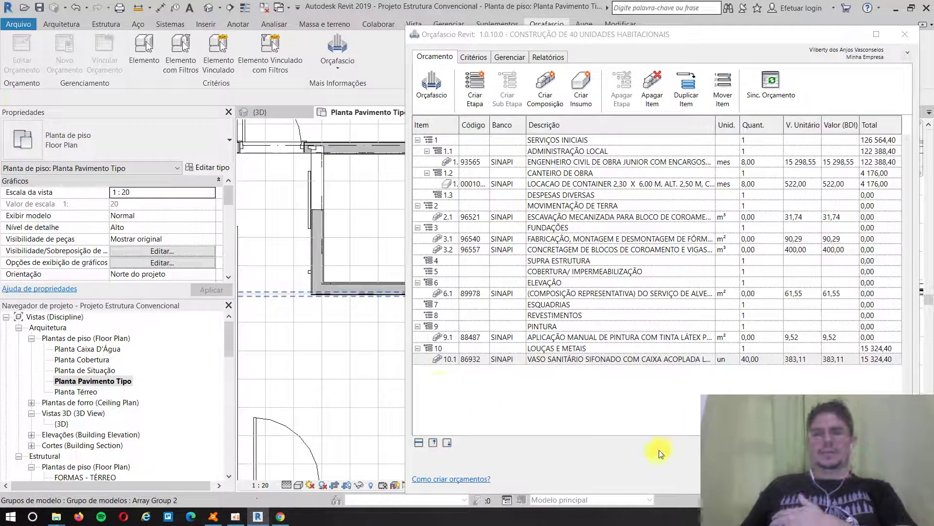
{"action": "left_click", "coordinate": [748, 359]}
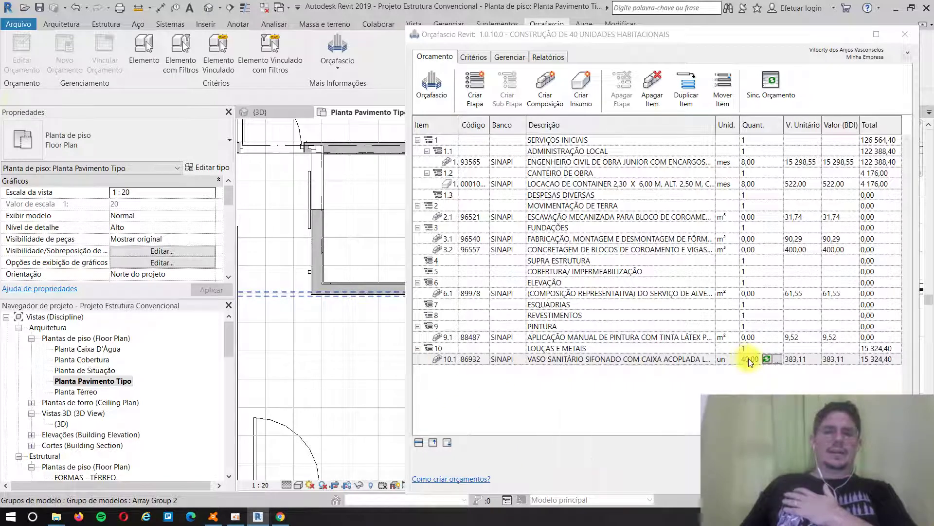
{"action": "key", "text": "Escape"}
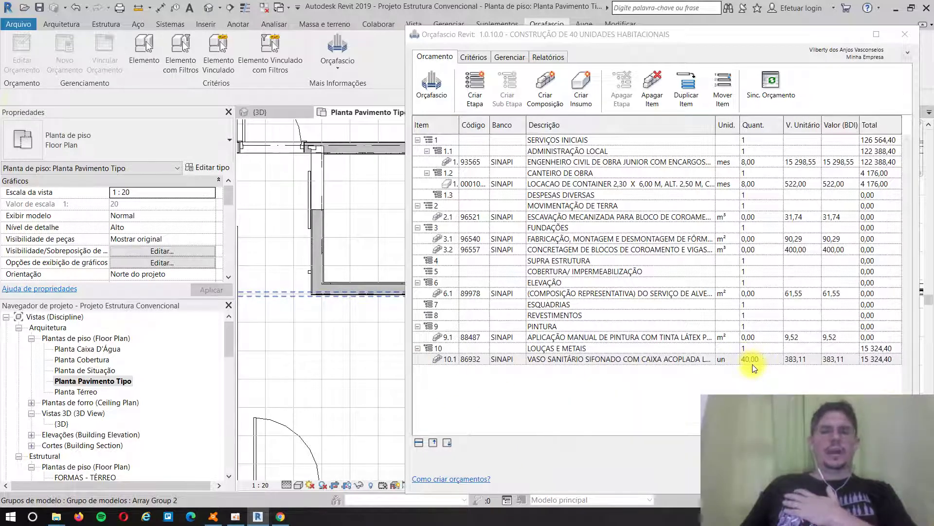
{"action": "left_click", "coordinate": [767, 81]}
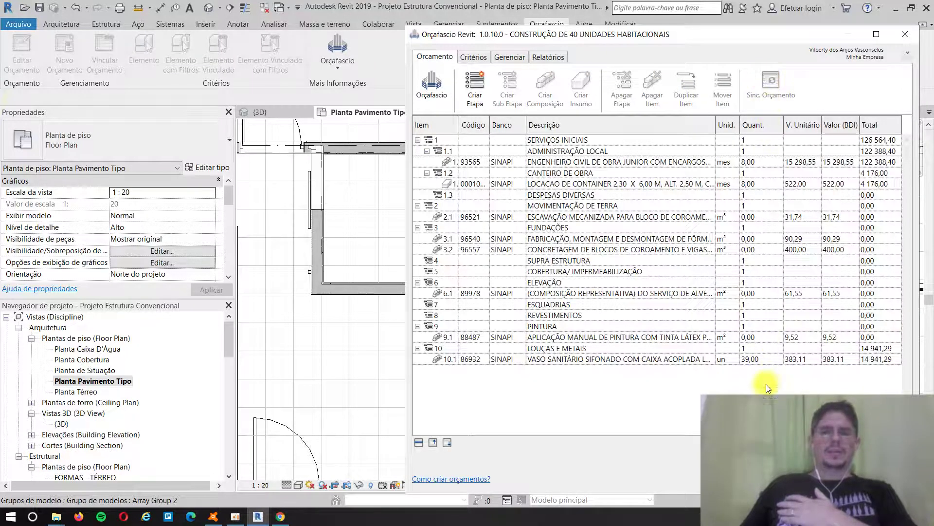
{"action": "mouse_move", "coordinate": [753, 360]}
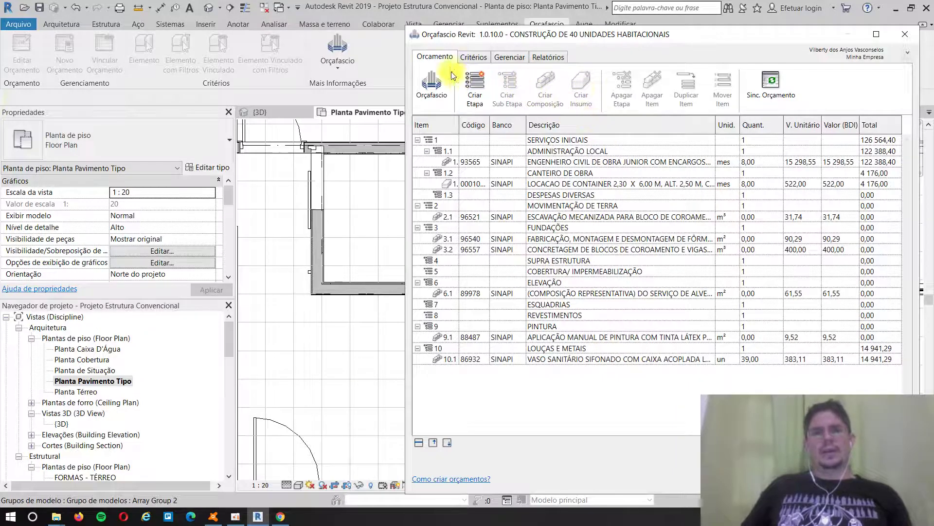
- Undo the toilet's deletion and synchronize the budget again
{"action": "left_click", "coordinate": [397, 63]}
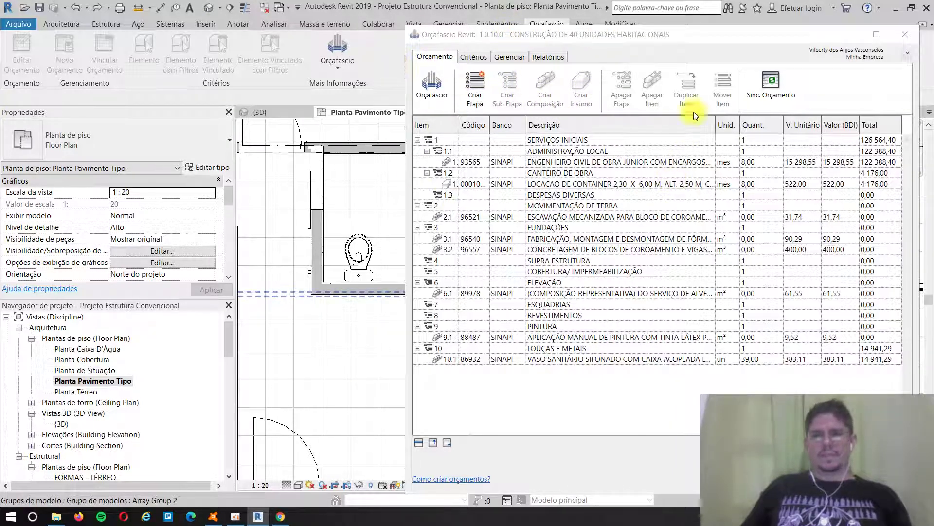
{"action": "left_click", "coordinate": [769, 82]}
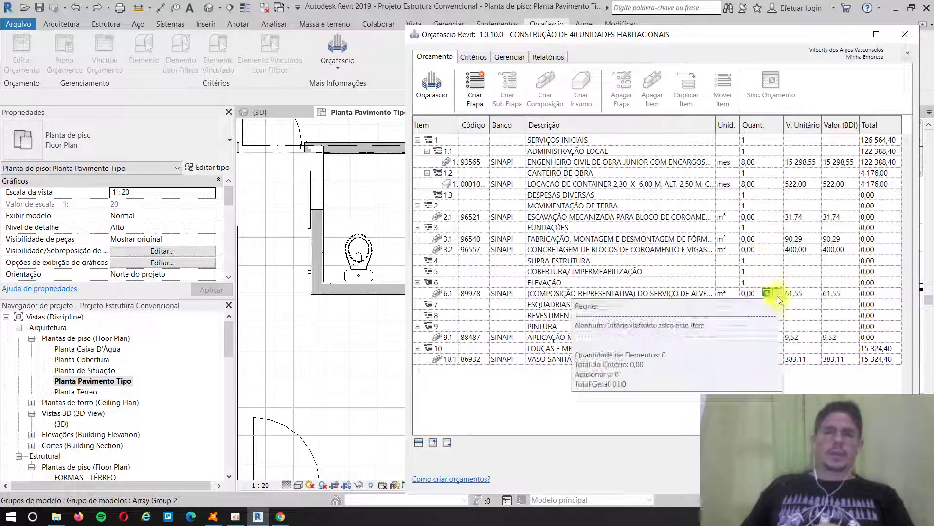
{"action": "mouse_move", "coordinate": [768, 359]}
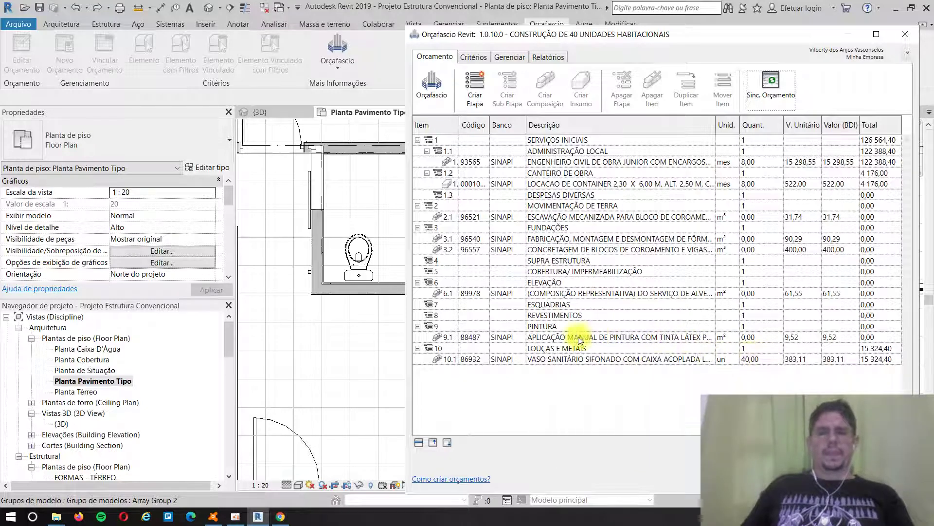
- Add a material sub-criterion to painting item 9.1 for category Colunas with material Pintura Látex, and save it
{"action": "left_click", "coordinate": [554, 325]}
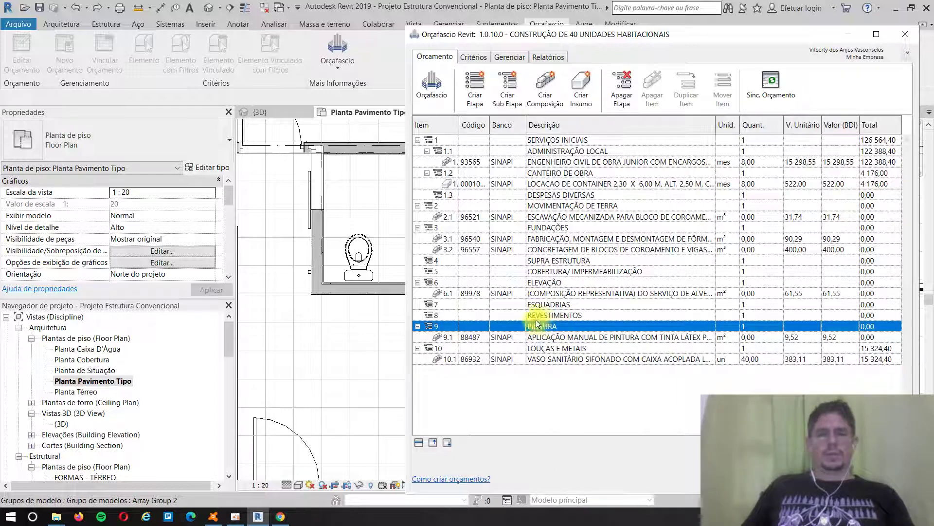
{"action": "left_click", "coordinate": [567, 335]}
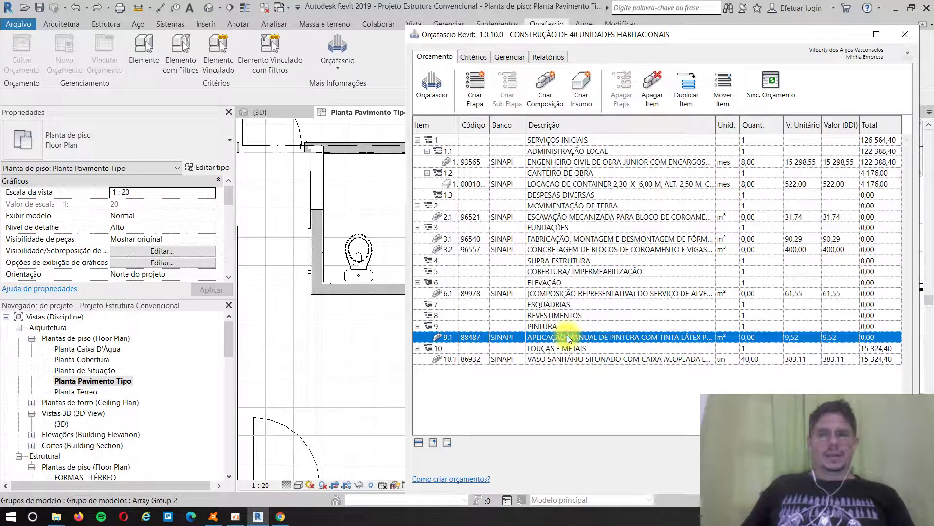
{"action": "double_click", "coordinate": [775, 337]}
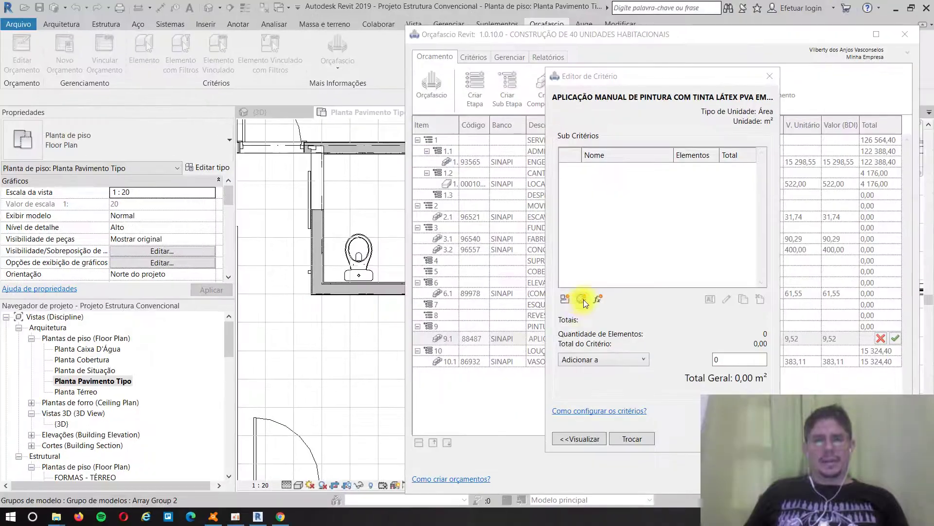
{"action": "left_click", "coordinate": [582, 299]}
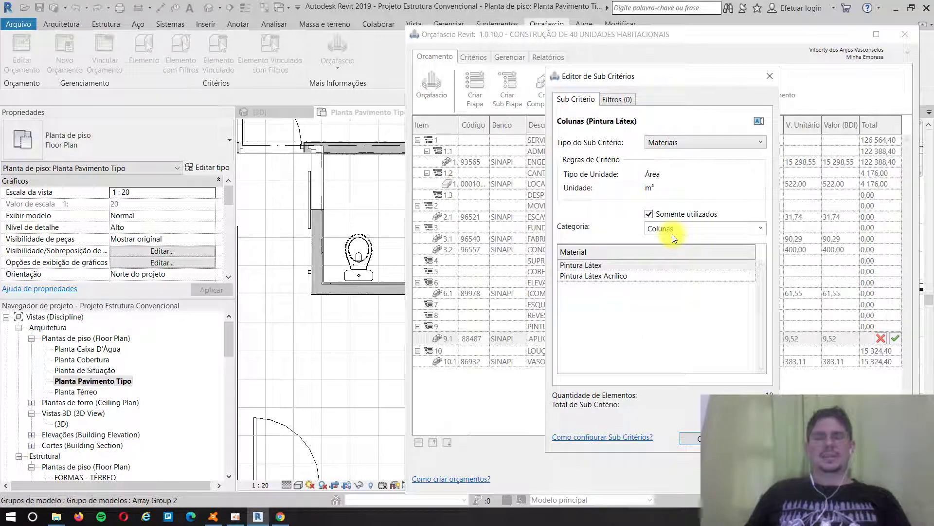
{"action": "left_click", "coordinate": [766, 233]}
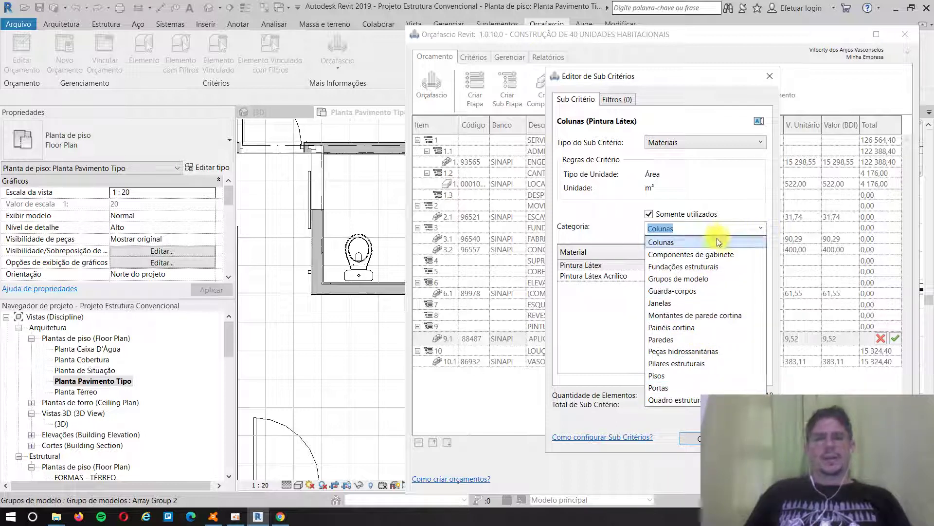
{"action": "left_click", "coordinate": [660, 242]}
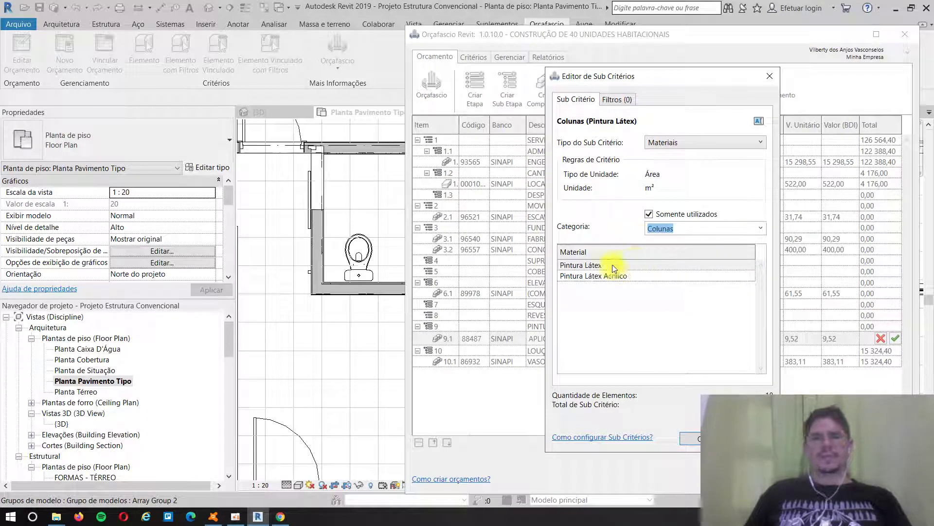
{"action": "left_click", "coordinate": [612, 265]}
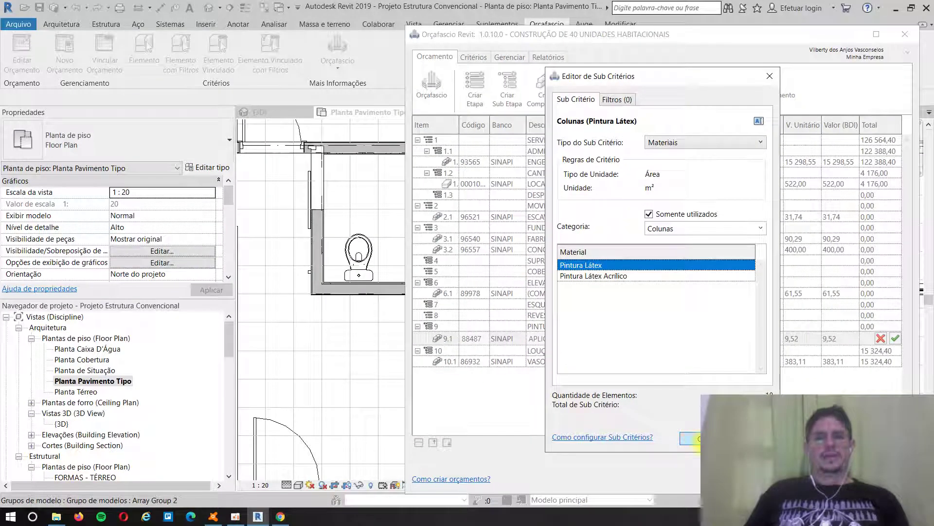
{"action": "left_click", "coordinate": [698, 439]}
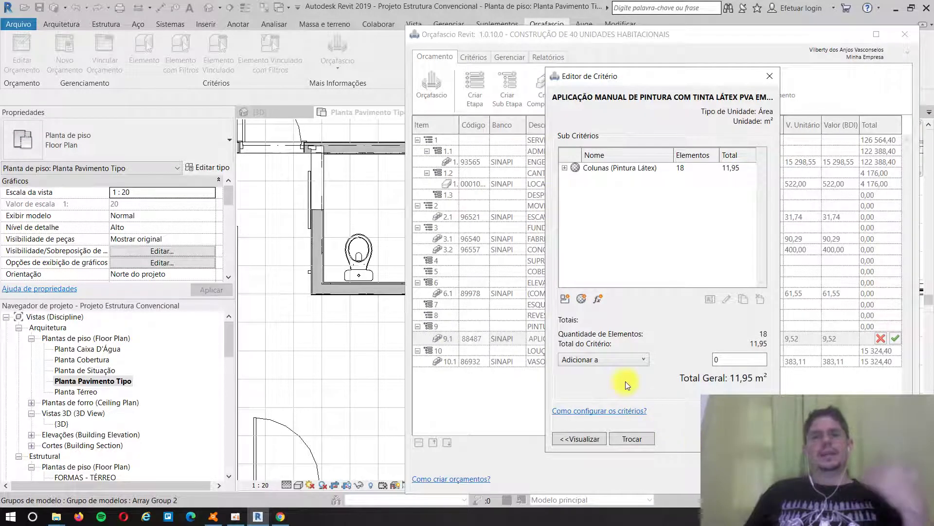
- Start another material sub-criterion for painting item 9.1 and examine the materials under Componentes de gabinete, Fundações estruturais and Grupos de modelo
{"action": "left_click", "coordinate": [615, 168]}
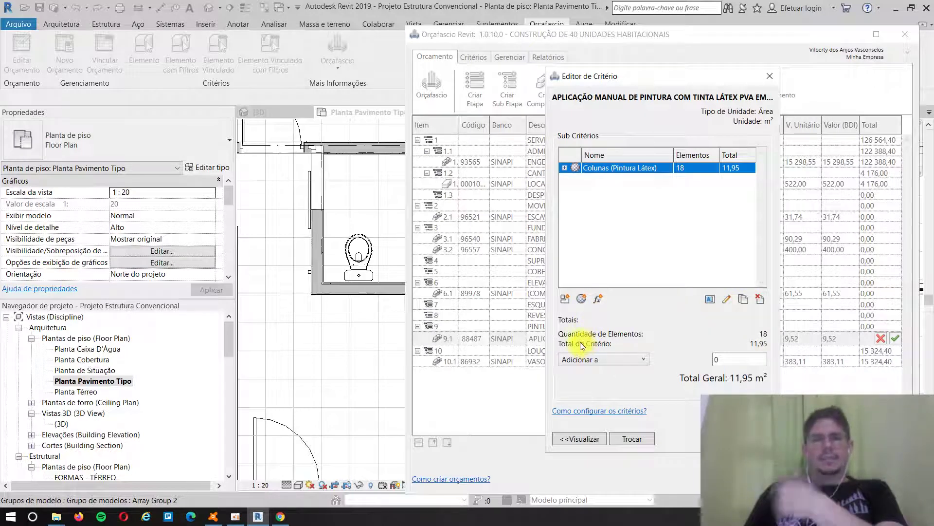
{"action": "left_click", "coordinate": [582, 300]}
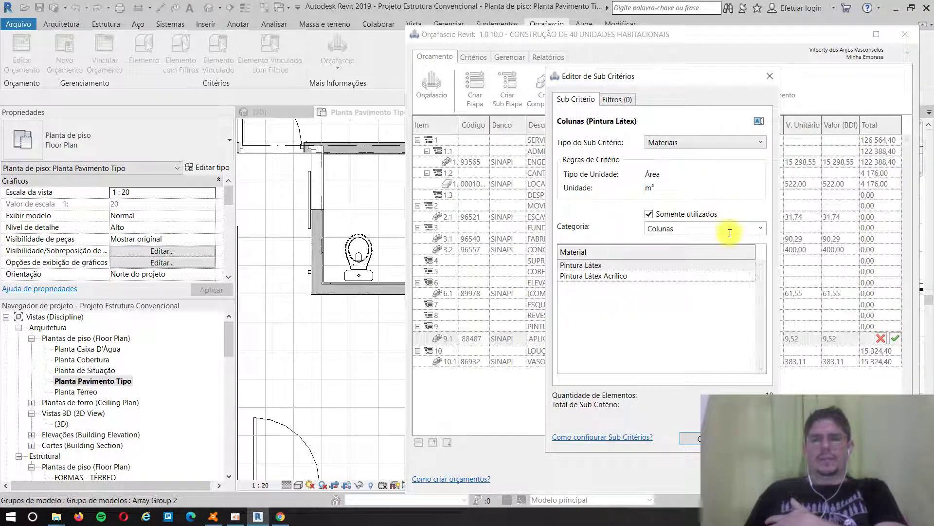
{"action": "left_click", "coordinate": [760, 228]}
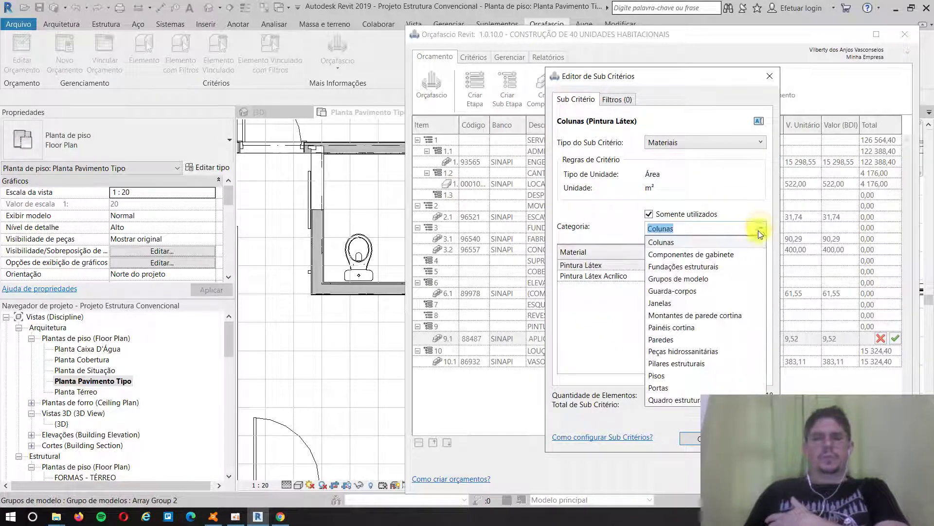
{"action": "left_click", "coordinate": [722, 255]}
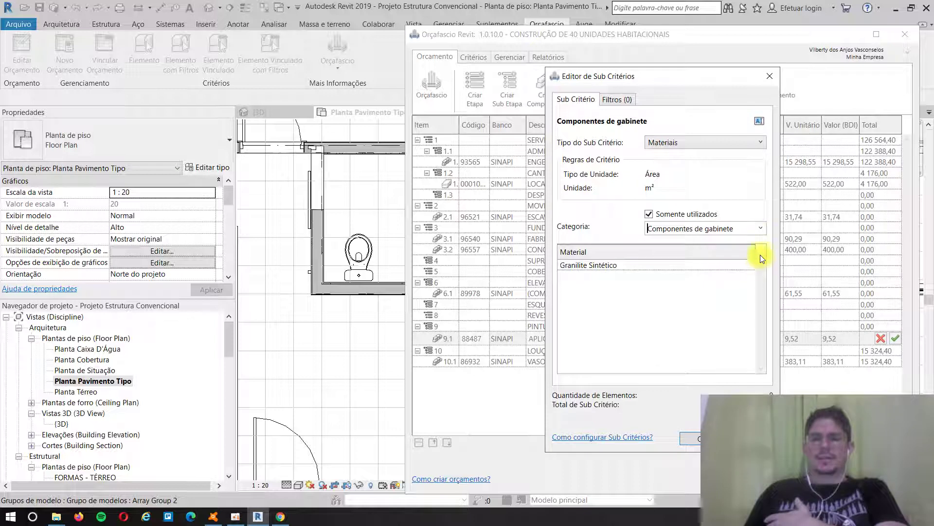
{"action": "left_click", "coordinate": [761, 228]}
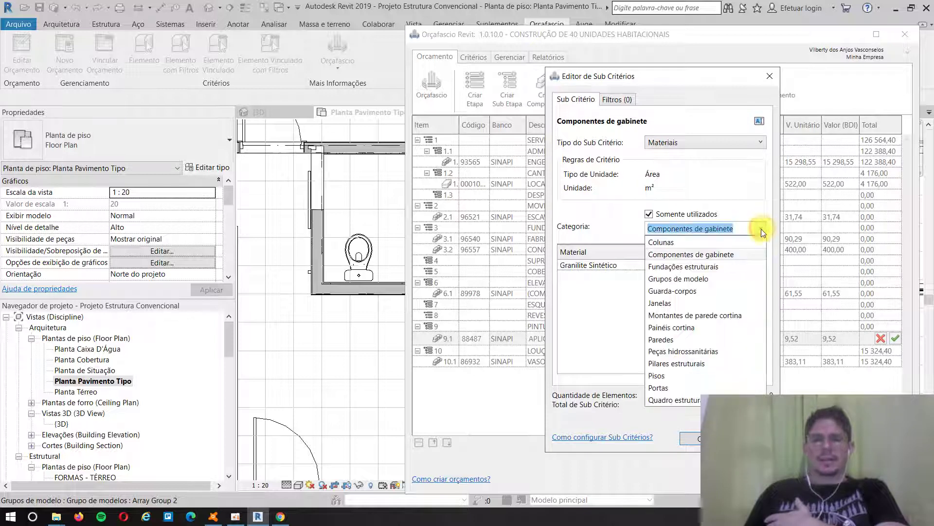
{"action": "left_click", "coordinate": [709, 270]}
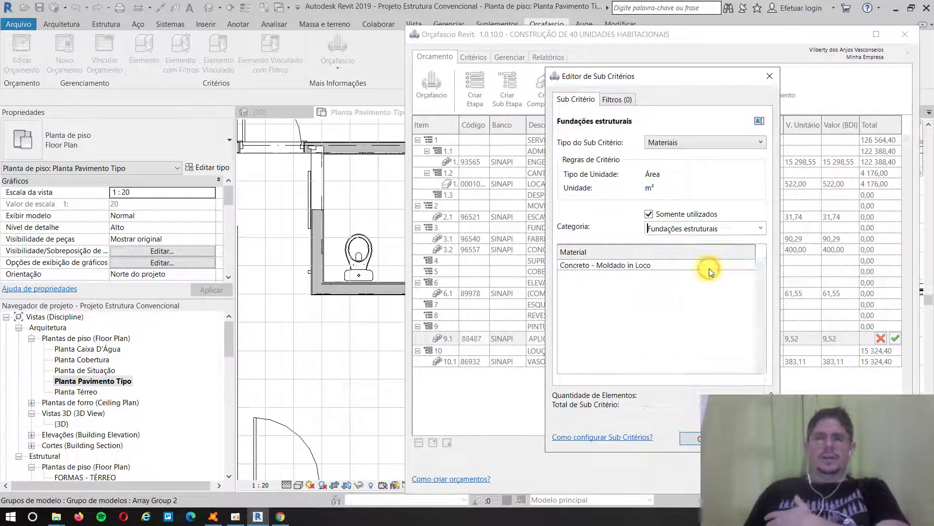
{"action": "left_click", "coordinate": [761, 230]}
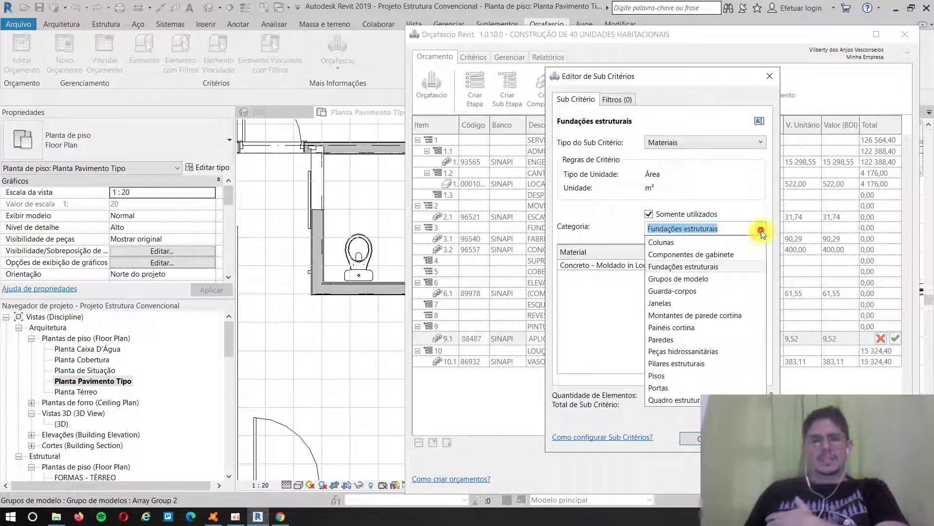
{"action": "left_click", "coordinate": [712, 279]}
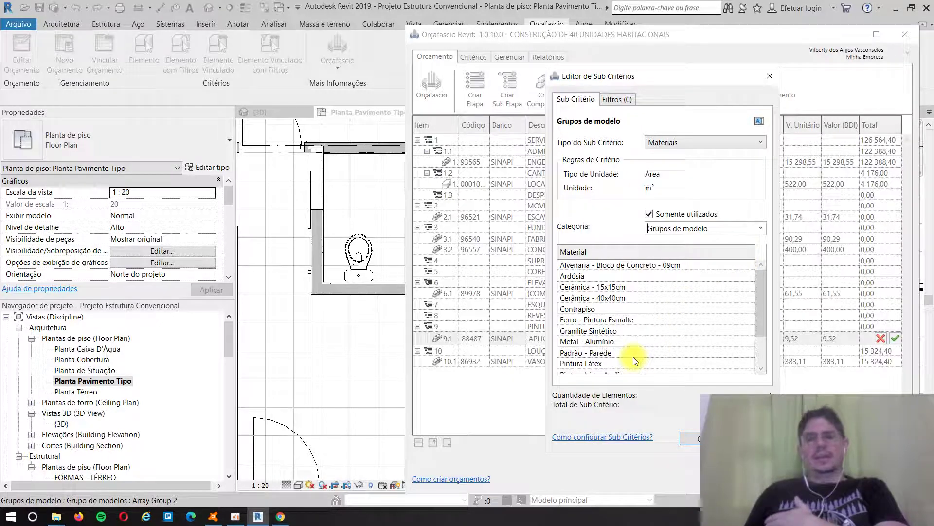
{"action": "scroll", "coordinate": [633, 358], "scroll_direction": "down", "scroll_amount": 1}
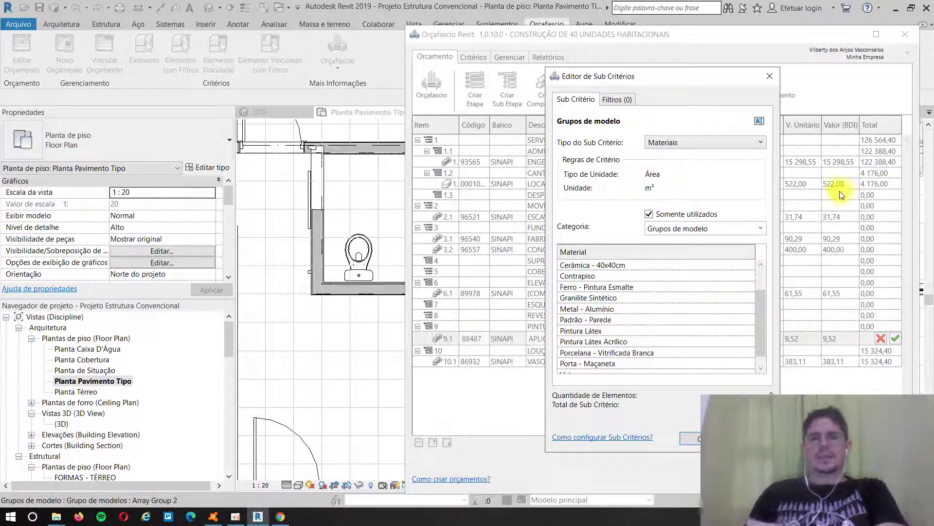
- Check the materials under the categories Guarda-corpos, Janelas, Montantes de parede cortina and Painéis cortina for latex paint
{"action": "left_click", "coordinate": [761, 228]}
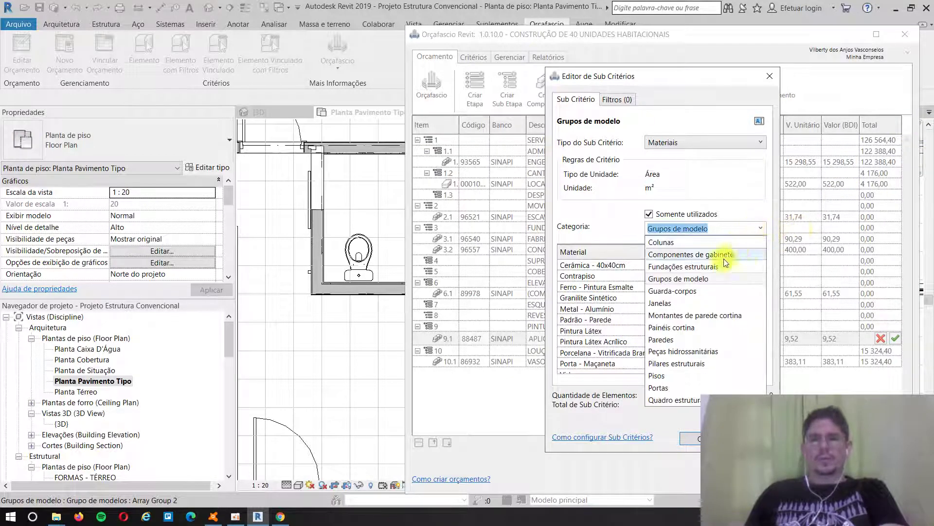
{"action": "left_click", "coordinate": [682, 290]}
{"action": "left_click", "coordinate": [761, 229]}
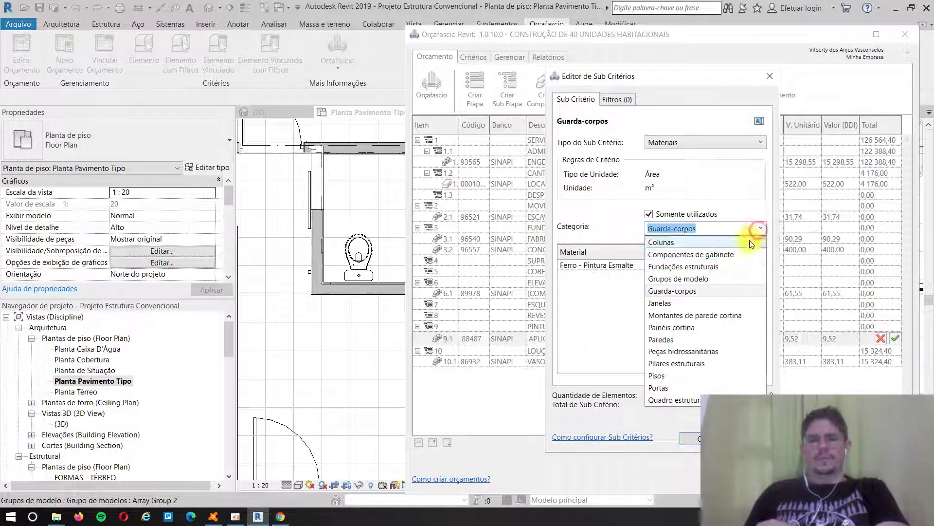
{"action": "left_click", "coordinate": [685, 295]}
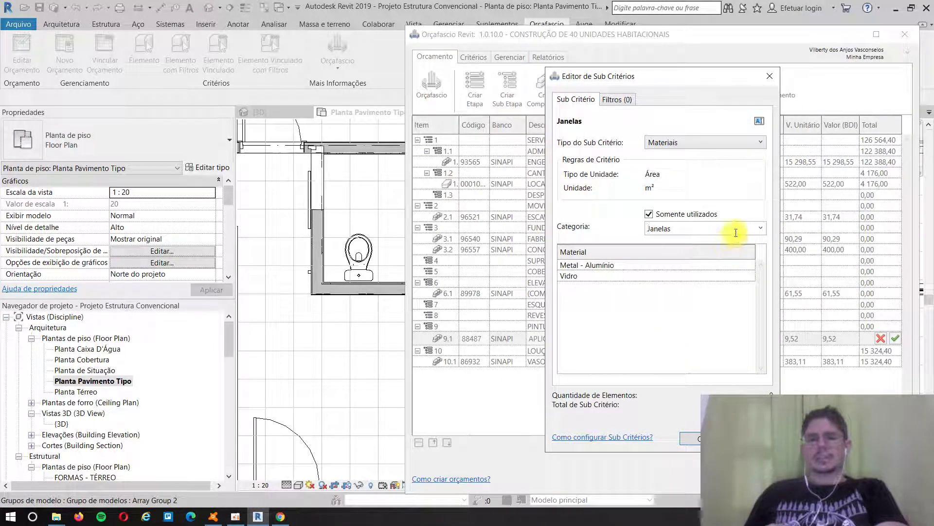
{"action": "left_click", "coordinate": [761, 228]}
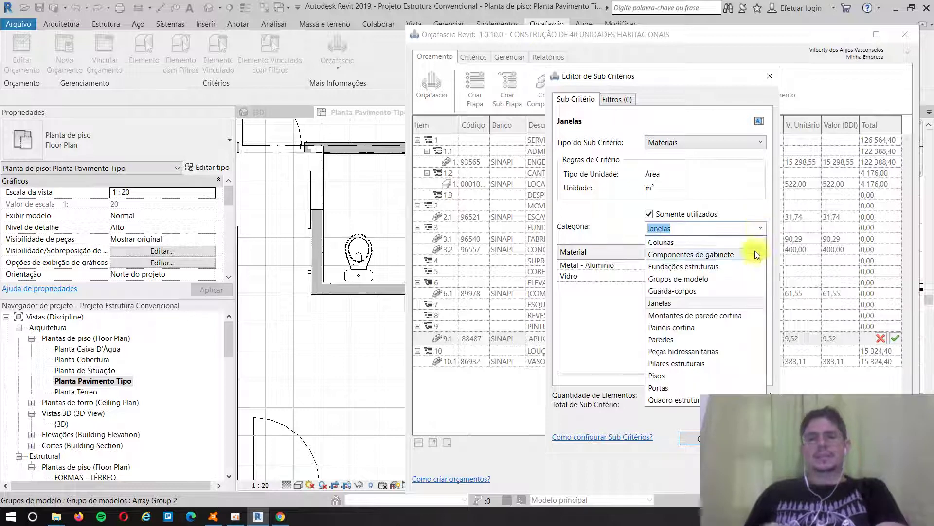
{"action": "left_click", "coordinate": [721, 311]}
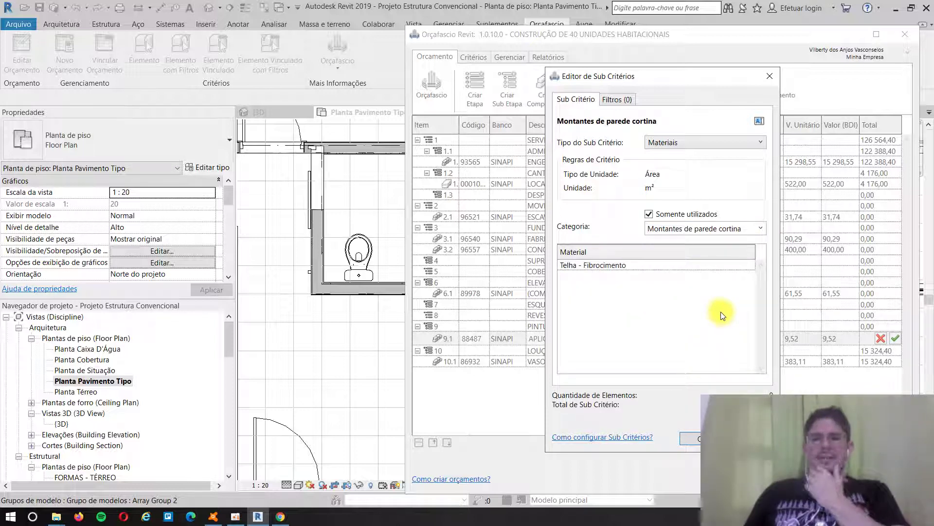
{"action": "left_click", "coordinate": [761, 229]}
{"action": "left_click", "coordinate": [680, 326]}
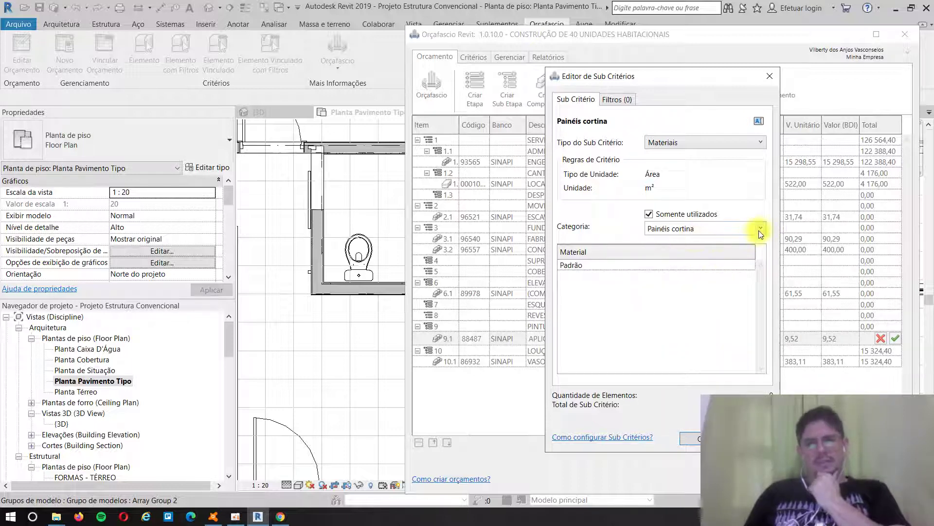
- Set the sub-criterion's category to Paredes with material Gesso - Pintura Látex, and save it to item 9.1
{"action": "left_click", "coordinate": [759, 229]}
{"action": "left_click", "coordinate": [691, 343]}
{"action": "key", "text": "Down"}
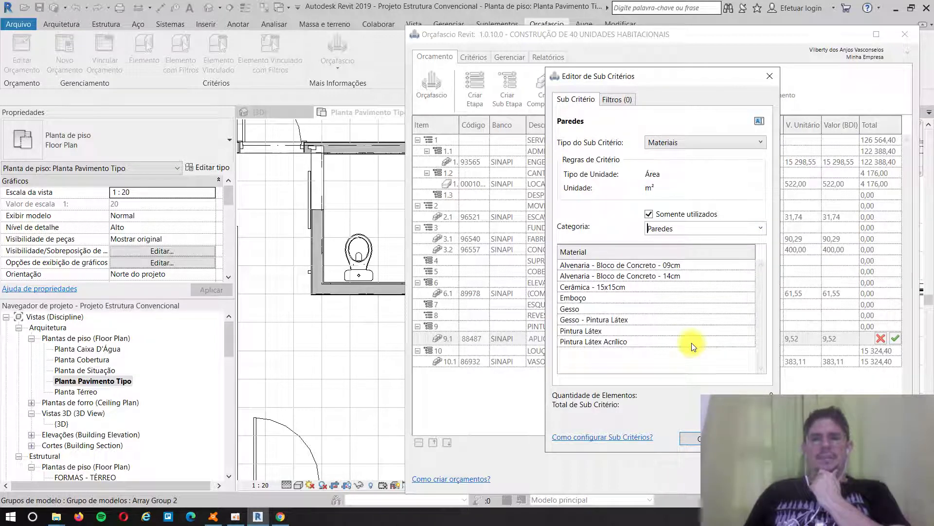
{"action": "left_click", "coordinate": [590, 332]}
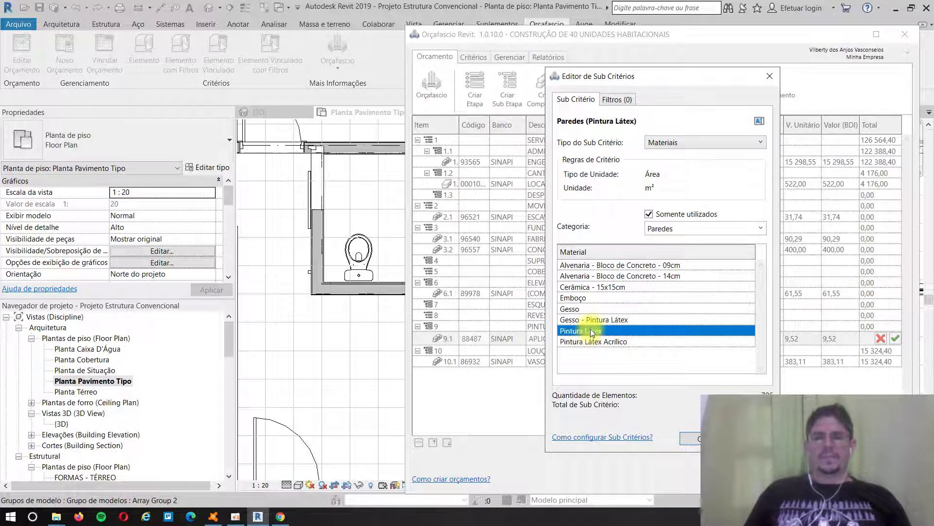
{"action": "left_click", "coordinate": [587, 319]}
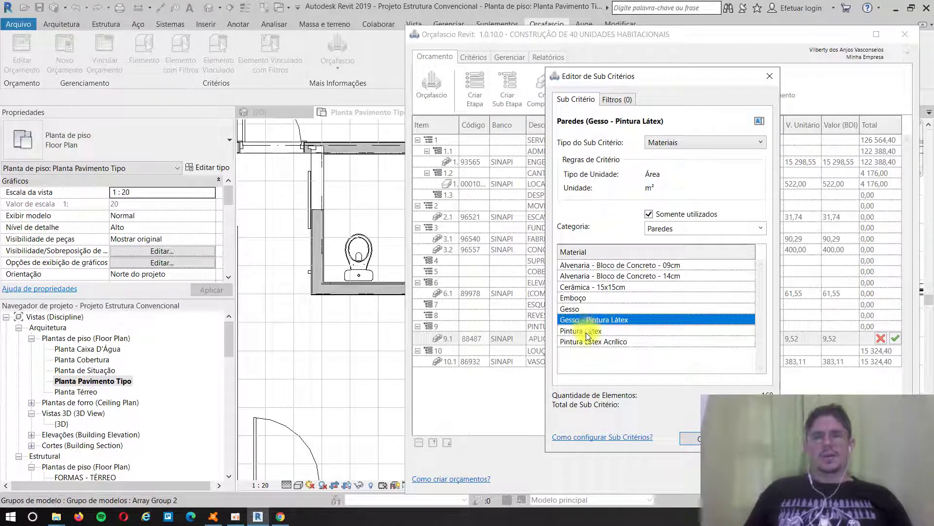
{"action": "left_click", "coordinate": [587, 332]}
{"action": "left_click", "coordinate": [586, 322]}
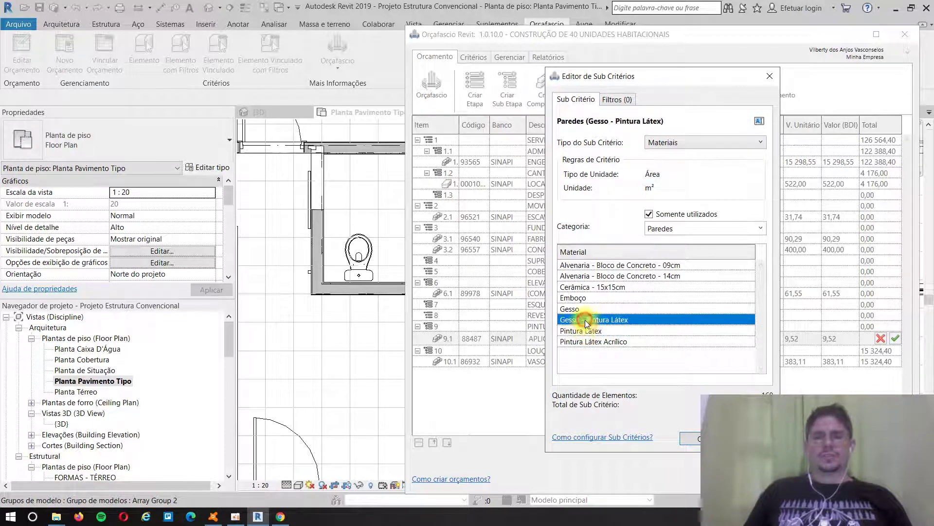
{"action": "left_click", "coordinate": [585, 332]}
{"action": "left_click", "coordinate": [585, 319]}
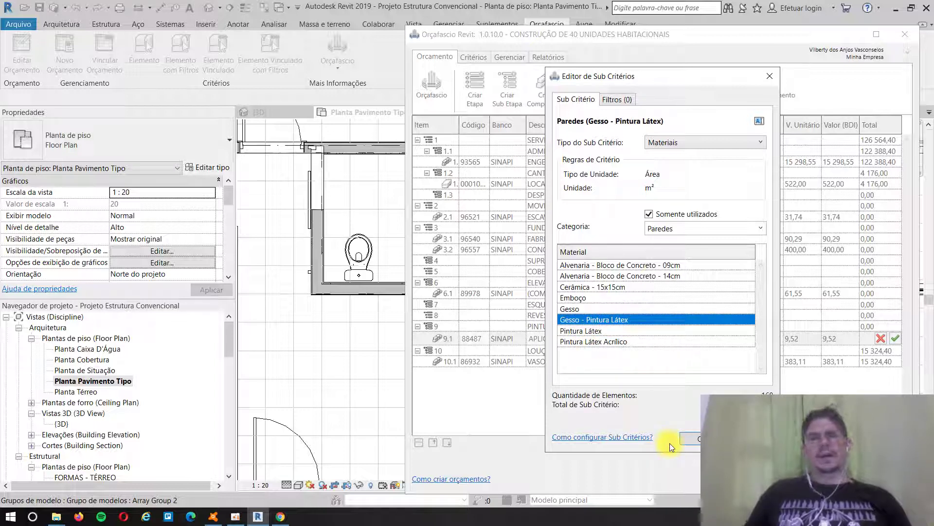
{"action": "left_click", "coordinate": [696, 439]}
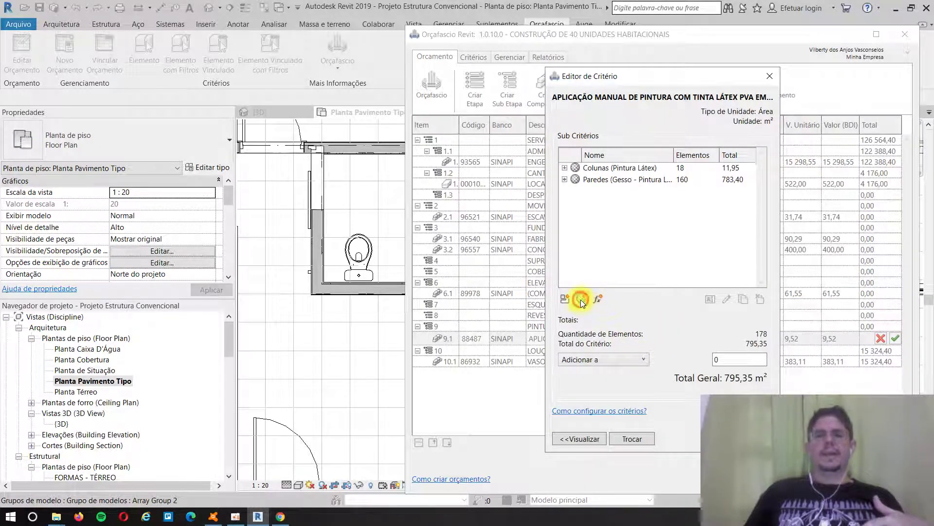
- Add a material sub-criterion to item 9.1 for category Paredes with material Pintura Látex, and save it
{"action": "left_click", "coordinate": [581, 299]}
{"action": "left_click", "coordinate": [752, 228]}
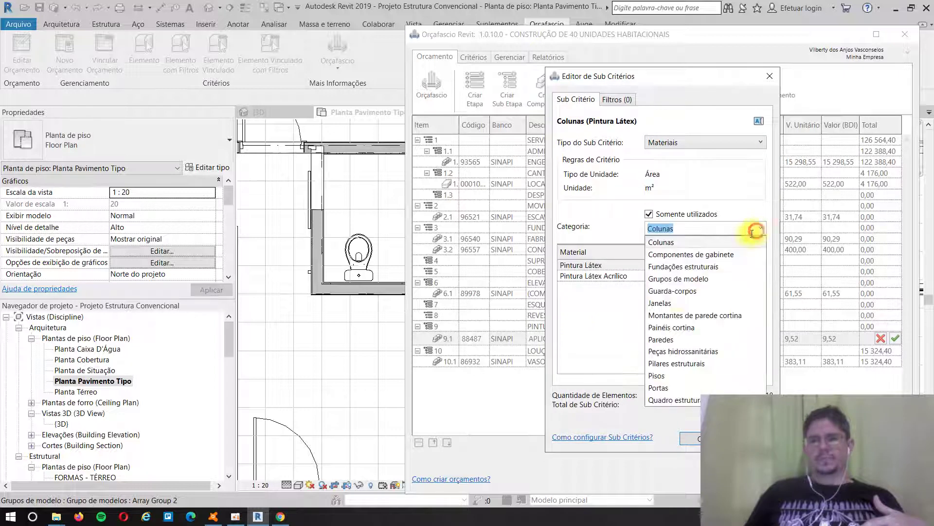
{"action": "left_click", "coordinate": [670, 339]}
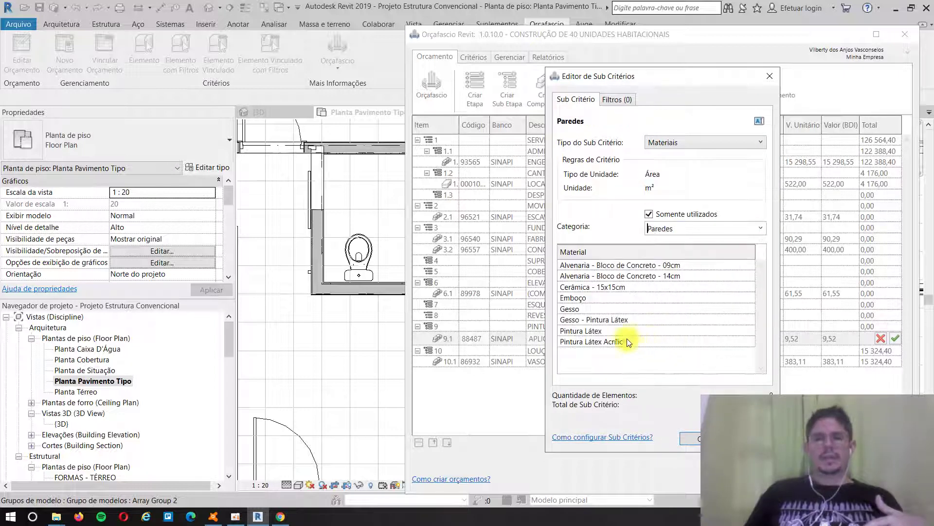
{"action": "left_click", "coordinate": [598, 330]}
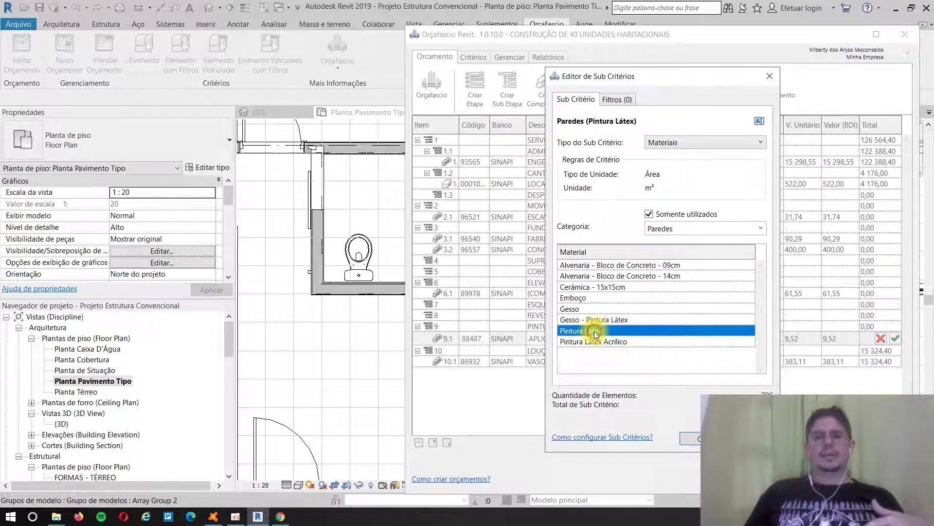
{"action": "left_click", "coordinate": [693, 438]}
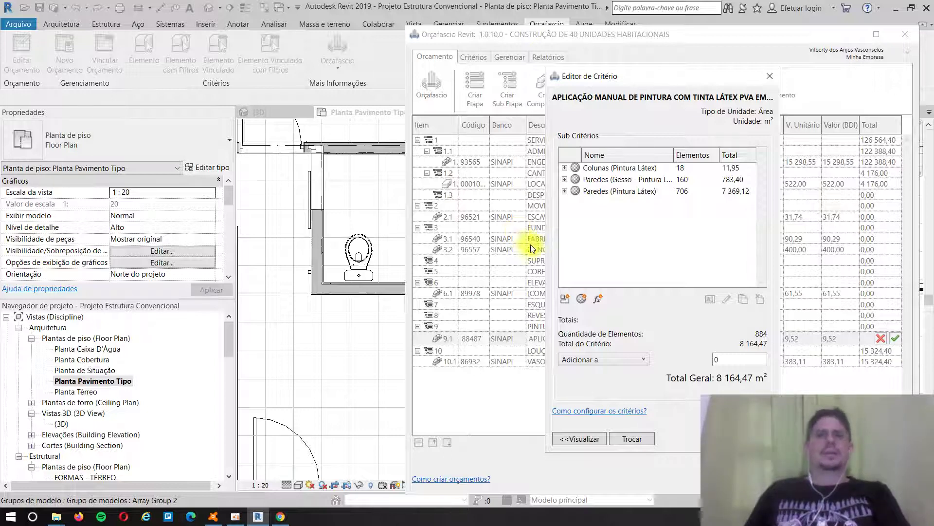
- Add a material sub-criterion to item 9.1 for category Pilares estruturais with material Pintura Látex, and save it
{"action": "left_click", "coordinate": [582, 298]}
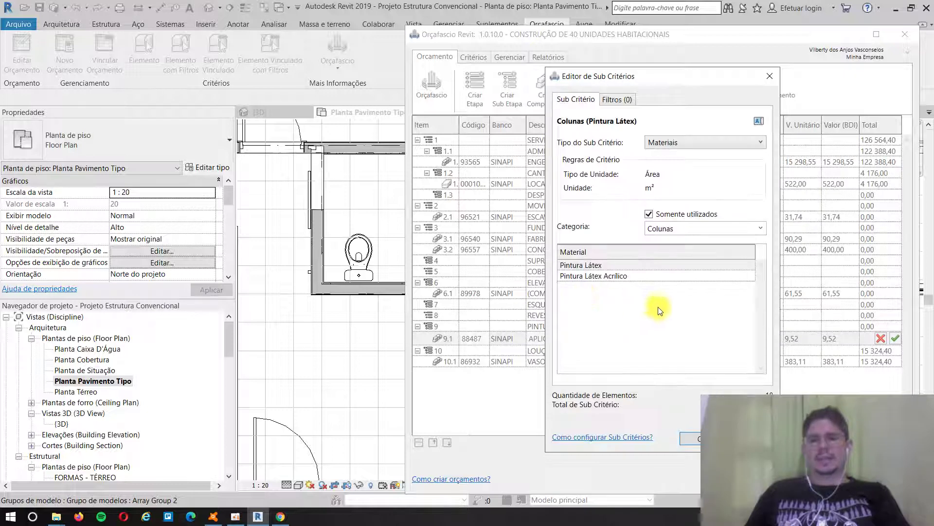
{"action": "left_click", "coordinate": [764, 232]}
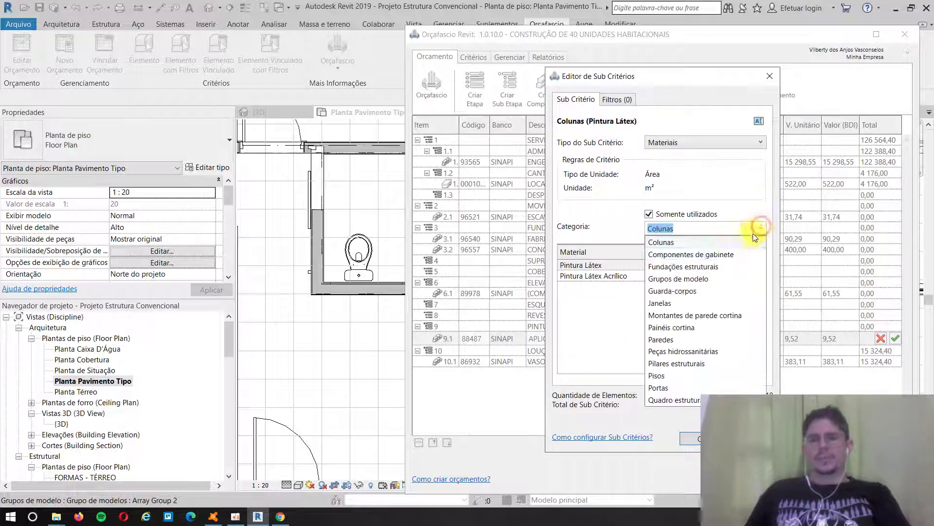
{"action": "left_click", "coordinate": [688, 336]}
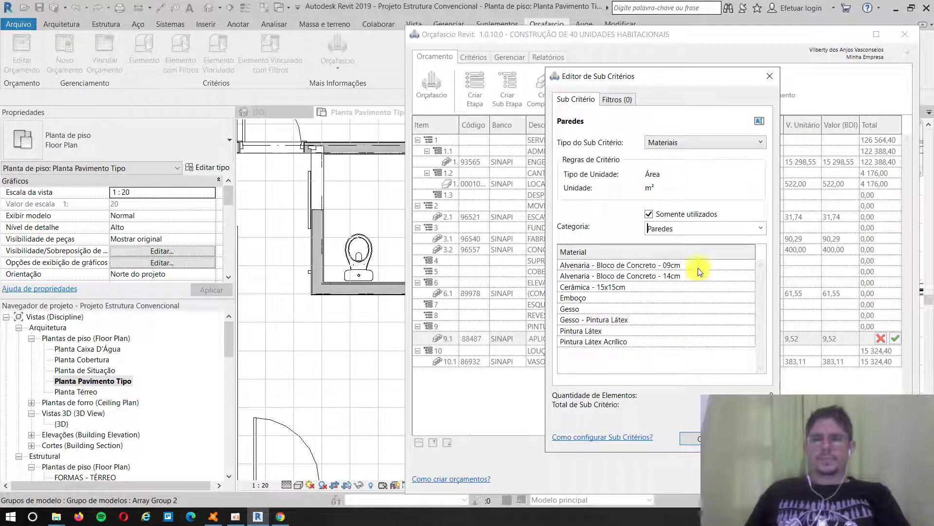
{"action": "left_click", "coordinate": [761, 229]}
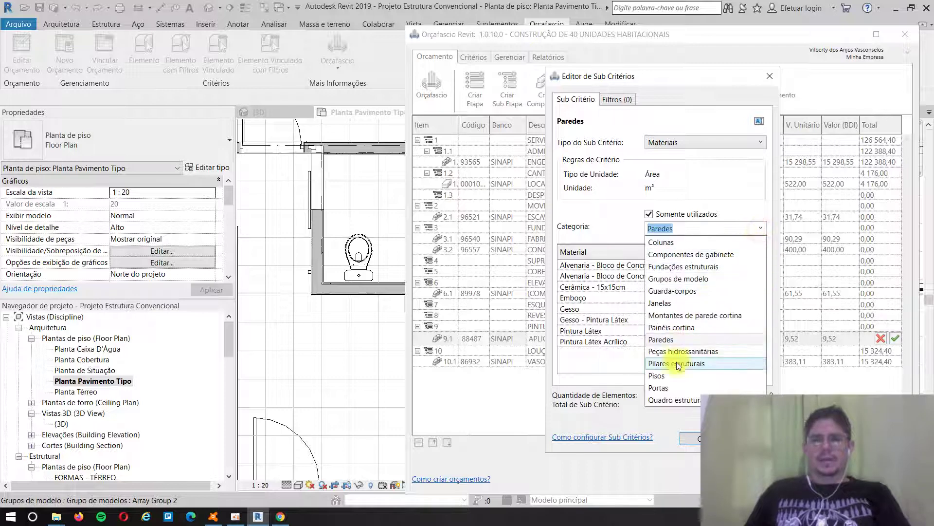
{"action": "left_click", "coordinate": [677, 354]}
{"action": "left_click", "coordinate": [764, 232]}
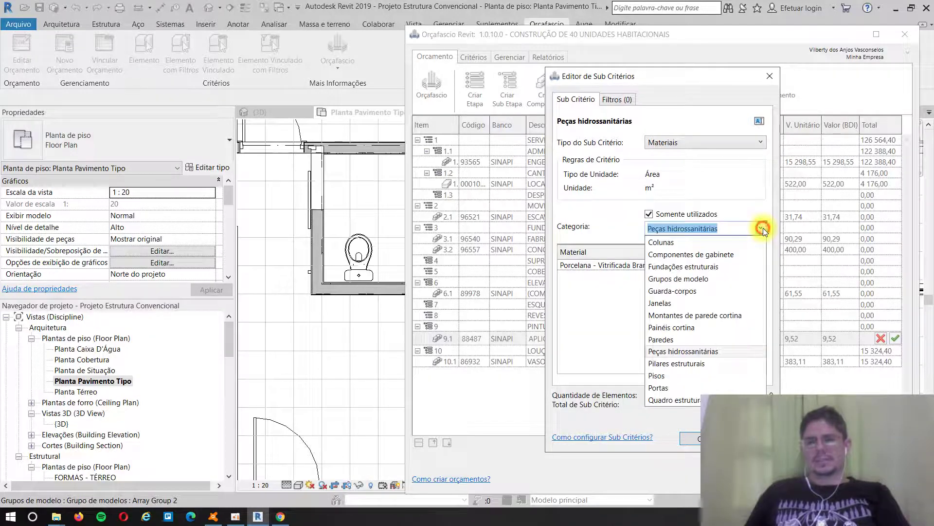
{"action": "left_click", "coordinate": [697, 364]}
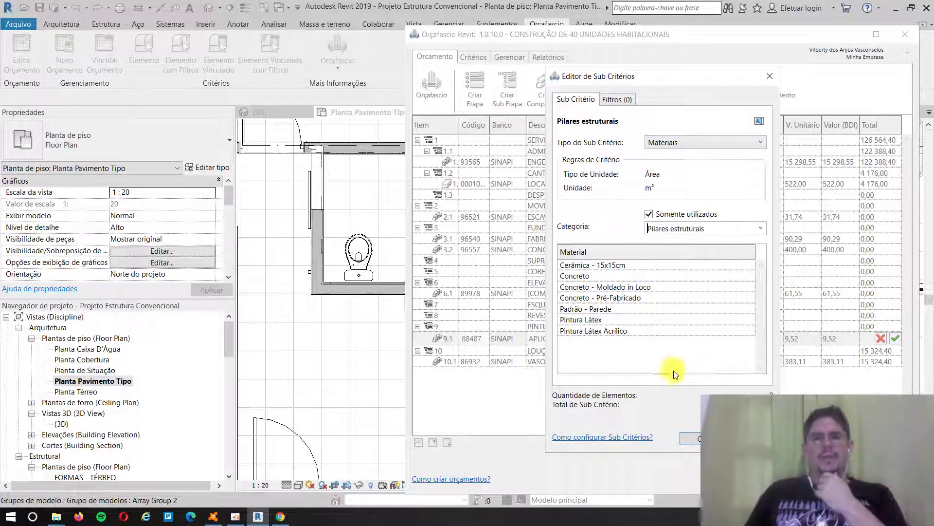
{"action": "left_click", "coordinate": [594, 321]}
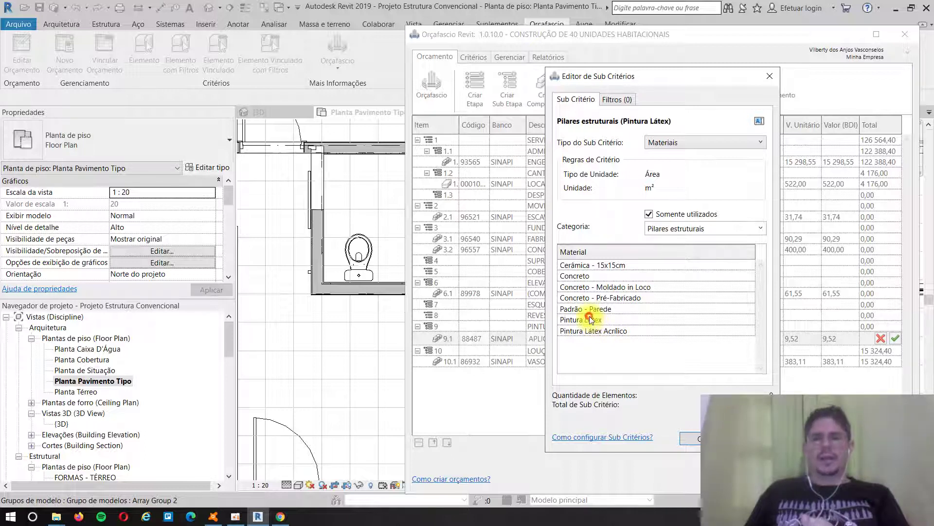
{"action": "left_click", "coordinate": [696, 438]}
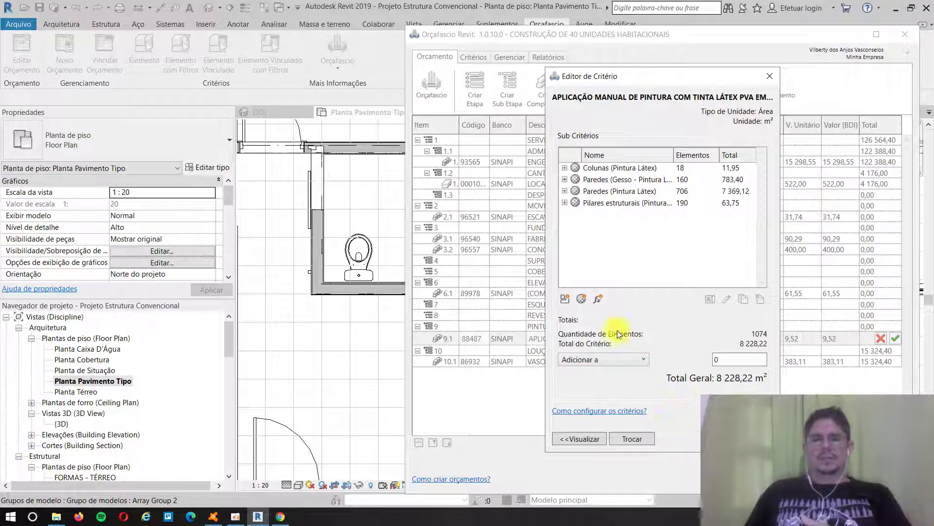
- Add a material sub-criterion to item 9.1 for category Quadro estrutural with material Pintura Látex, and save it
{"action": "left_click", "coordinate": [565, 298]}
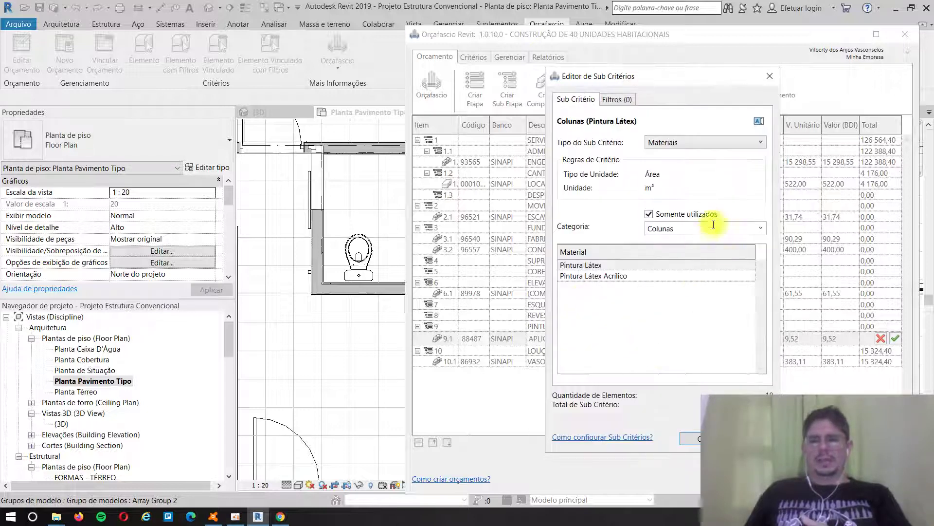
{"action": "left_click", "coordinate": [758, 228]}
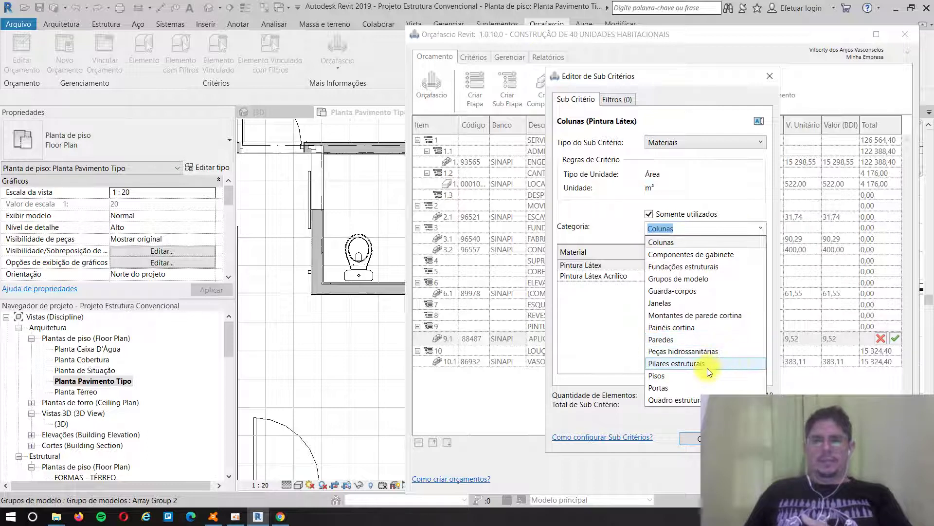
{"action": "left_click", "coordinate": [694, 376]}
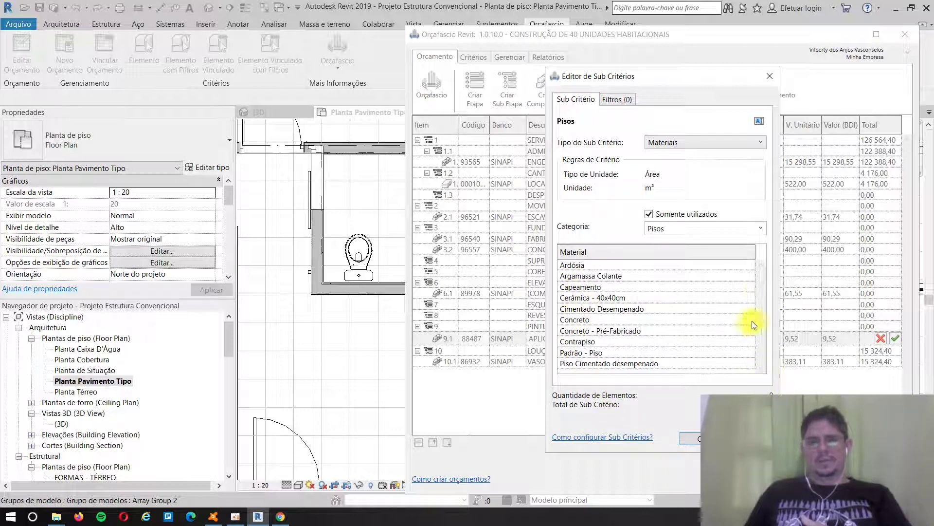
{"action": "left_click", "coordinate": [762, 229]}
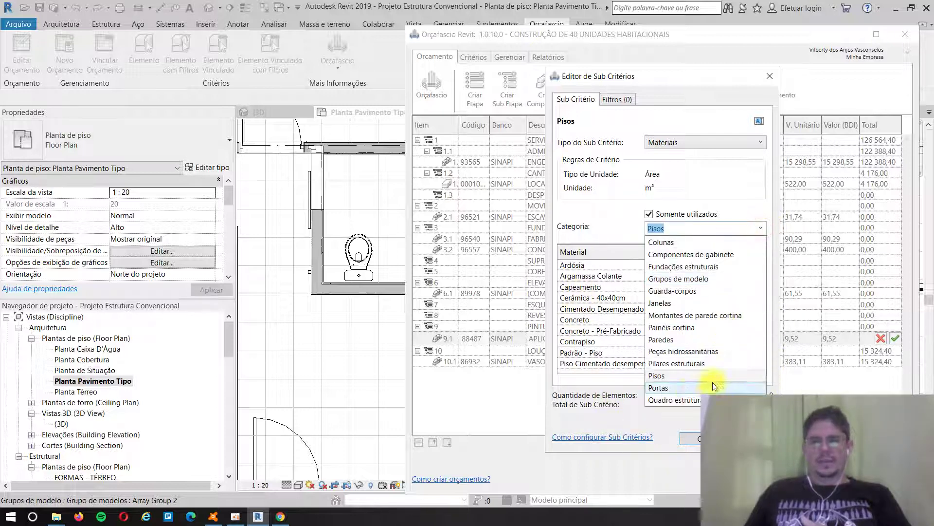
{"action": "left_click", "coordinate": [688, 389]}
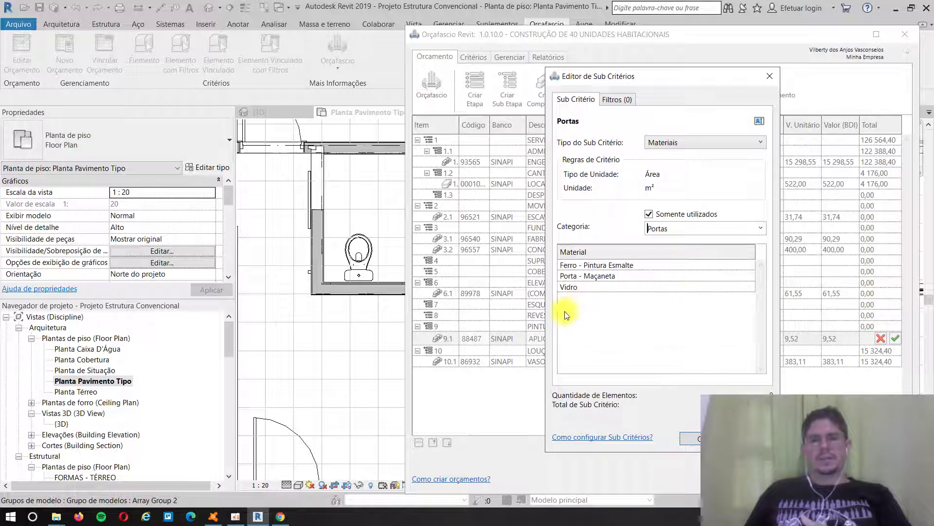
{"action": "left_click", "coordinate": [761, 229]}
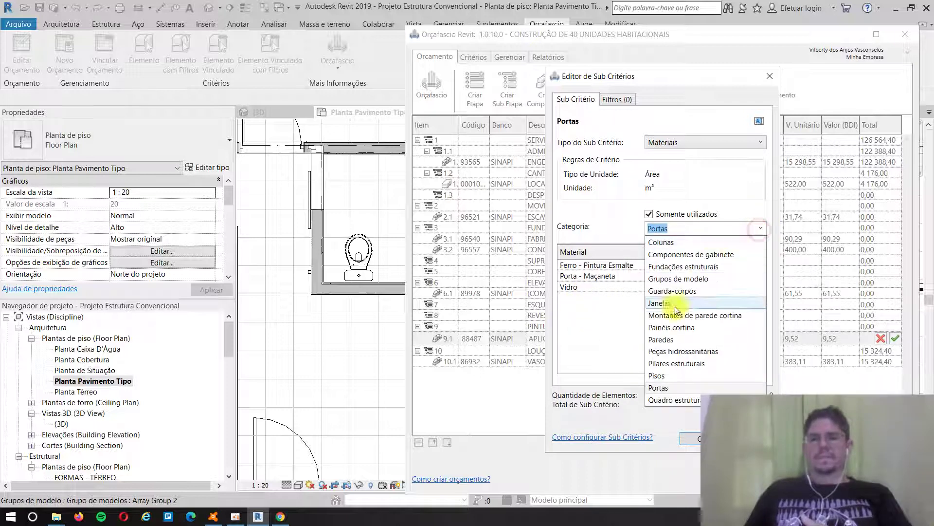
{"action": "left_click", "coordinate": [677, 398]}
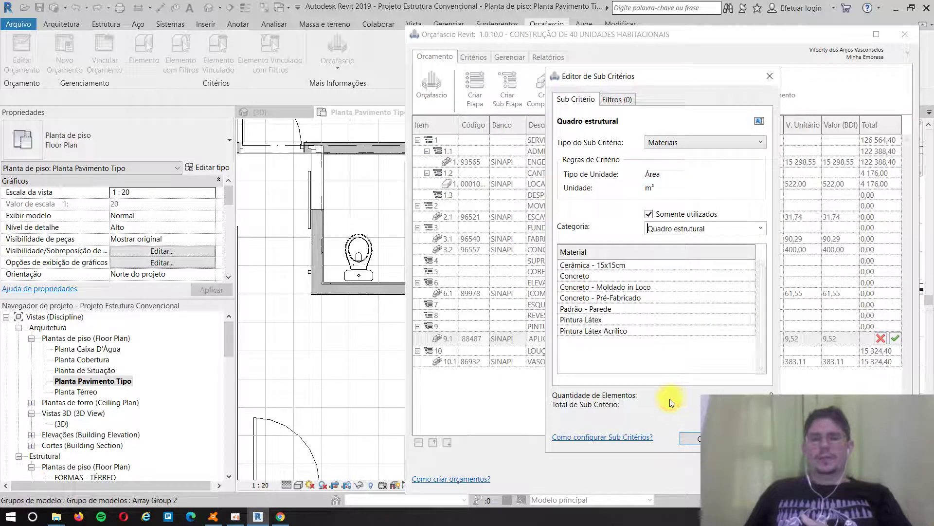
{"action": "left_click", "coordinate": [584, 321]}
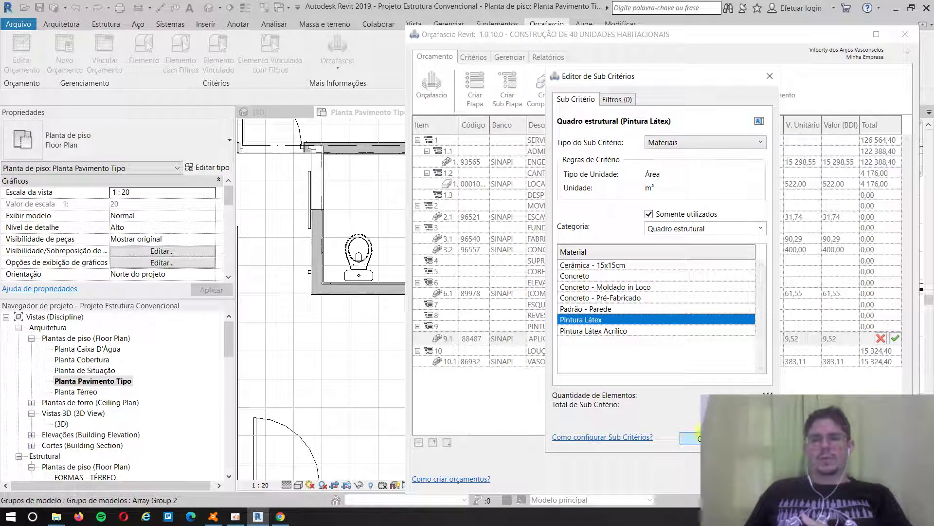
{"action": "left_click", "coordinate": [696, 439]}
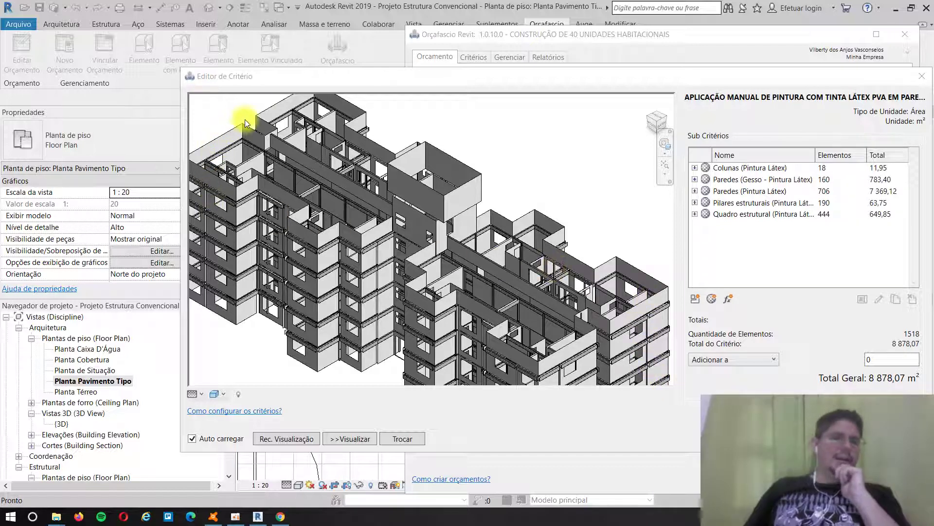
- Examine the painted walls and beams around the top floor's parapets and openings in the criterion's 3D preview
{"action": "scroll", "coordinate": [271, 184], "scroll_direction": "down", "scroll_amount": 3}
{"action": "scroll", "coordinate": [196, 179], "scroll_direction": "up", "scroll_amount": 5}
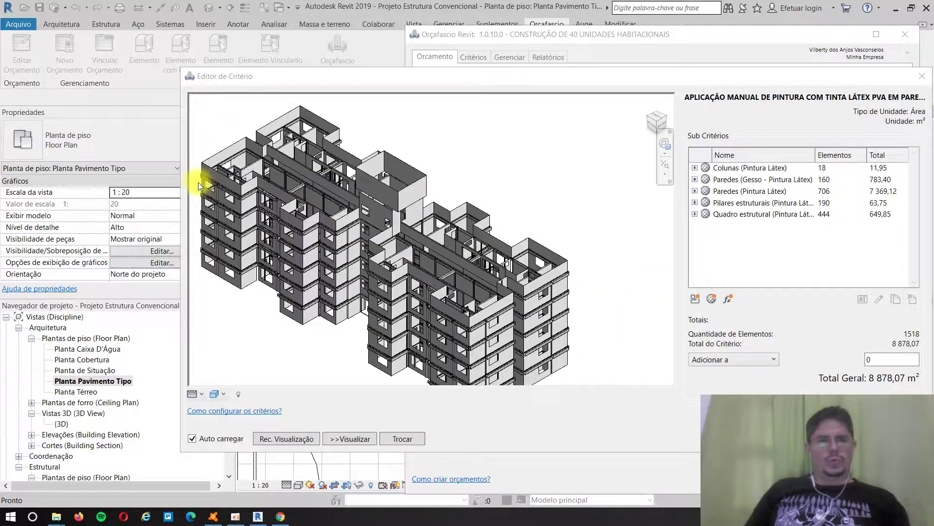
{"action": "scroll", "coordinate": [235, 129], "scroll_direction": "up", "scroll_amount": 5}
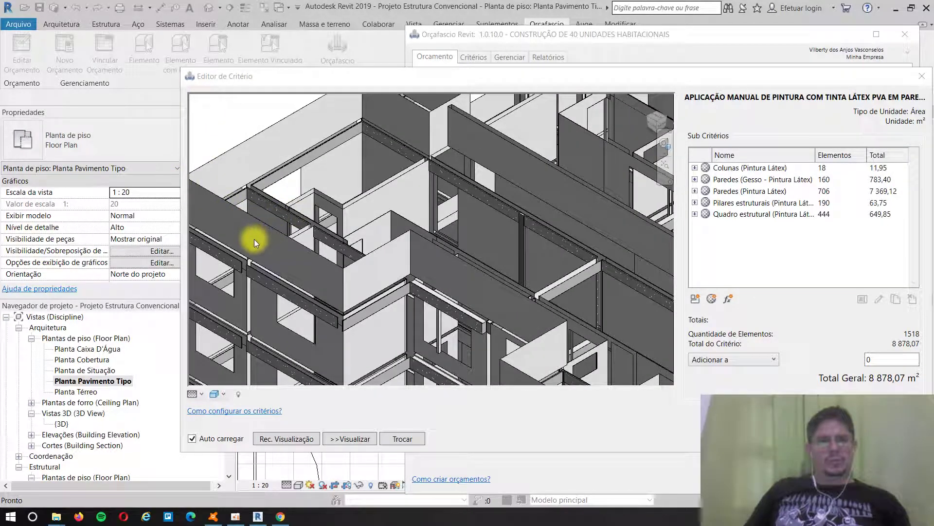
{"action": "scroll", "coordinate": [253, 238], "scroll_direction": "up", "scroll_amount": 2}
{"action": "scroll", "coordinate": [249, 238], "scroll_direction": "up", "scroll_amount": 2}
{"action": "scroll", "coordinate": [194, 199], "scroll_direction": "up", "scroll_amount": 3}
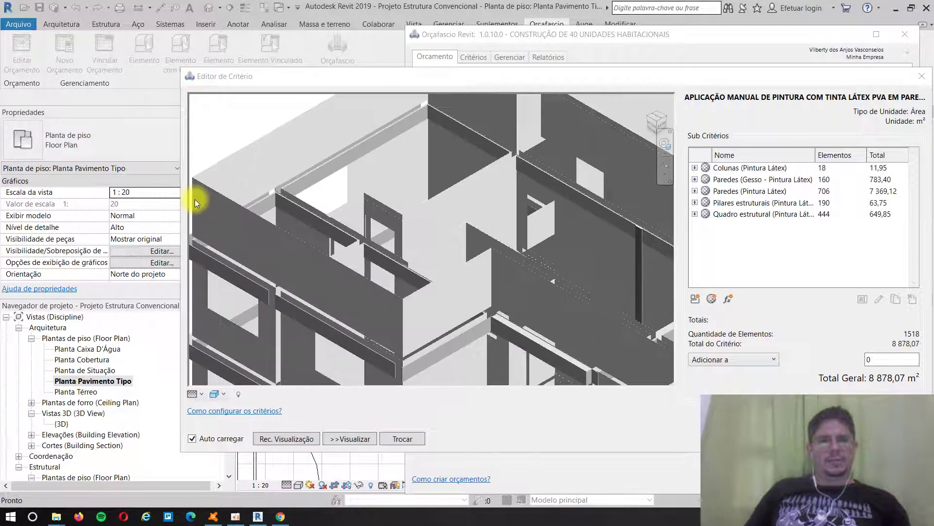
{"action": "scroll", "coordinate": [194, 250], "scroll_direction": "down", "scroll_amount": 5}
{"action": "scroll", "coordinate": [246, 265], "scroll_direction": "up", "scroll_amount": 8}
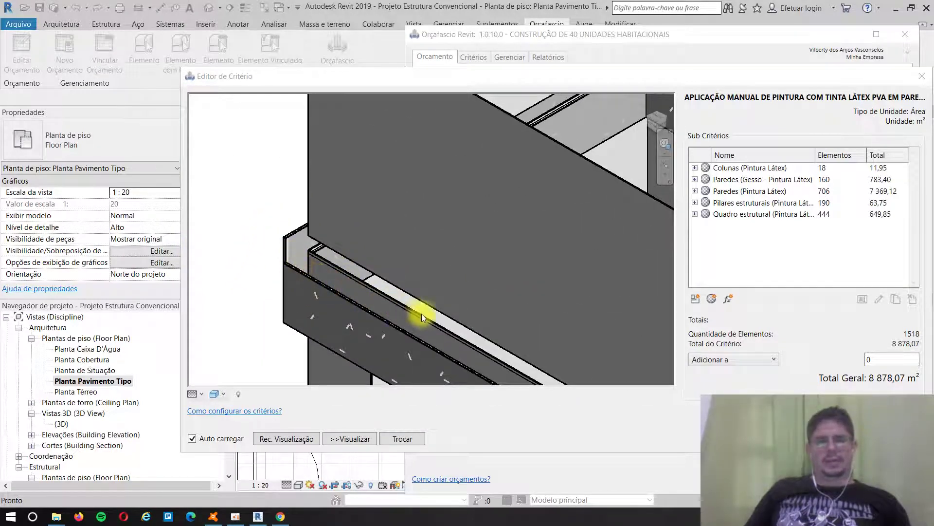
{"action": "scroll", "coordinate": [307, 258], "scroll_direction": "down", "scroll_amount": 2}
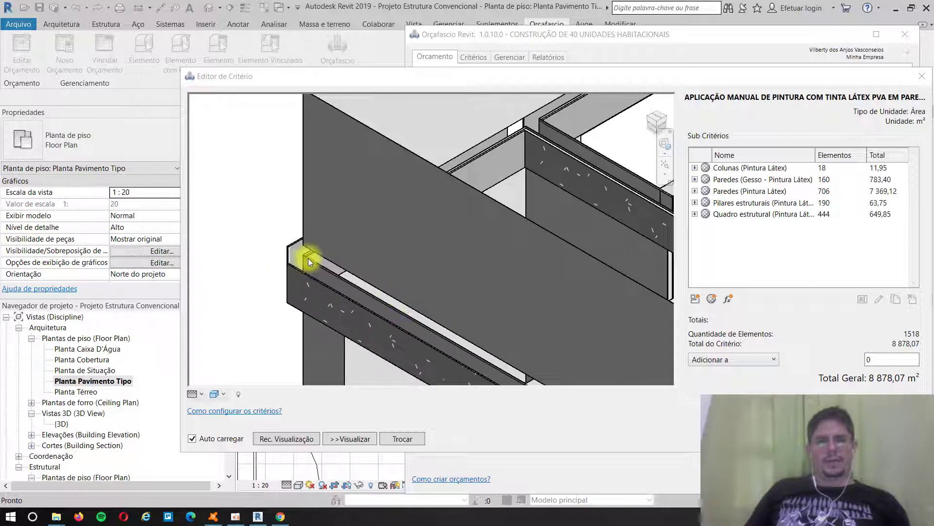
{"action": "scroll", "coordinate": [341, 229], "scroll_direction": "down", "scroll_amount": 2}
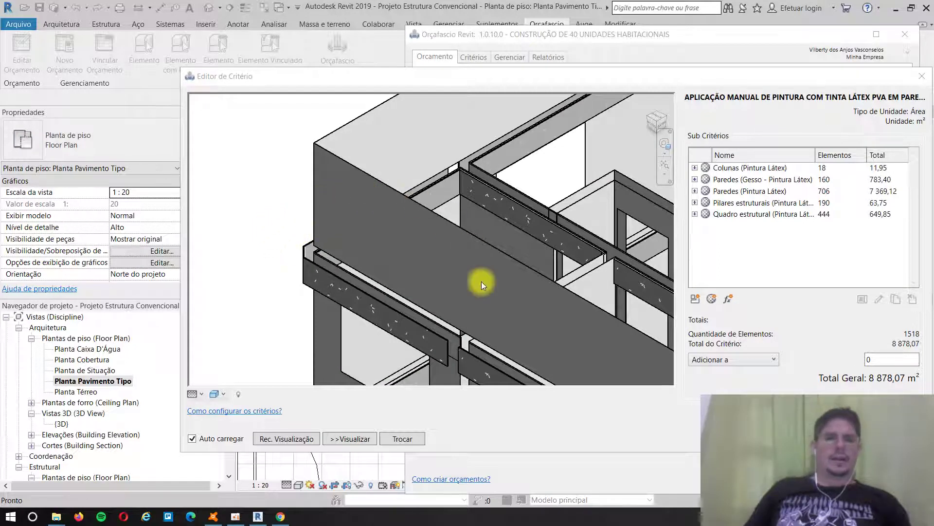
{"action": "middle_click_drag", "start_coordinate": [407, 226], "coordinate": [446, 256], "text": "shift"}
{"action": "scroll", "coordinate": [327, 184], "scroll_direction": "down", "scroll_amount": 2}
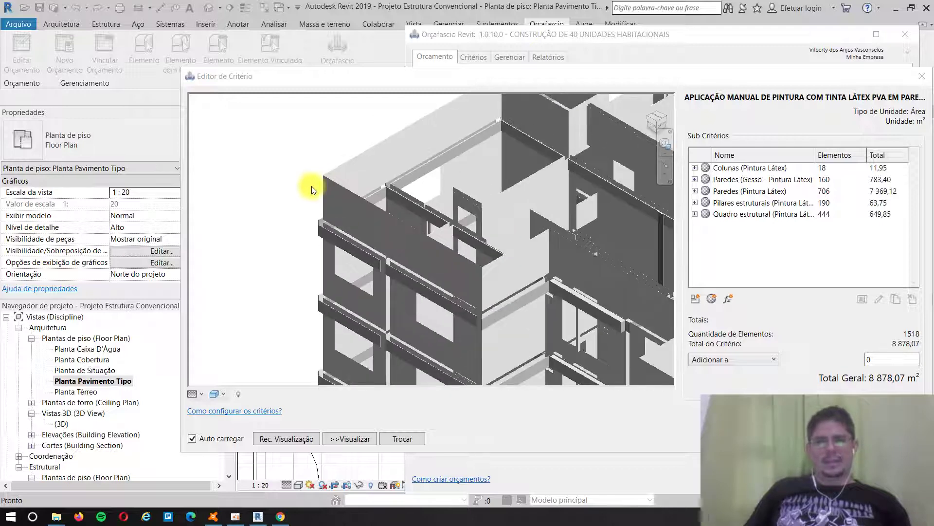
{"action": "scroll", "coordinate": [545, 231], "scroll_direction": "up", "scroll_amount": 3}
{"action": "scroll", "coordinate": [424, 271], "scroll_direction": "down", "scroll_amount": 3}
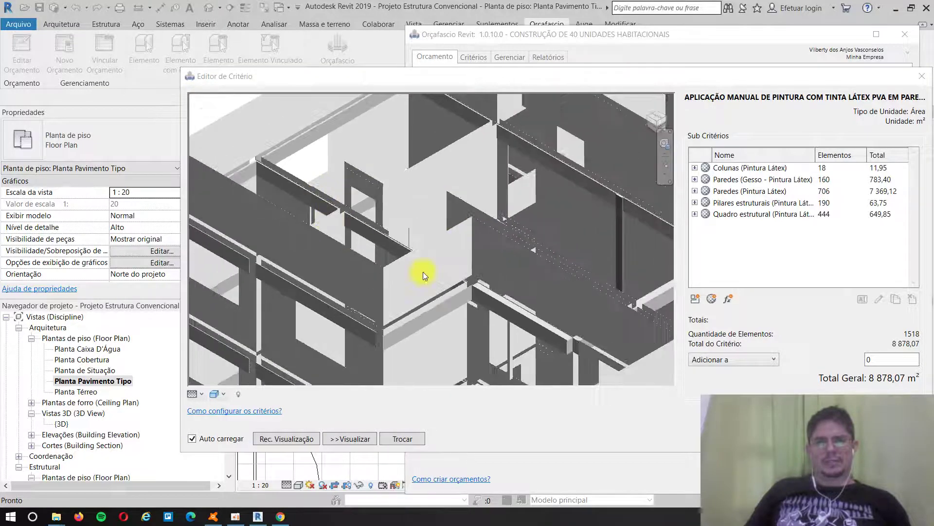
{"action": "scroll", "coordinate": [404, 252], "scroll_direction": "up", "scroll_amount": 4}
{"action": "scroll", "coordinate": [351, 231], "scroll_direction": "down", "scroll_amount": 3}
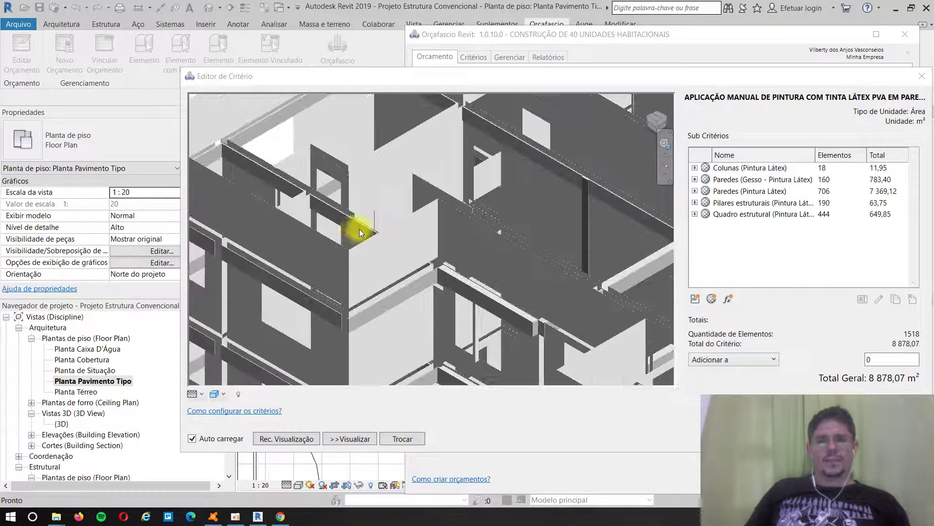
{"action": "scroll", "coordinate": [505, 326], "scroll_direction": "up", "scroll_amount": 4}
{"action": "scroll", "coordinate": [252, 257], "scroll_direction": "down", "scroll_amount": 3}
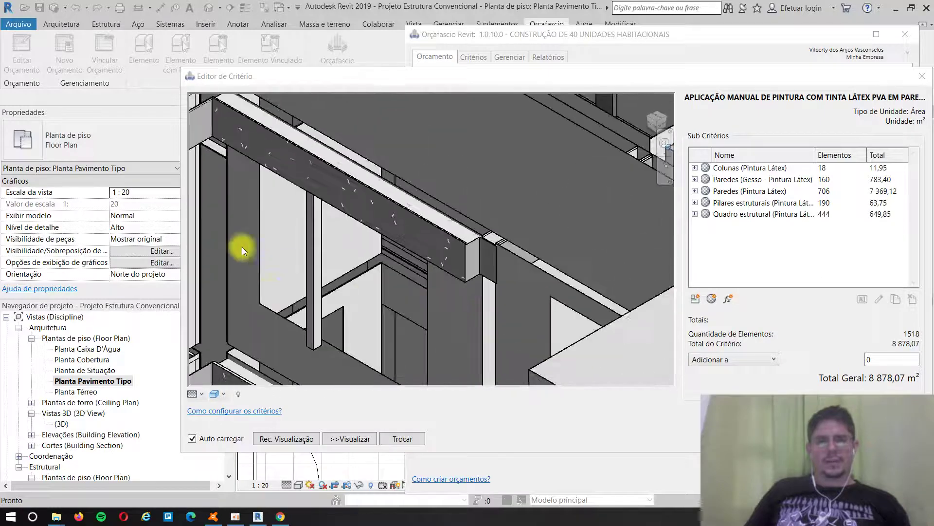
{"action": "scroll", "coordinate": [403, 254], "scroll_direction": "up", "scroll_amount": 2}
{"action": "scroll", "coordinate": [486, 221], "scroll_direction": "down", "scroll_amount": 3}
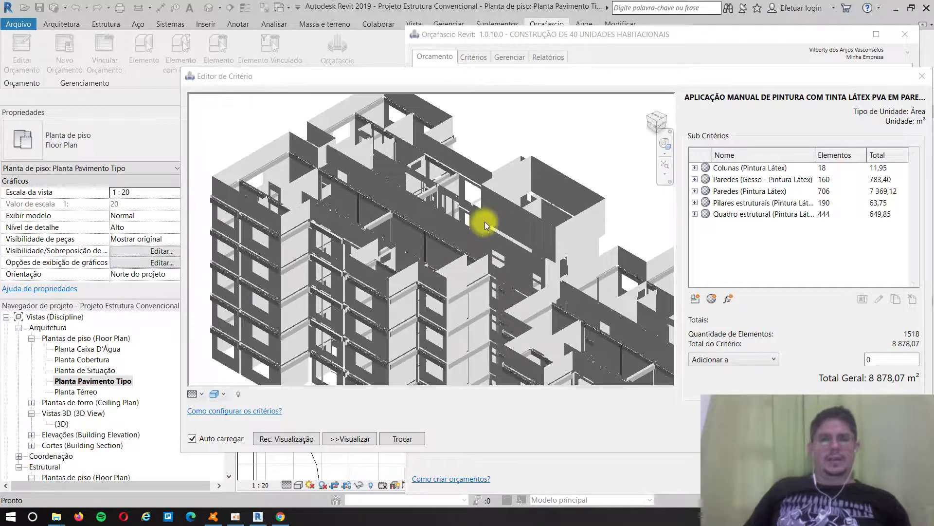
- Review the whole building's latex-painted elements in the criterion's 3D preview, including the rooms beside the central stair block
{"action": "scroll", "coordinate": [388, 207], "scroll_direction": "up", "scroll_amount": 3}
{"action": "scroll", "coordinate": [473, 335], "scroll_direction": "up", "scroll_amount": 1}
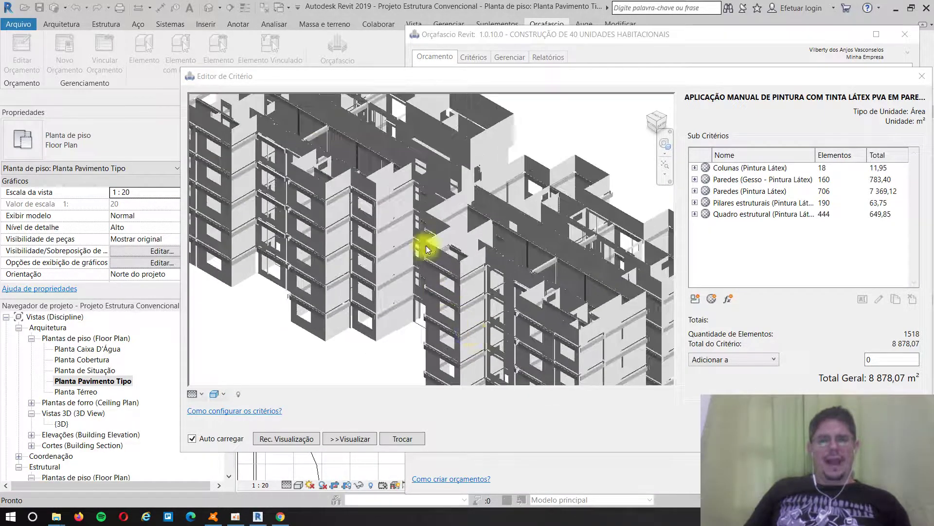
{"action": "scroll", "coordinate": [404, 172], "scroll_direction": "down", "scroll_amount": 3}
{"action": "scroll", "coordinate": [433, 250], "scroll_direction": "up", "scroll_amount": 2}
{"action": "scroll", "coordinate": [432, 250], "scroll_direction": "up", "scroll_amount": 1}
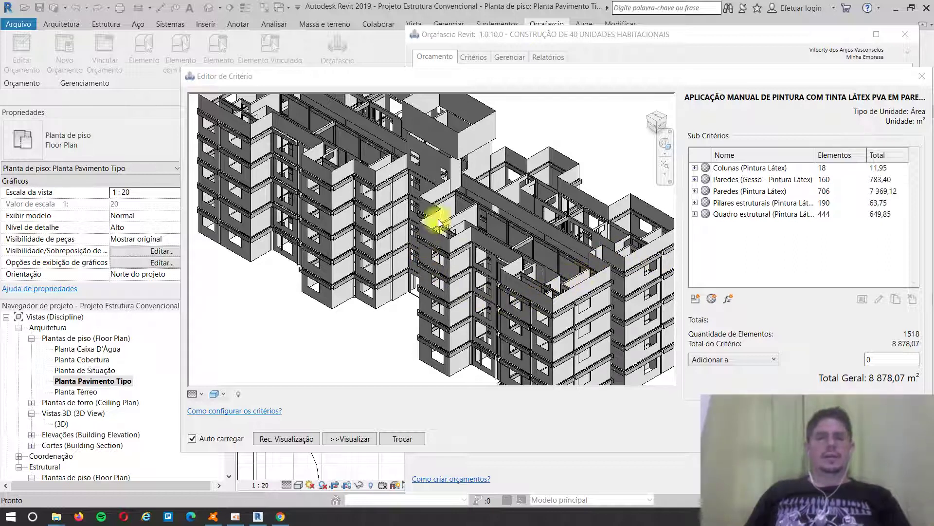
{"action": "scroll", "coordinate": [475, 179], "scroll_direction": "up", "scroll_amount": 2}
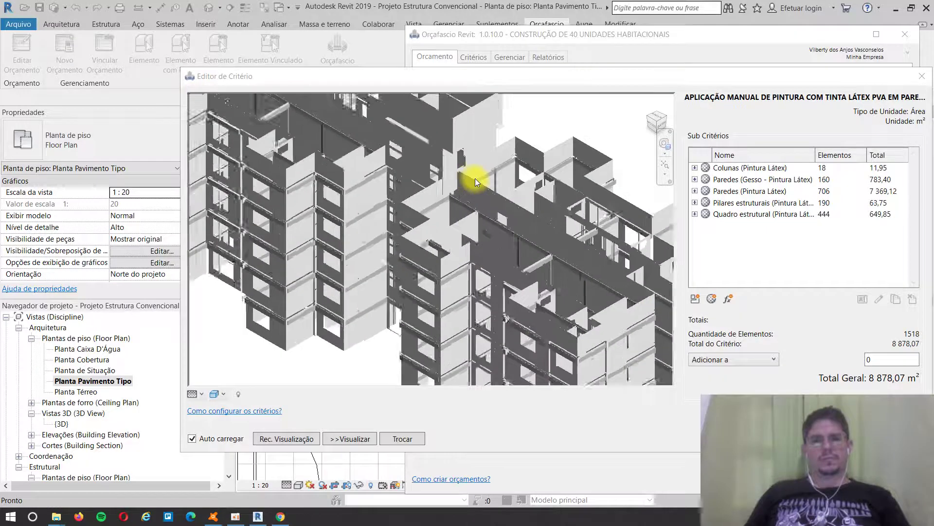
{"action": "scroll", "coordinate": [475, 179], "scroll_direction": "up", "scroll_amount": 2}
{"action": "scroll", "coordinate": [458, 232], "scroll_direction": "up", "scroll_amount": 1}
{"action": "scroll", "coordinate": [433, 204], "scroll_direction": "up", "scroll_amount": 1}
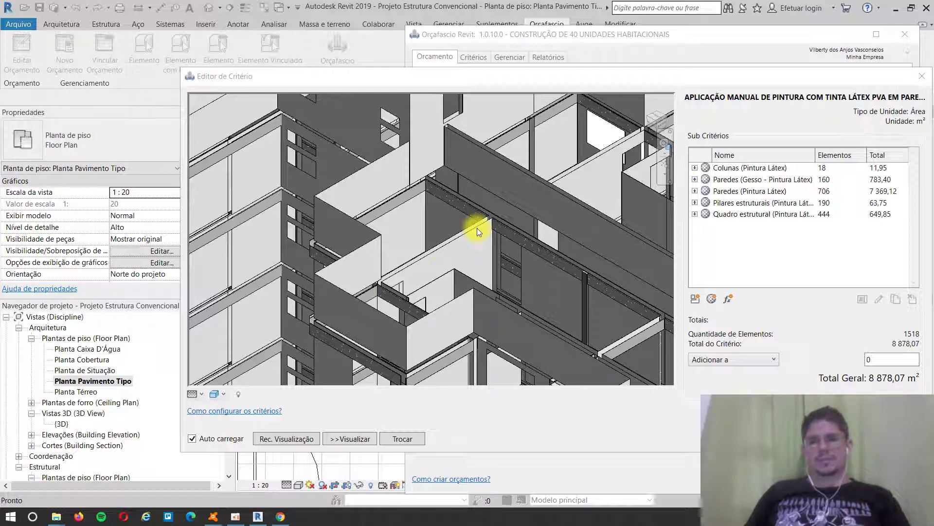
{"action": "scroll", "coordinate": [271, 215], "scroll_direction": "down", "scroll_amount": 3}
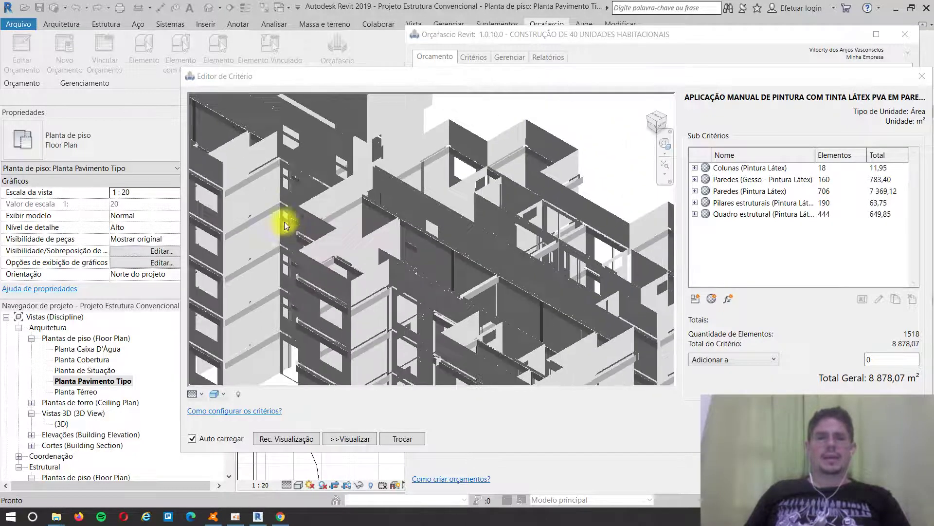
{"action": "scroll", "coordinate": [286, 225], "scroll_direction": "down", "scroll_amount": 5}
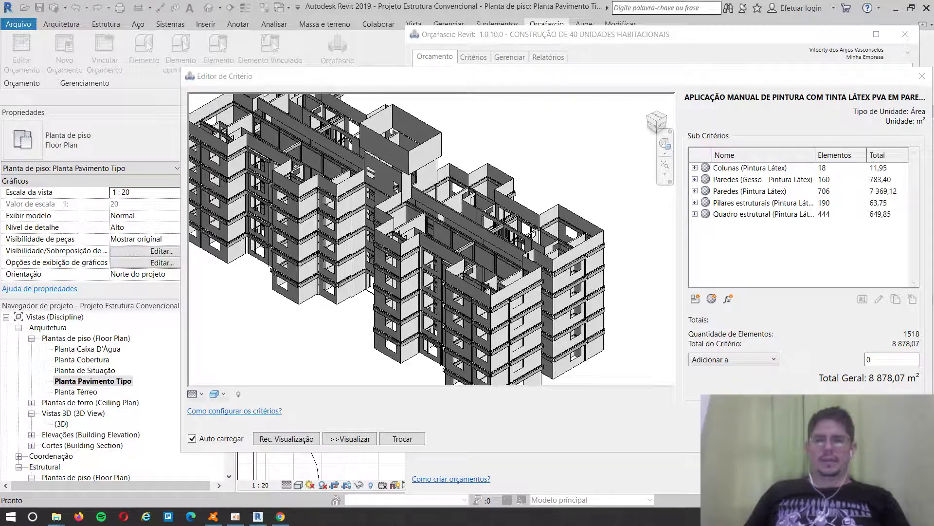
- Confirm the latex painting criterion on item 9.1, synchronize the budget and close it
{"action": "left_click", "coordinate": [850, 439]}
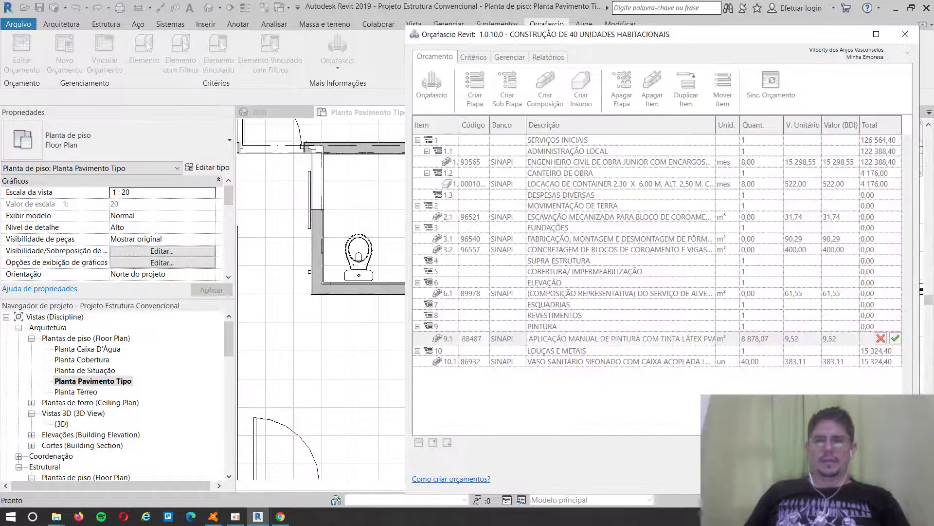
{"action": "left_click", "coordinate": [897, 337]}
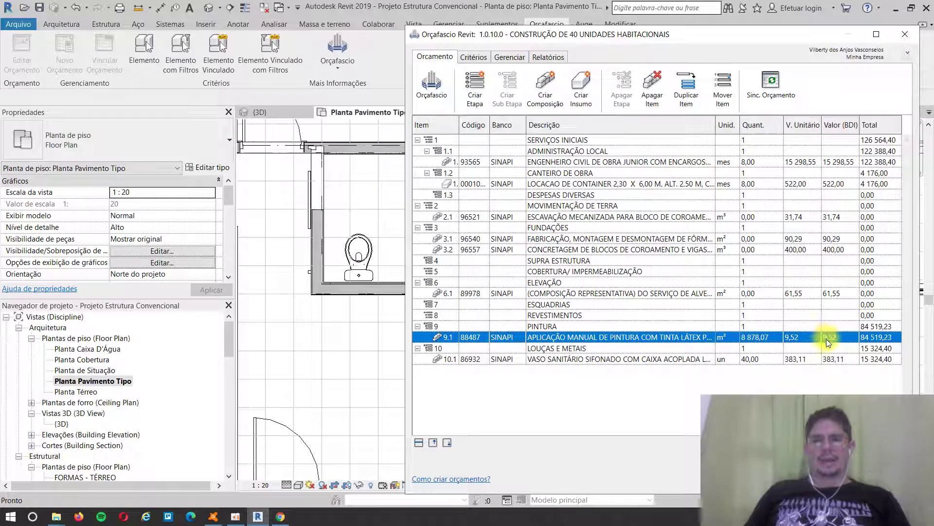
{"action": "left_click", "coordinate": [769, 81]}
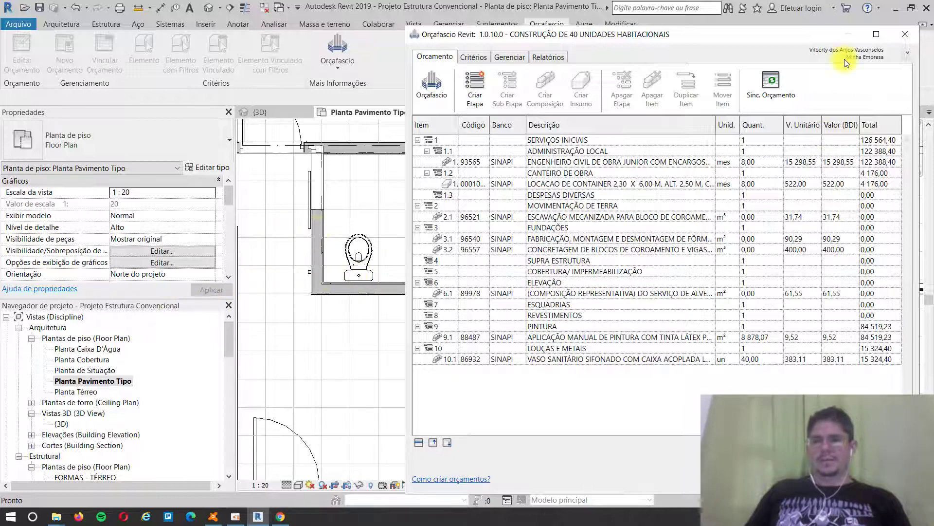
{"action": "left_click", "coordinate": [905, 34]}
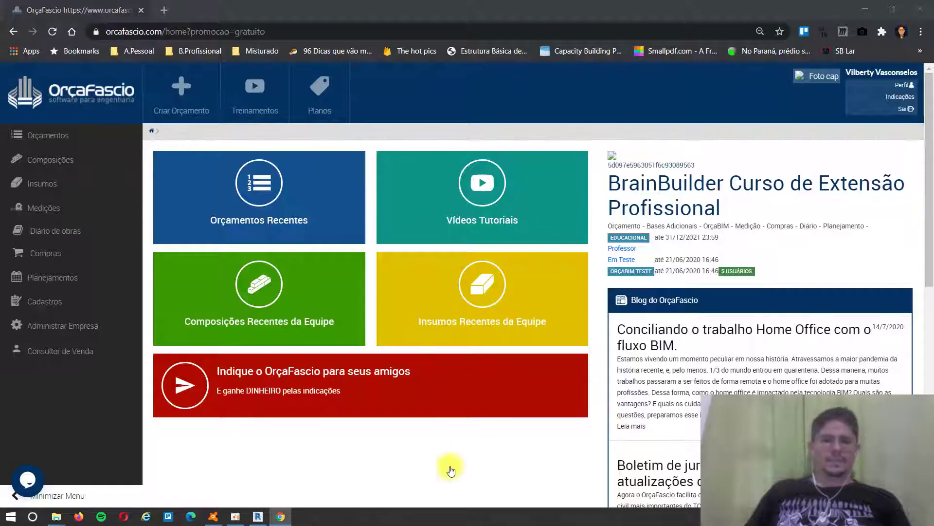
- Switch back to Revit, open the {3D} view and examine the foundation blocks and piles from below
{"action": "left_click", "coordinate": [258, 516]}
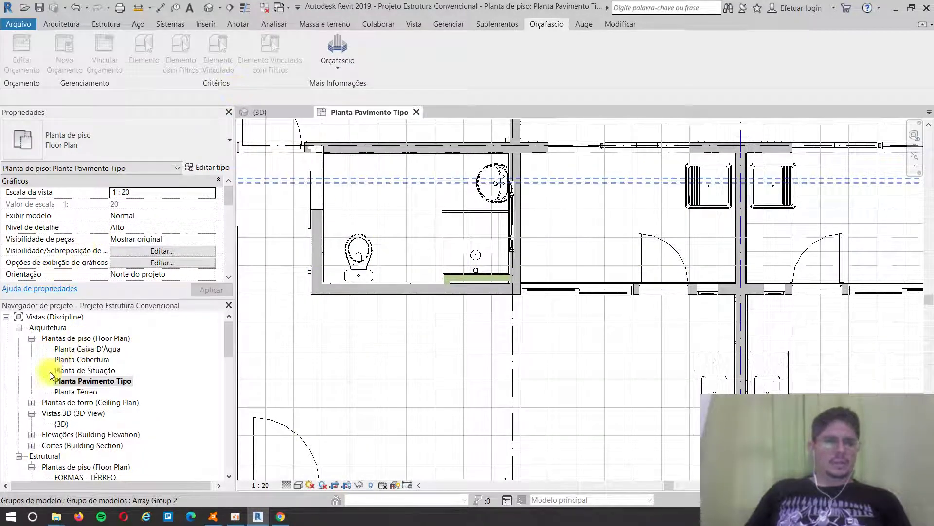
{"action": "double_click", "coordinate": [59, 423]}
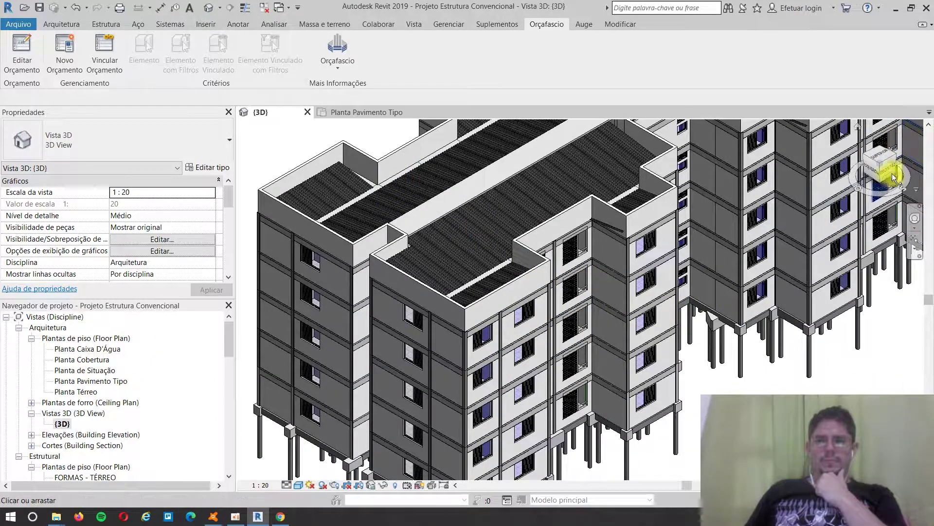
{"action": "left_click_drag", "start_coordinate": [879, 181], "coordinate": [871, 177]}
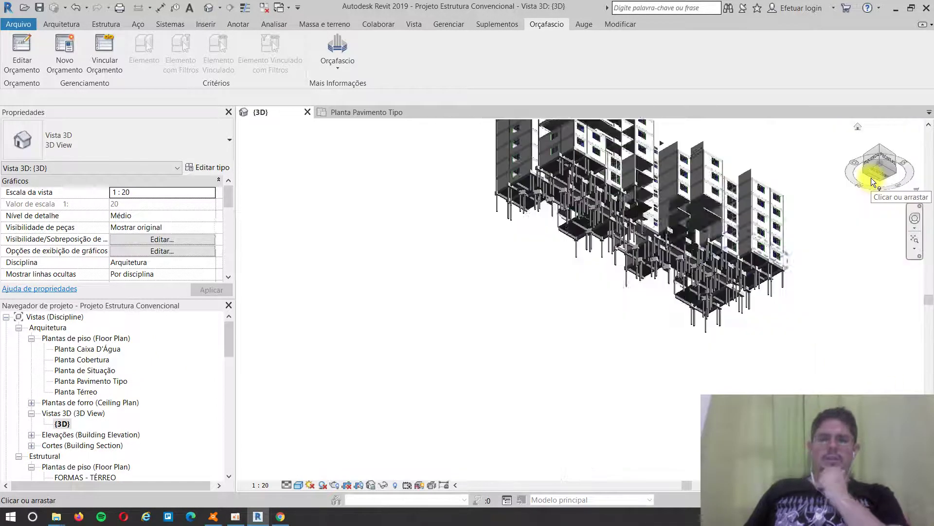
{"action": "scroll", "coordinate": [496, 283], "scroll_direction": "up", "scroll_amount": 10}
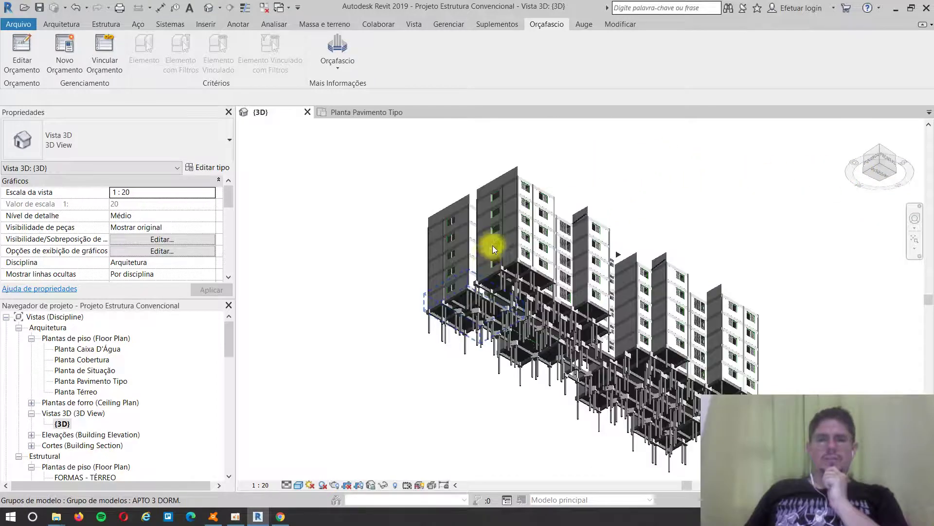
{"action": "scroll", "coordinate": [524, 274], "scroll_direction": "up", "scroll_amount": 5}
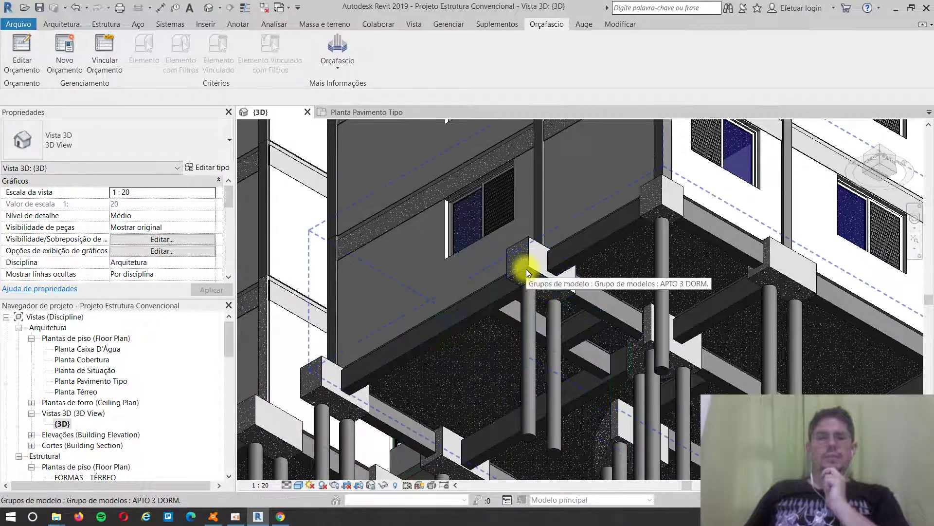
- Inspect the foundation blocks and piles up close in the 3D view, and open the budget for editing
{"action": "scroll", "coordinate": [463, 209], "scroll_direction": "down", "scroll_amount": 4}
{"action": "scroll", "coordinate": [661, 414], "scroll_direction": "up", "scroll_amount": 5}
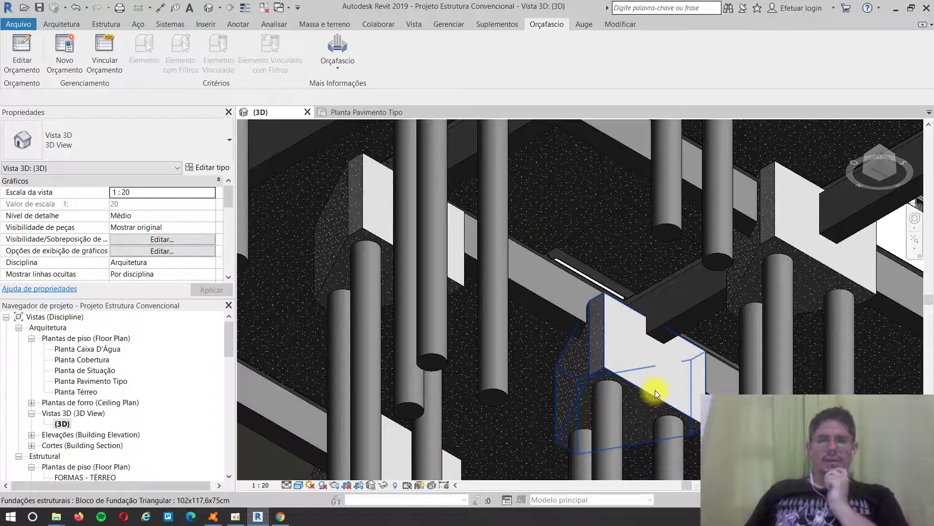
{"action": "scroll", "coordinate": [662, 390], "scroll_direction": "down", "scroll_amount": 5}
{"action": "scroll", "coordinate": [669, 387], "scroll_direction": "down", "scroll_amount": 4}
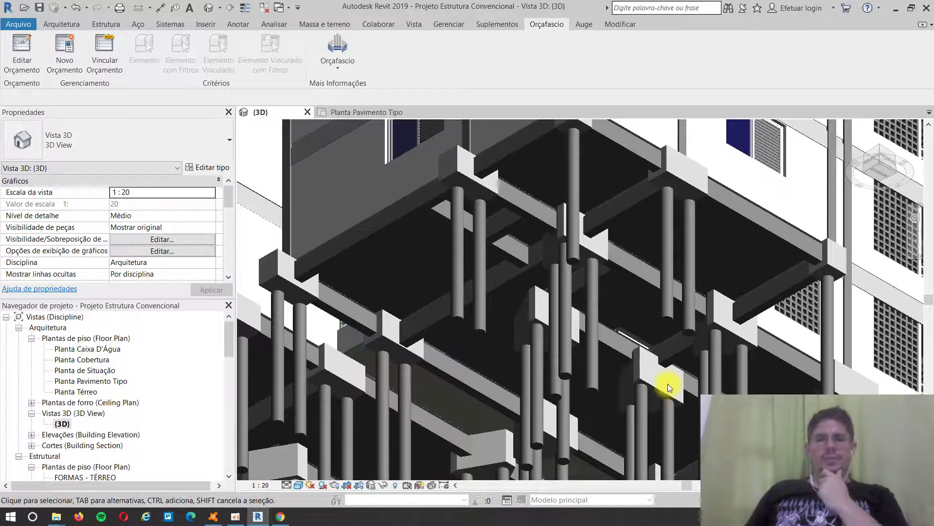
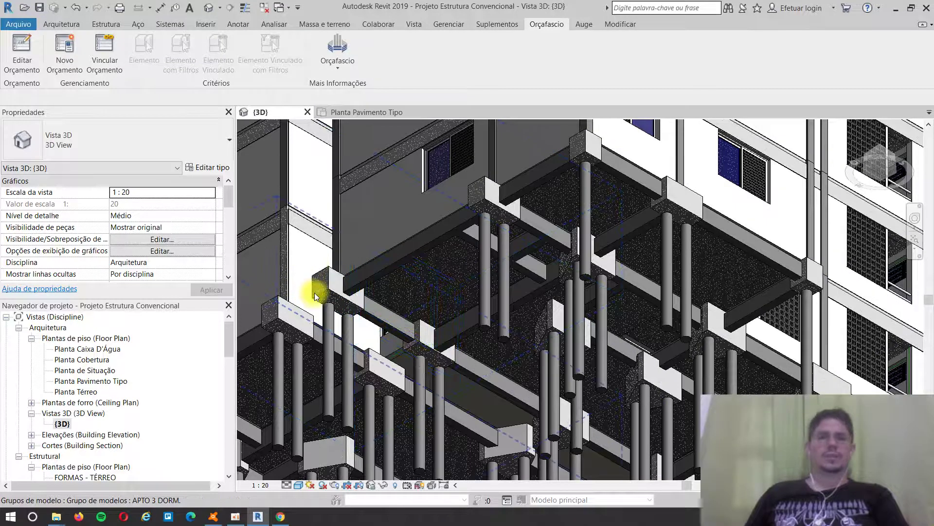
{"action": "left_click", "coordinate": [20, 51]}
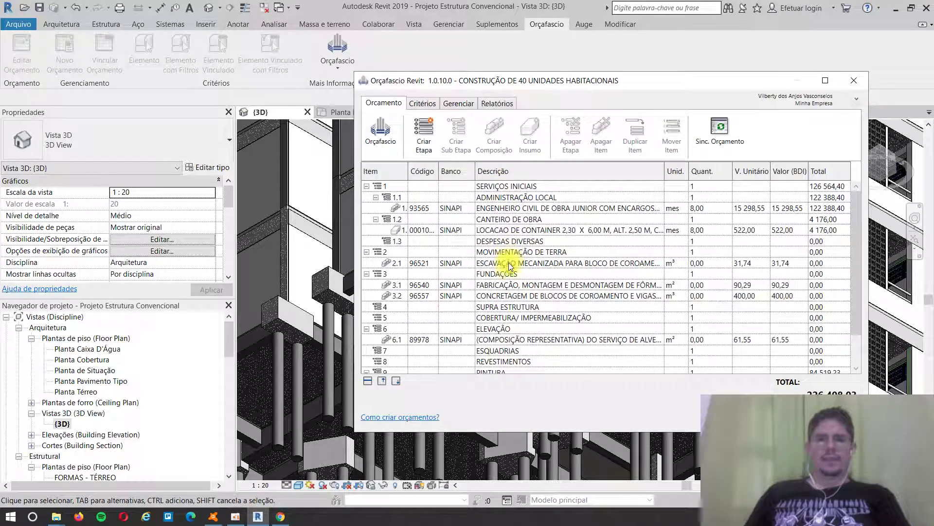
{"action": "left_click", "coordinate": [508, 286]}
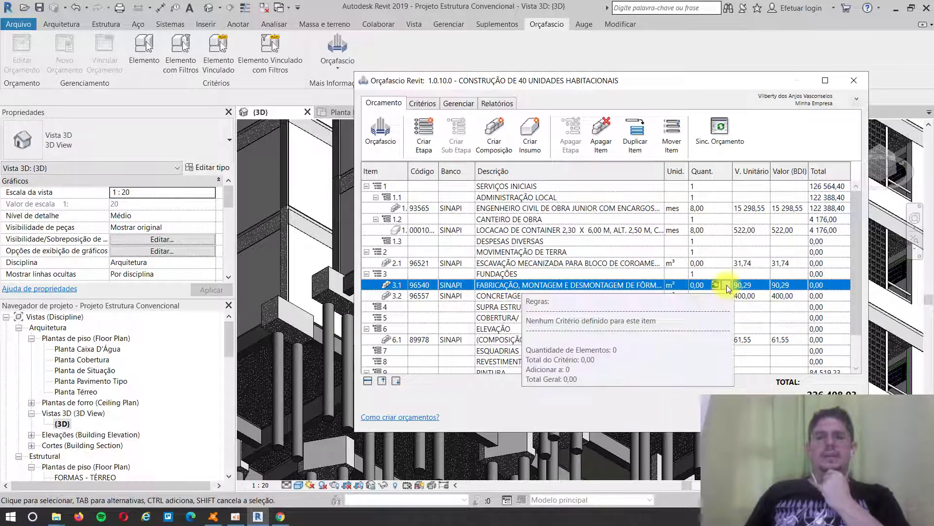
{"action": "left_click", "coordinate": [727, 285]}
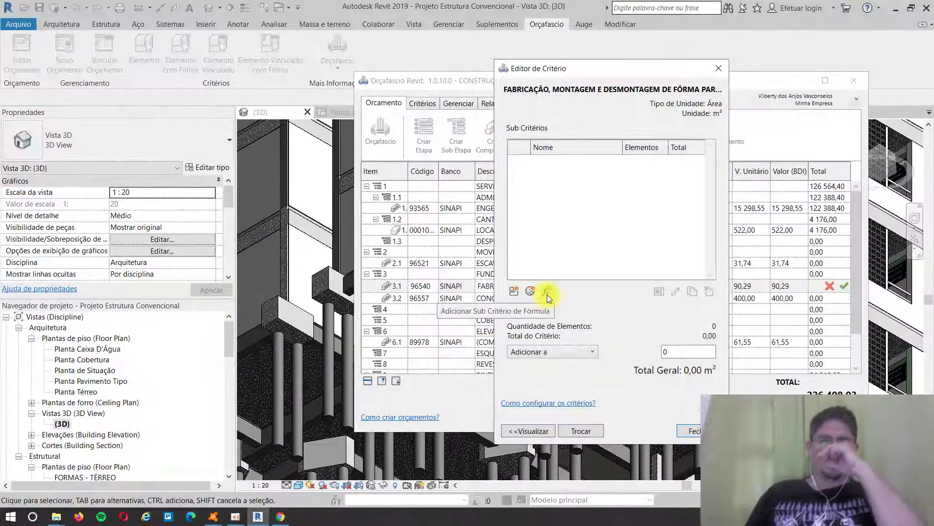
{"action": "left_click", "coordinate": [548, 292]}
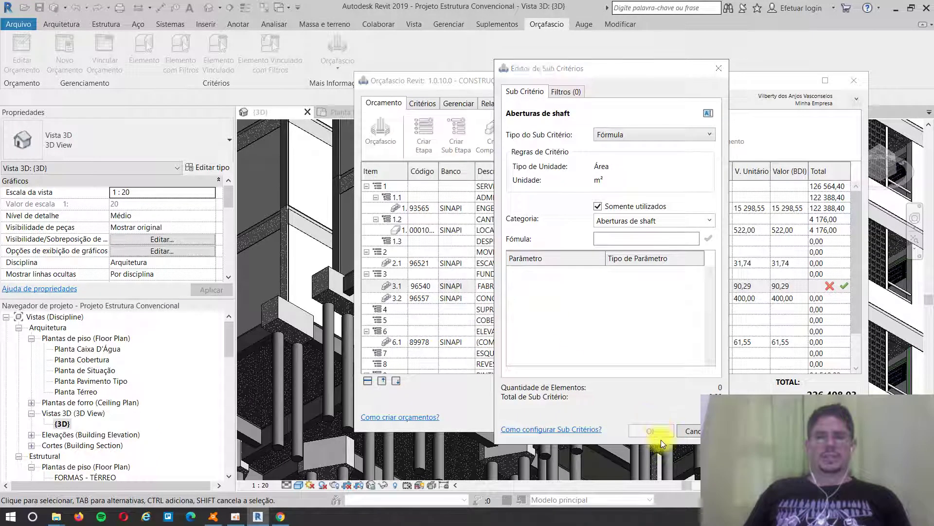
{"action": "left_click", "coordinate": [688, 431]}
{"action": "left_click", "coordinate": [696, 431]}
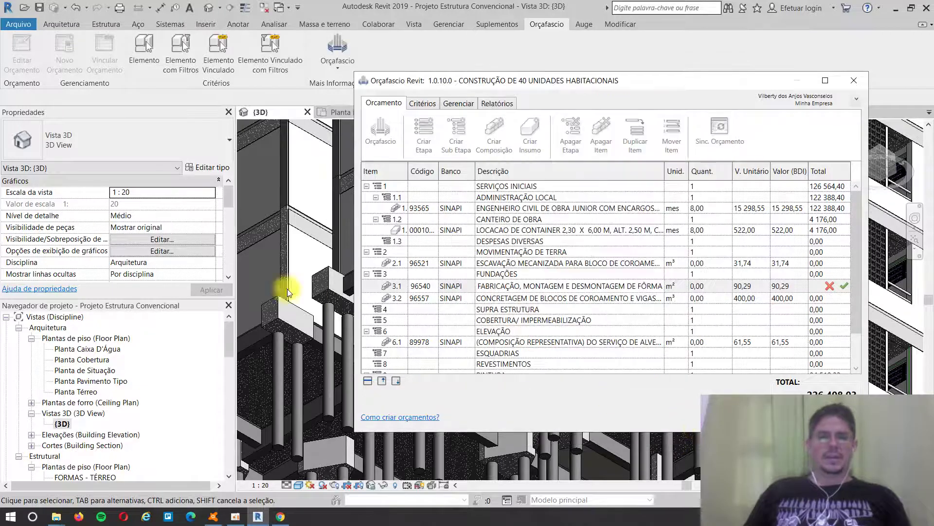
- Select the 50x110x60cm rectangular foundation block inside the apartment model group and open its type properties
{"action": "left_click", "coordinate": [285, 319]}
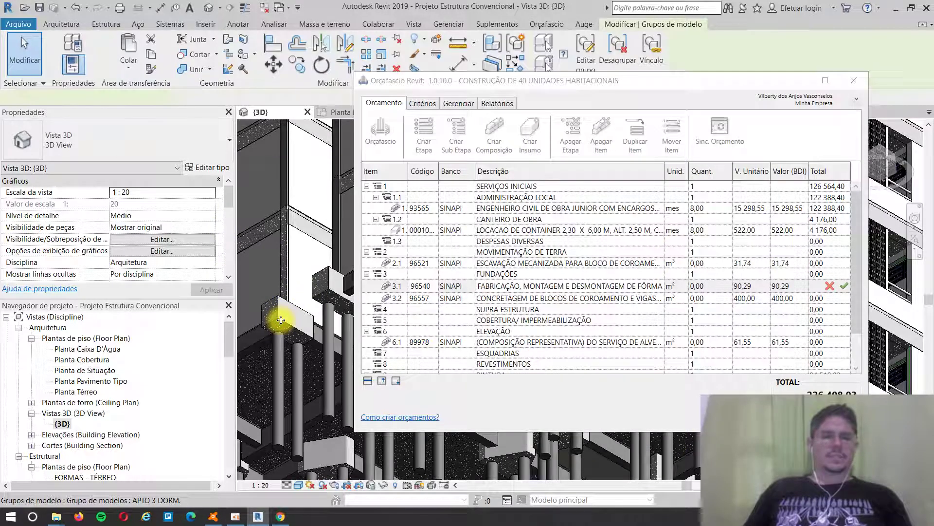
{"action": "left_click", "coordinate": [273, 317]}
{"action": "key", "text": "Escape"}
{"action": "key", "text": "Tab"}
{"action": "left_click", "coordinate": [271, 319]}
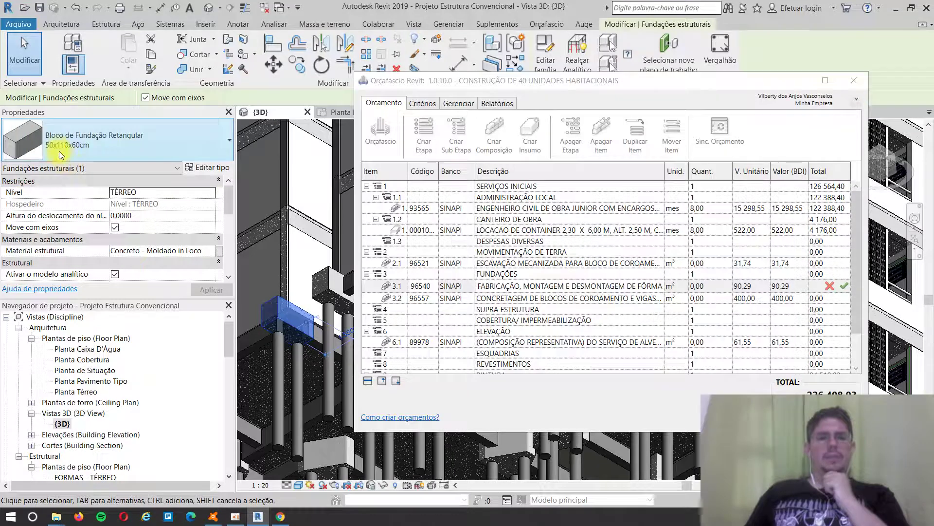
{"action": "left_click", "coordinate": [212, 168]}
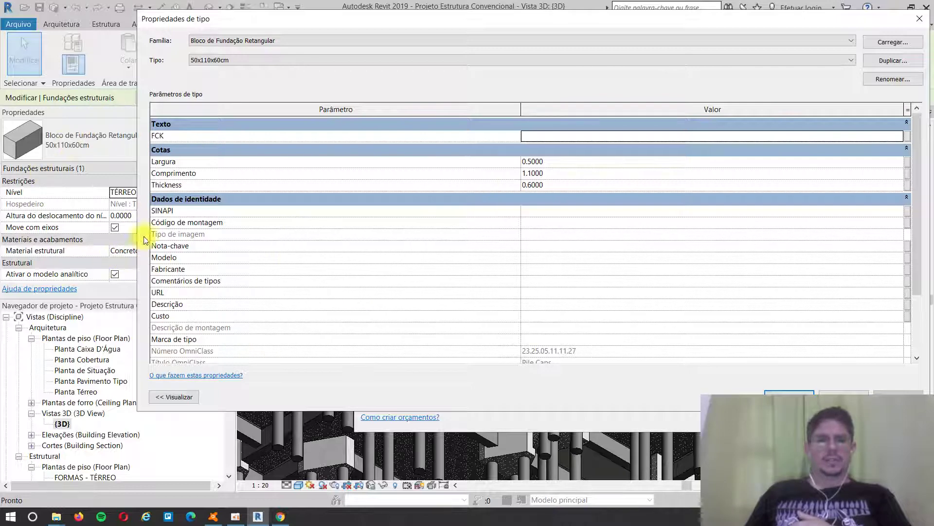
{"action": "left_click_drag", "start_coordinate": [138, 222], "coordinate": [419, 248]}
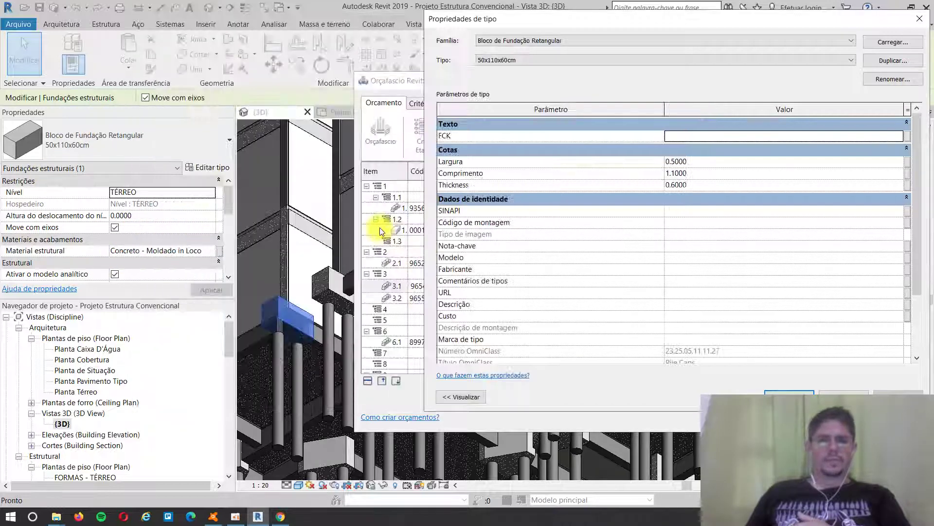
- Preview the foundation block type and check which dimensions Largura, Comprimento and Thickness control, then close its properties
{"action": "left_click", "coordinate": [466, 392]}
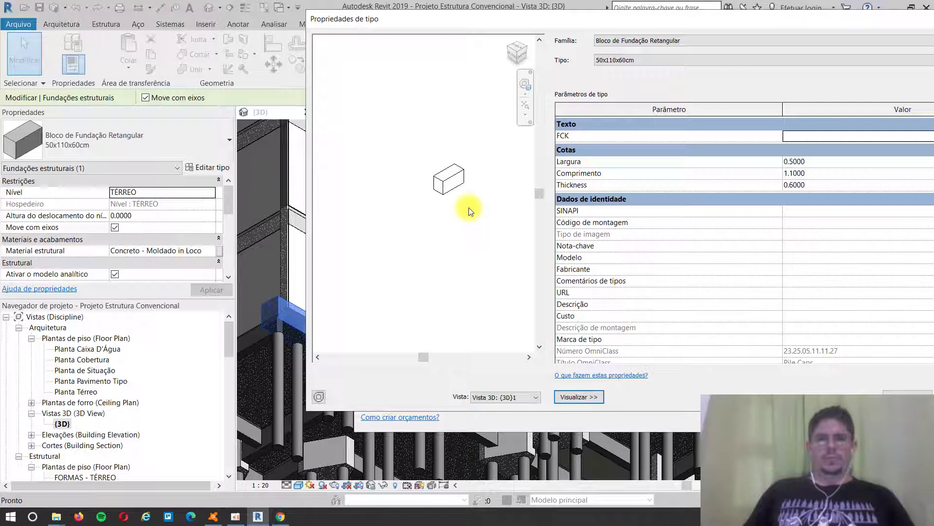
{"action": "scroll", "coordinate": [455, 185], "scroll_direction": "up", "scroll_amount": 1}
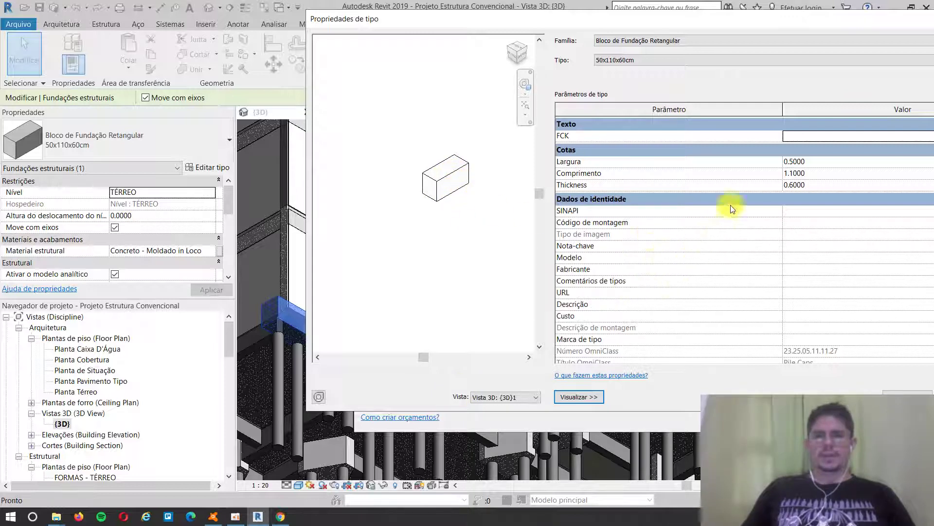
{"action": "left_click", "coordinate": [807, 160]}
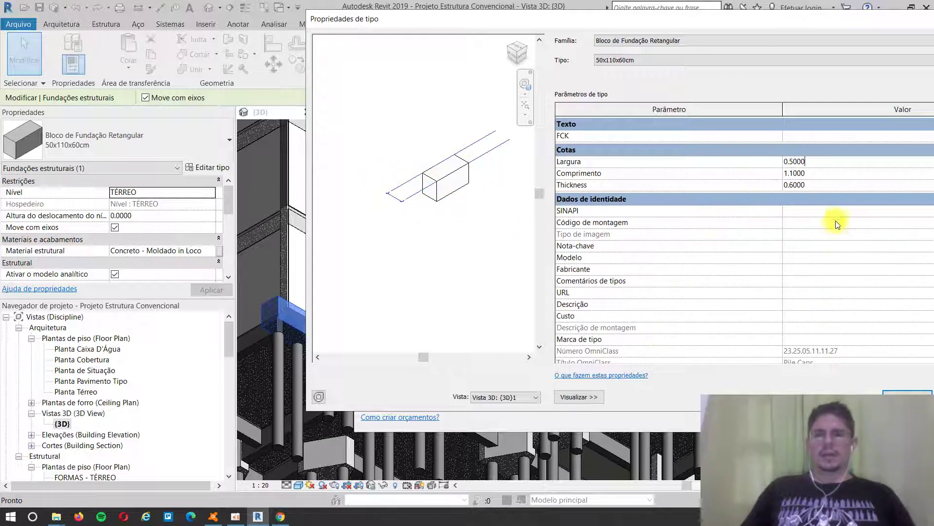
{"action": "left_click", "coordinate": [830, 174]}
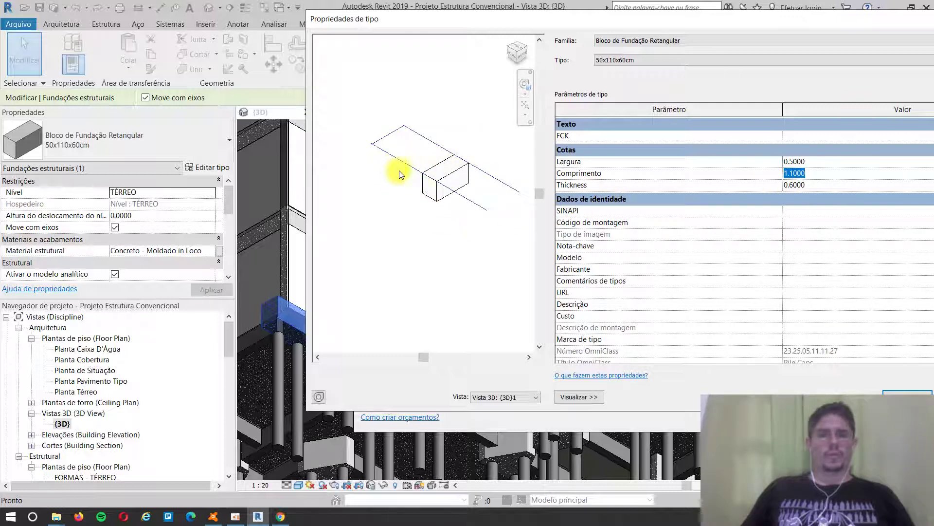
{"action": "left_click", "coordinate": [811, 184]}
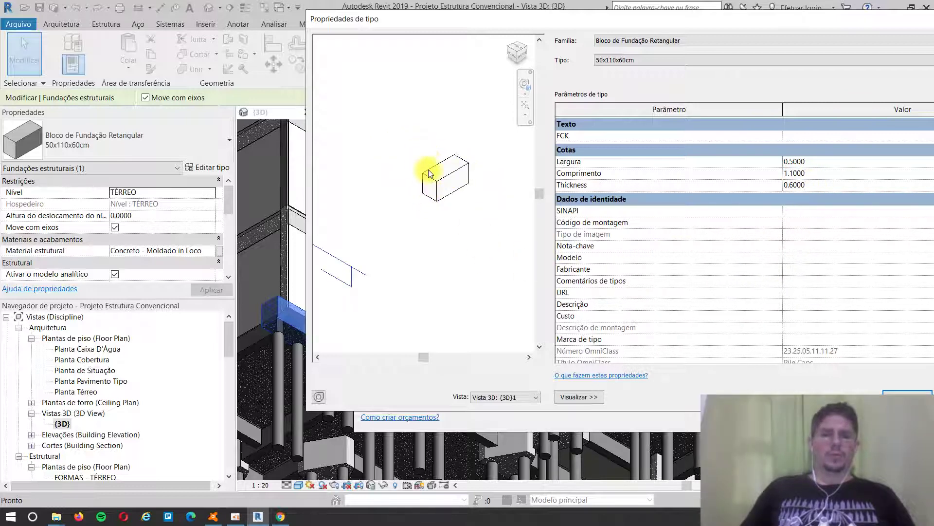
{"action": "scroll", "coordinate": [477, 165], "scroll_direction": "up", "scroll_amount": 4}
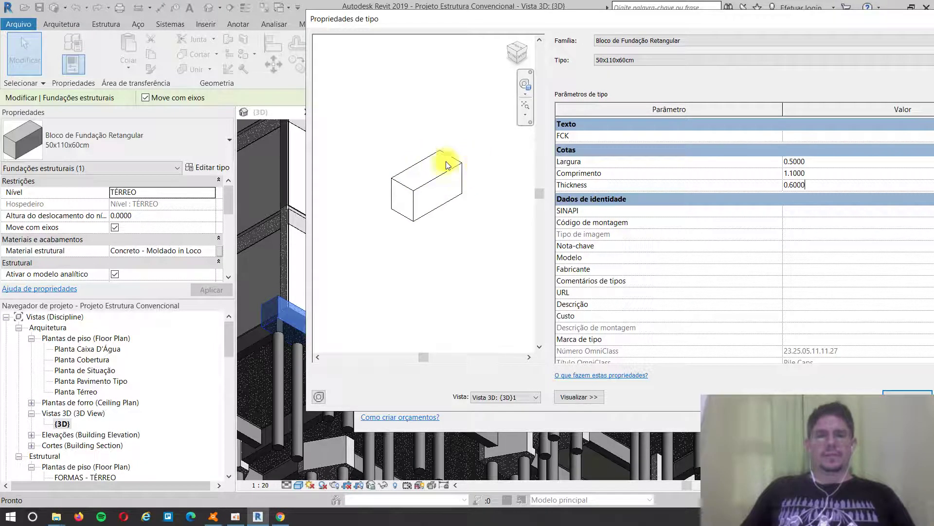
{"action": "scroll", "coordinate": [396, 158], "scroll_direction": "up", "scroll_amount": 1}
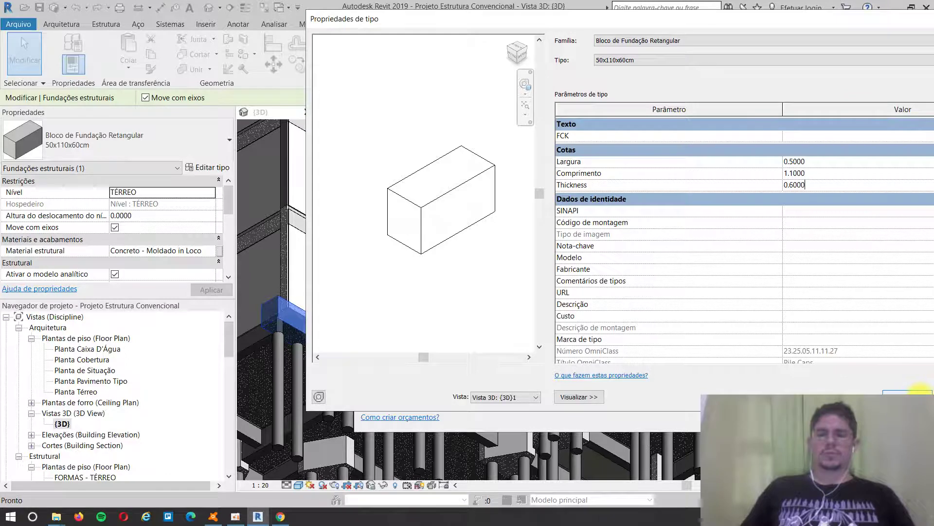
{"action": "left_click", "coordinate": [919, 393]}
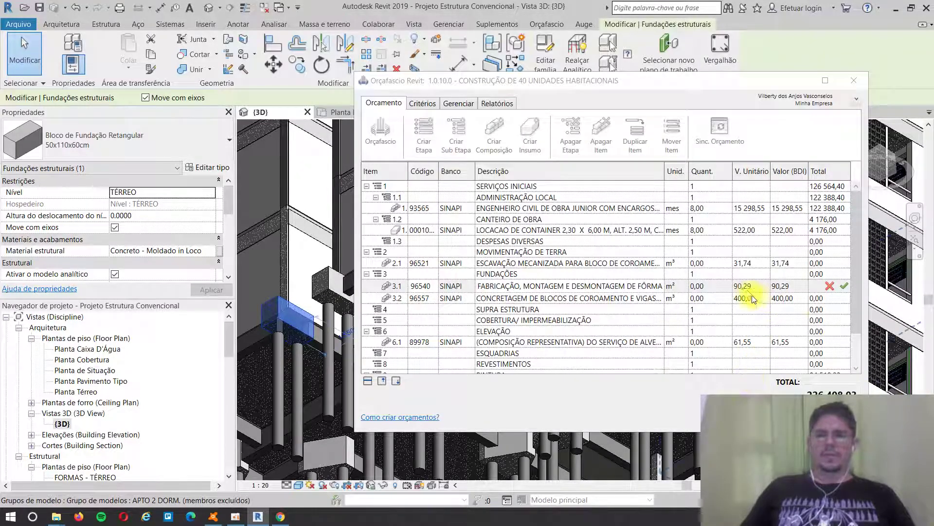
- Add a formula sub-criterion to the formwork composition on item 3.1, using the category Fundações estruturais
{"action": "left_click", "coordinate": [729, 285]}
{"action": "left_click", "coordinate": [729, 285]}
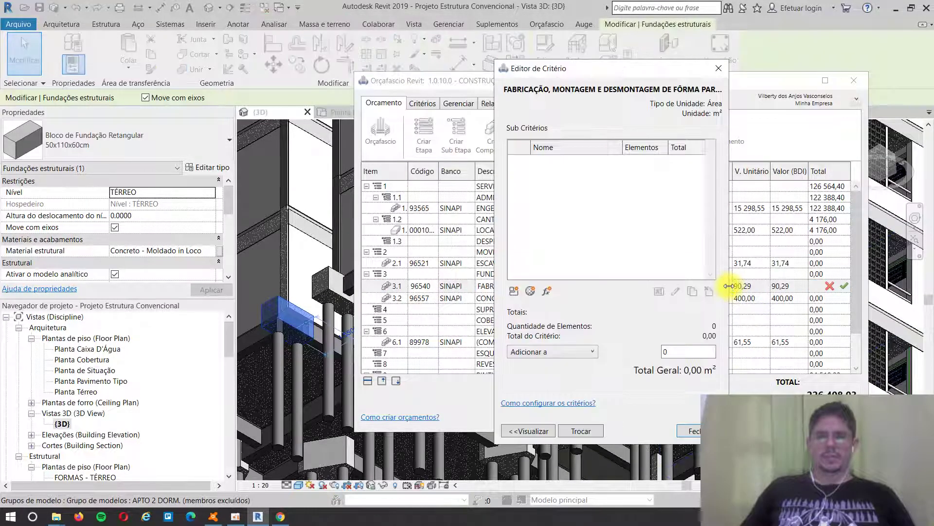
{"action": "left_click", "coordinate": [547, 290]}
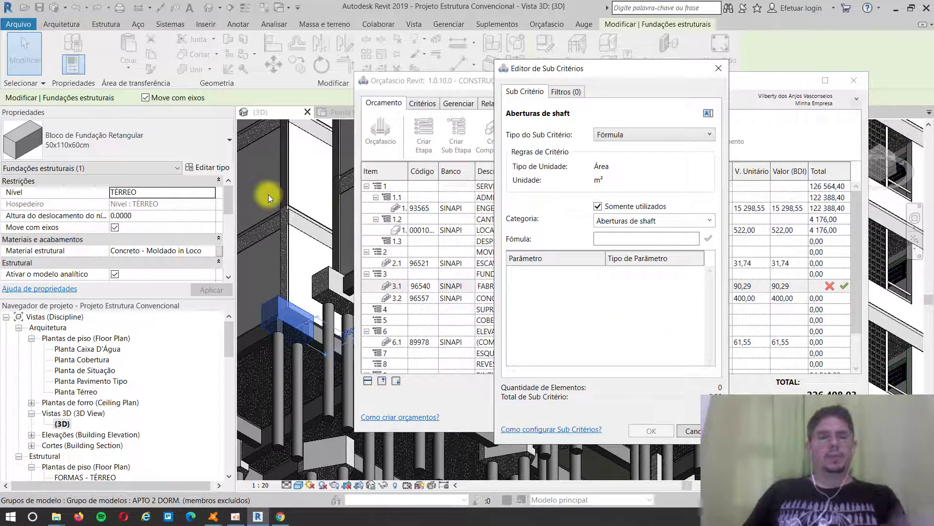
{"action": "left_click", "coordinate": [709, 220]}
{"action": "scroll", "coordinate": [616, 287], "scroll_direction": "down", "scroll_amount": 15}
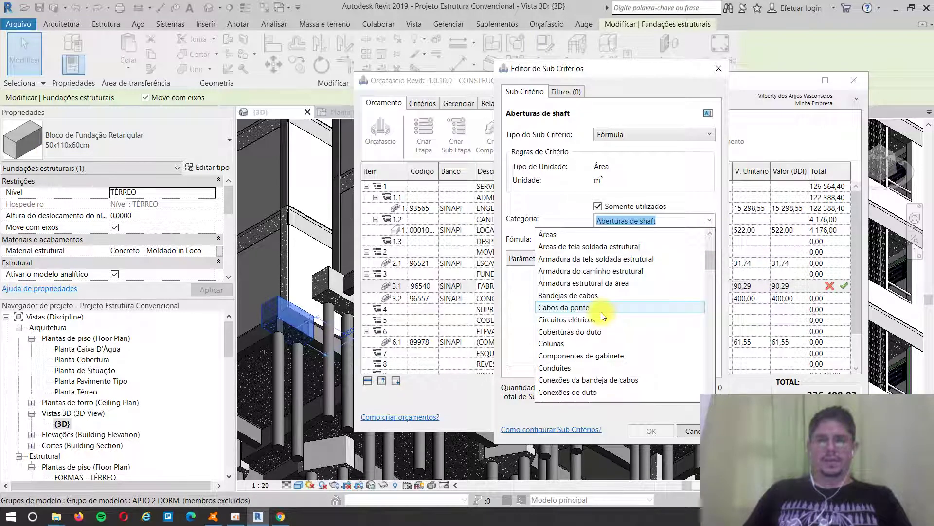
{"action": "scroll", "coordinate": [590, 325], "scroll_direction": "down", "scroll_amount": 6}
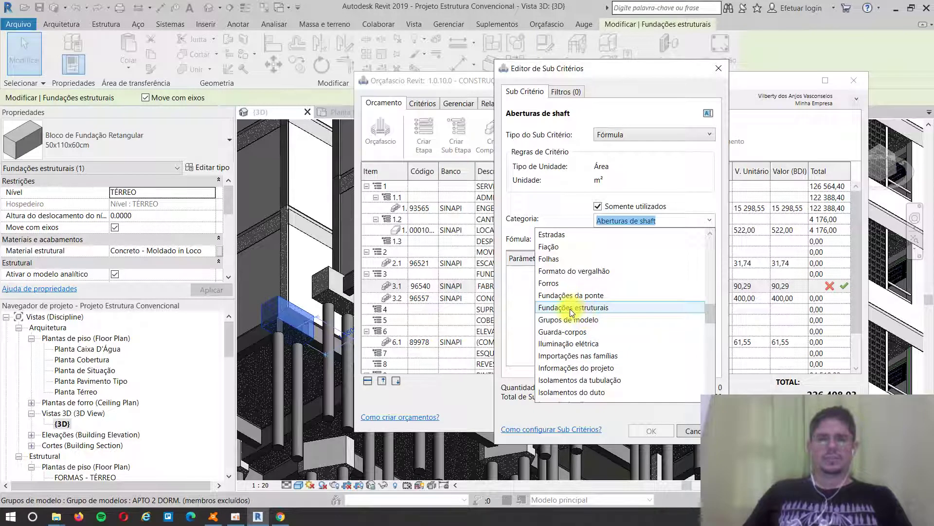
{"action": "left_click", "coordinate": [571, 307]}
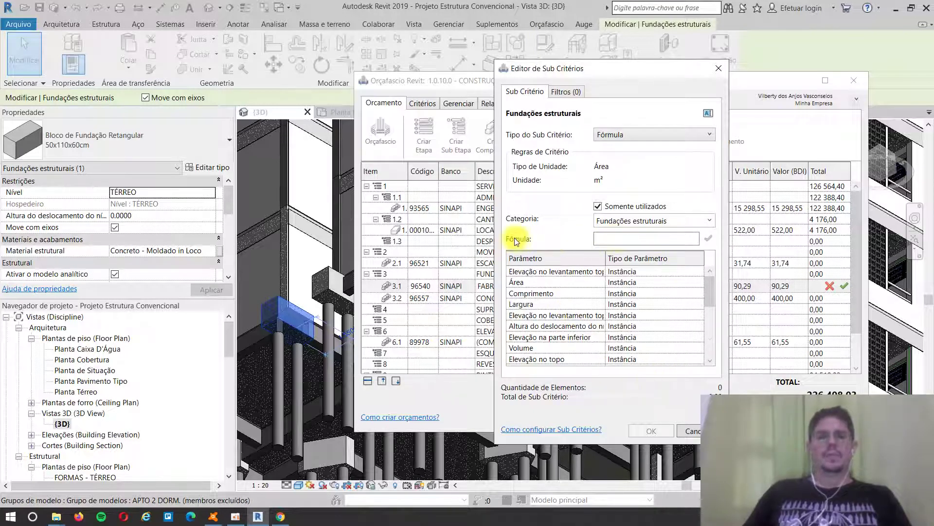
- Enter the formula (Comprimento + Largura)*2*Thickness for the foundation formwork sub-criterion and apply it
{"action": "left_click", "coordinate": [605, 243]}
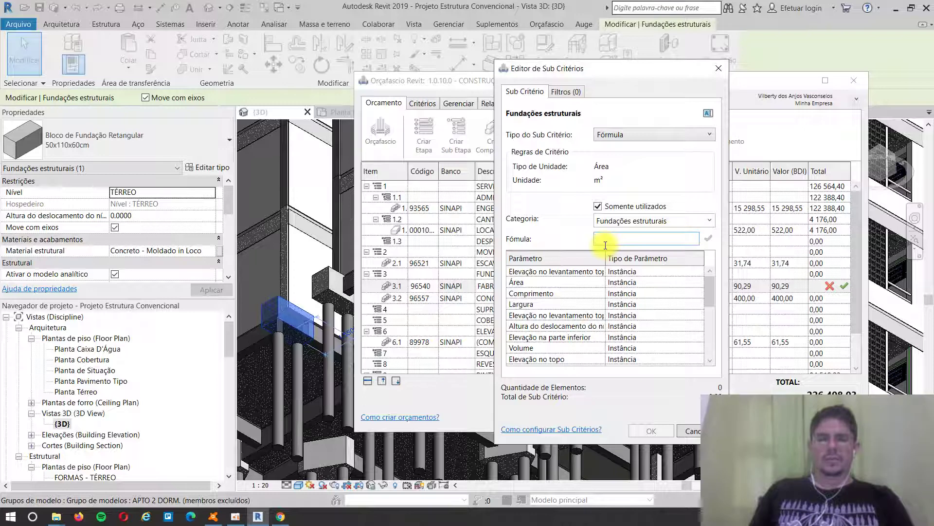
{"action": "type", "text": "("}
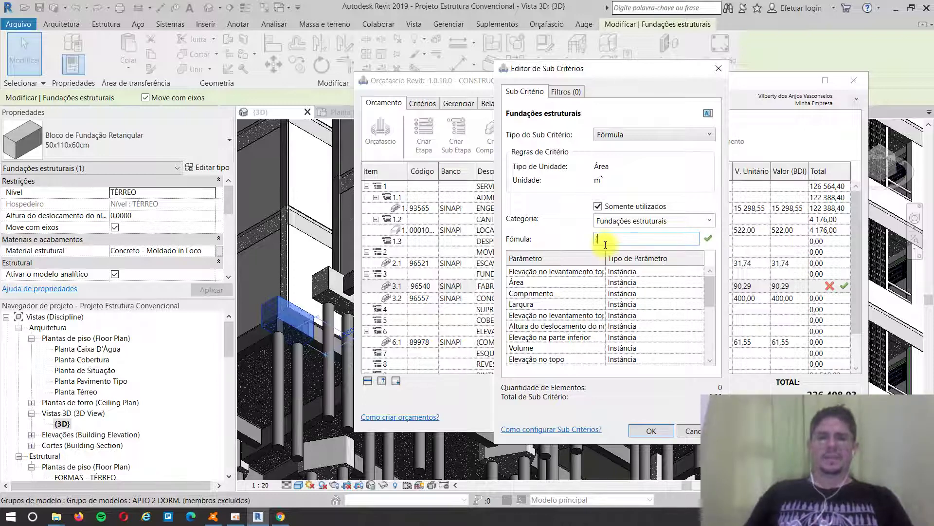
{"action": "double_click", "coordinate": [545, 292]}
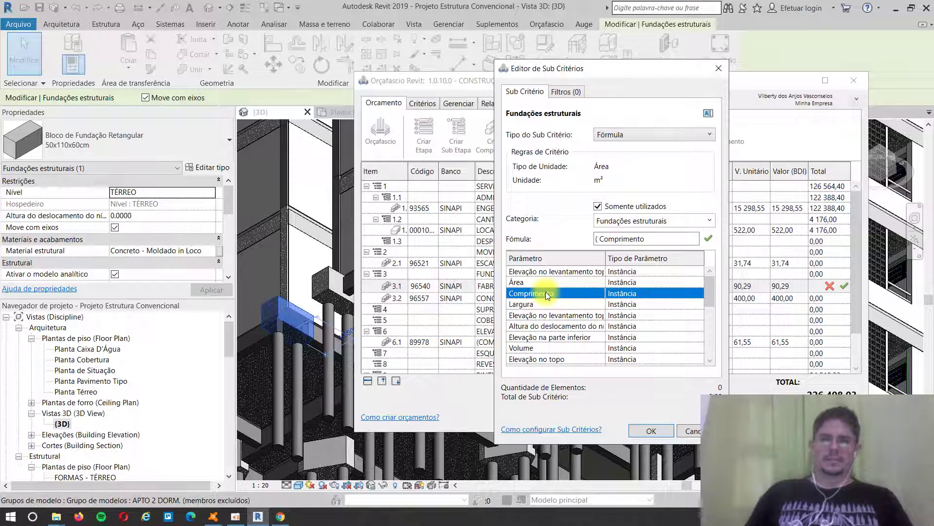
{"action": "left_click", "coordinate": [675, 237]}
{"action": "type", "text": "+"}
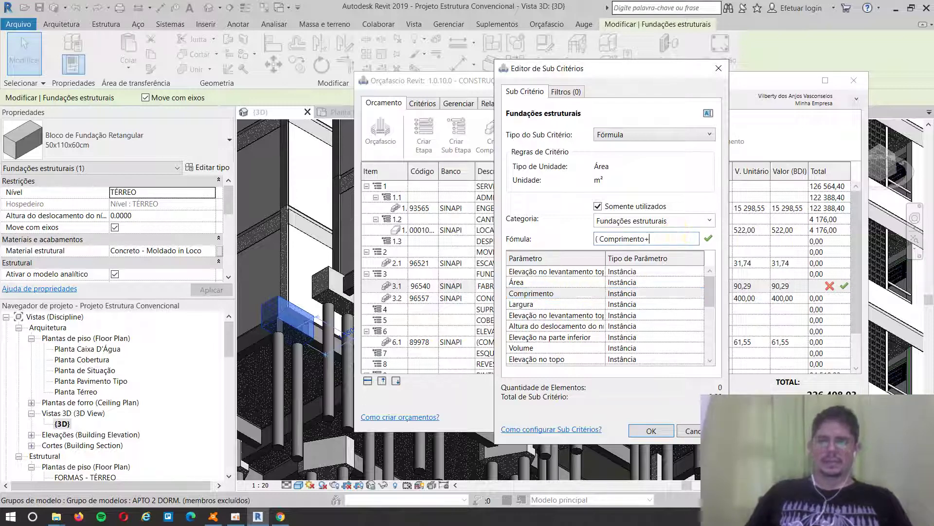
{"action": "double_click", "coordinate": [529, 303]}
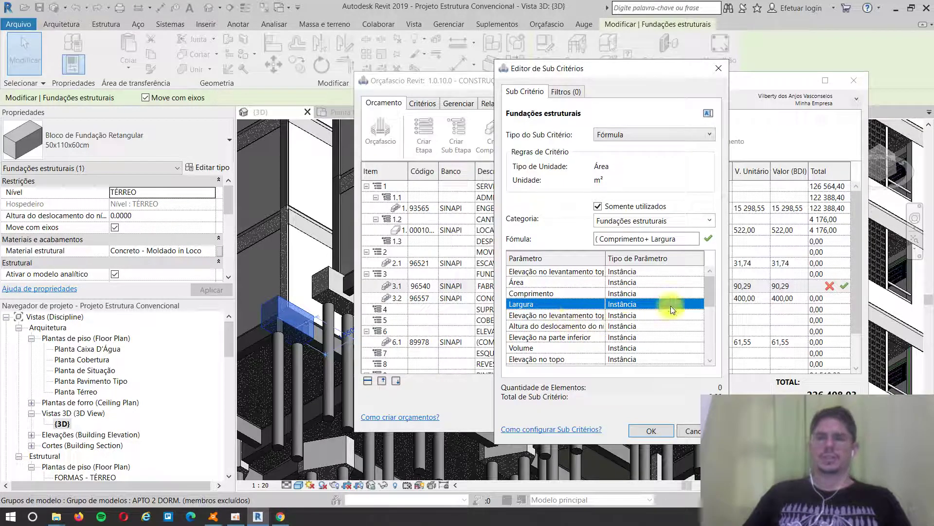
{"action": "left_click", "coordinate": [678, 240]}
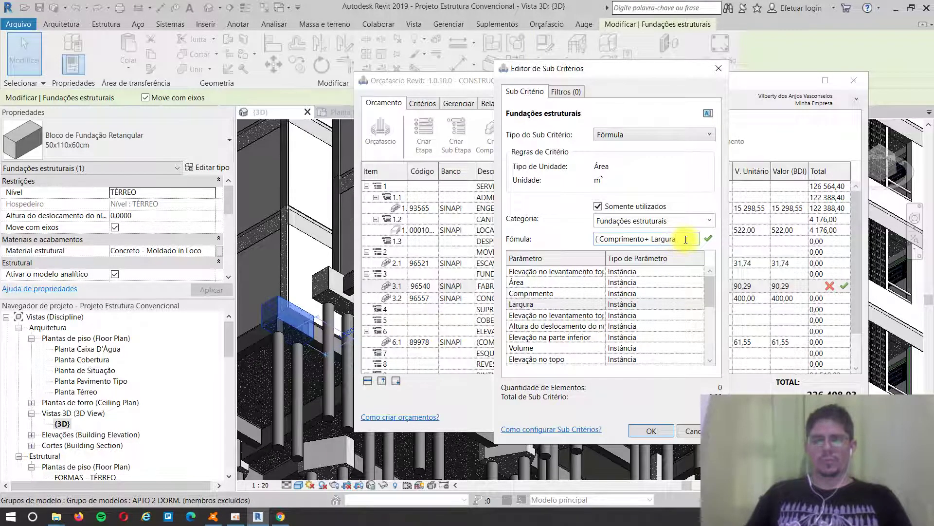
{"action": "type", "text": ")*2*"}
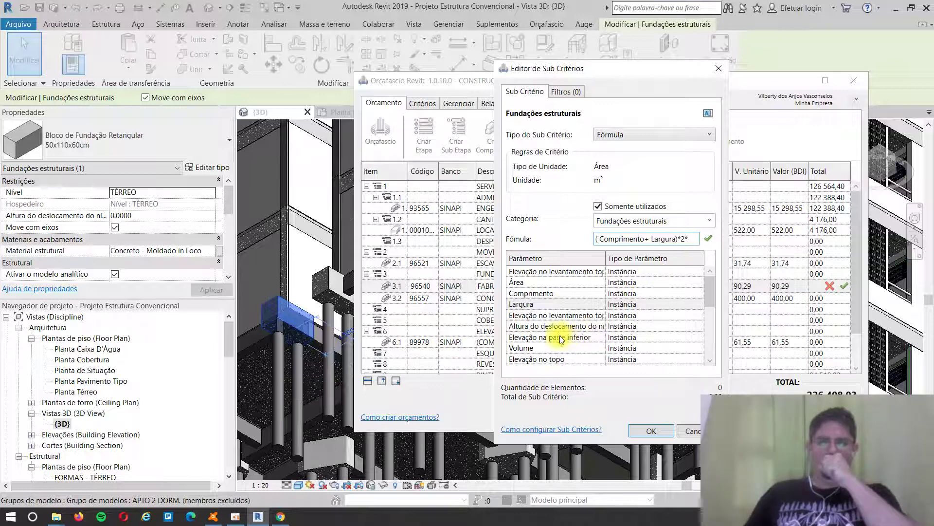
{"action": "scroll", "coordinate": [556, 332], "scroll_direction": "down", "scroll_amount": 5}
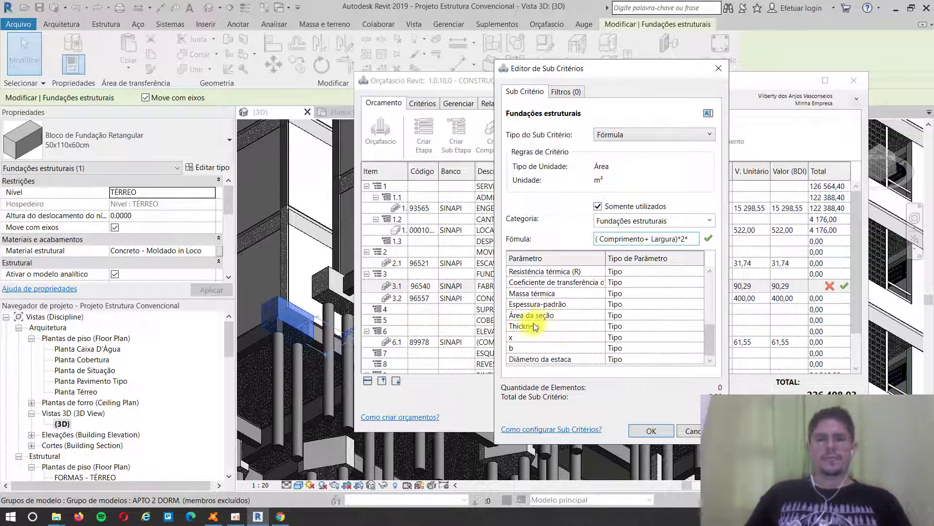
{"action": "double_click", "coordinate": [532, 326]}
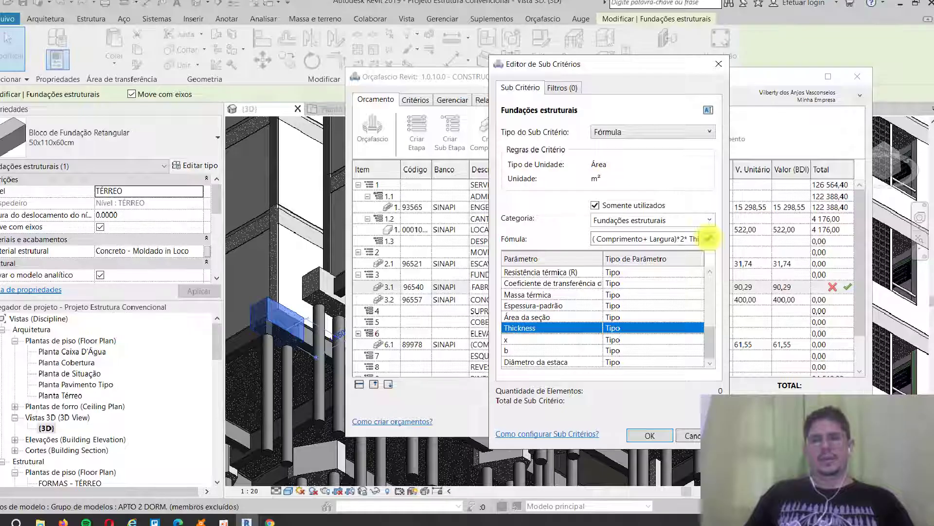
{"action": "left_click", "coordinate": [709, 239]}
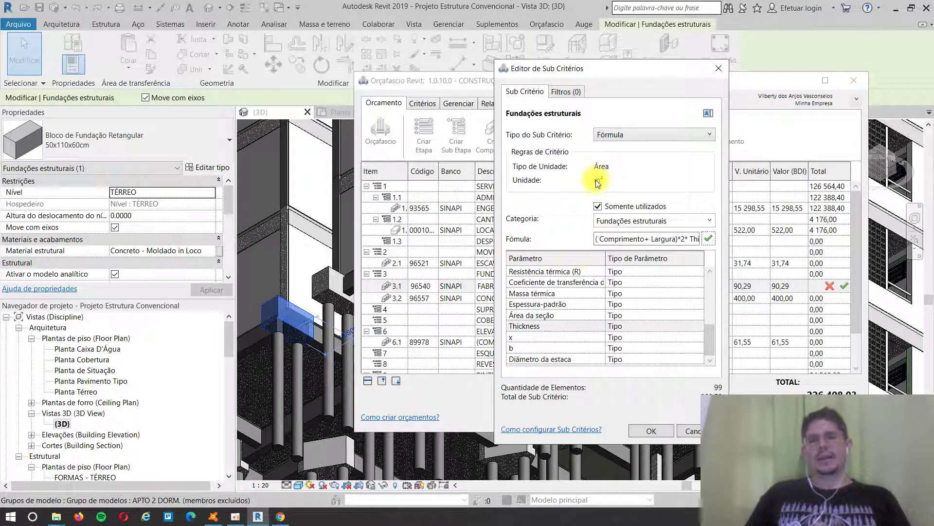
- Save the foundation formula sub-criterion and preview in 3D which elements it counts, highlighting them from the Fundações estruturais entry
{"action": "left_click", "coordinate": [652, 432]}
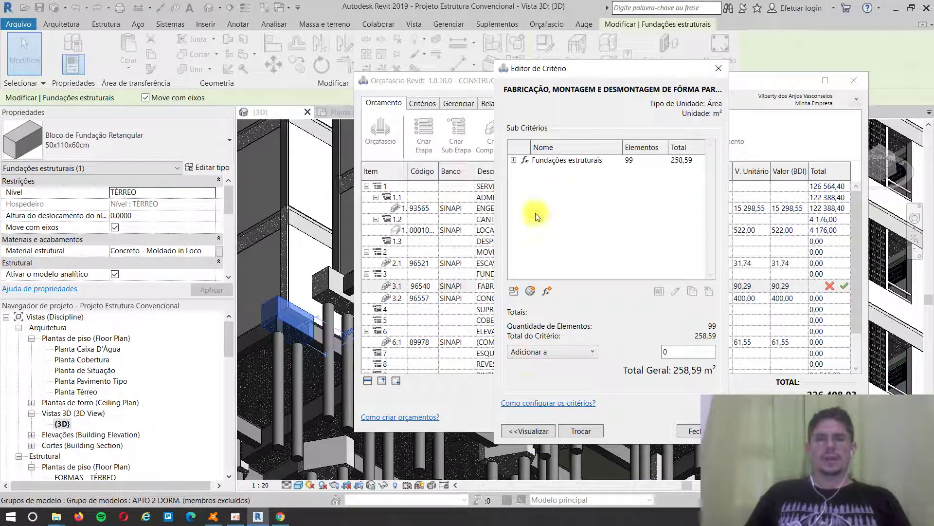
{"action": "left_click", "coordinate": [540, 160]}
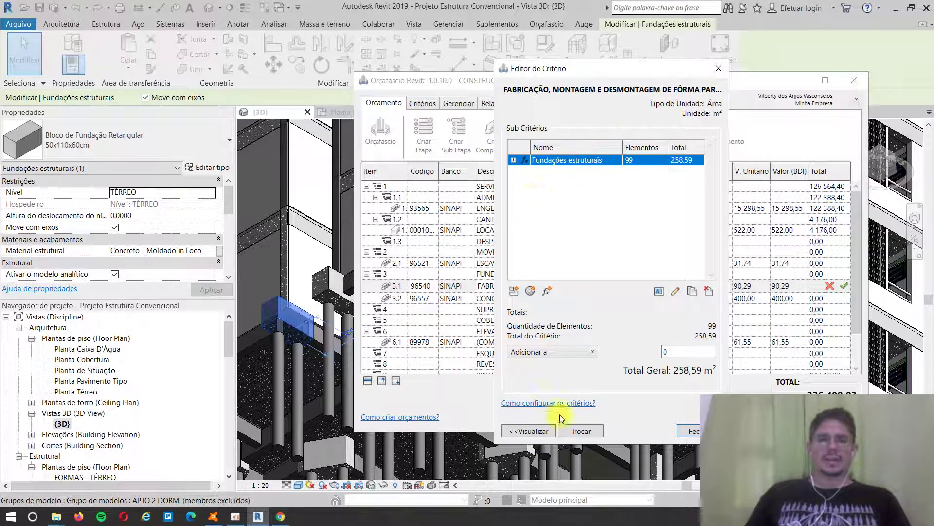
{"action": "left_click", "coordinate": [535, 432]}
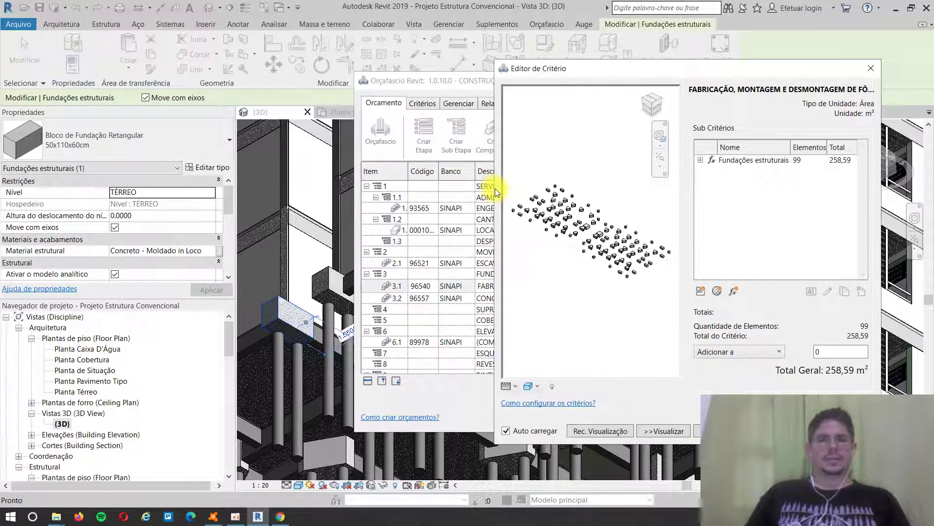
{"action": "scroll", "coordinate": [535, 200], "scroll_direction": "up", "scroll_amount": 5}
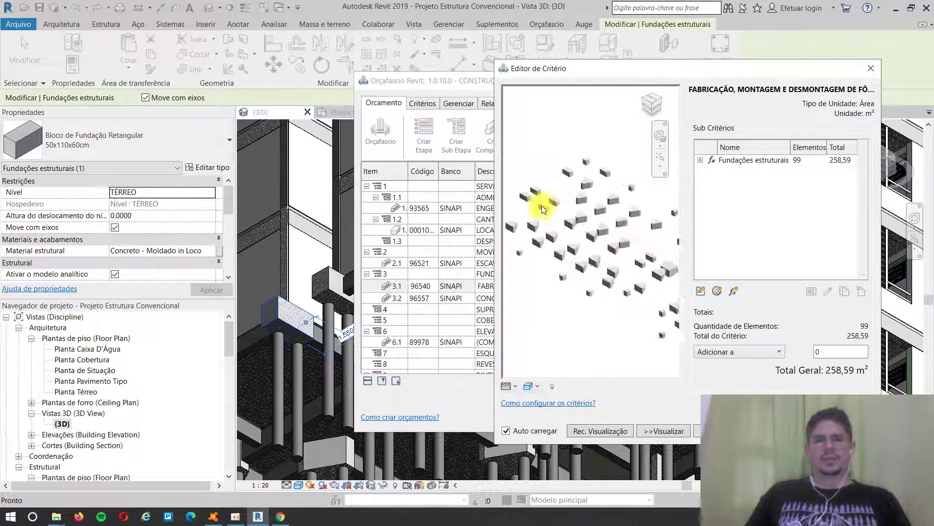
{"action": "scroll", "coordinate": [542, 211], "scroll_direction": "up", "scroll_amount": 1}
{"action": "scroll", "coordinate": [527, 300], "scroll_direction": "down", "scroll_amount": 1}
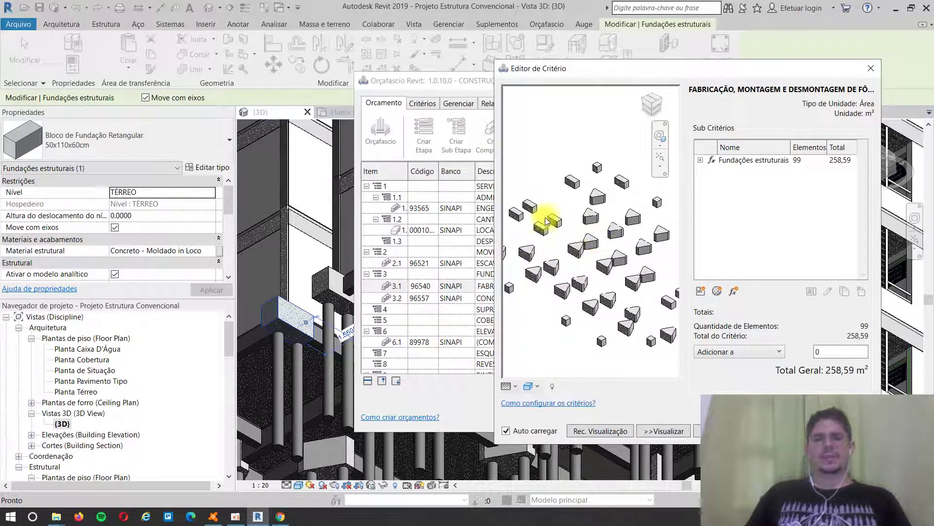
{"action": "scroll", "coordinate": [544, 241], "scroll_direction": "down", "scroll_amount": 1}
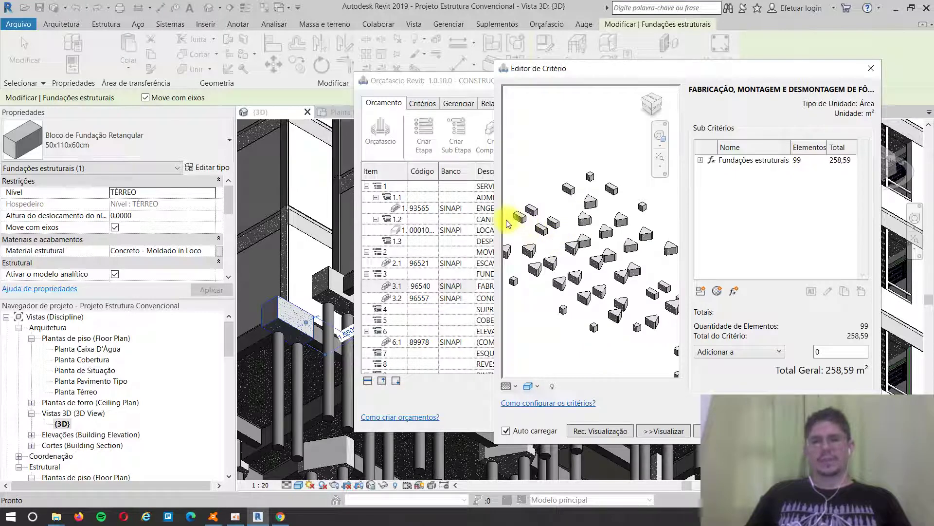
{"action": "left_click", "coordinate": [768, 160]}
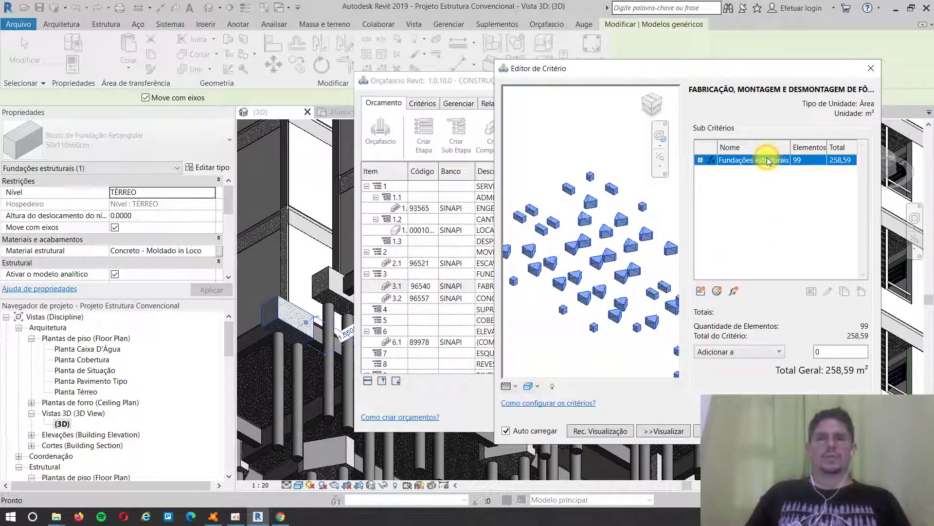
- Add a family filter to the Fundações estruturais sub-criterion for Bloco de Fundação Retangular, type 130x130x90cm, listing only used families
{"action": "double_click", "coordinate": [768, 160]}
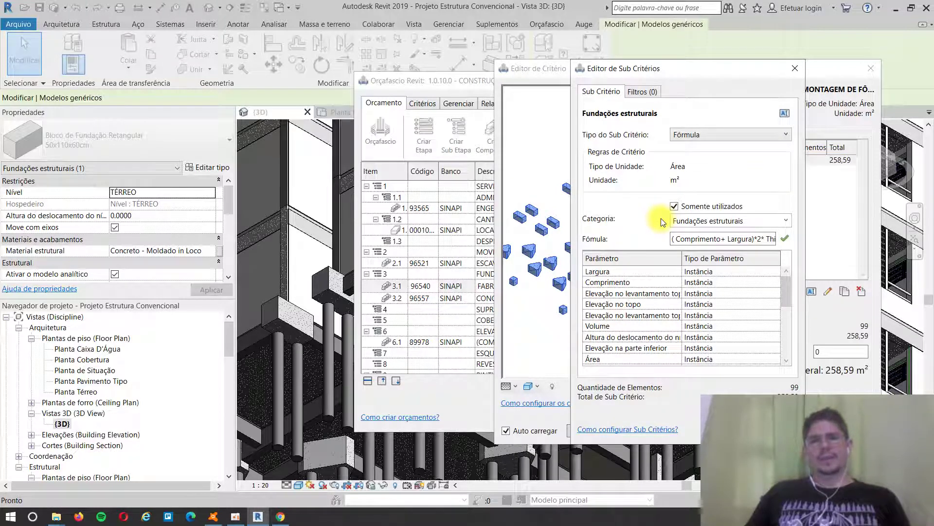
{"action": "left_click", "coordinate": [645, 93]}
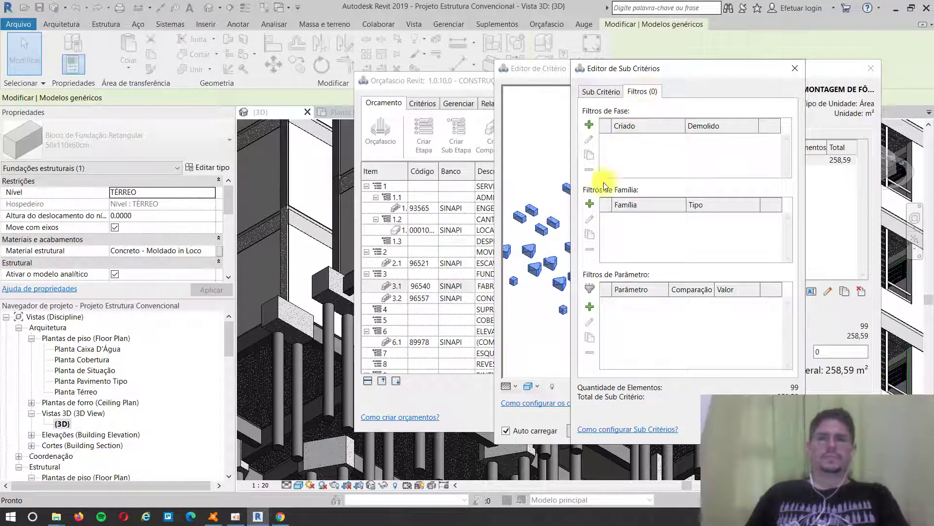
{"action": "left_click", "coordinate": [591, 204]}
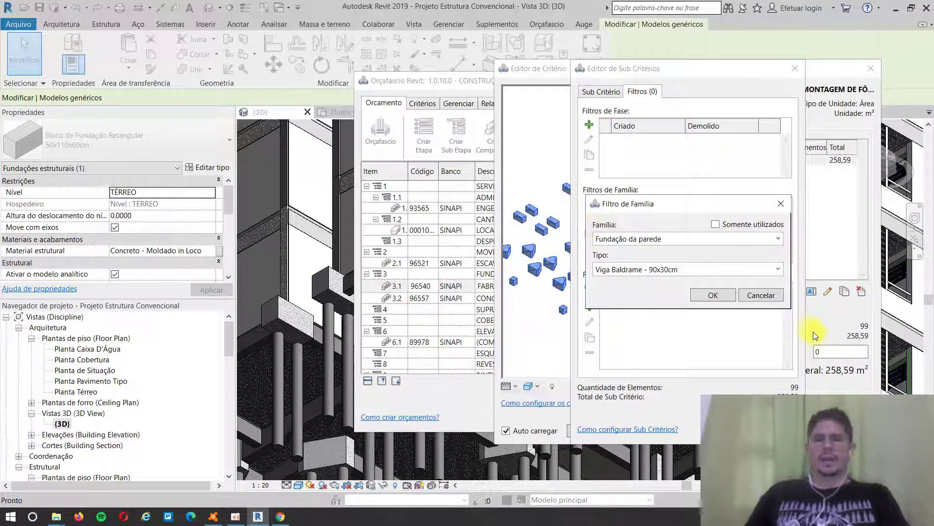
{"action": "left_click", "coordinate": [716, 225]}
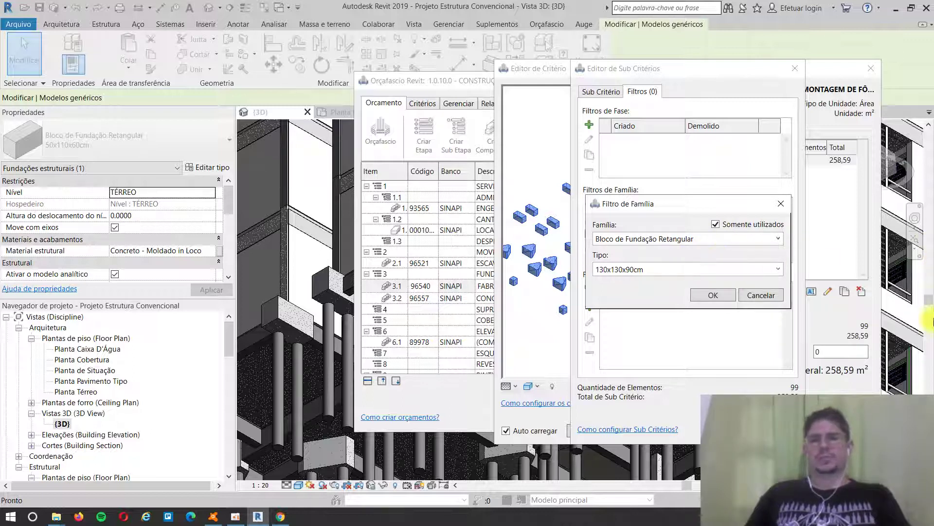
{"action": "left_click", "coordinate": [779, 239]}
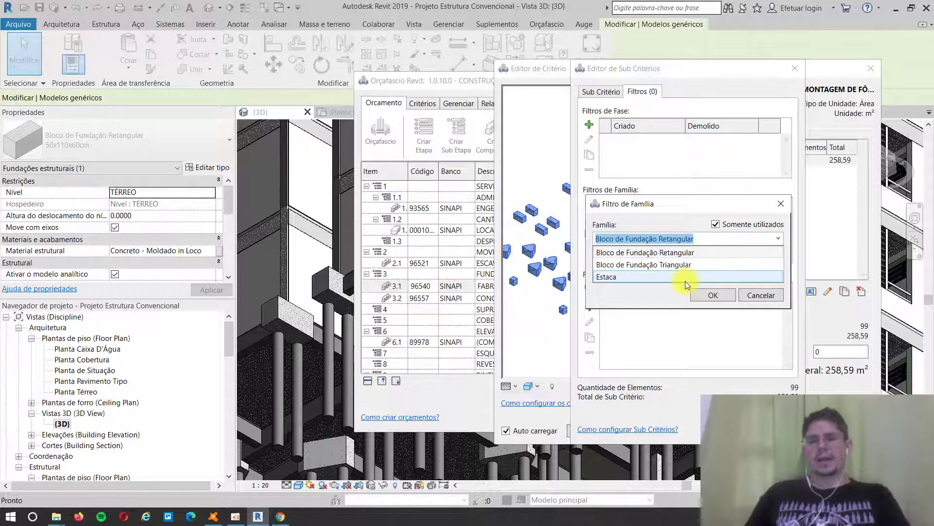
{"action": "left_click", "coordinate": [653, 253]}
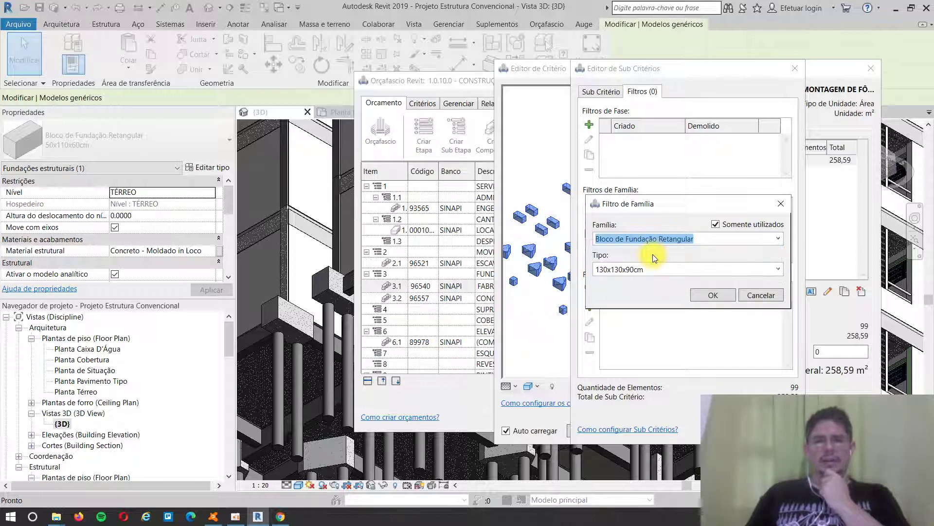
{"action": "left_click", "coordinate": [777, 270]}
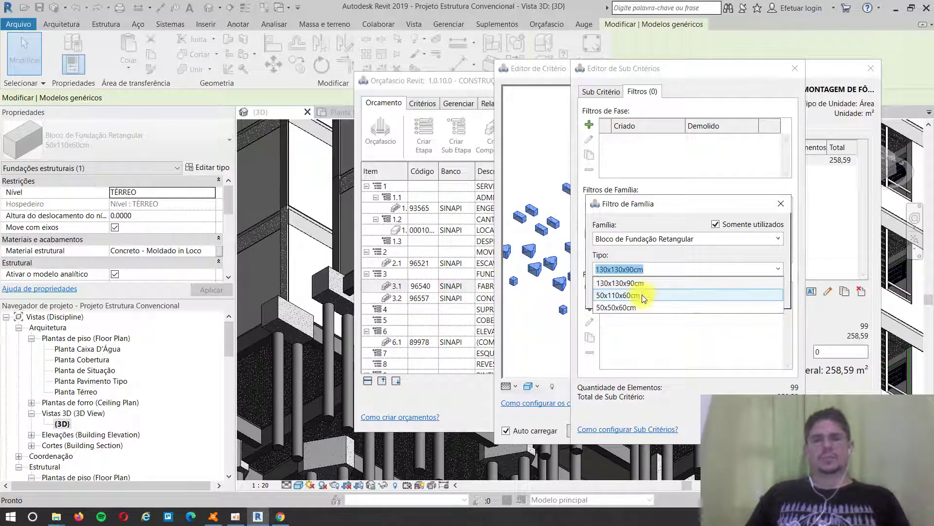
{"action": "left_click", "coordinate": [638, 282]}
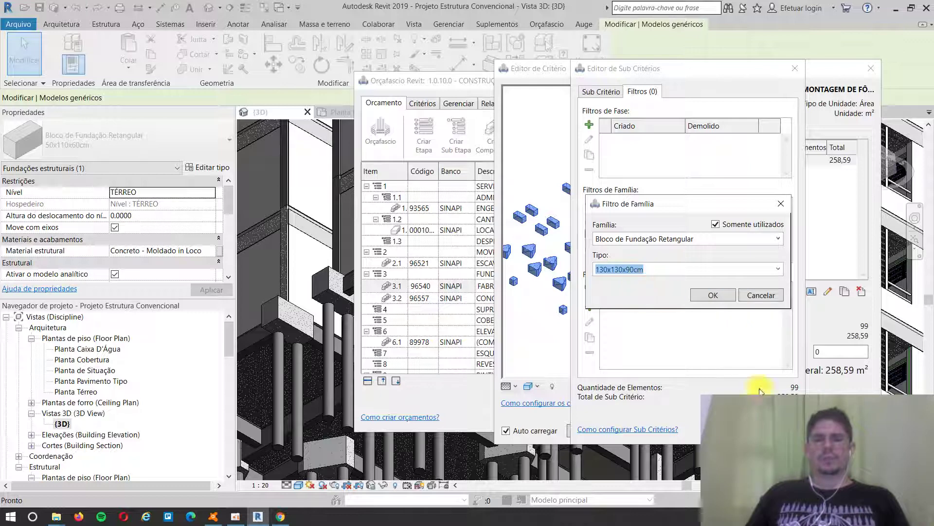
{"action": "left_click", "coordinate": [713, 293]}
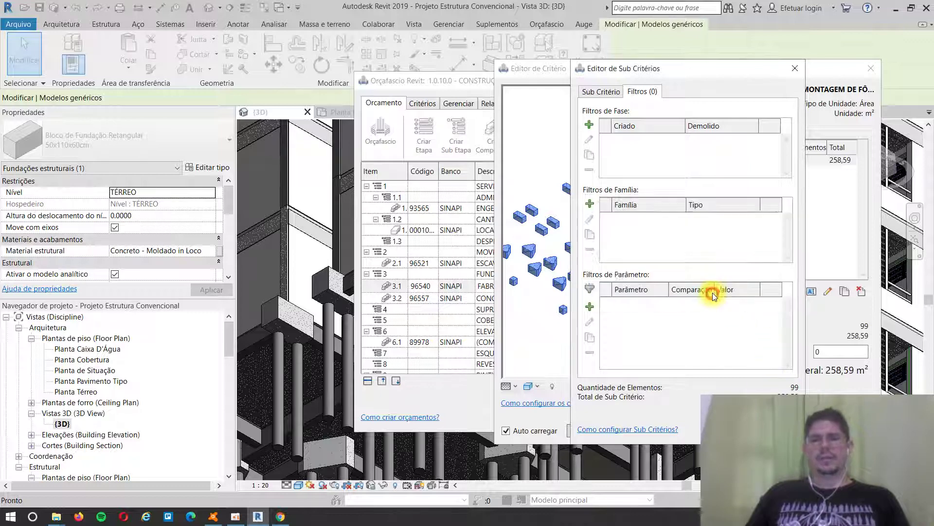
- Add a second family filter for the used Bloco de Fundação Retangular type 50x110x60cm
{"action": "left_click", "coordinate": [589, 203]}
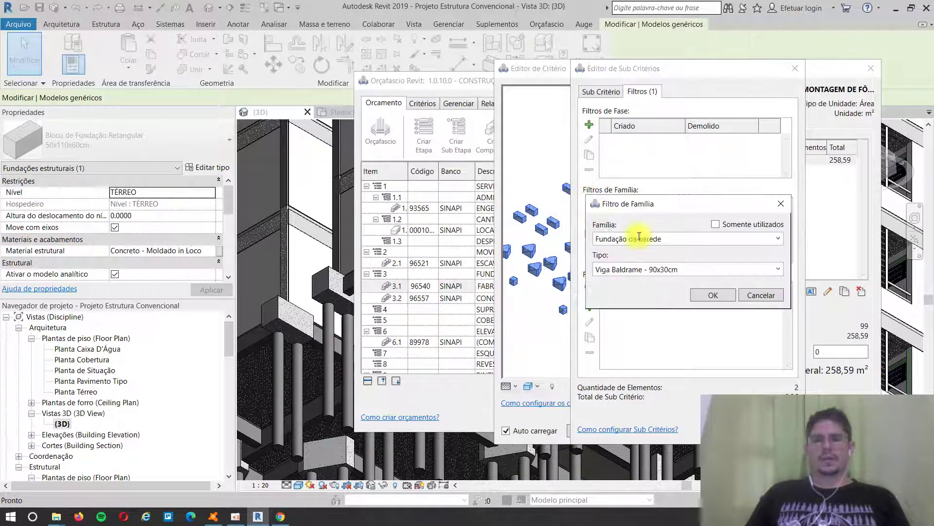
{"action": "left_click", "coordinate": [715, 225]}
{"action": "left_click", "coordinate": [705, 272]}
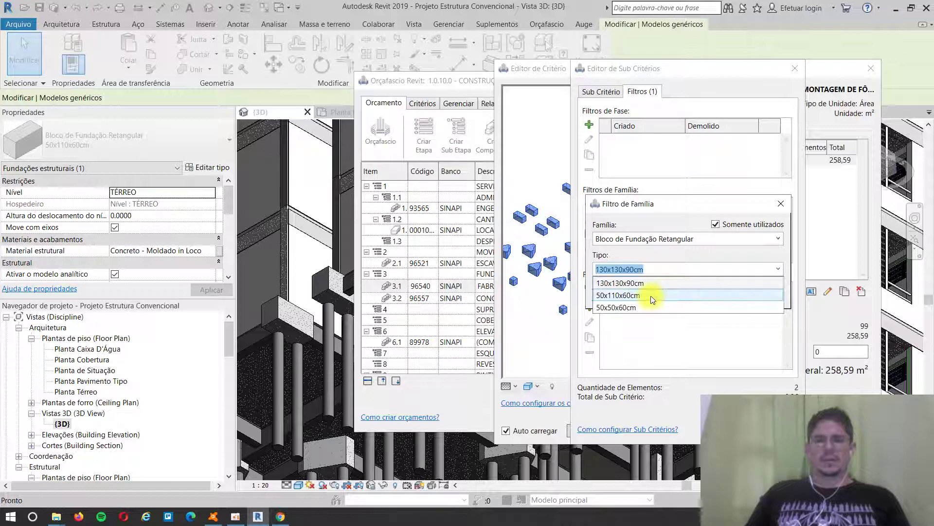
{"action": "left_click", "coordinate": [637, 292]}
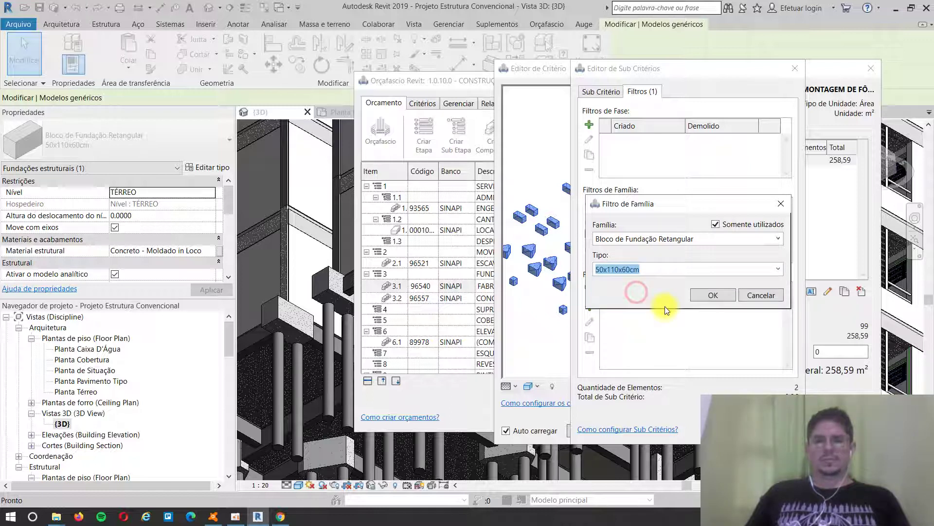
{"action": "left_click", "coordinate": [719, 299]}
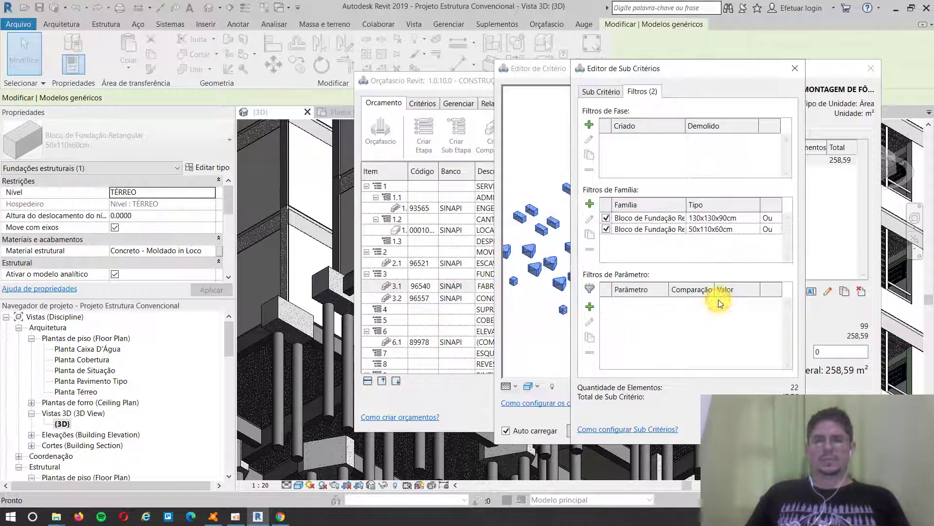
- Add a third family filter for Bloco de Fundação Retangular type 50x50x60cm and save the sub-criterion
{"action": "left_click", "coordinate": [589, 203]}
{"action": "left_click", "coordinate": [714, 225]}
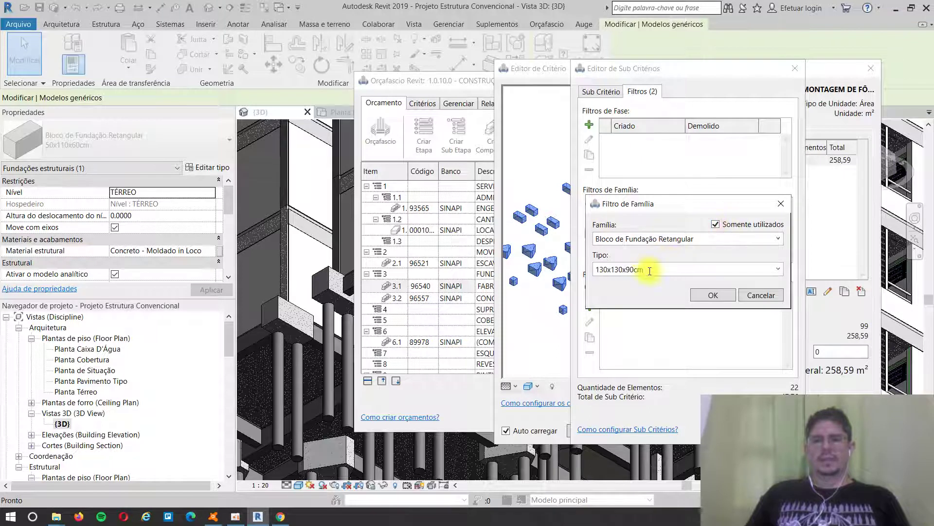
{"action": "left_click", "coordinate": [778, 269]}
{"action": "left_click", "coordinate": [643, 309]}
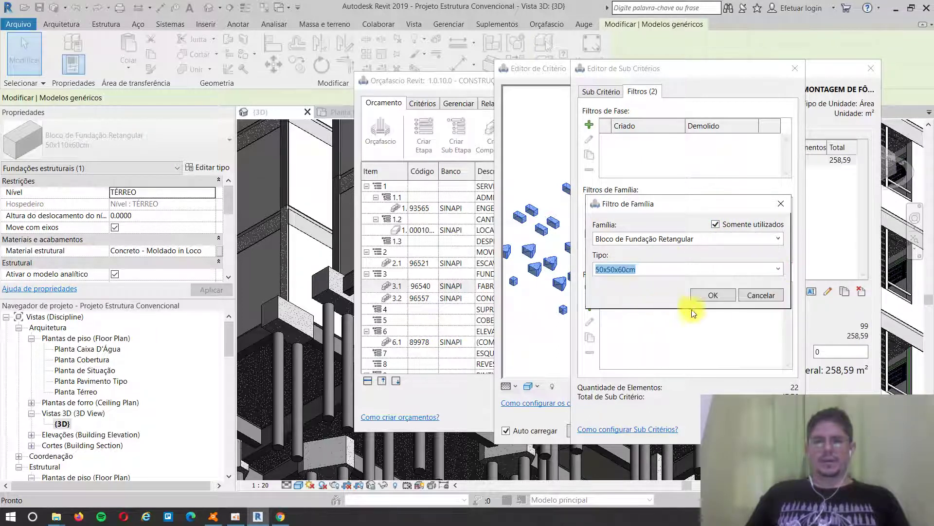
{"action": "left_click", "coordinate": [718, 296]}
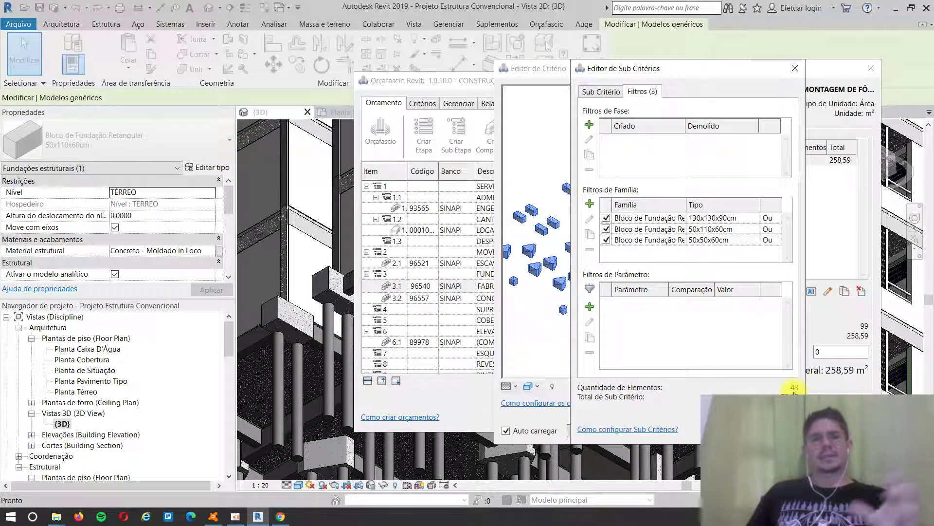
{"action": "key", "text": "Return"}
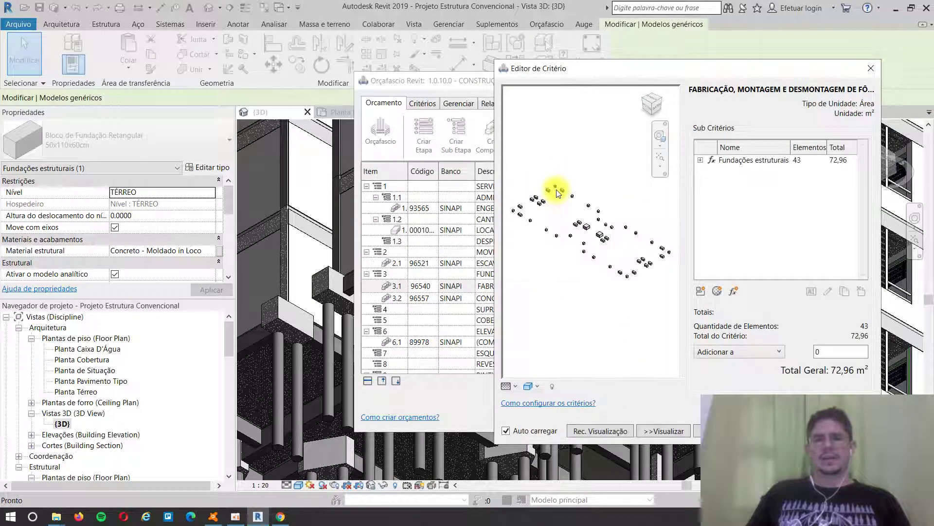
- Check the filtered rectangular blocks in the formwork criterion's 3D preview, reload the preview and hide it
{"action": "scroll", "coordinate": [517, 198], "scroll_direction": "up", "scroll_amount": 6}
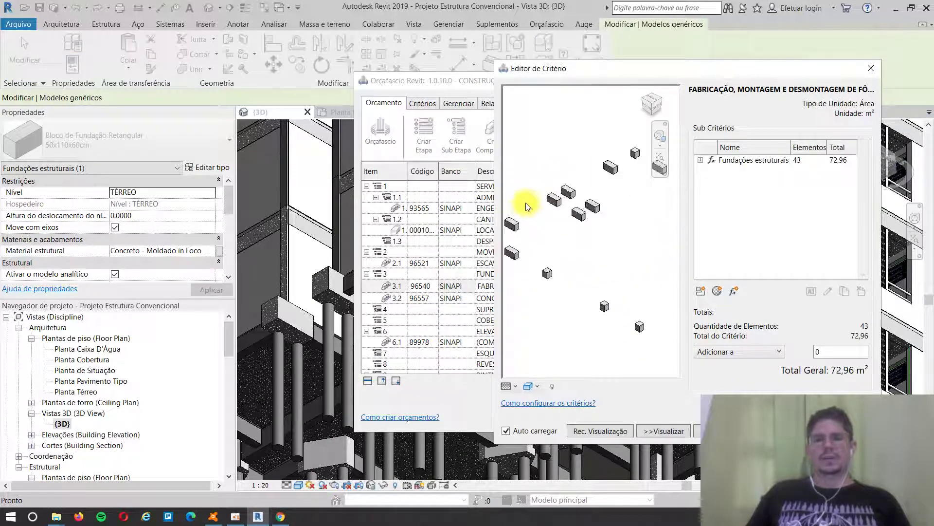
{"action": "scroll", "coordinate": [530, 236], "scroll_direction": "down", "scroll_amount": 5}
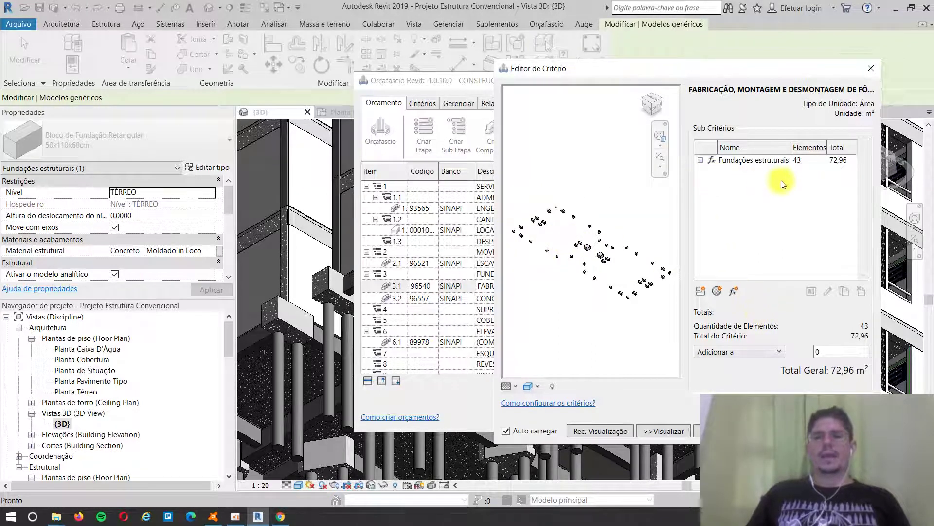
{"action": "left_click", "coordinate": [734, 292]}
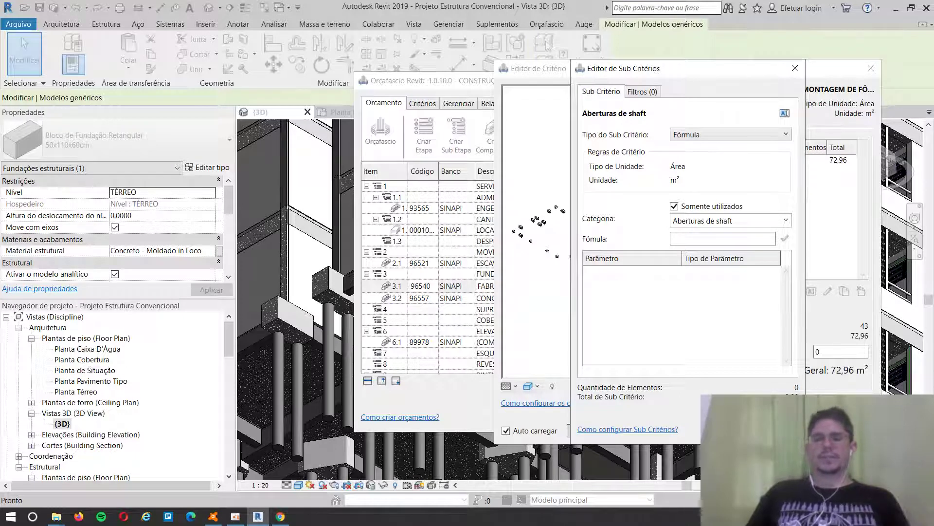
{"action": "left_click", "coordinate": [772, 431]}
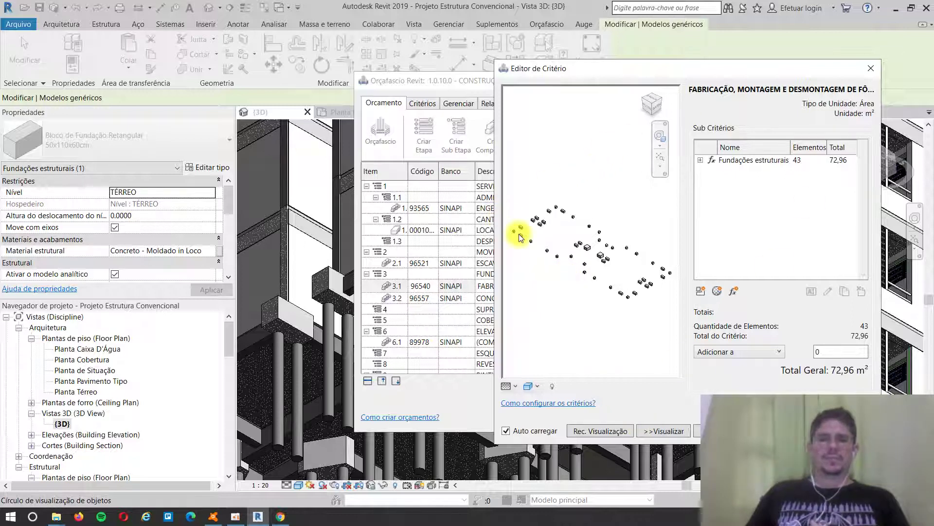
{"action": "left_click", "coordinate": [603, 431]}
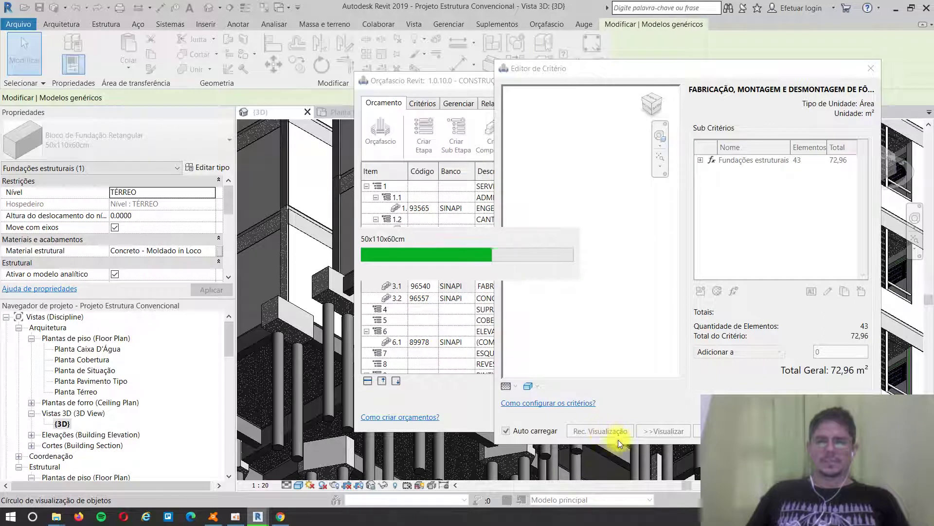
{"action": "left_click", "coordinate": [673, 431]}
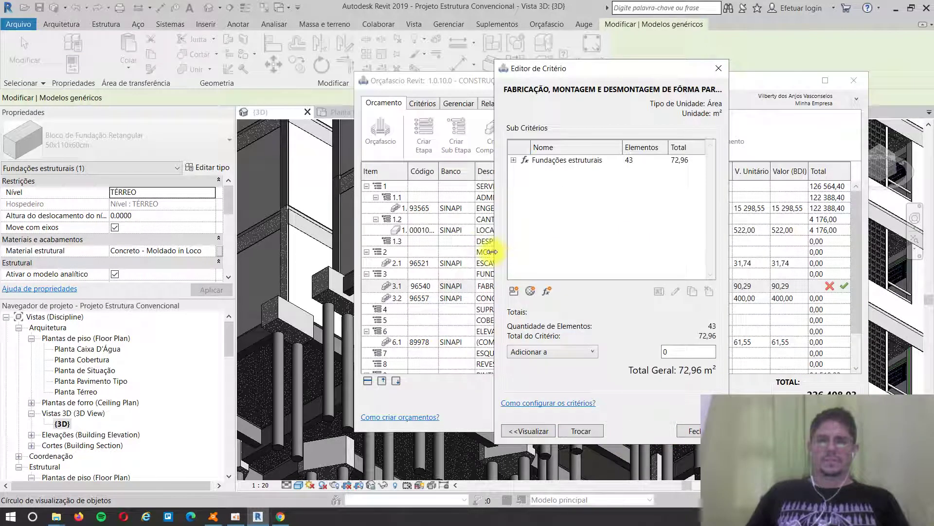
- Widen the criterion editor and review the operations available for adjusting the criterion total, keeping Adicionar a
{"action": "left_click_drag", "start_coordinate": [494, 251], "coordinate": [244, 234]}
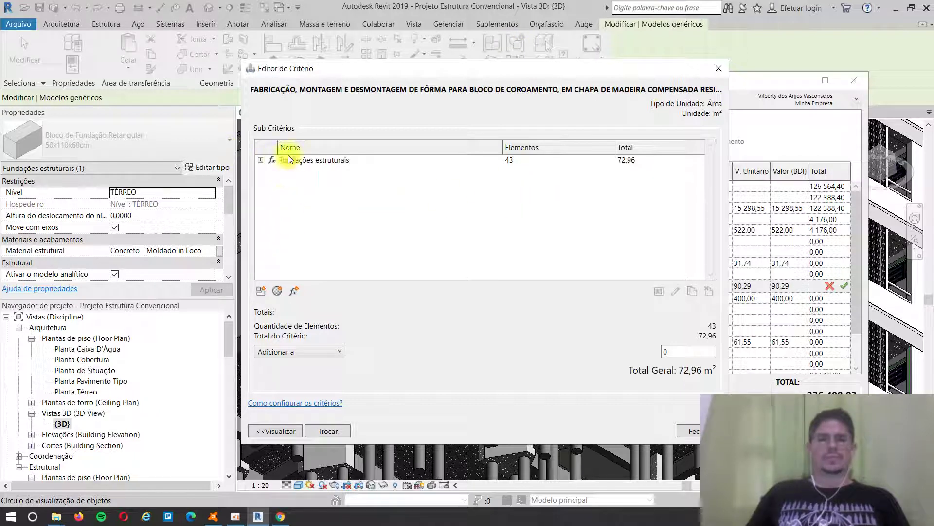
{"action": "left_click", "coordinate": [338, 351]}
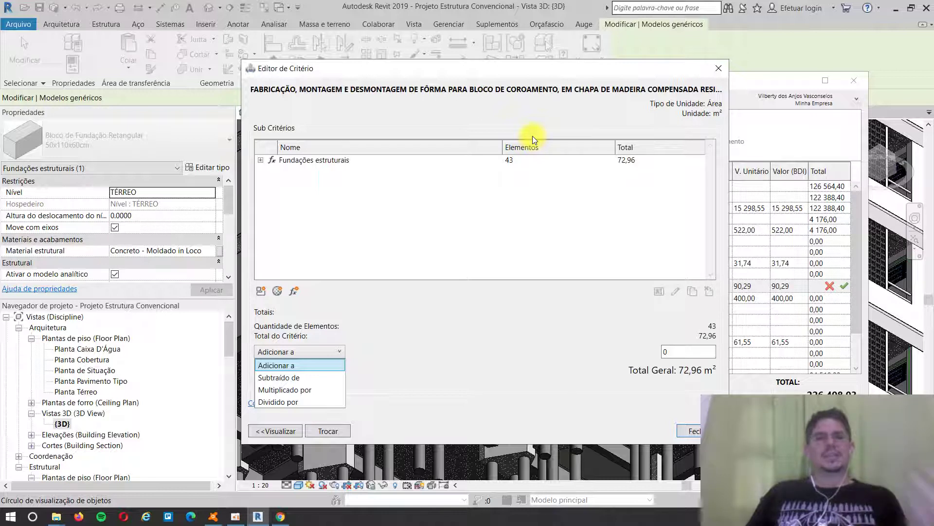
{"action": "left_click", "coordinate": [300, 362]}
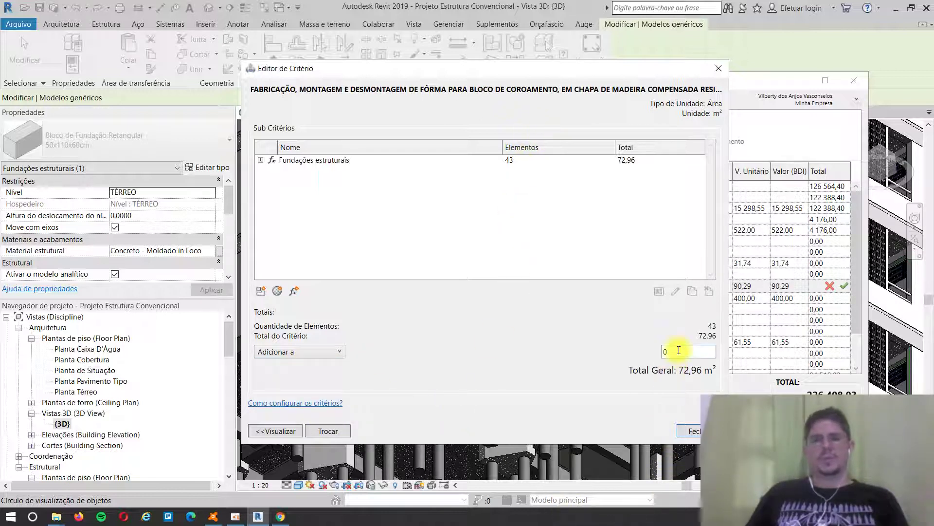
{"action": "left_click", "coordinate": [339, 351]}
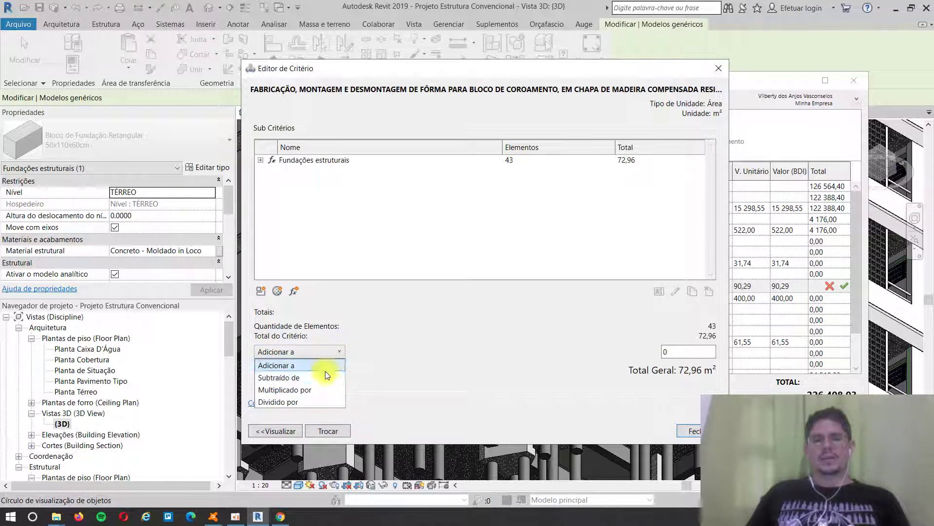
{"action": "left_click", "coordinate": [337, 365]}
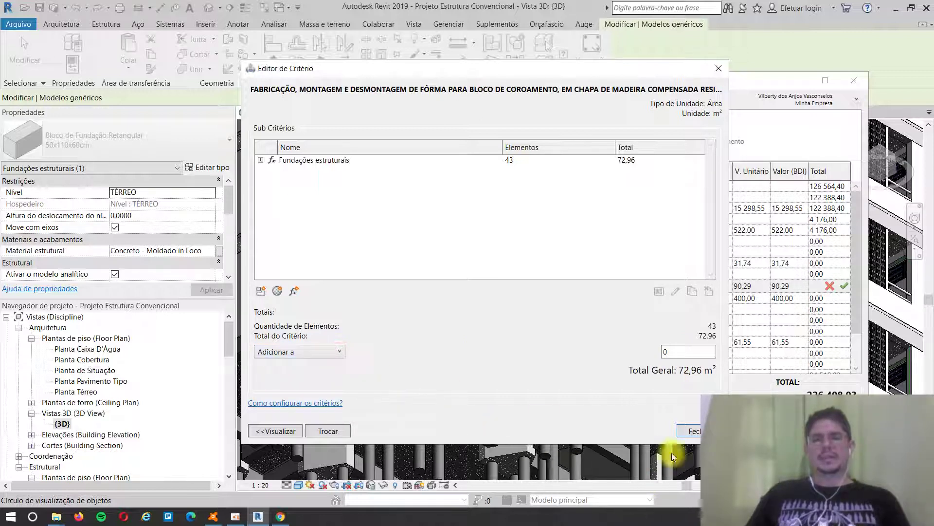
- Close the foundation formwork criterion with its total adjustment left at 0 and confirm the changes to budget item 3.1
{"action": "left_click", "coordinate": [679, 352]}
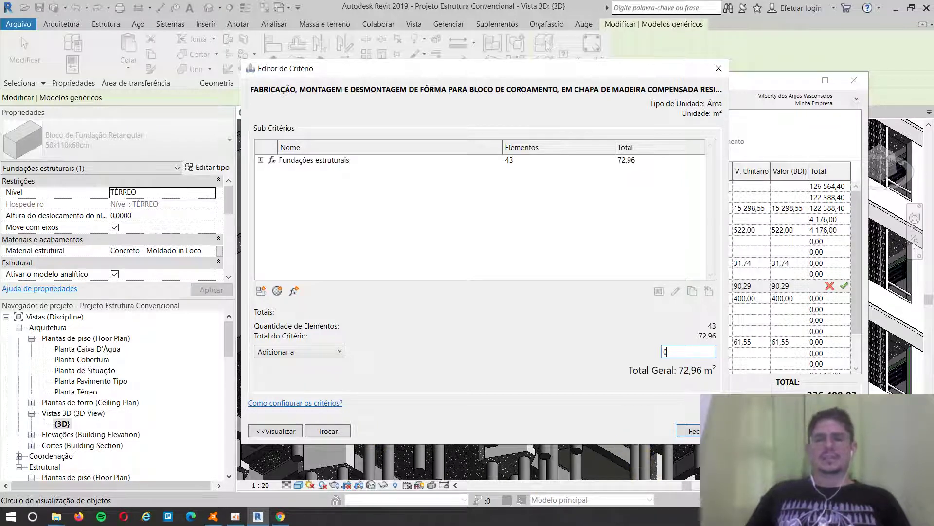
{"action": "left_click", "coordinate": [696, 431]}
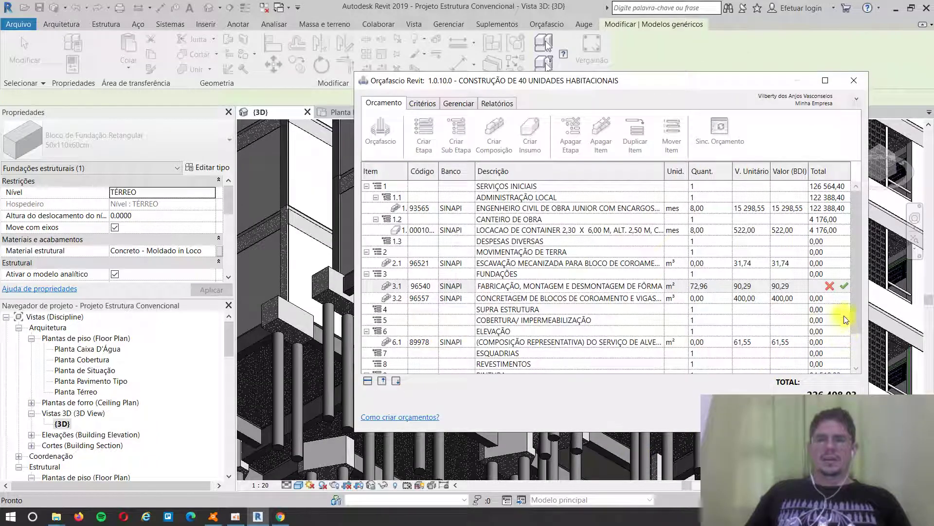
{"action": "left_click", "coordinate": [845, 286]}
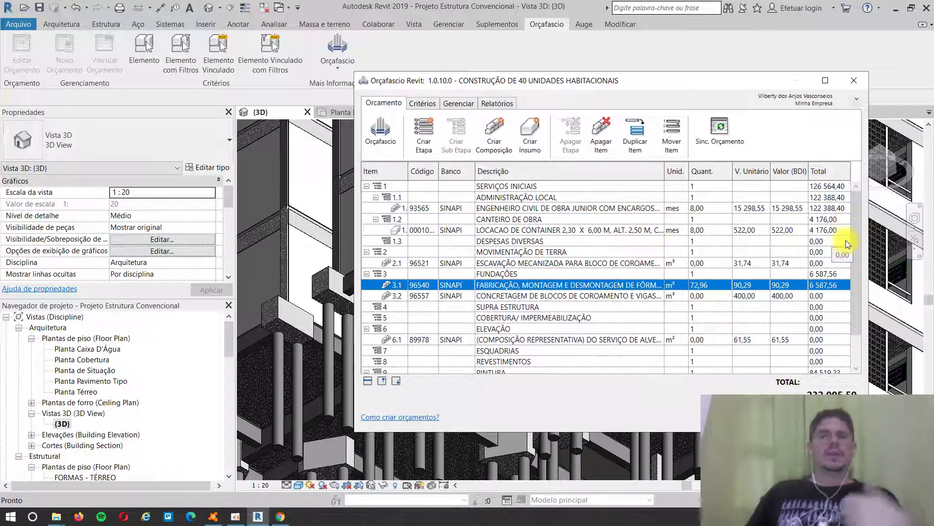
- Maximize the budget window to review the full item list, and close it to return to the foundations in the 3D view
{"action": "left_click", "coordinate": [826, 81]}
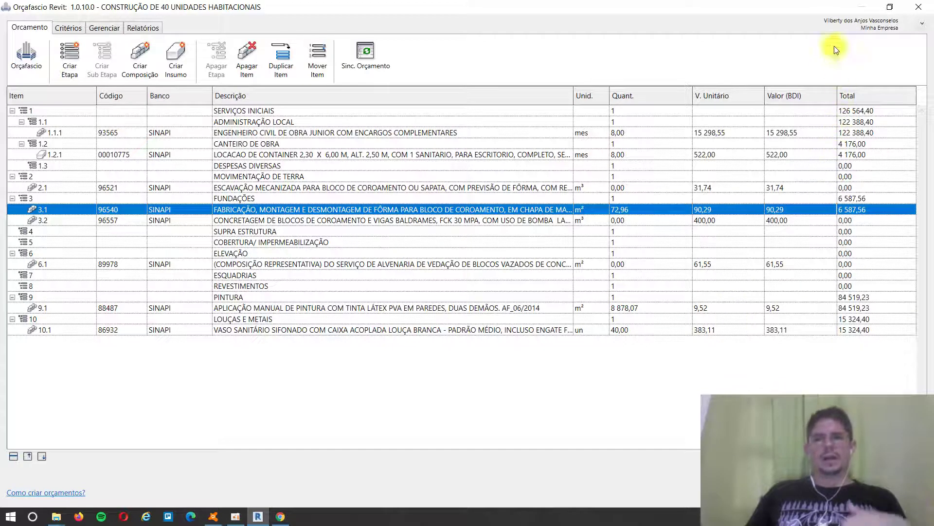
{"action": "left_click", "coordinate": [920, 8]}
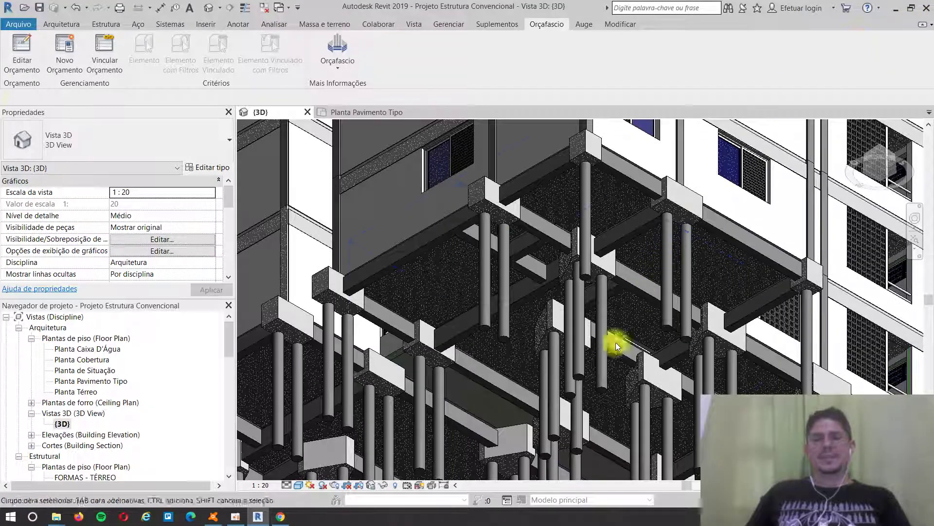
{"action": "middle_click_drag", "start_coordinate": [639, 298], "coordinate": [606, 377], "text": "shift"}
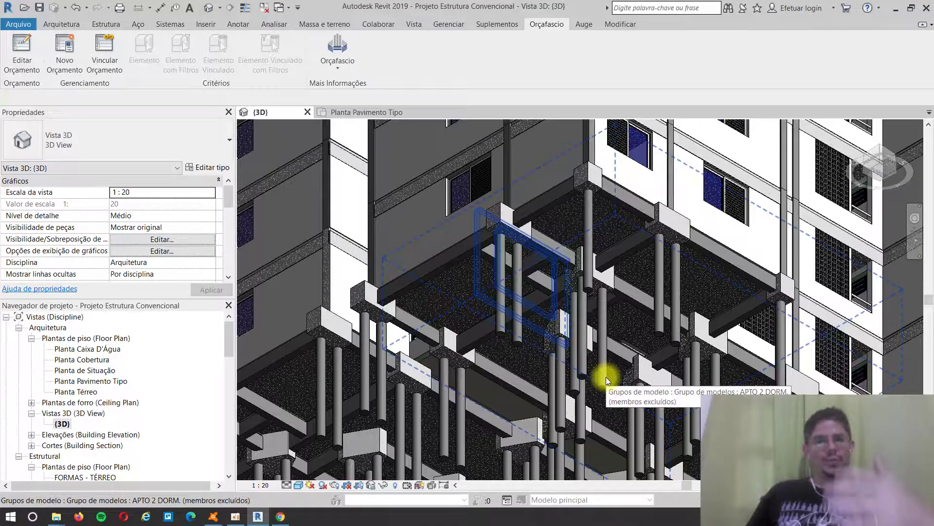